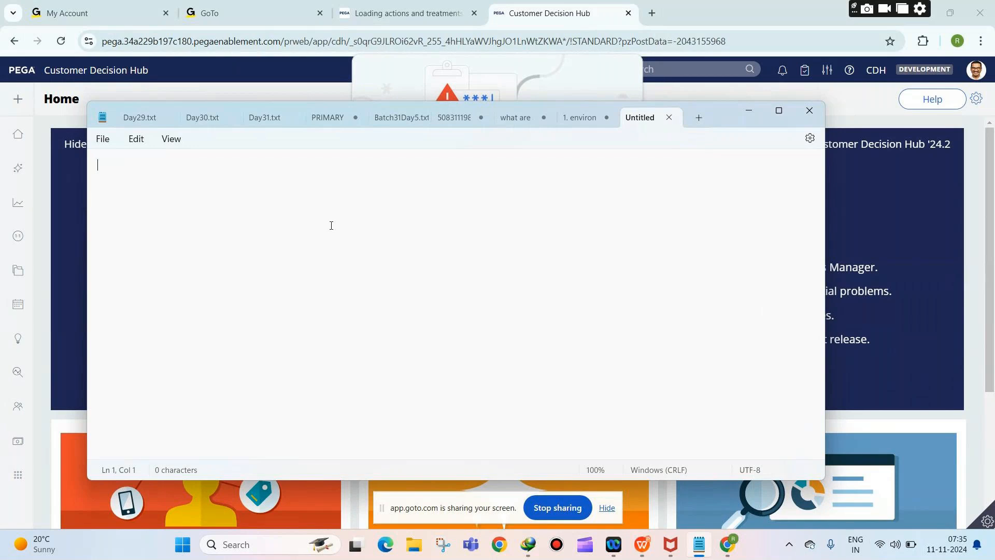
Step: Define Decisioning as identifying the next best action: right offer, right customer, right time
type("Decisioning")
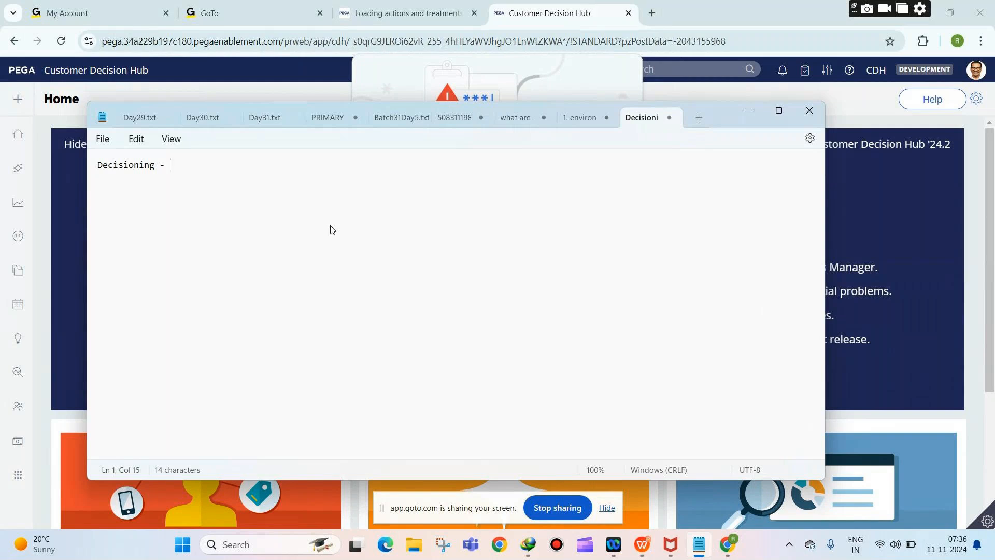
type("- Identifying he")
key("BackSpace")
key("BackSpace")
type("the ")
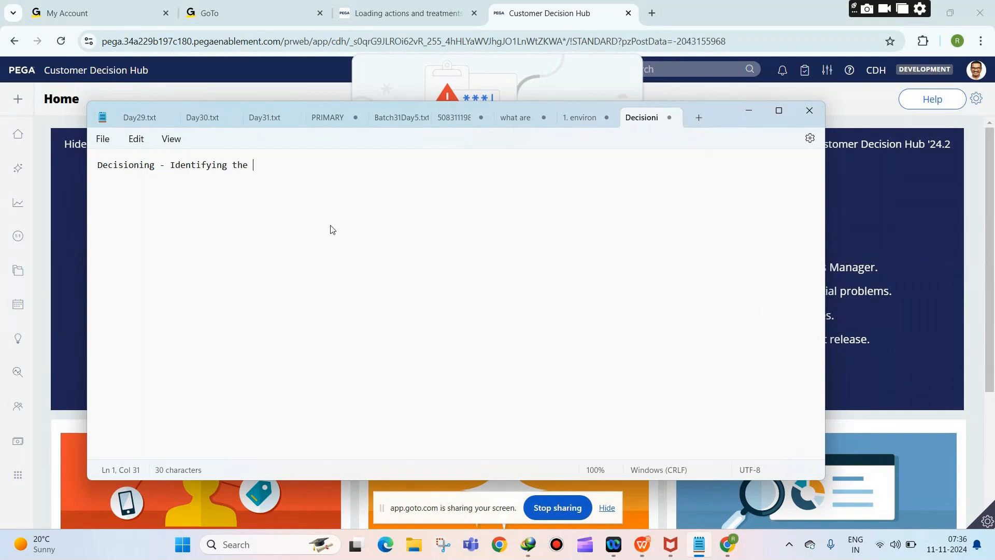
type("next best action -- right of")
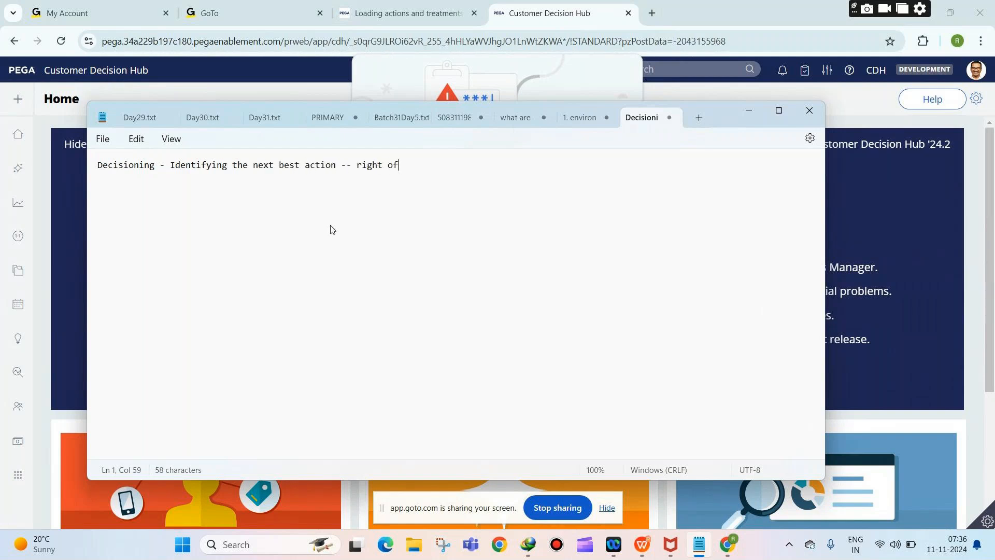
type("fer to the right customer at right time")
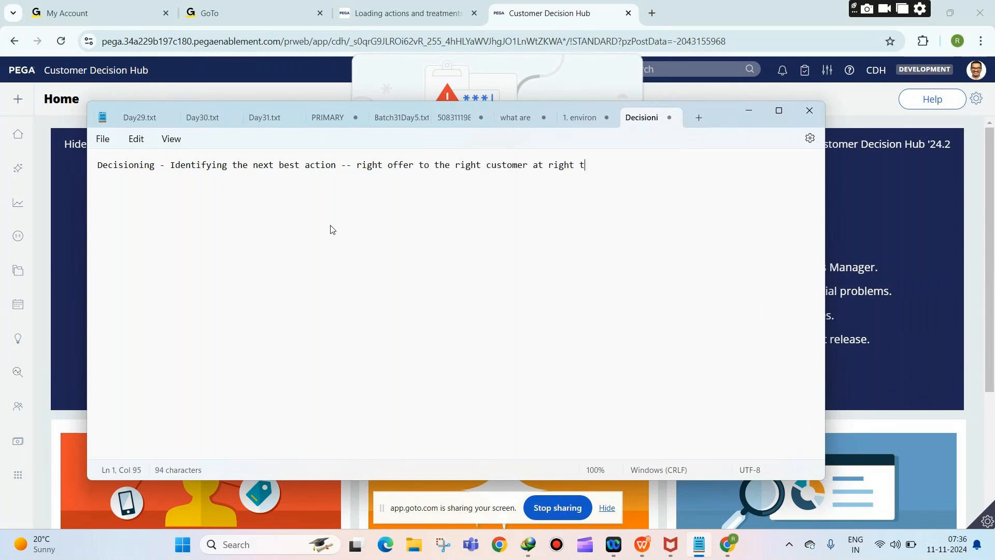
key("Return")
key("Return")
Step: Add the line 'Marketing - Delivering the next best action ---'
type("Marketing - Delivering the next best action ")
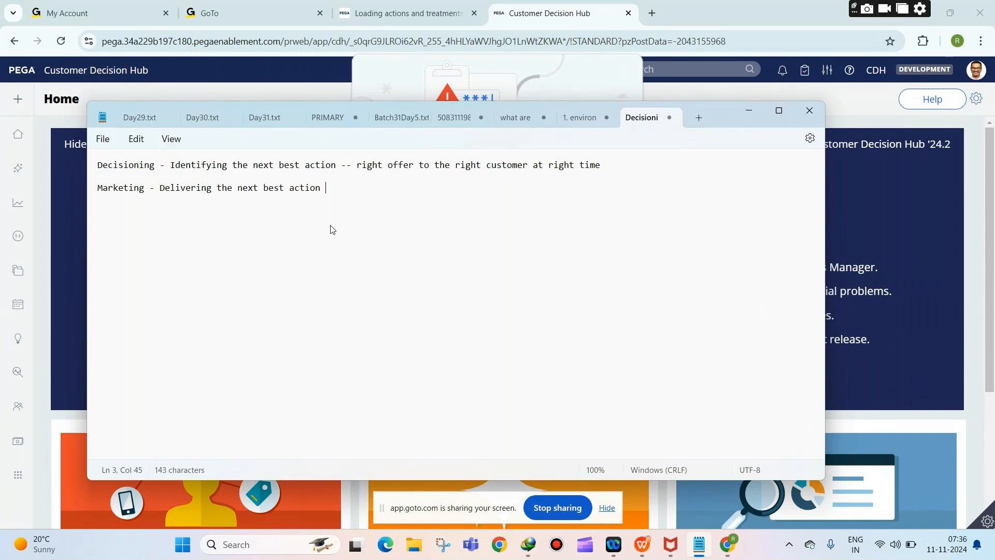
type("---")
left_click_drag(171, 165, 347, 167)
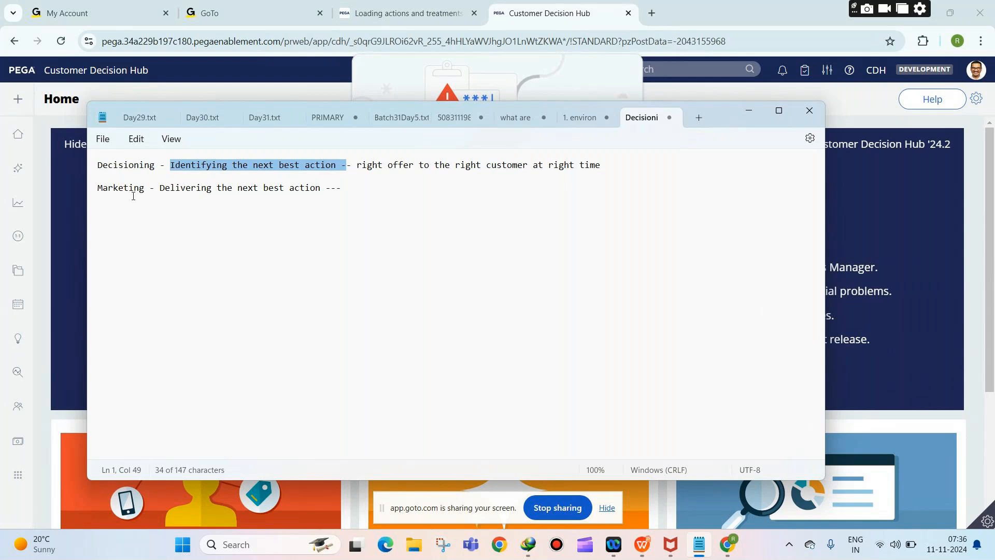
left_click_drag(158, 188, 337, 191)
left_click(340, 195)
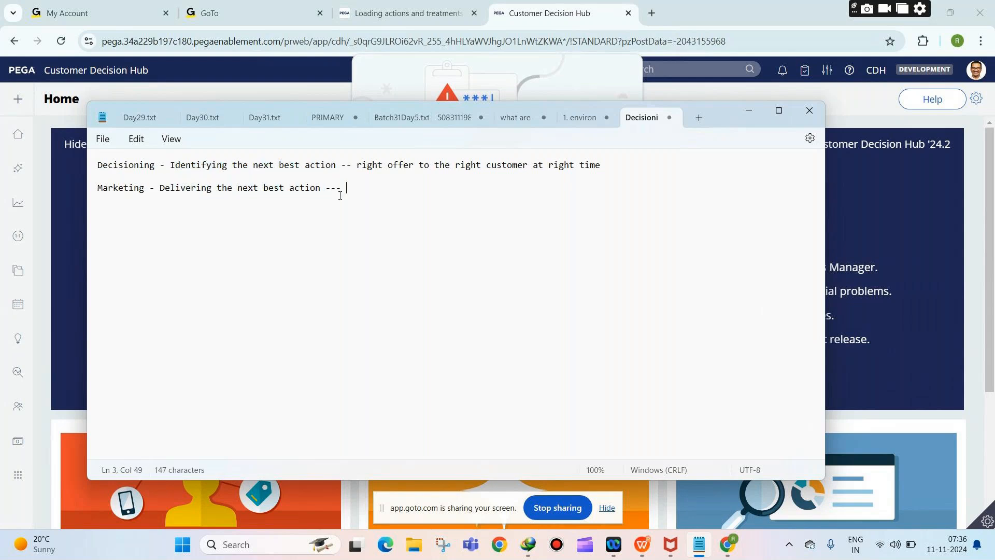
Step: List Inbound and Outbound as indented lines beneath Marketing
key("Return")
key("Tab")
type("Inbound")
key("Return")
key("Return")
type("Outbound")
key("Return")
Step: Add the line 'CDH , Prediction studio , NBA Advisor'
type("CDH")
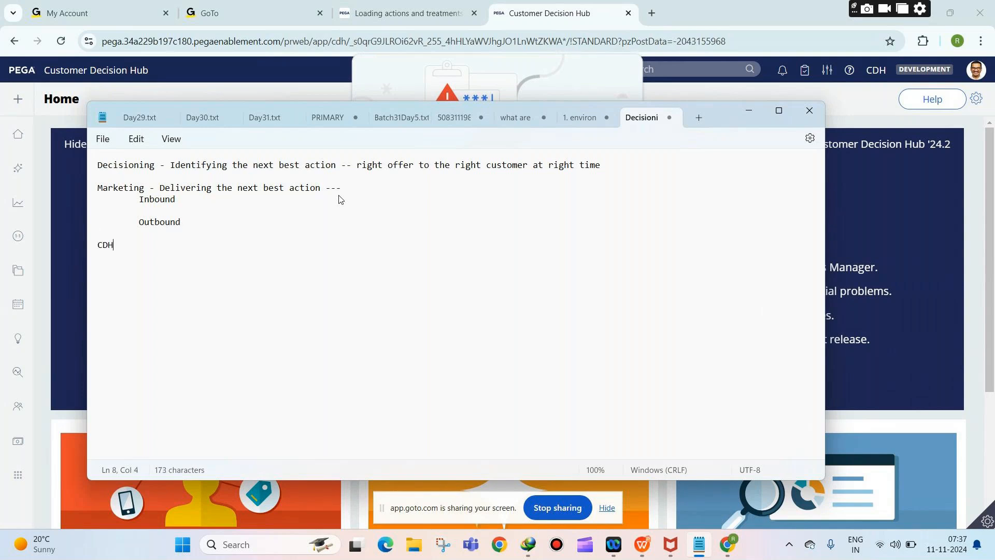
type(" , Prediction studio , A")
key("BackSpace")
type("NBA ")
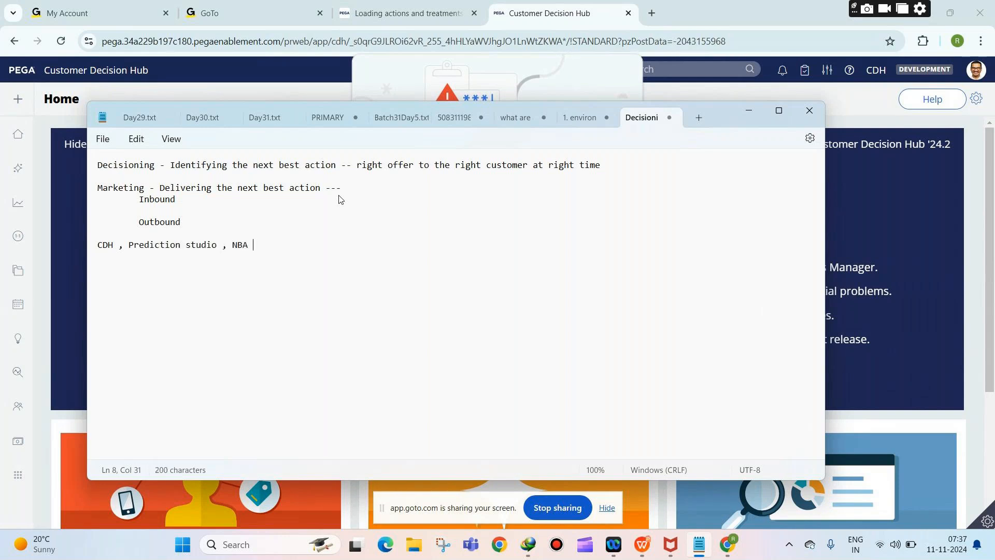
type("Advisor")
key("Return")
key("Return")
Step: Note environment preparation: ADM, DDS, RTDG, Realtime, stream, and the SETENV.BAT file
type("E")
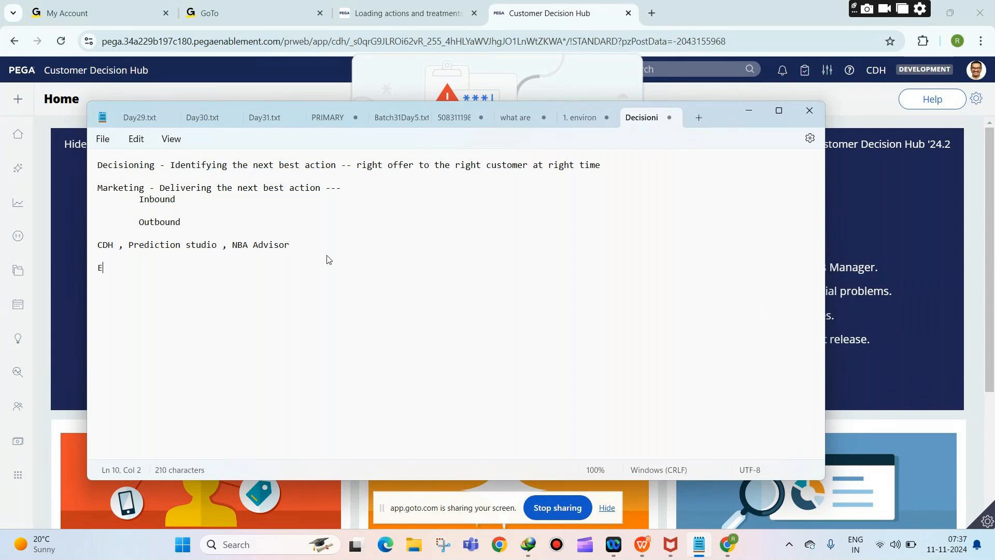
type("nvironment prepa")
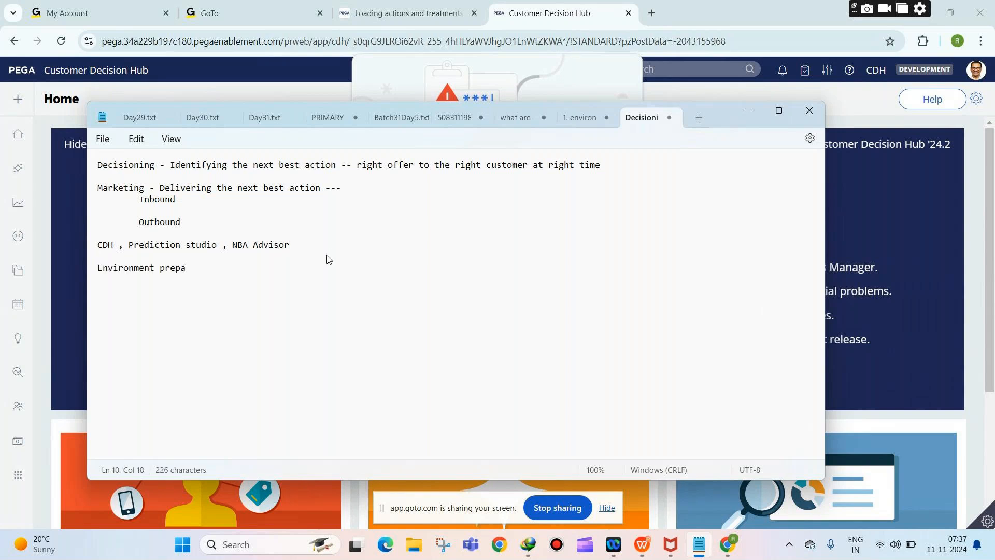
type("ration --- ADM, DDS, RTDG, Realtime, stream,")
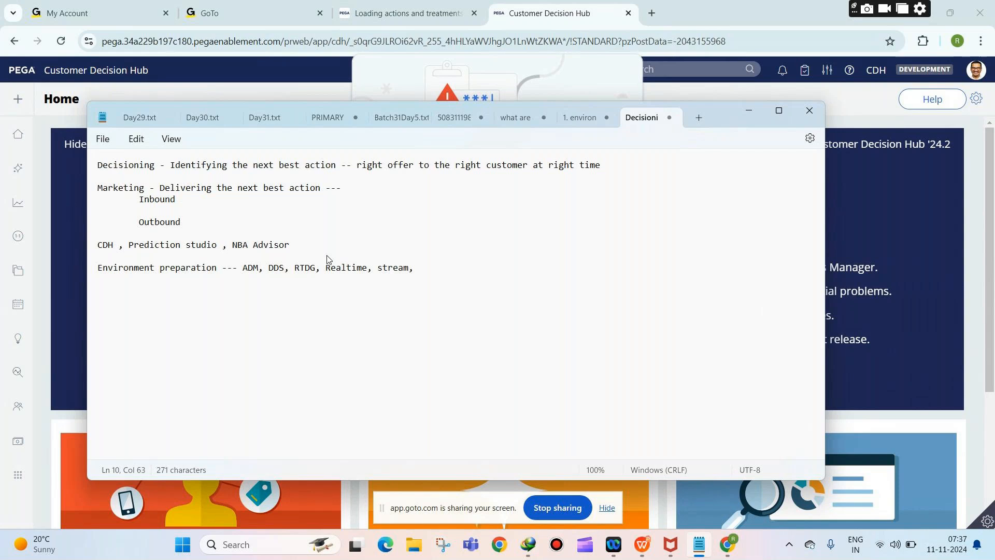
type(" -- SETENV.BAT File")
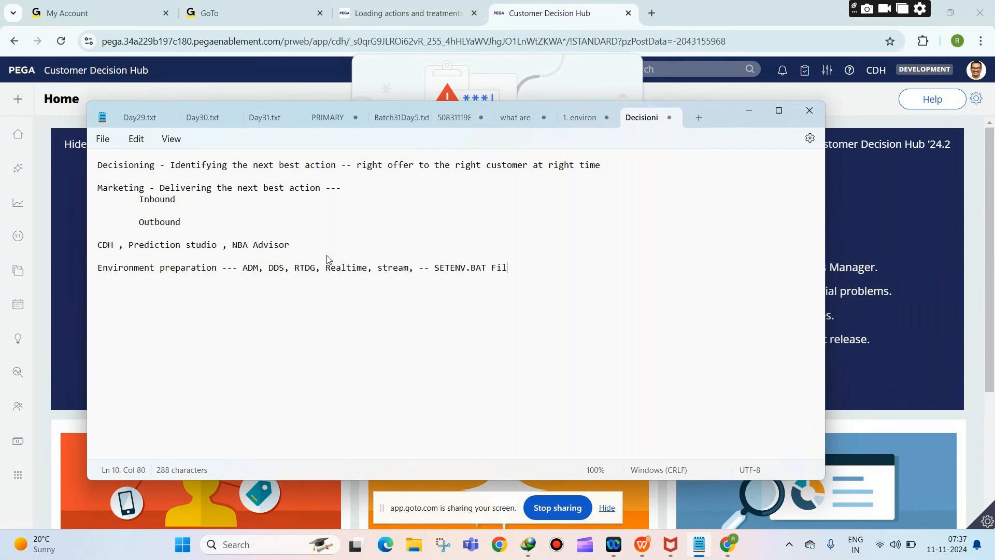
key("Return")
key("Return")
Step: Add 'Verify in admin studio & dev studio.' and 'Context --- Targeted audience'
type("Verify in admin studio & dev ")
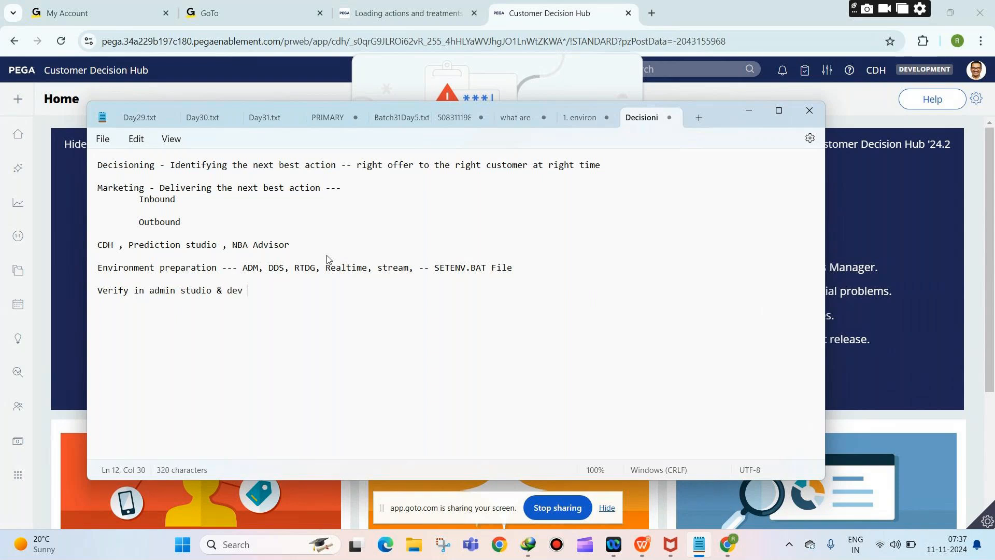
type("studio.")
key("Return")
key("Return")
type("Context --- Ta")
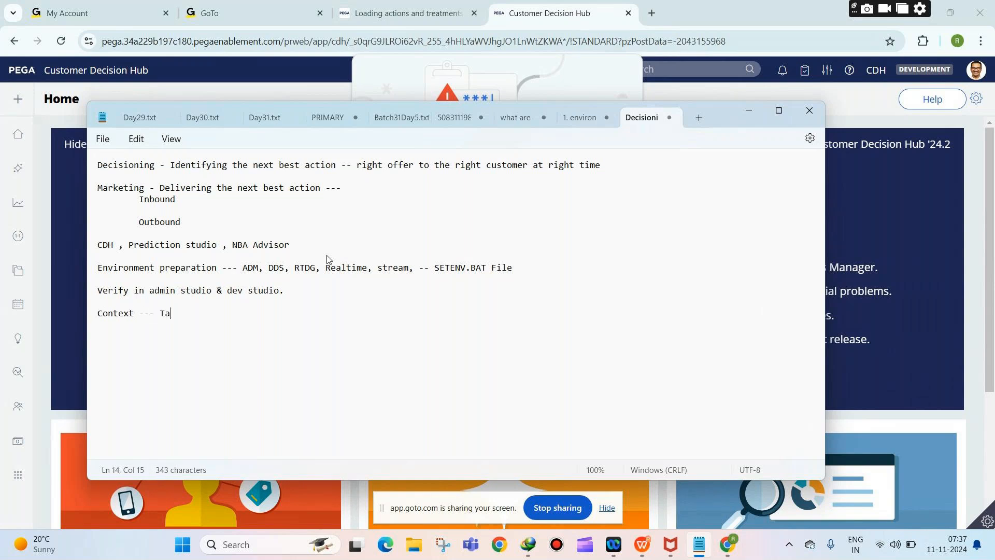
type("rgeted audience")
key("Return")
key("Return")
Step: Add indented Primary context and Secondary context lines
key("Tab")
type("Primary context")
key("Return")
key("Return")
key("Tab")
type("Secondary context")
Step: Put an indented 'Associated data --' line under both Primary and Secondary context
left_click(259, 338)
key("Return")
key("Tab")
type("Association")
key("BackSpace")
key("BackSpace")
key("BackSpace")
type("ed data --")
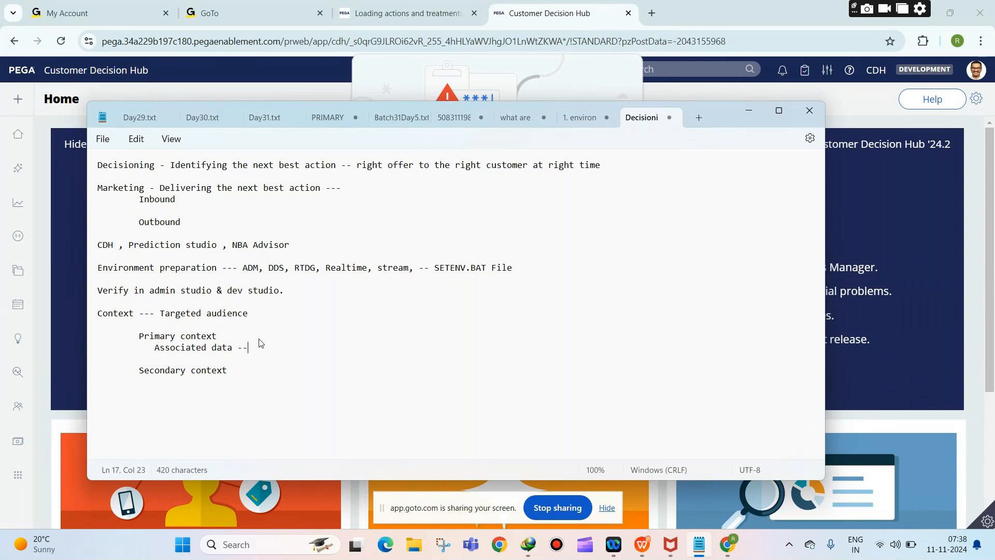
left_click_drag(250, 347, 144, 350)
key("ctrl+c")
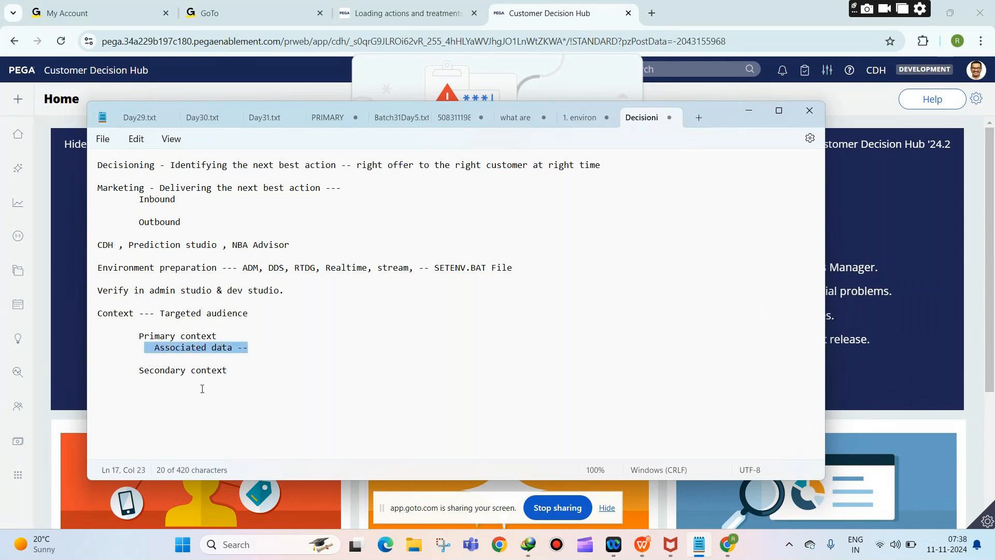
left_click(219, 383)
key("Return")
key("Tab")
key("ctrl+v")
Step: Add examples: Primary (CUSTOMERS , LEADS), Secondary (social media users, mobile app users)
left_click(218, 334)
type("(CUSTOMERS , LEADS)")
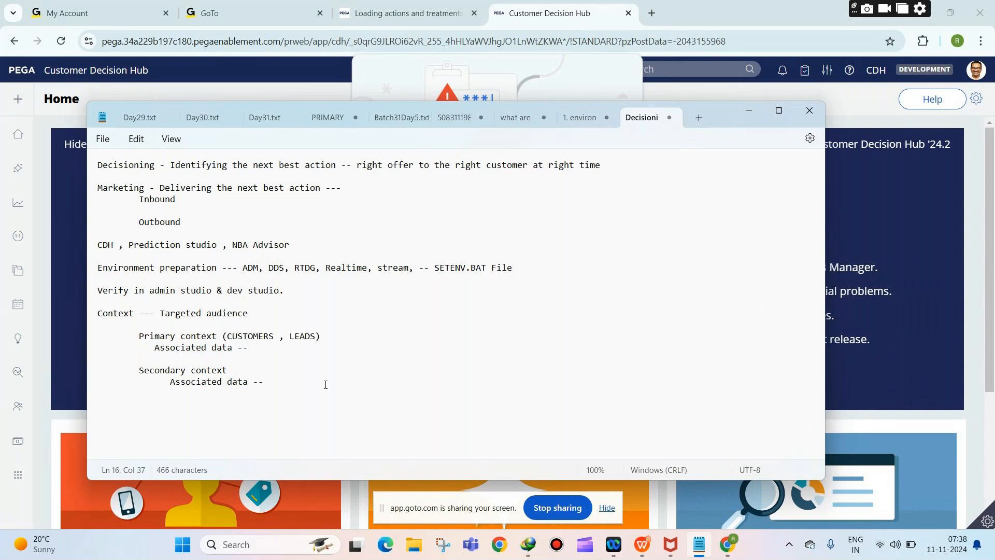
left_click(255, 374)
type("(social media users, mobi")
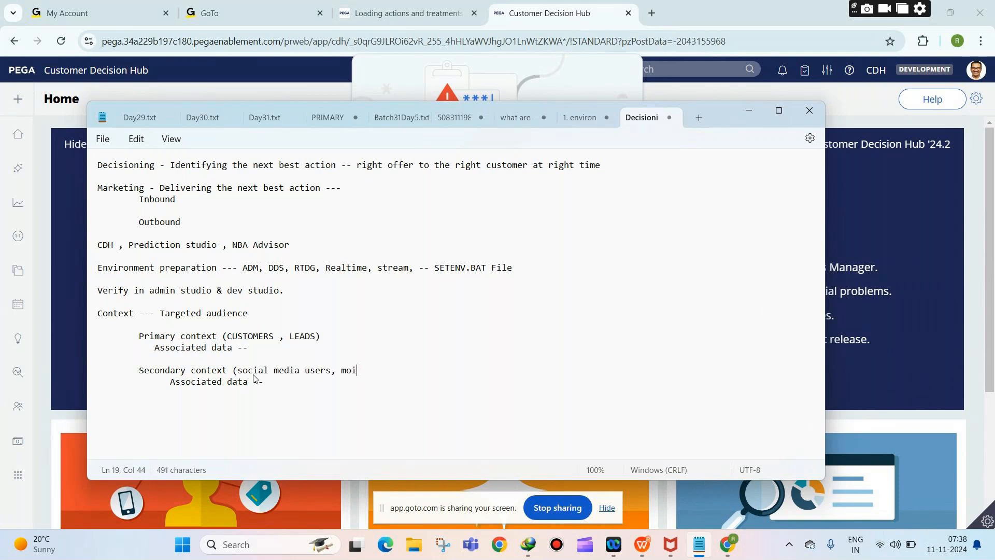
type("le apps")
key("BackSpace")
type("users)")
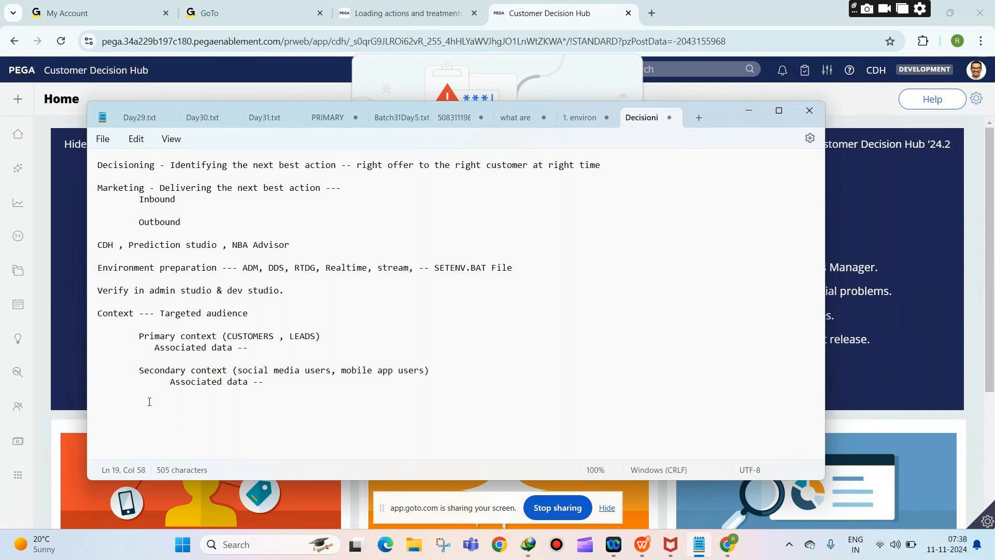
left_click(303, 384)
key("Return")
key("Return")
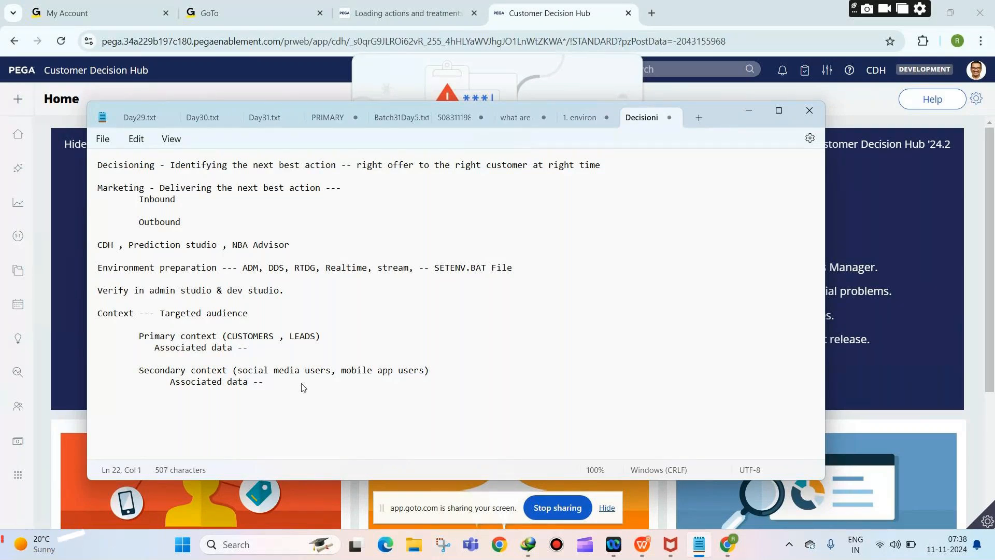
Step: Start a Business taxonomy section with '1. BUSINESS ISSUE --- PURPOSE OF THE PROMOTION'
type("BUsines")
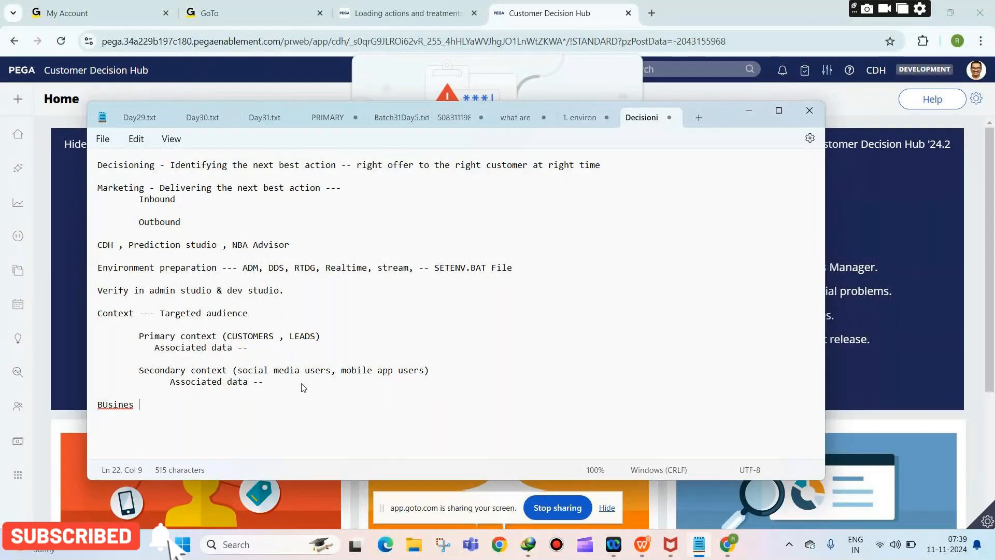
key("BackSpace")
type("s taxonomy")
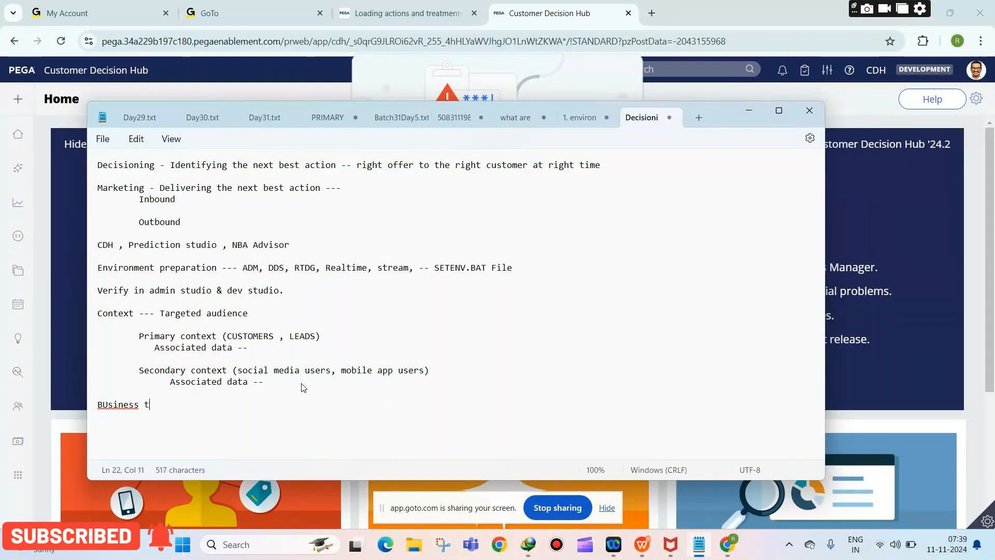
key("Return")
key("Return")
key("Tab")
type("1. B")
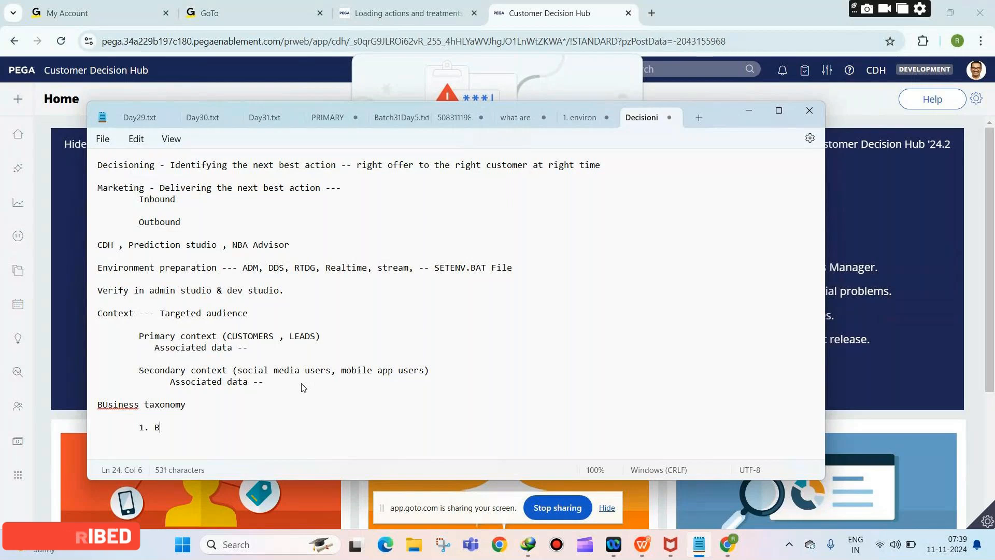
type("USINESS ISSUE ---")
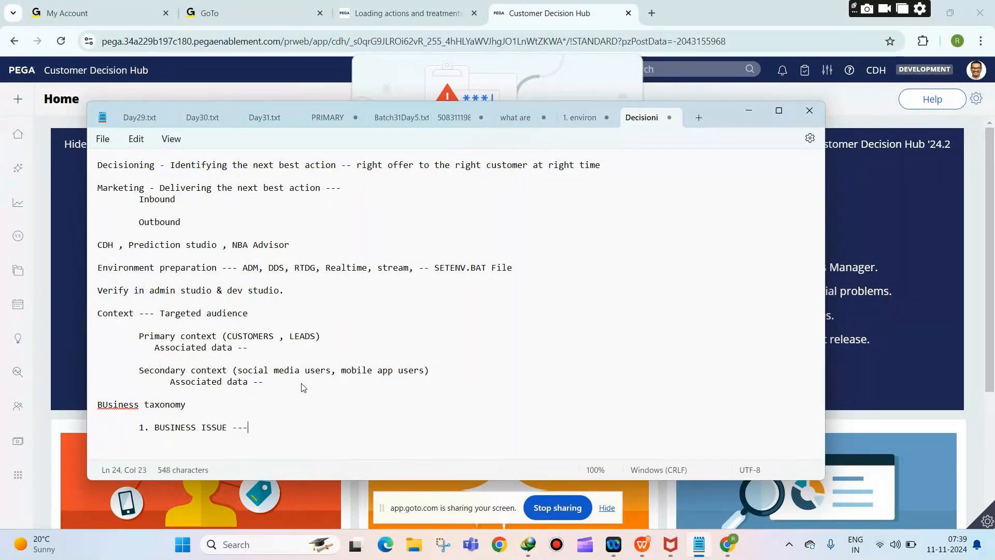
type(" PURPOSE OF THE PRO")
type("MOTION")
key("Return")
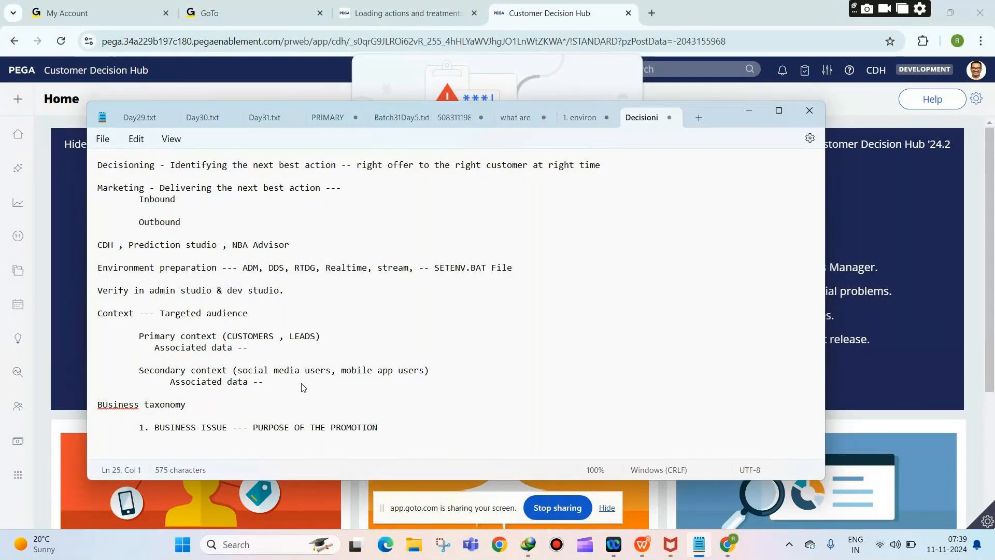
Step: Add the indented level '1.1. BUSINESS GROUP -- CATEGORY OF PROMOTION'
key("Tab")
key("Tab")
type("2")
key("BackSpace")
type("1.2")
key("BackSpace")
type("1")
type(". BUSINESS GROUP -- CATEGORY OF")
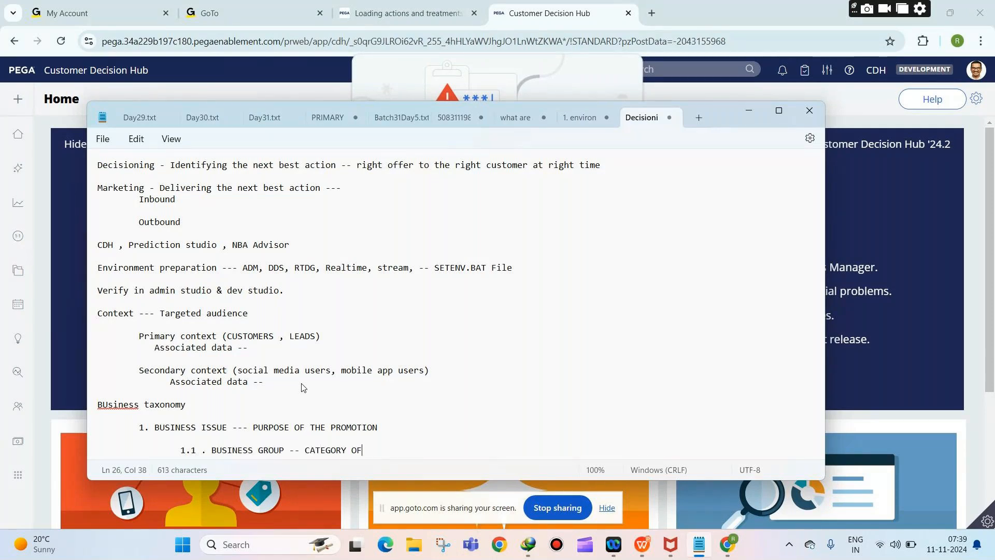
type(" PROMOTION")
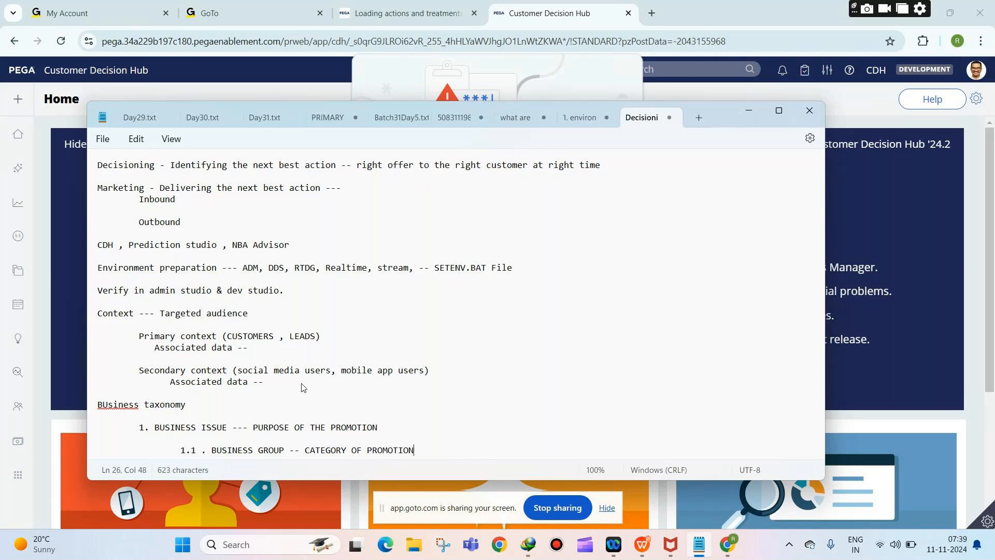
key("Return")
key("Return")
Step: Add '1.1.1 PROPOSITION ---- PROMOTION ITSELF (Product / service / discount / coupon)'
key("Tab")
key("Tab")
key("Tab")
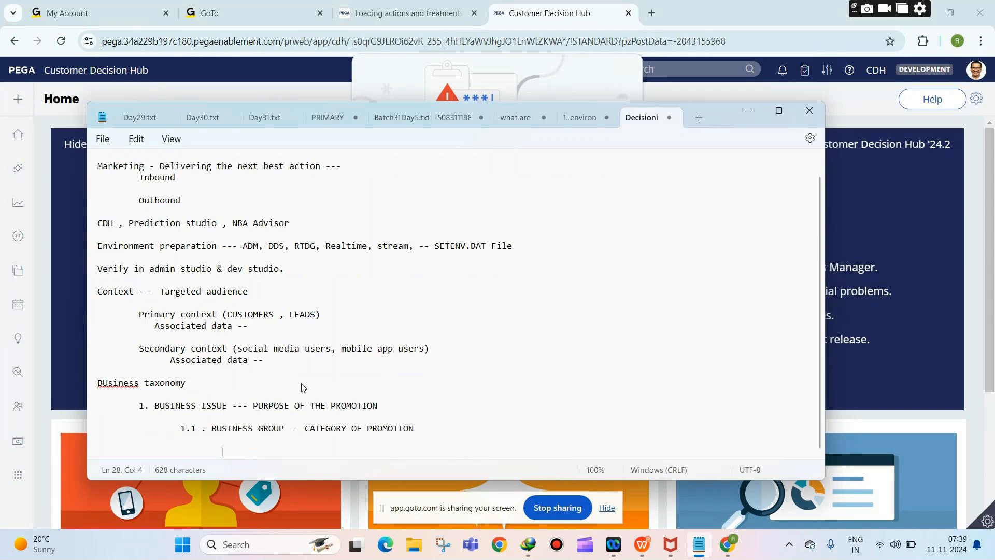
type("1.1.1 PROPOSITION ---- PROMOTION ITSELF")
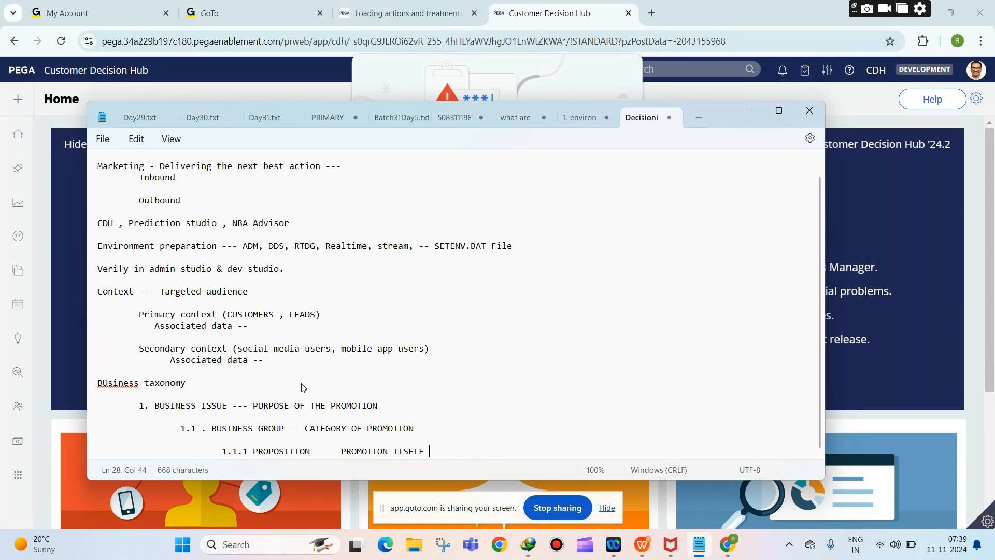
type(" (Product / service / dics")
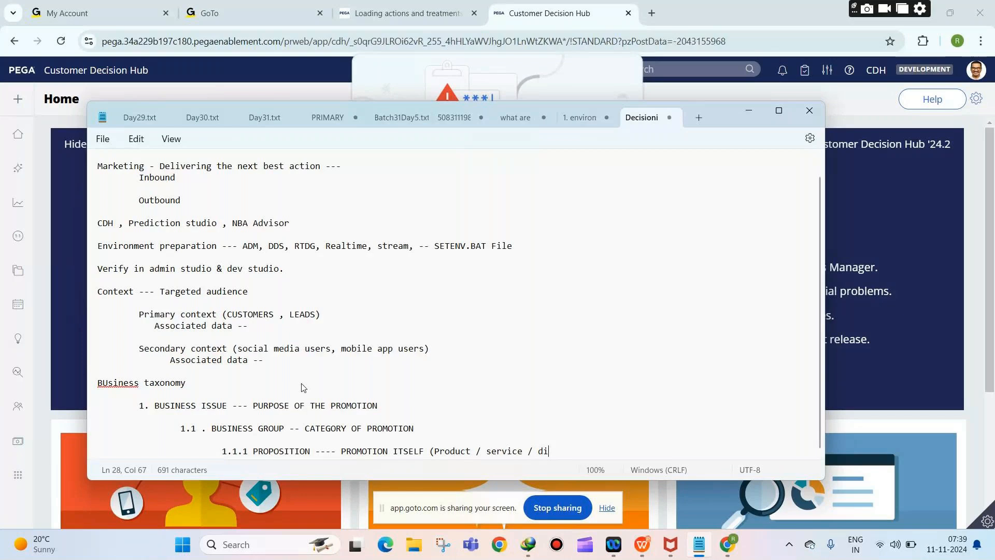
key("BackSpace")
key("BackSpace")
type("scount / ")
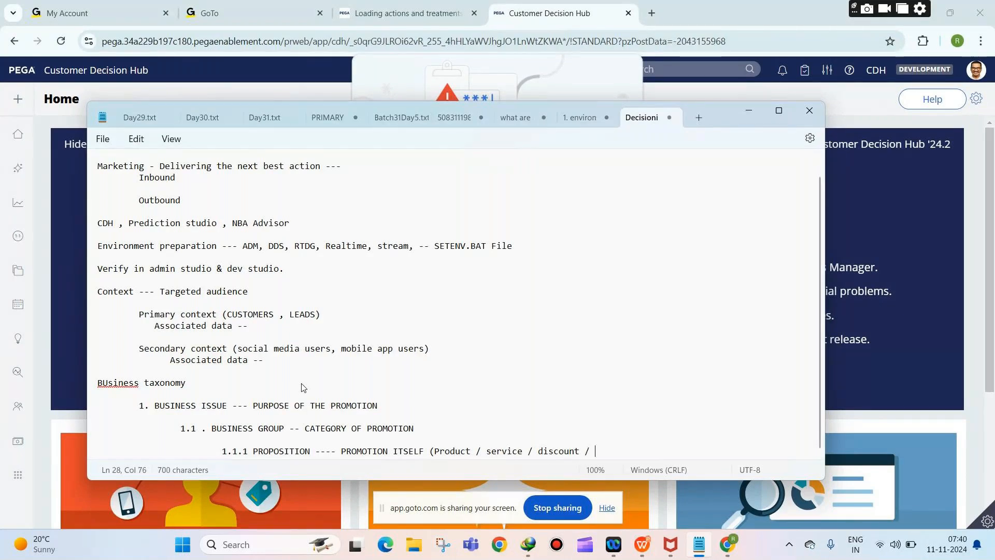
type("coupon)")
key("Return")
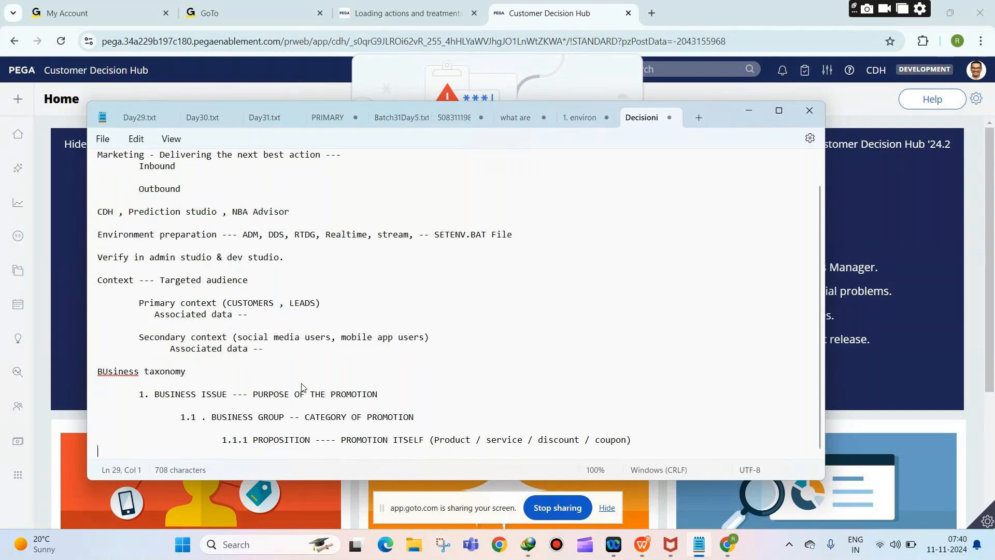
key("Return")
Step: Define a proposition as anything you propose to the customer
type("Any thing th")
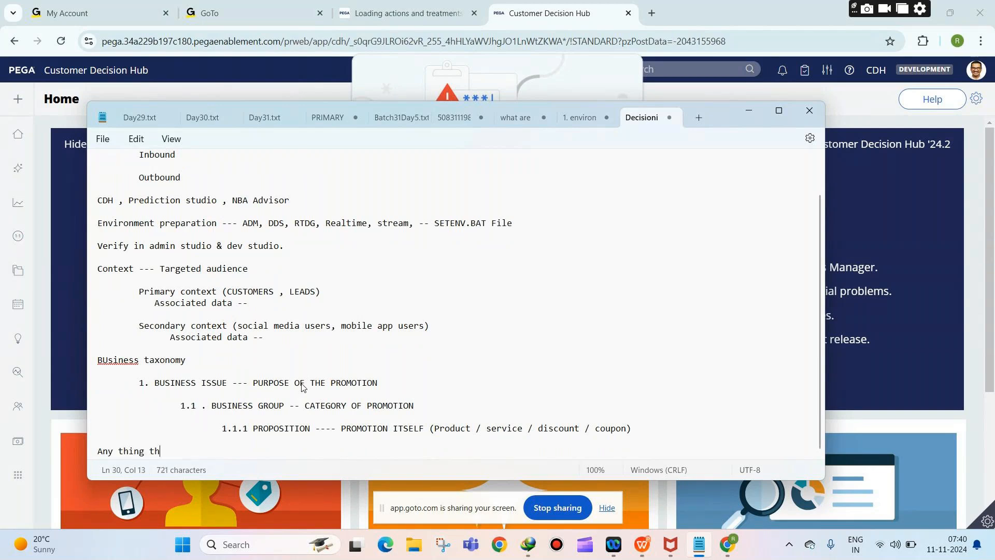
type("at u rropose to the customer")
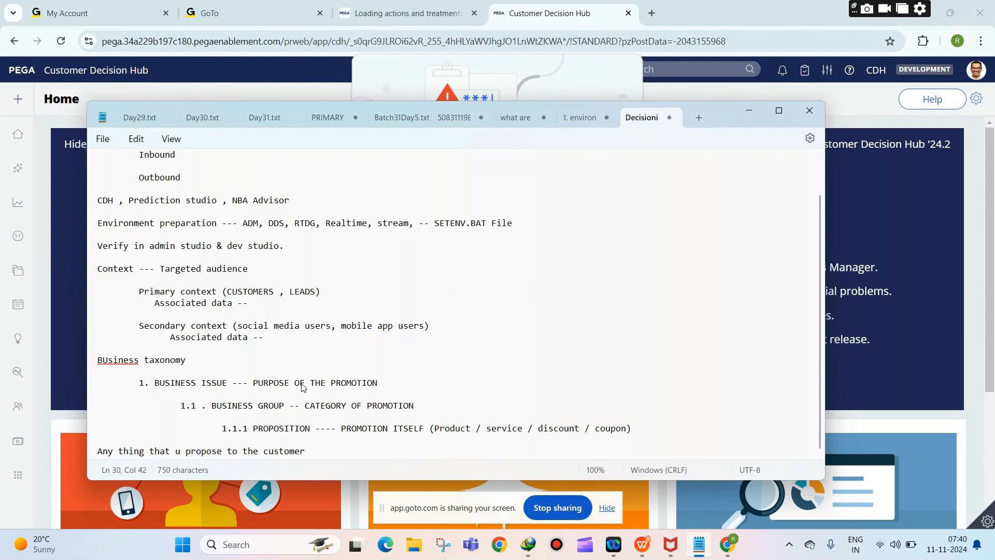
key("Return")
key("Return")
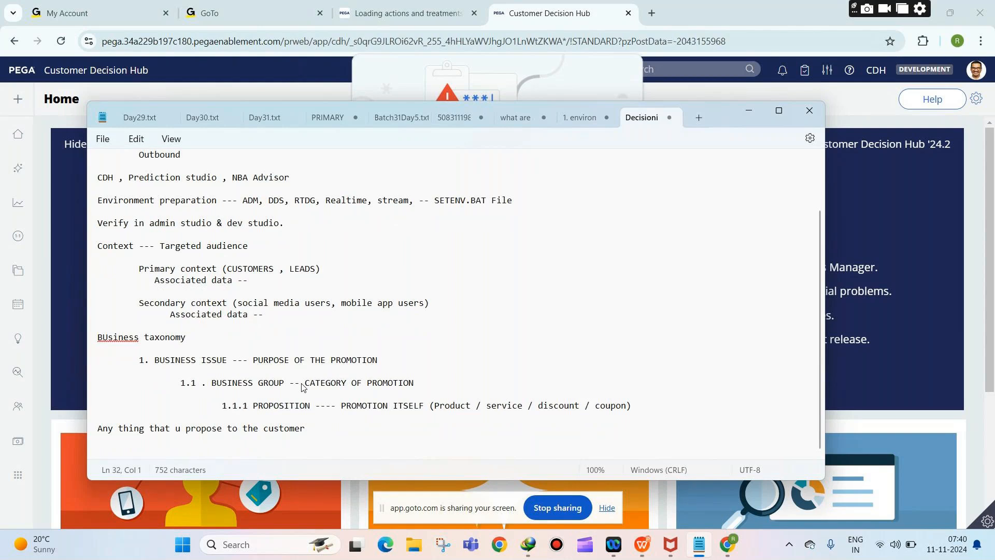
scroll(284, 385, "up", 2)
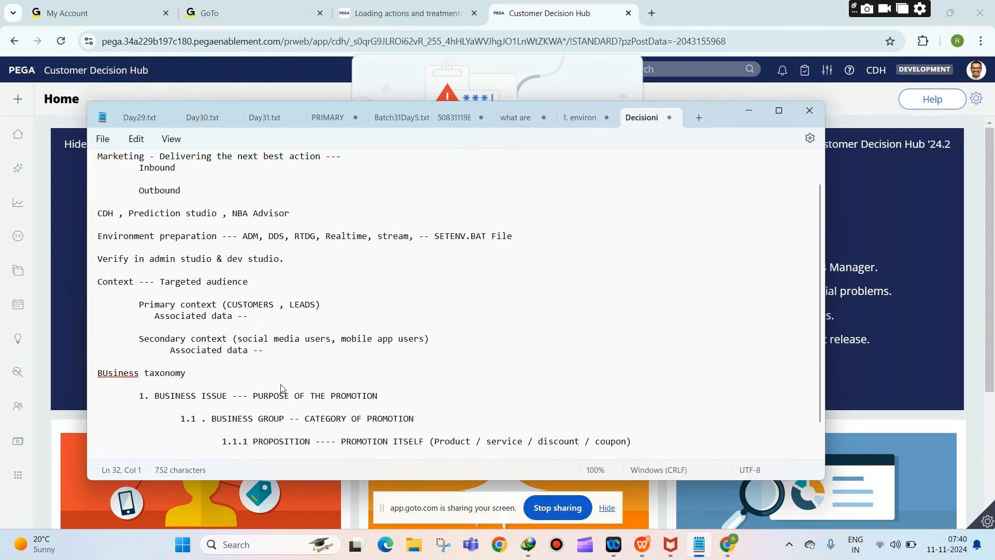
Step: Dismiss the password breach warning, minimize GoTo Meeting, and open Intelligence > Prediction Studio
left_click(897, 368)
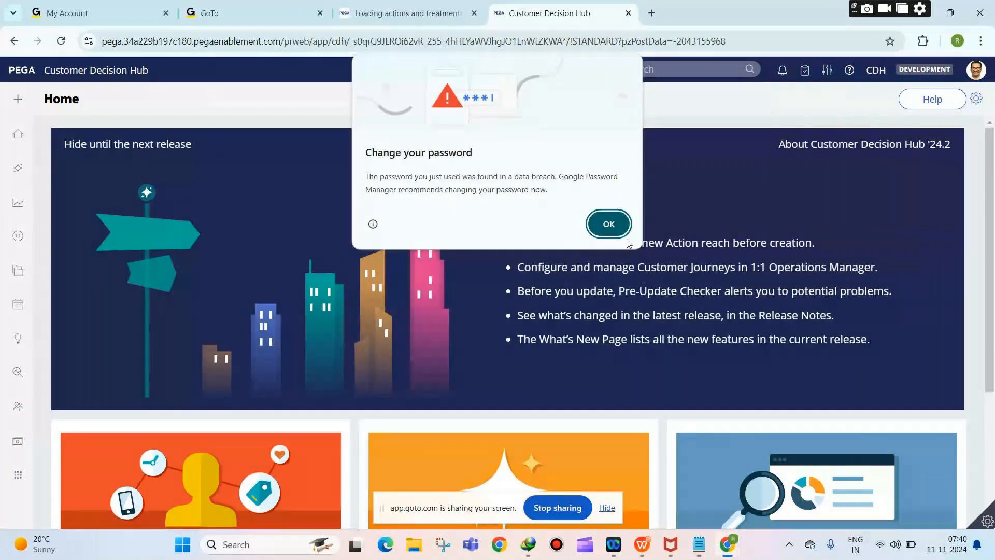
left_click(609, 224)
mouse_move(727, 544)
left_click(726, 482)
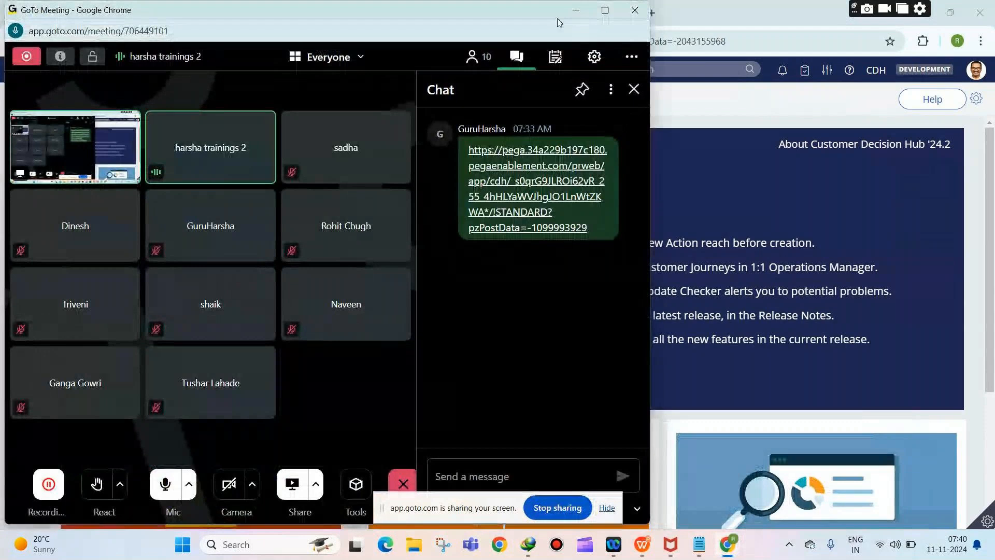
left_click(576, 10)
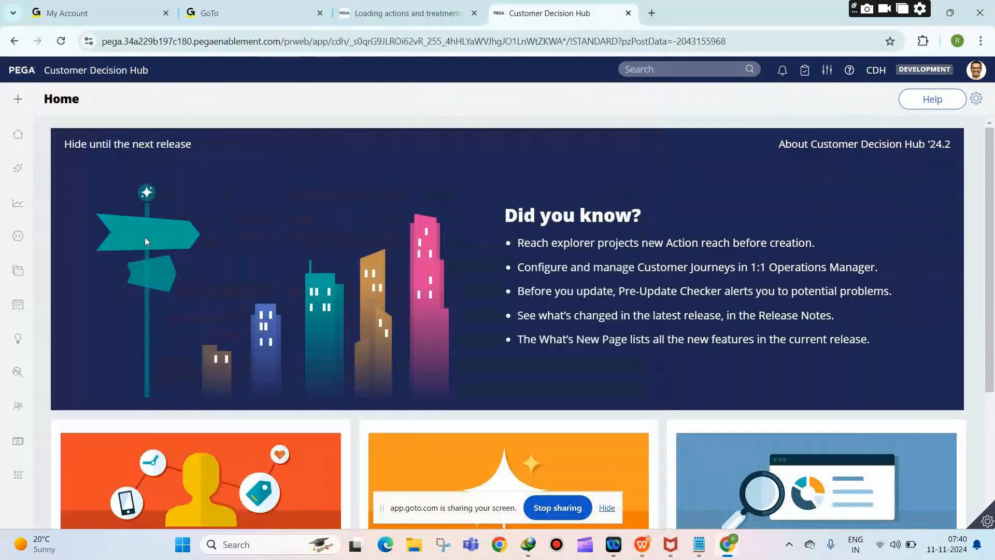
left_click(28, 345)
left_click(44, 366)
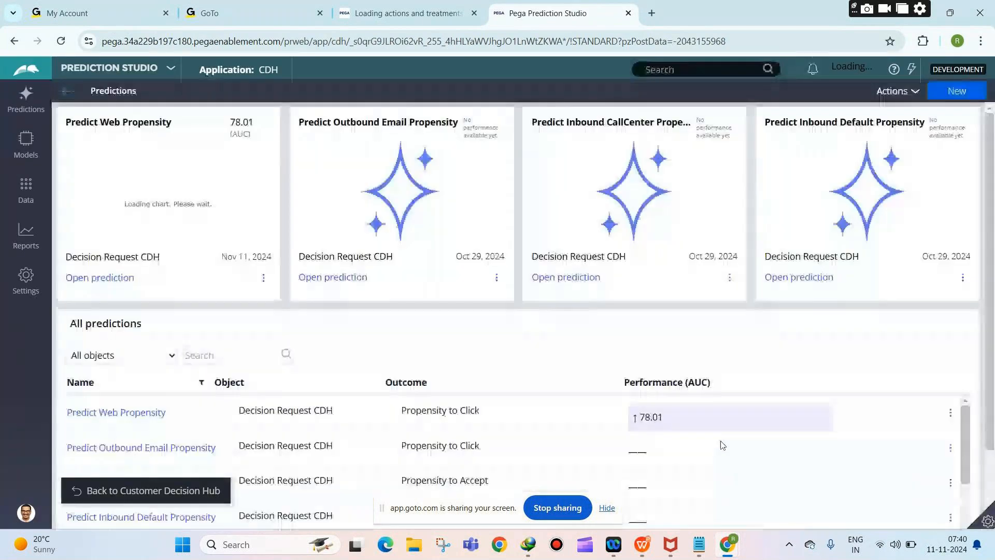
Step: Switch from Prediction Studio to Dev Studio and keep GoTo Meeting minimized
left_click(103, 68)
left_click(82, 104)
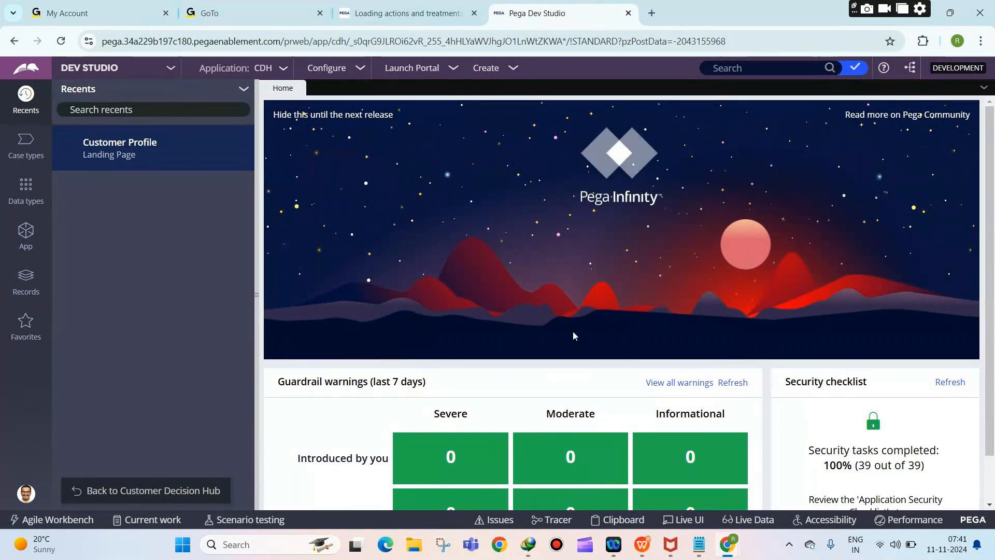
mouse_move(728, 544)
left_click(745, 475)
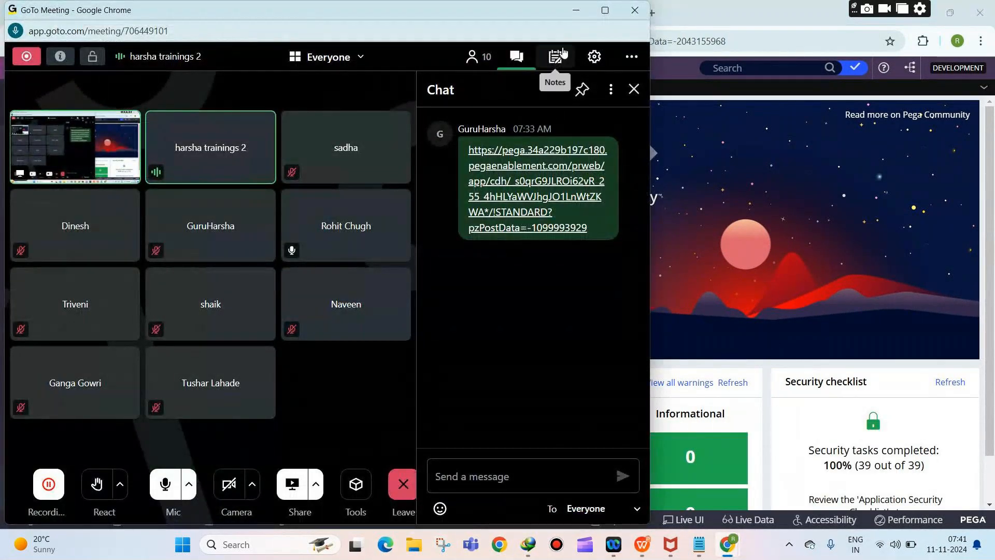
left_click(575, 10)
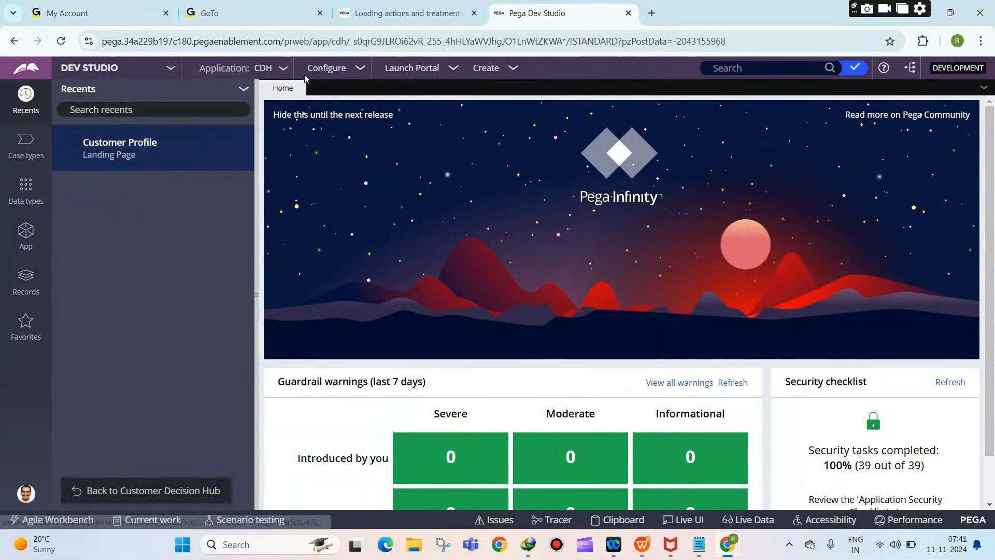
Step: Open Configure > Decisioning > Decisions > Proposition Management in Dev Studio
left_click(336, 73)
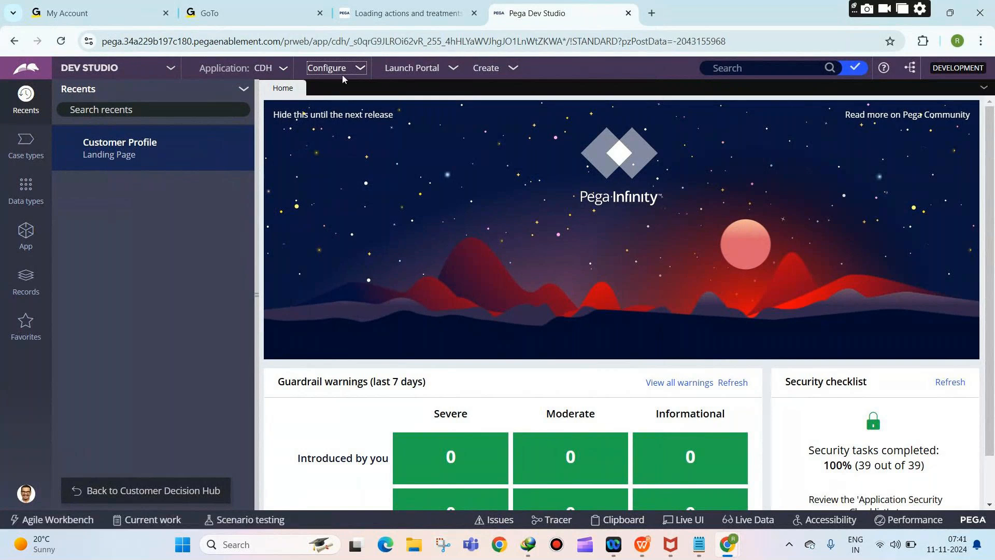
left_click(342, 75)
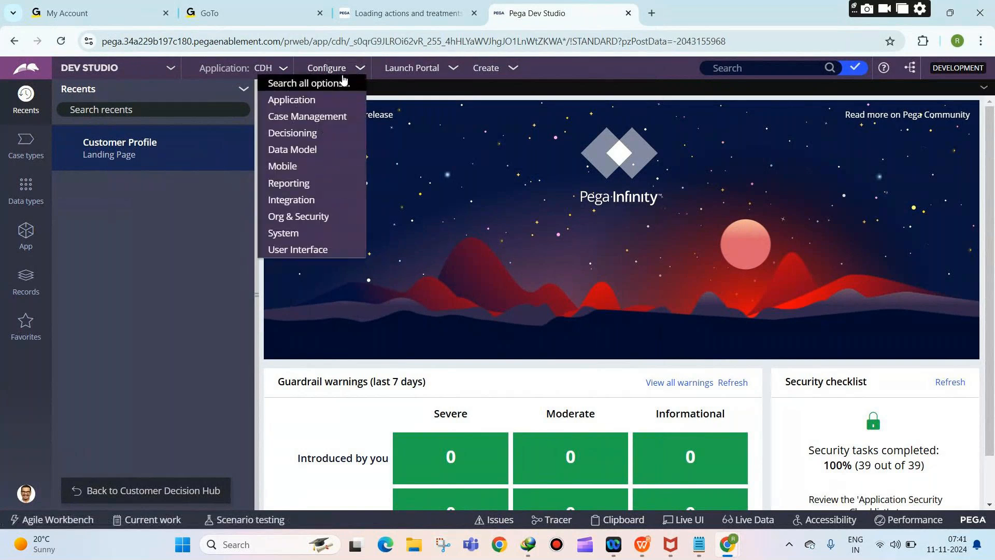
mouse_move(314, 117)
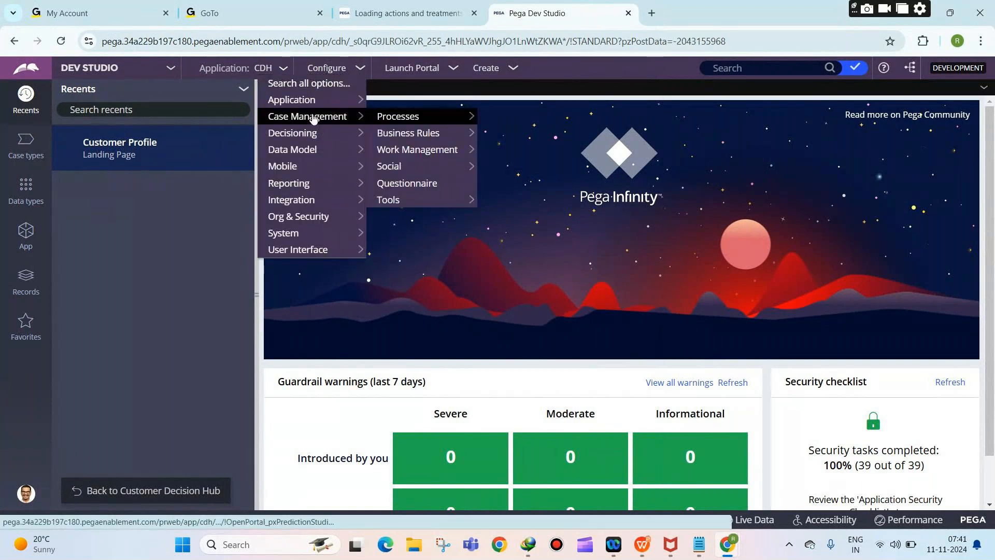
mouse_move(306, 134)
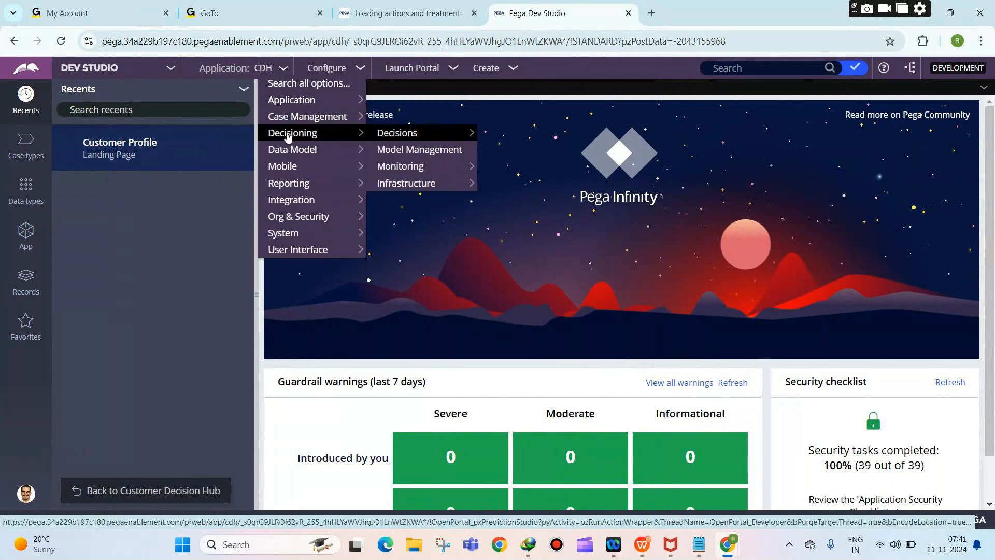
mouse_move(415, 133)
left_click(509, 136)
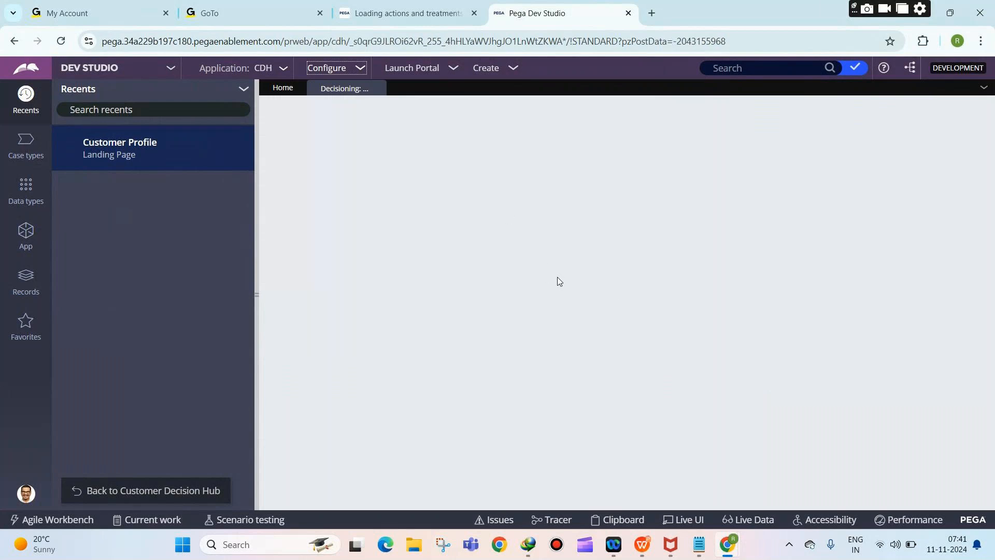
Step: Review the PROPOSITION level in the taxonomy notes, then return to Proposition Management
mouse_move(699, 544)
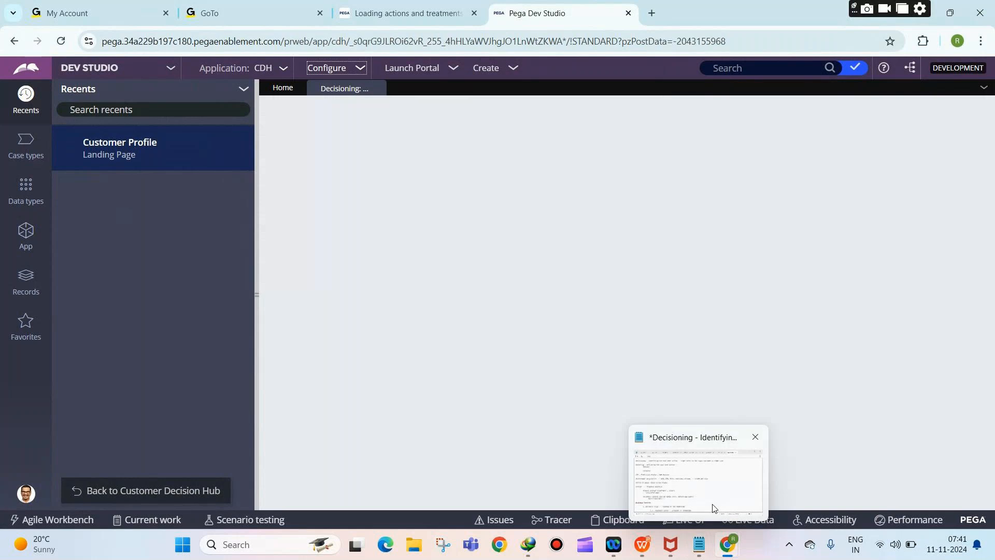
left_click(712, 499)
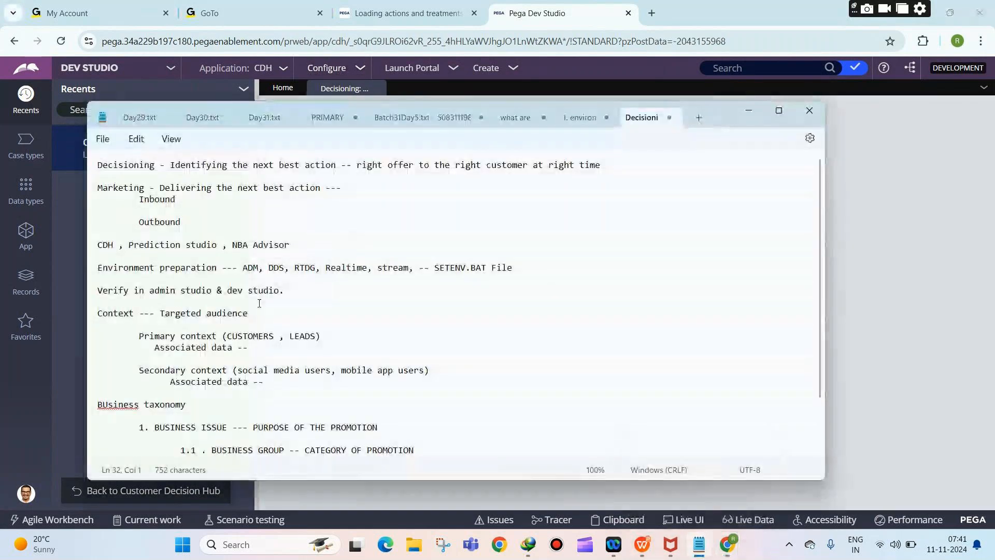
scroll(238, 317, "down", 2)
left_click_drag(232, 363, 247, 364)
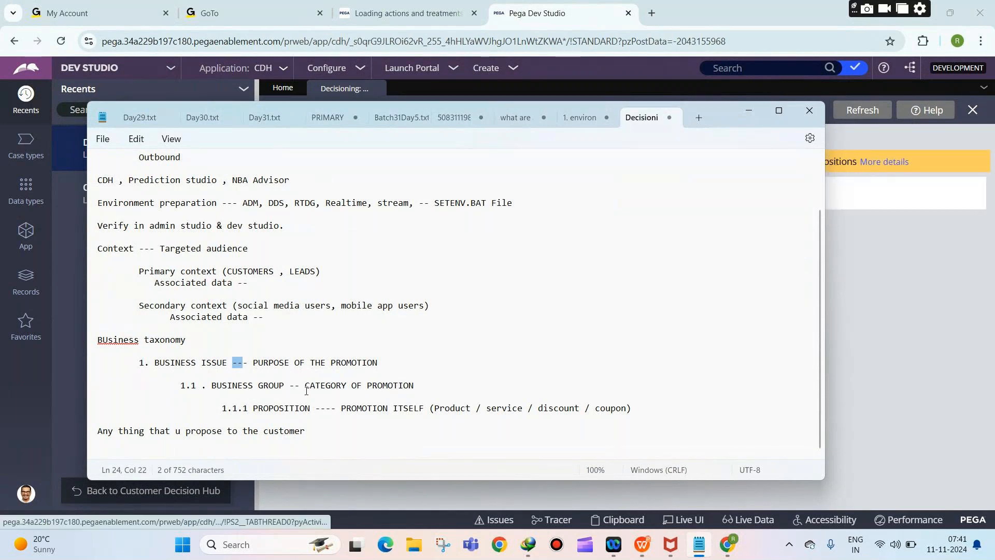
left_click_drag(274, 409, 324, 426)
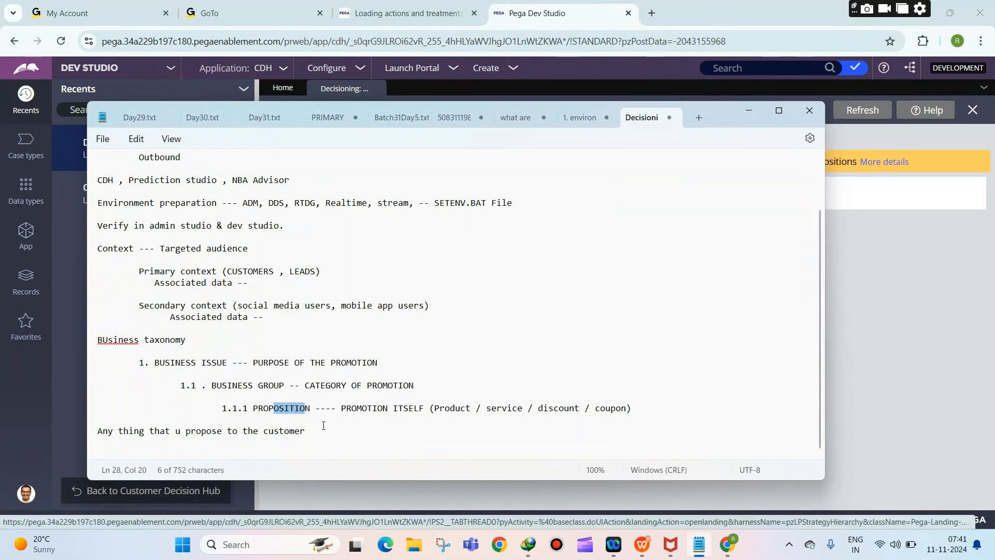
left_click(863, 282)
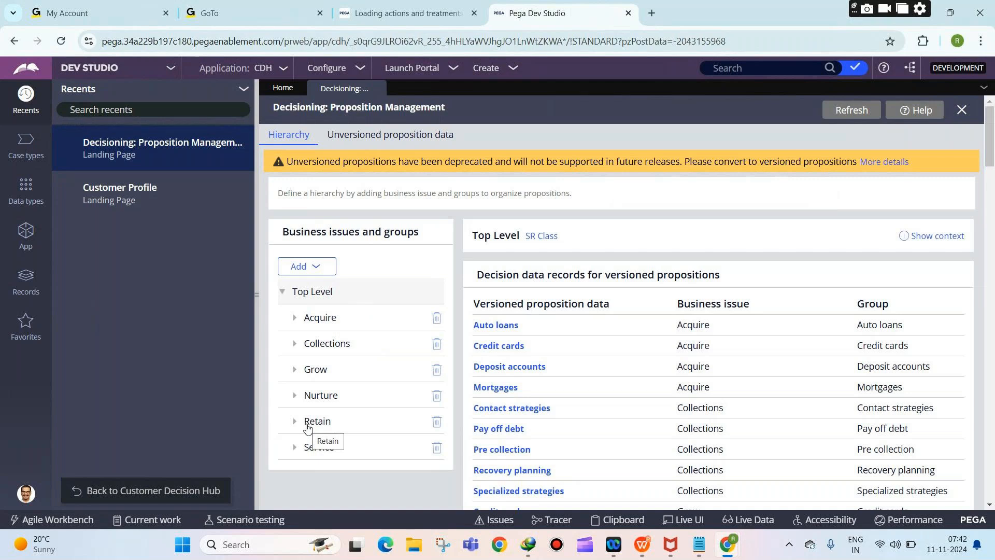
Step: Create the business issue Sales in the CDH-Rules ruleset and check it in the hierarchy
left_click(325, 268)
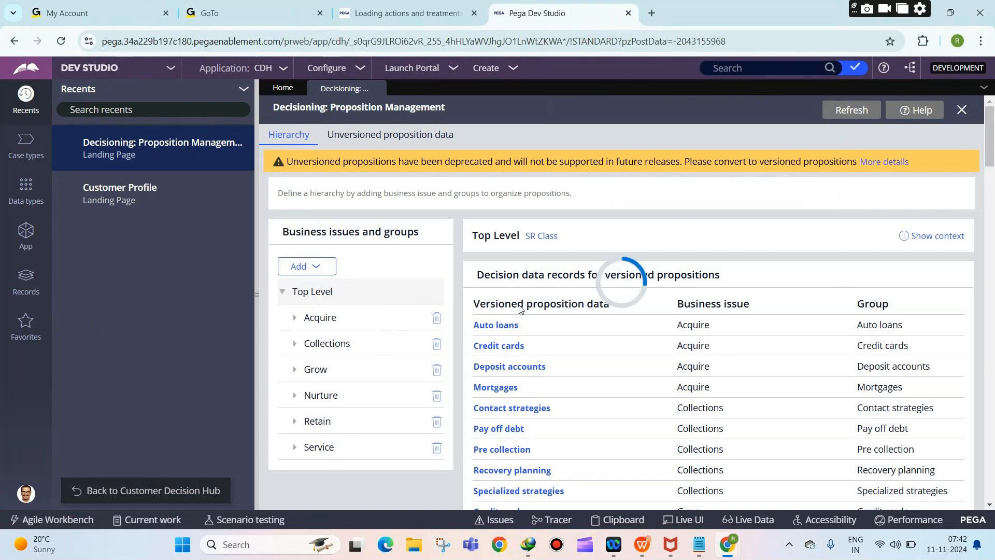
type("Sales")
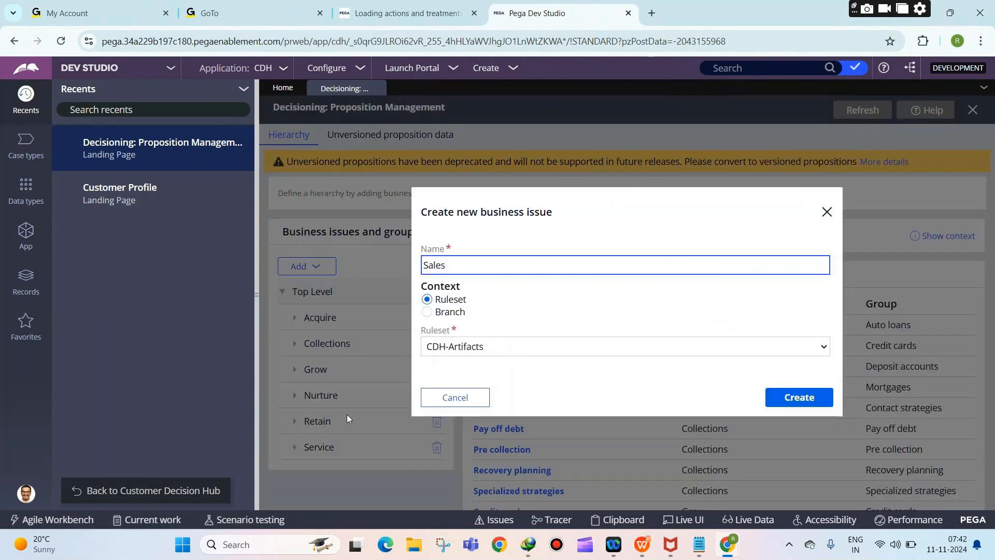
left_click(446, 348)
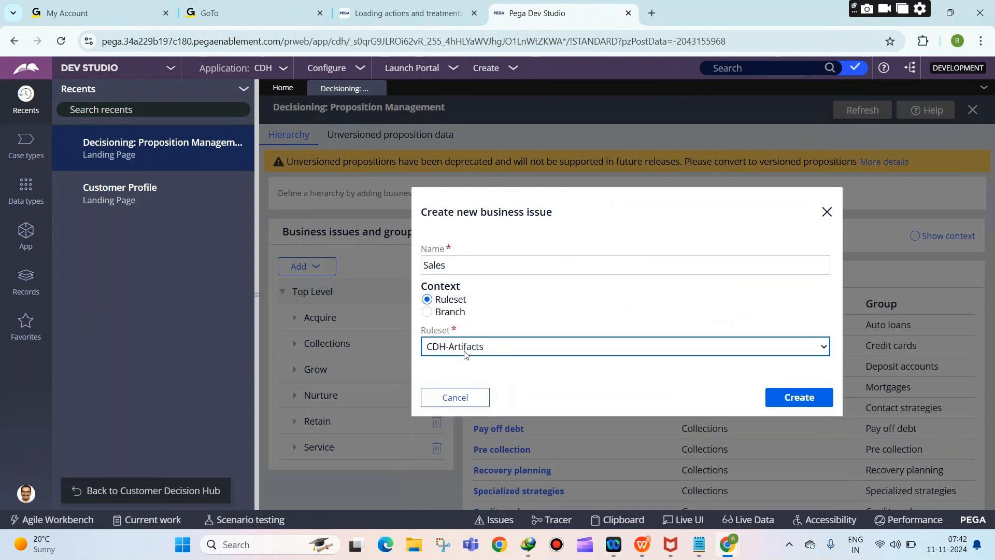
left_click(464, 354)
left_click(450, 400)
left_click(793, 397)
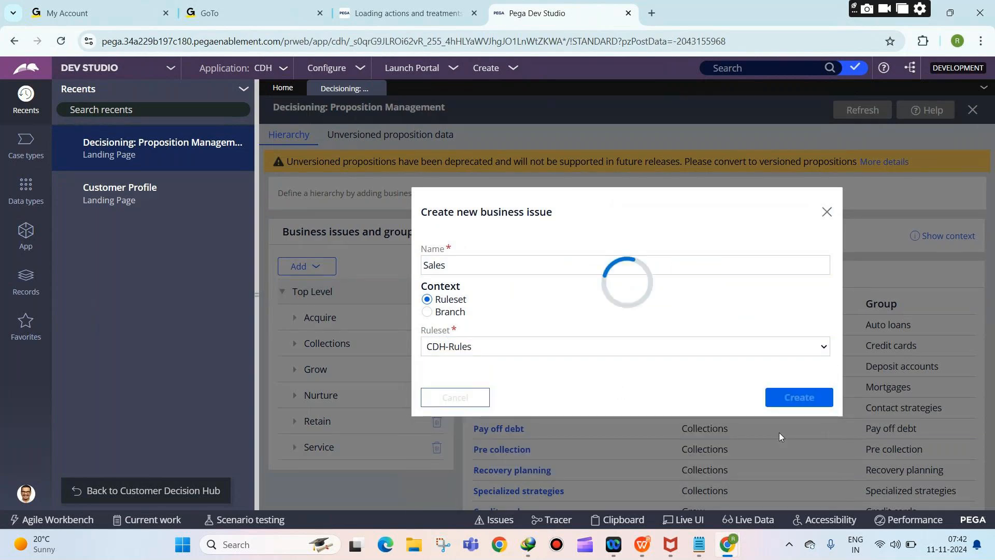
mouse_move(741, 543)
left_click(727, 480)
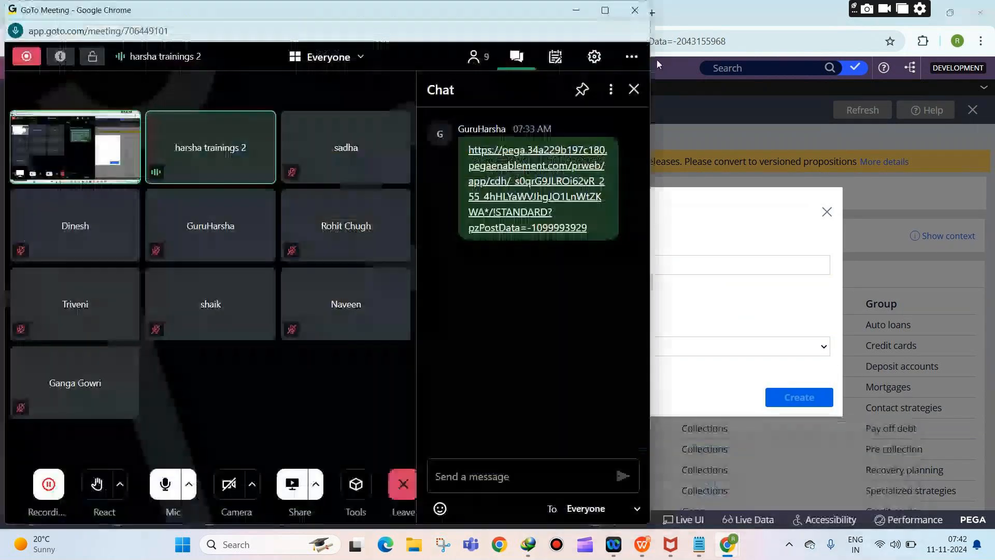
left_click(575, 10)
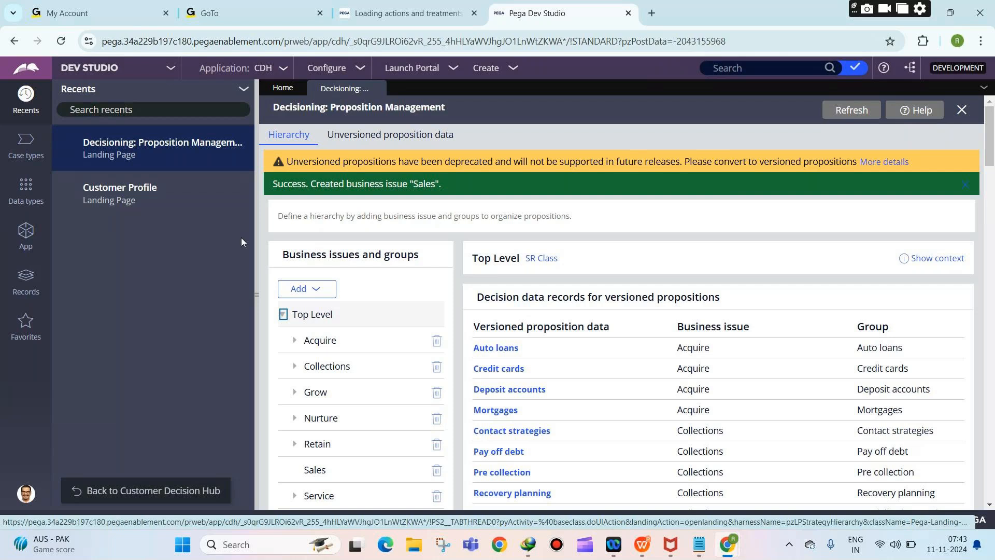
scroll(289, 382, "down", 1)
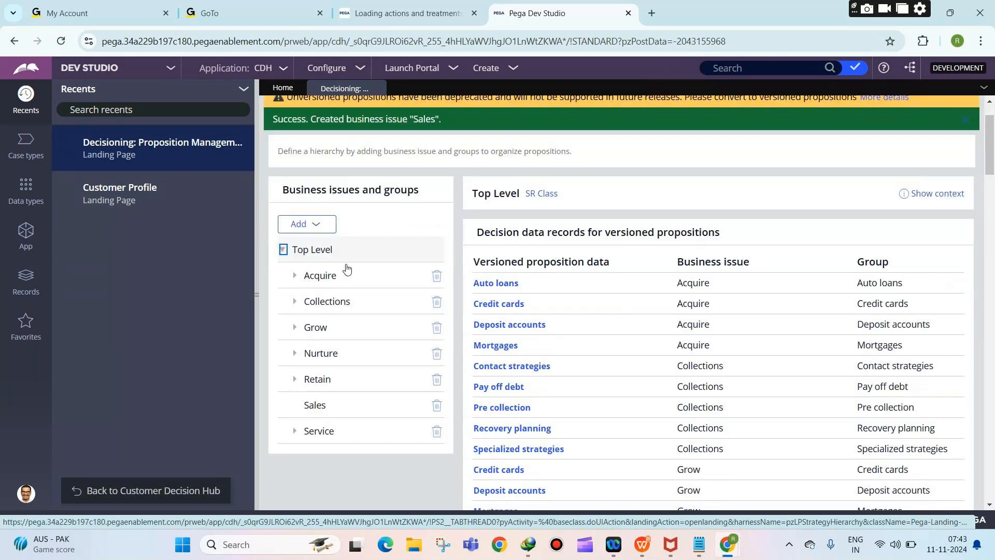
Step: Create the CreditCards group under business issue Sales in ruleset CDH-Rules
left_click(315, 219)
left_click(315, 255)
type("CreditCards")
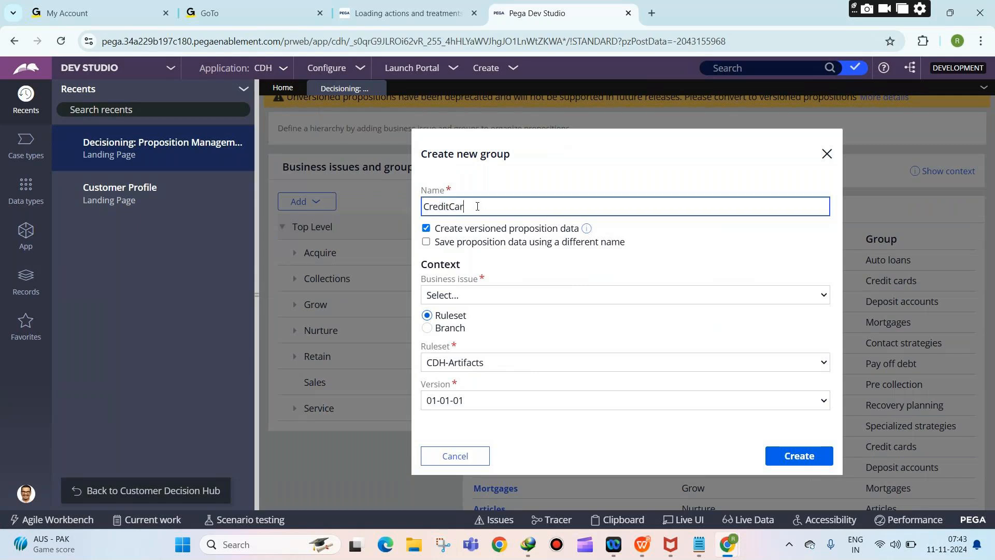
left_click(467, 298)
left_click(467, 297)
left_click(460, 298)
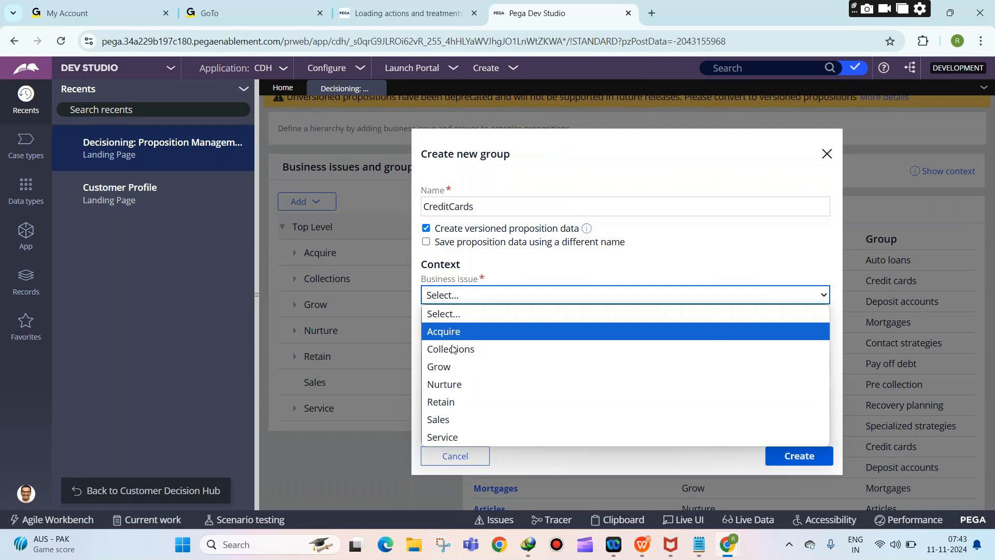
left_click(457, 421)
left_click(477, 362)
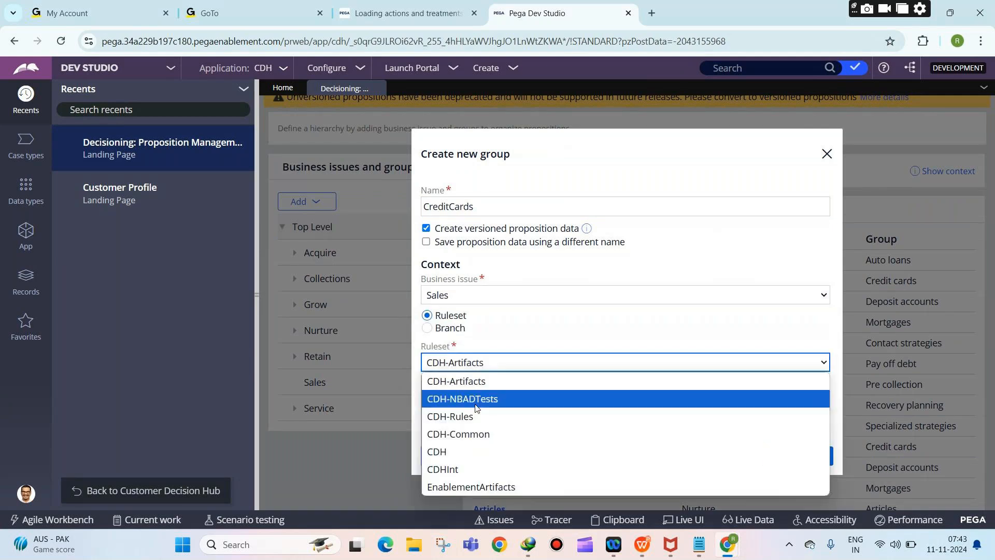
left_click(450, 416)
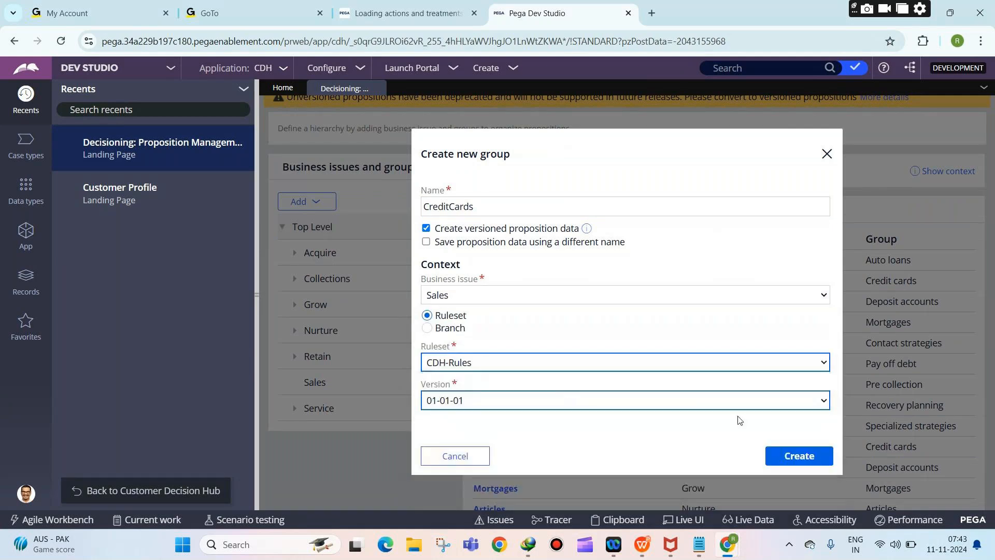
left_click(773, 452)
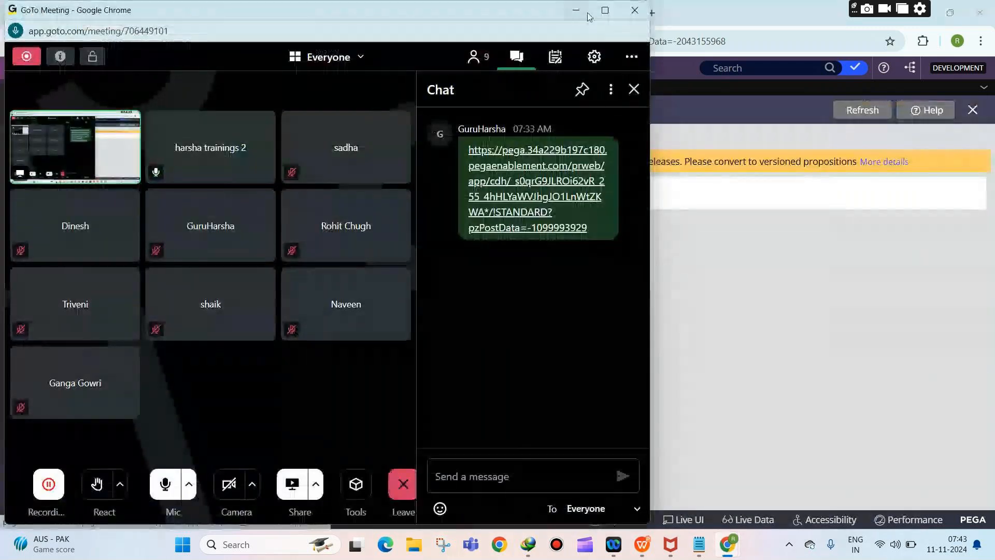
left_click(578, 10)
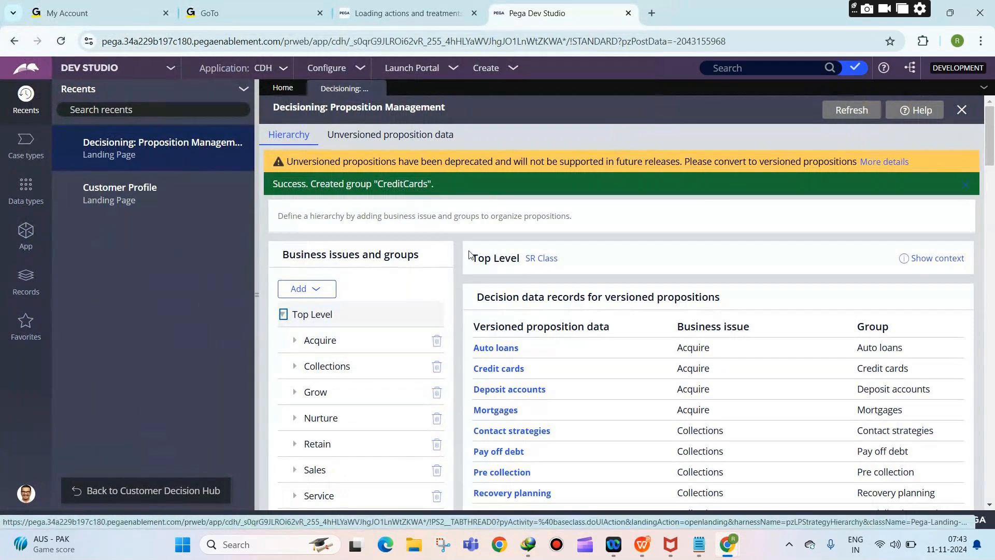
scroll(473, 256, "down", 5)
Step: Open a Credit cards decision data record from the proposition management page
scroll(378, 410, "up", 5)
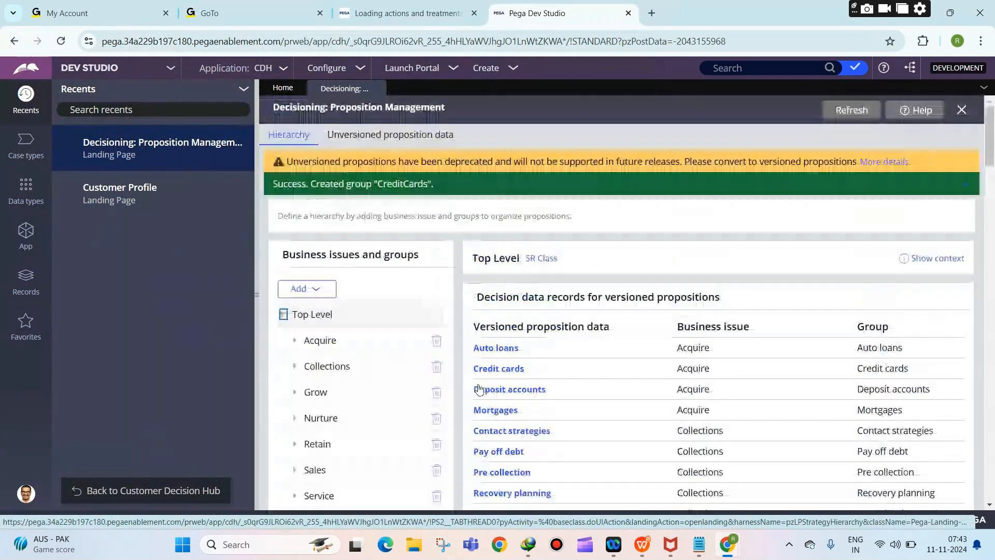
scroll(479, 390, "down", 1)
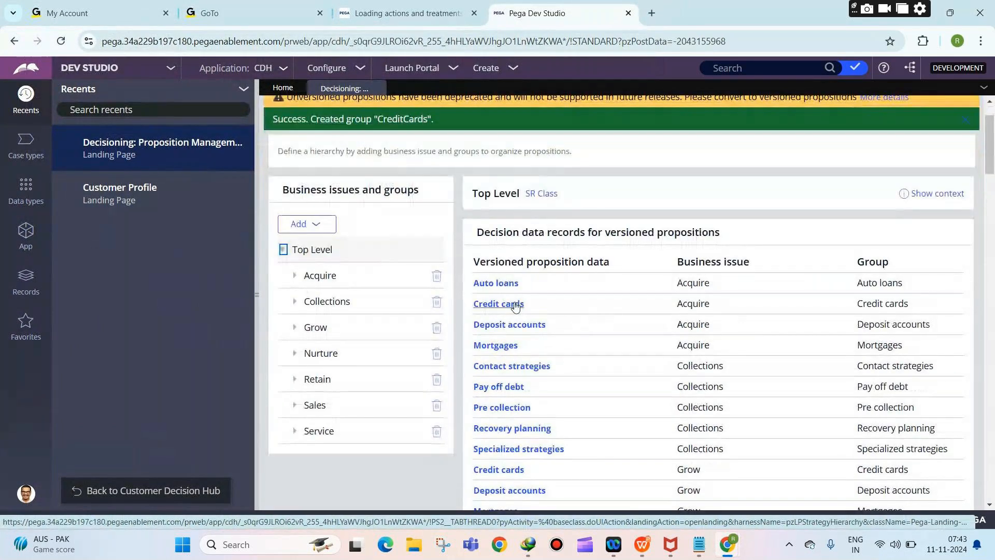
left_click(515, 305)
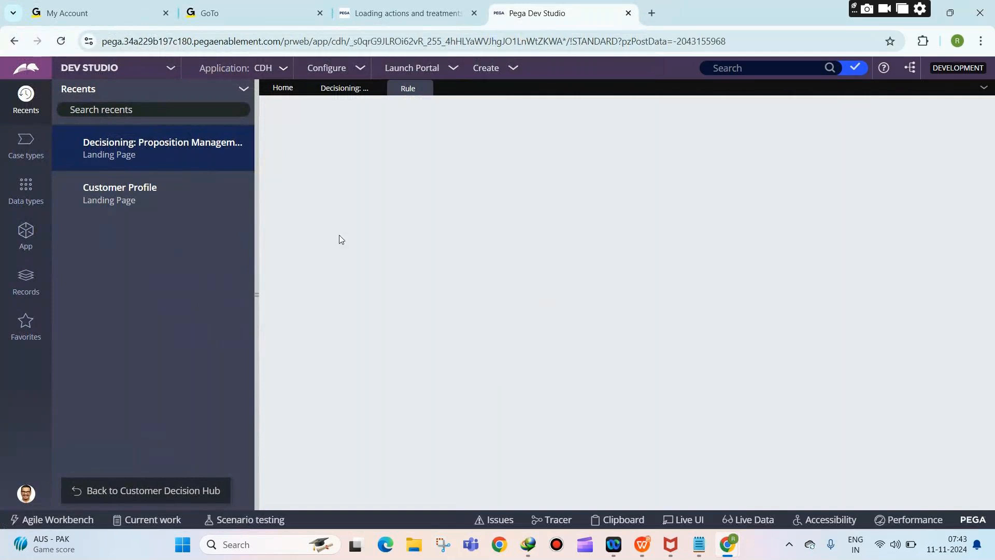
left_click(344, 88)
left_click(407, 90)
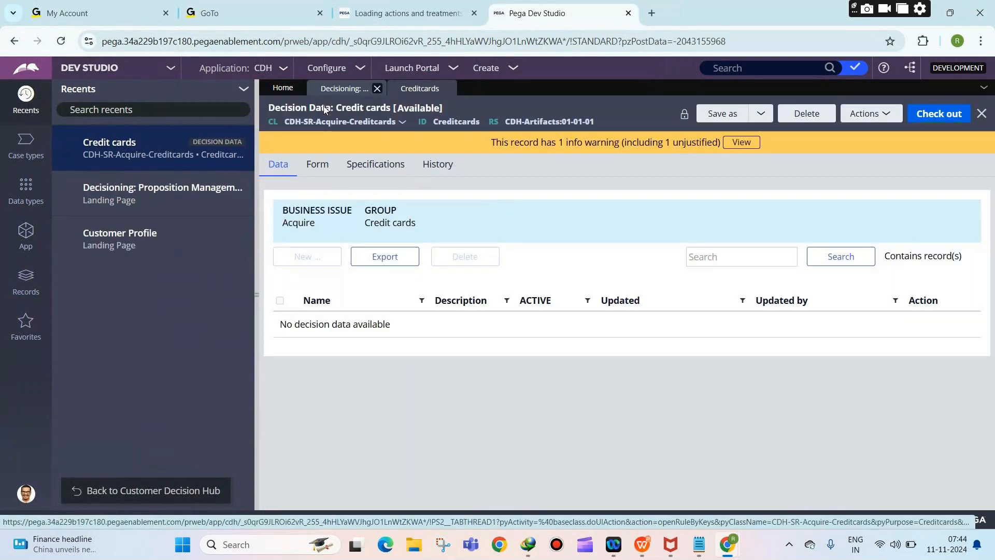
left_click(340, 88)
Step: Open the Grow Credit cards decision data and close the Acquire Credit cards record
left_click(295, 392)
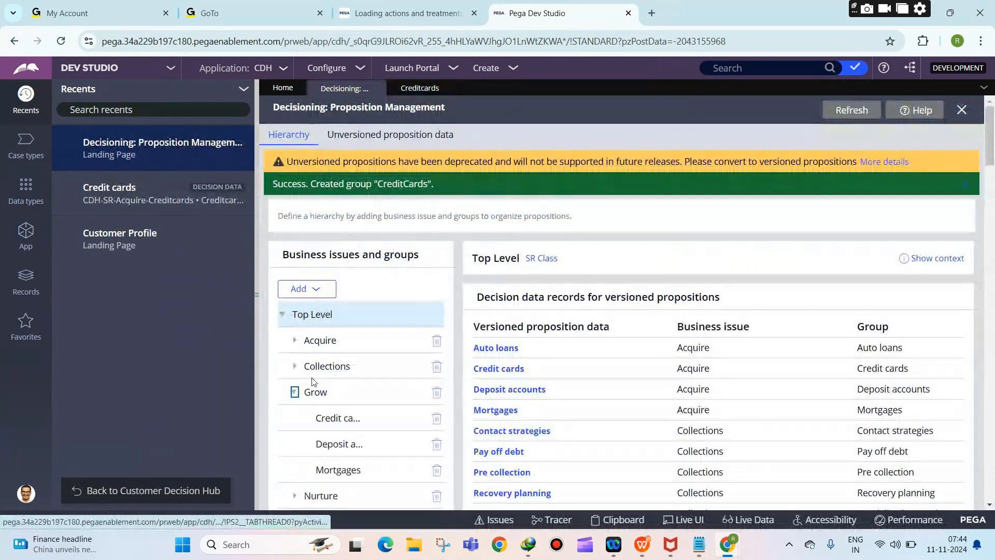
scroll(313, 382, "down", 4)
left_click(356, 222)
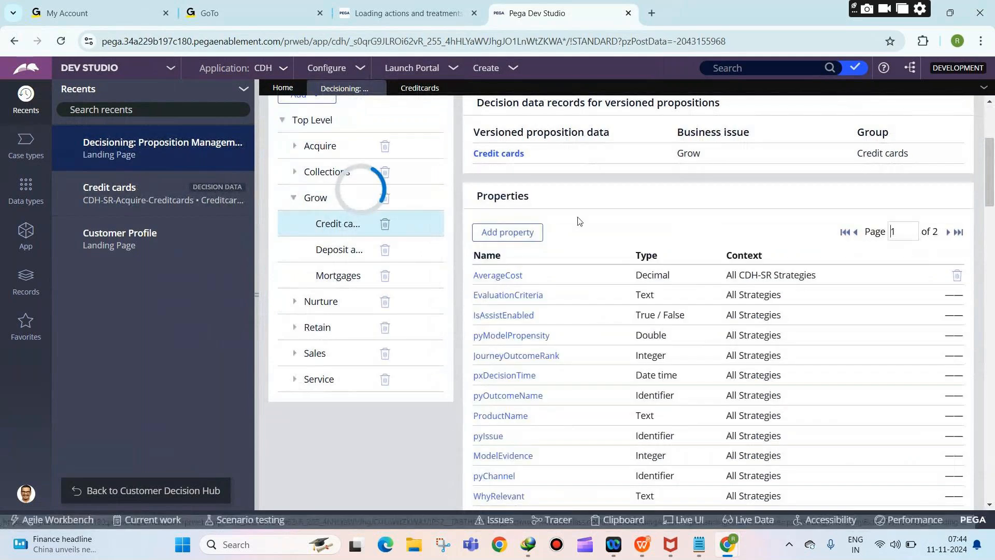
left_click(520, 150)
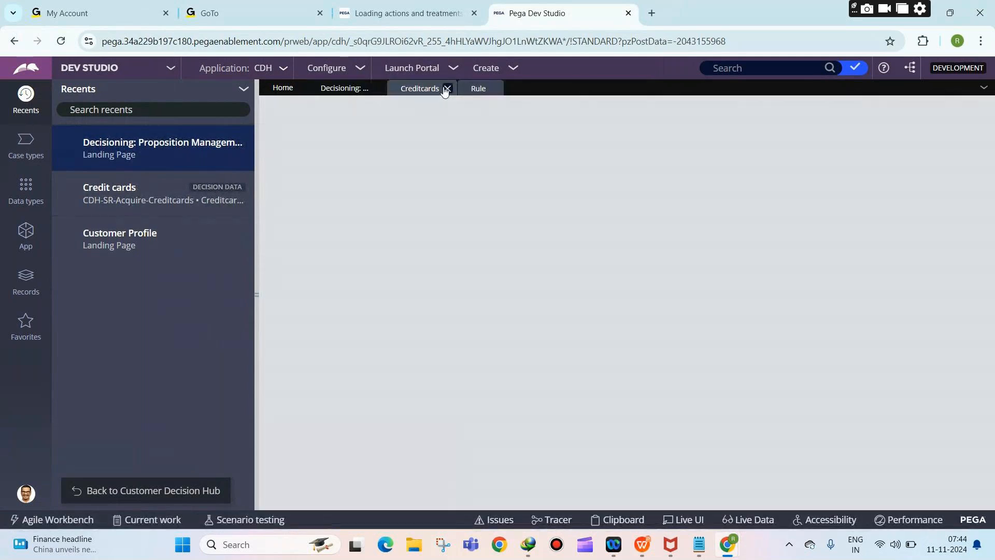
left_click(447, 88)
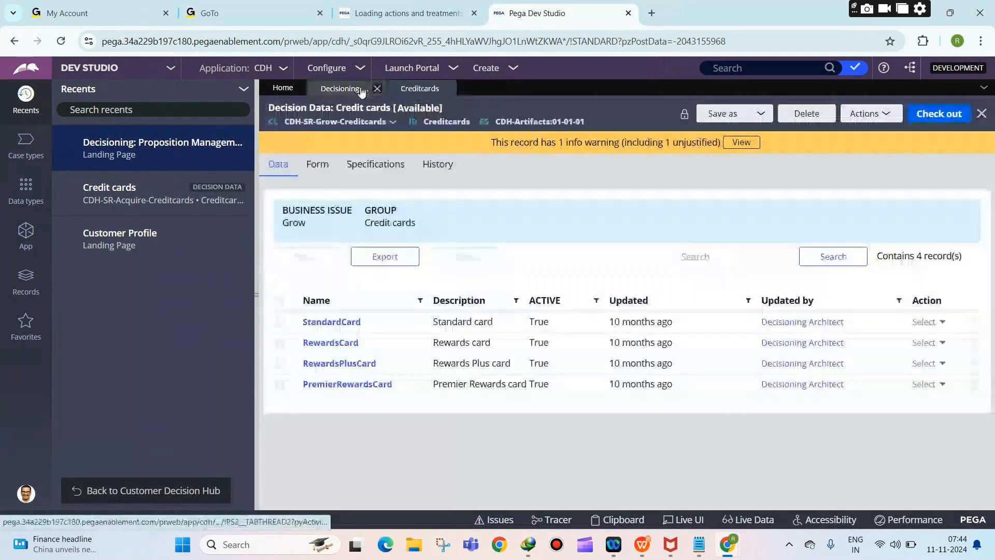
left_click(345, 88)
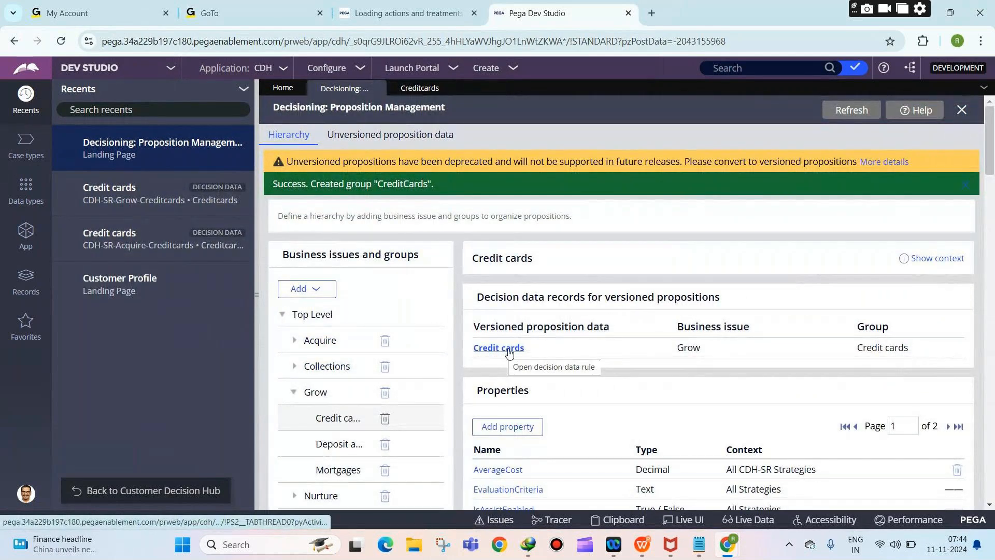
left_click(417, 89)
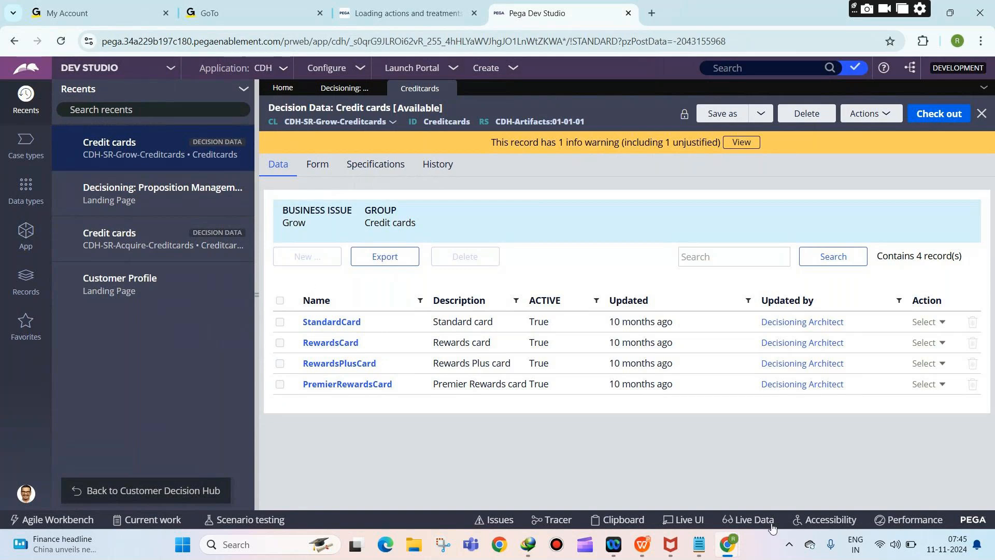
left_click(699, 544)
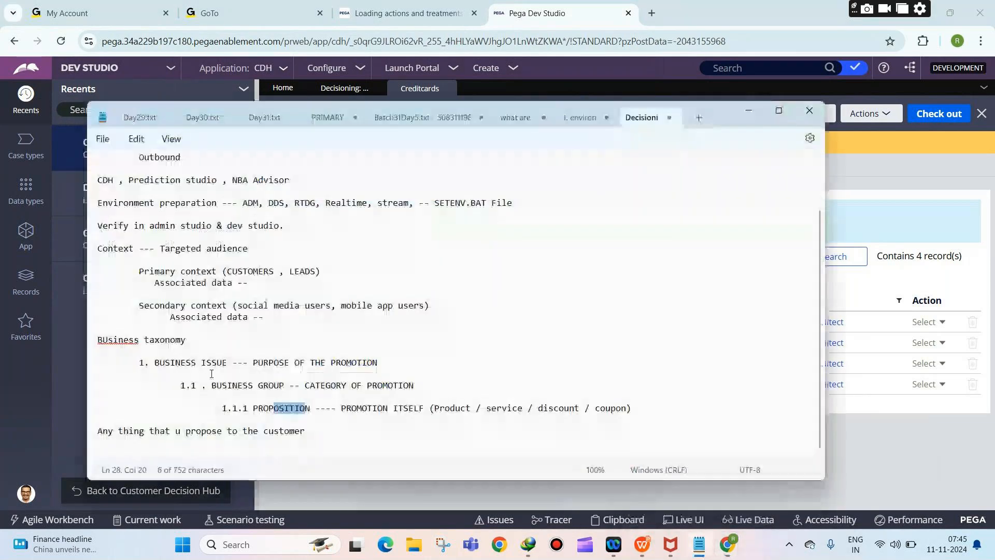
Step: Add '1.1.1.1 Attributes ---- Characteristics of the proposition' below the PROPOSITION line
left_click_drag(160, 365, 278, 393)
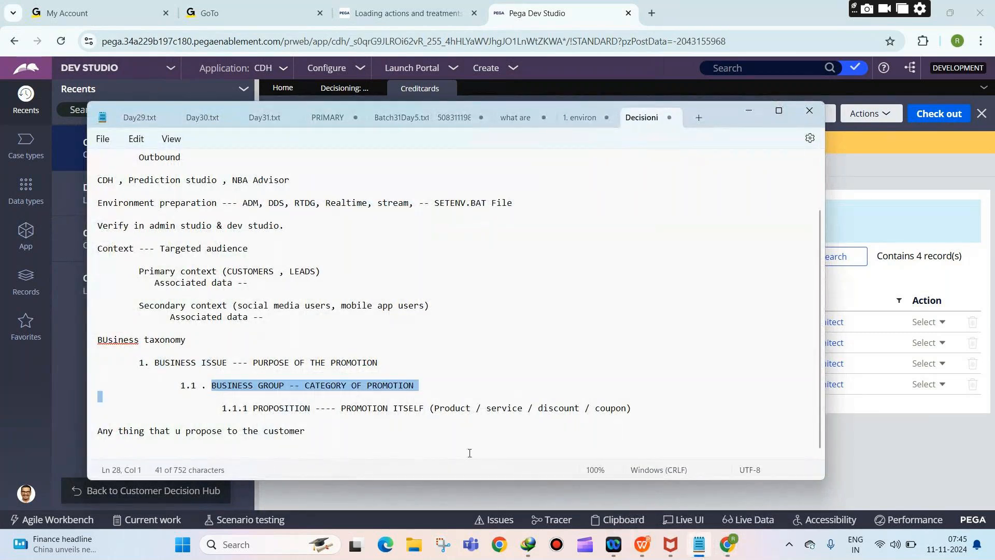
left_click(636, 410)
key("Return")
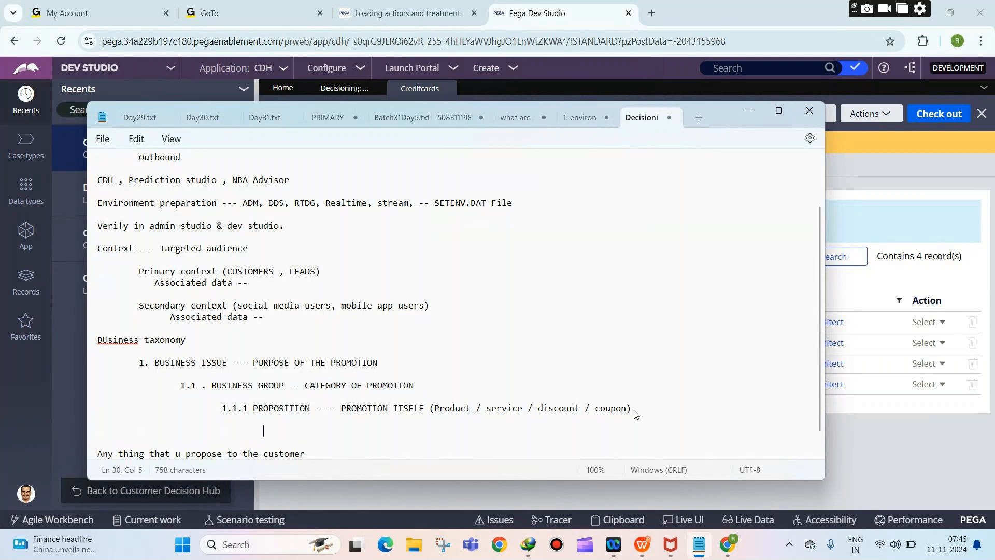
type("1.1.1.1 Attribute")
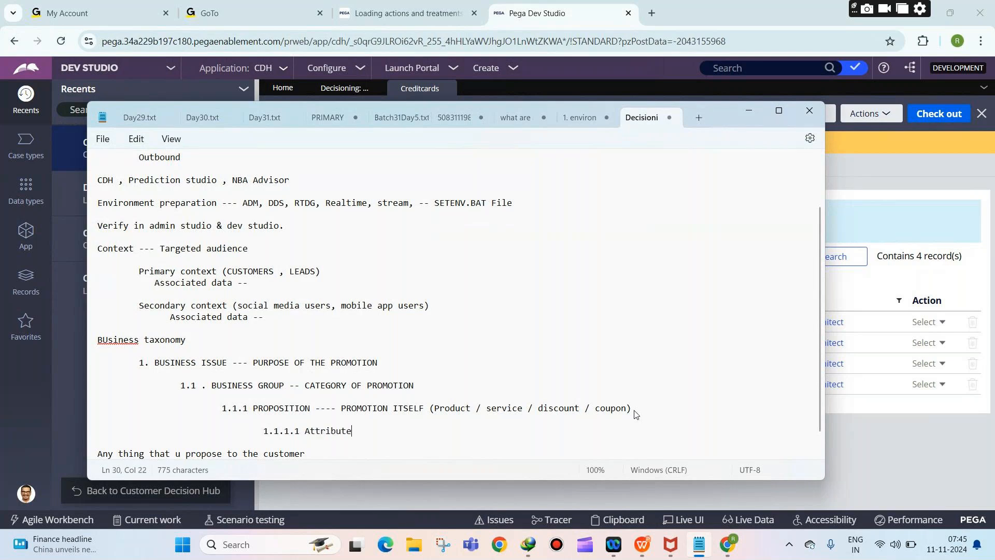
type("s ---- Characteristics of ")
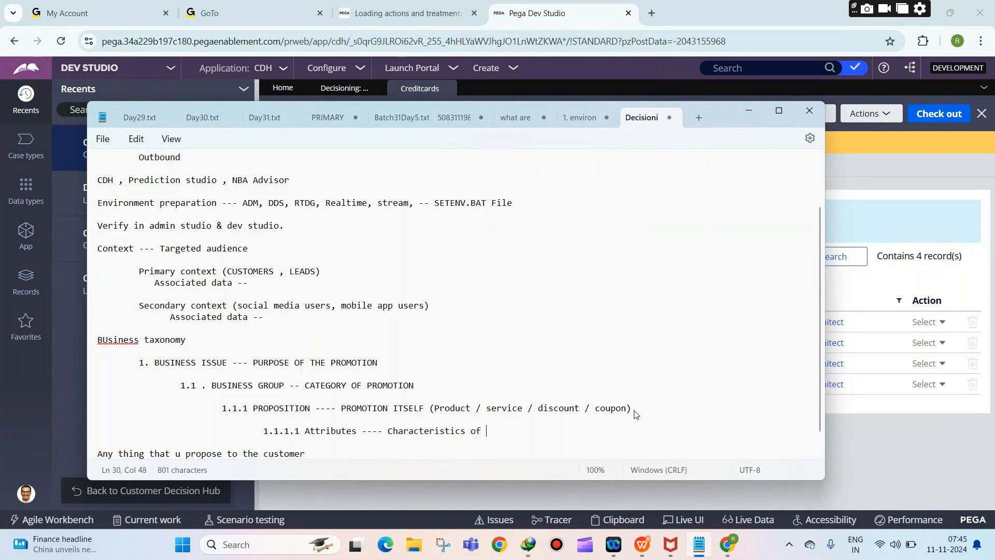
type("the proposition")
Step: Add indented GROW, CREDIT CARDS and Standard card example lines describing goal, category and promoted card
key("Return")
key("Return")
key("Return")
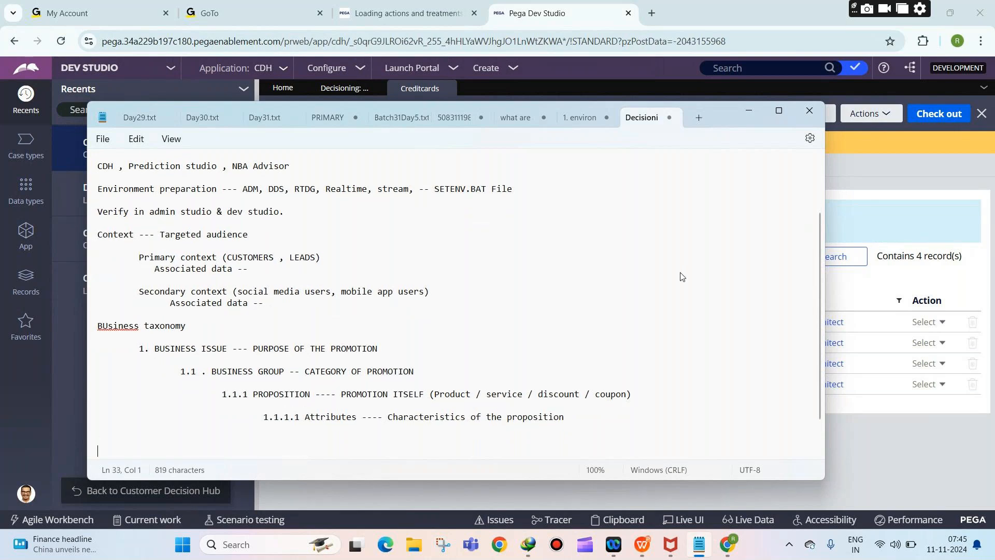
type("GROW --- Goal / purpose of promotion")
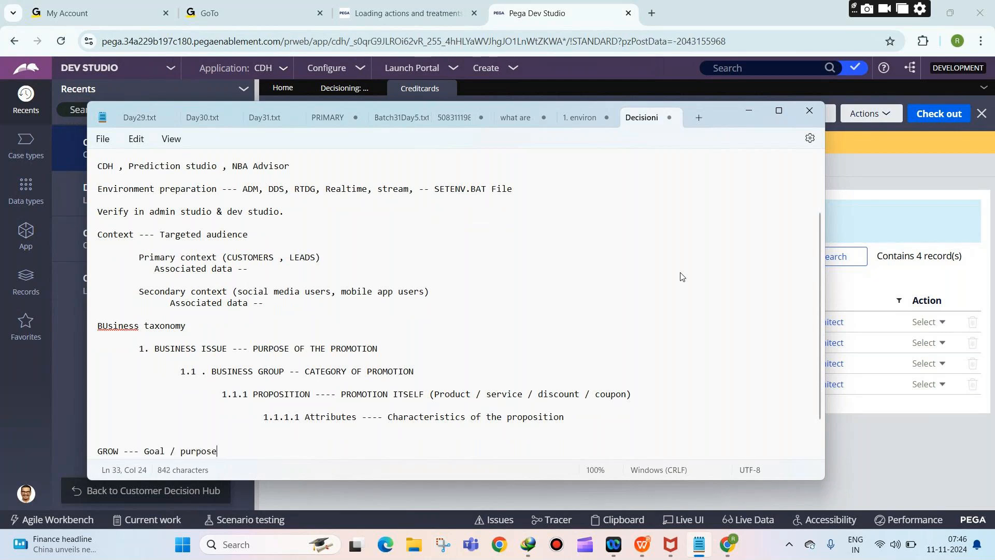
key("Return")
key("Return")
type("-")
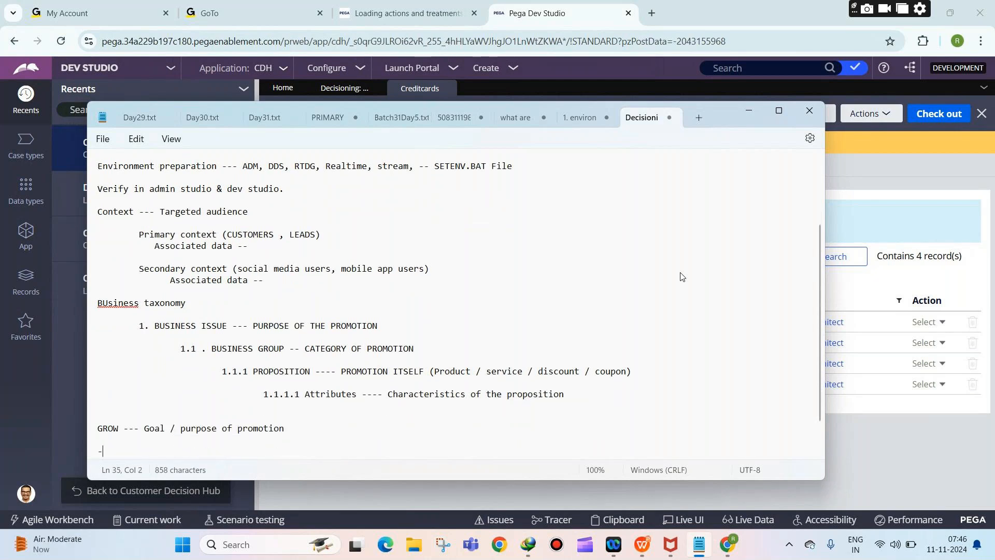
type("----- CREDIT CARDS --- Category of promotio")
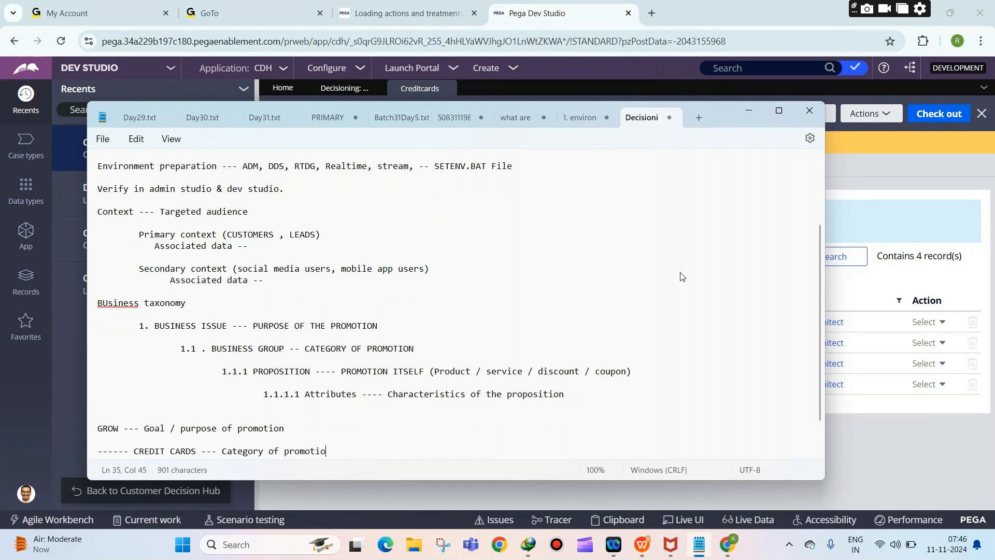
type("n")
key("Return")
key("Return")
type("------------ ")
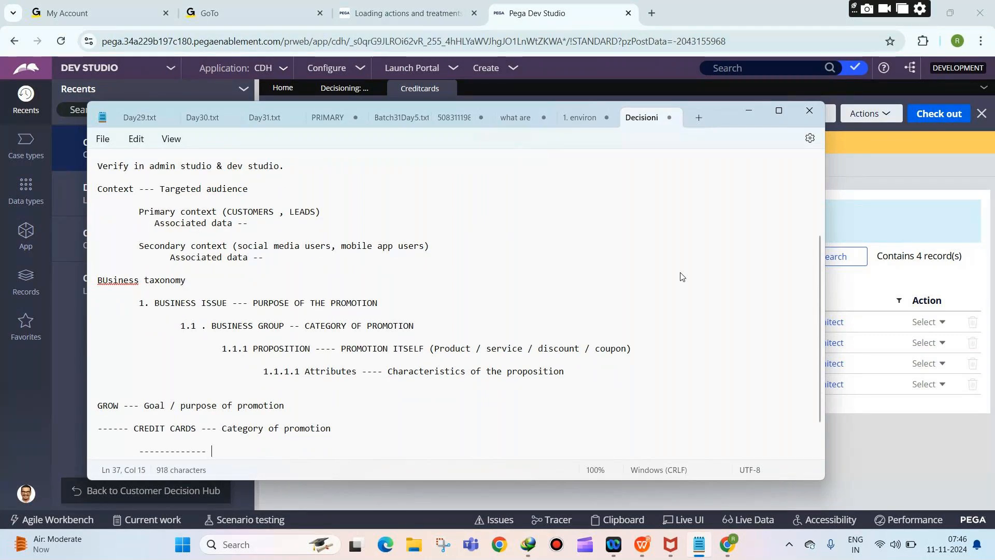
type("Stan")
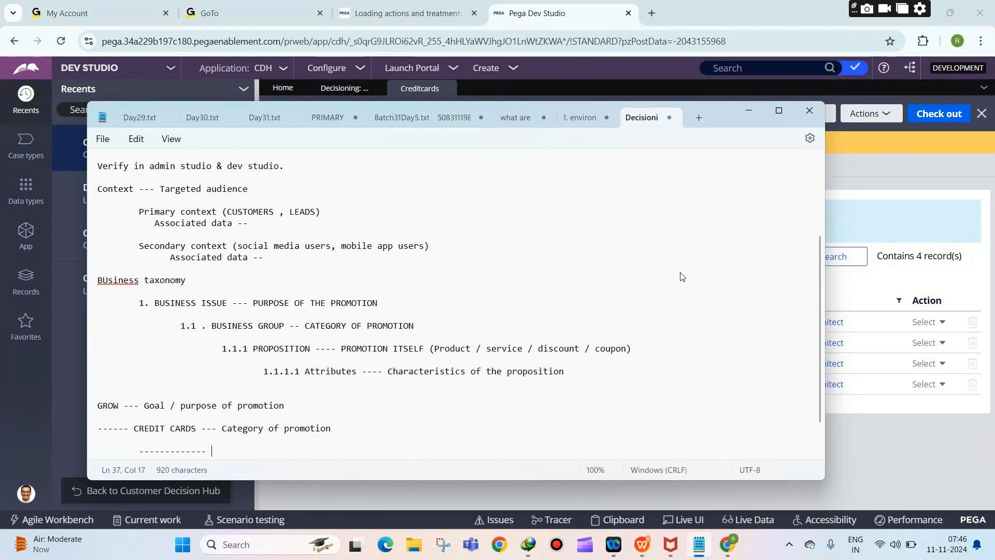
type("dard car")
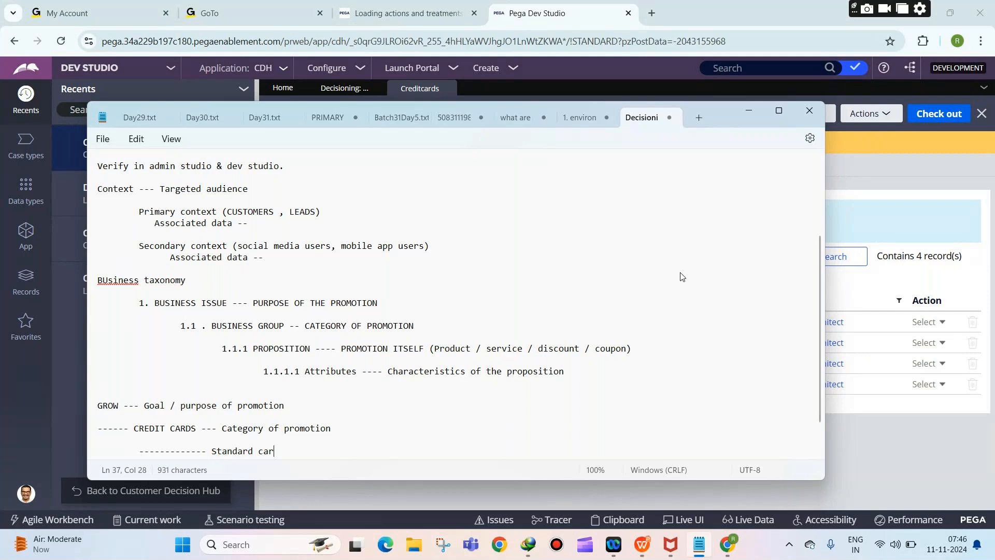
type("d --- credit card that we are promoting")
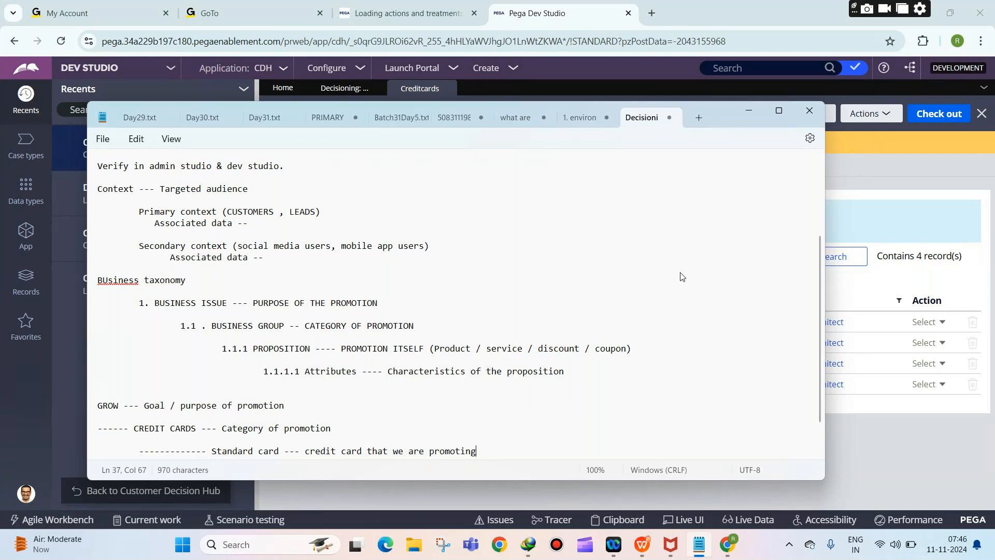
key("Return")
key("Return")
key("Tab")
type("----------")
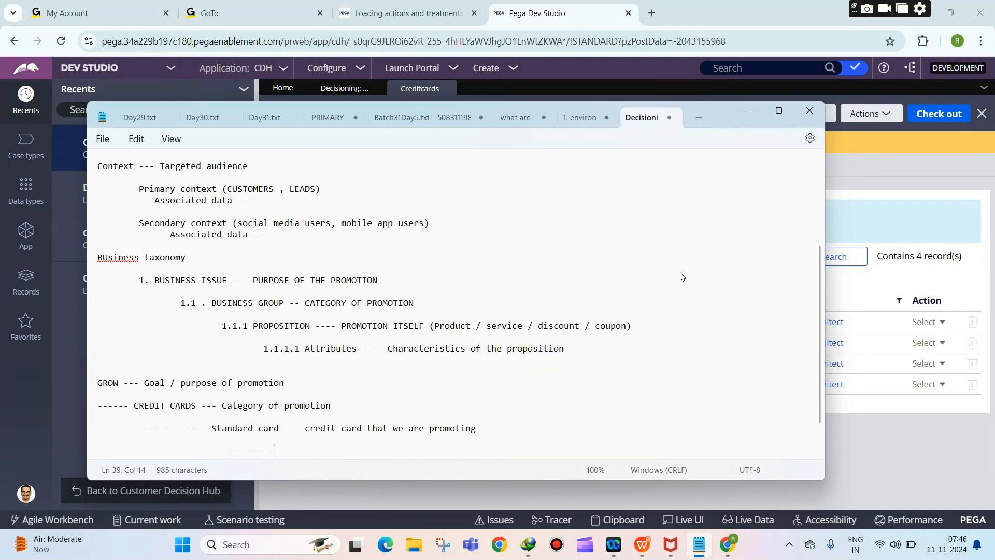
left_click(857, 417)
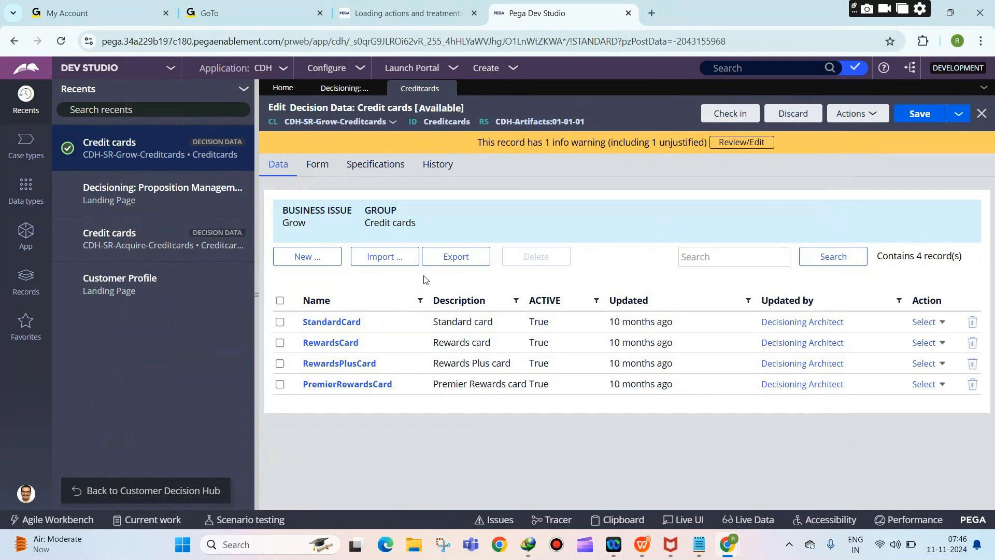
Step: Add a new CreditCardMonthlyFee field on the Credit cards form
left_click(316, 165)
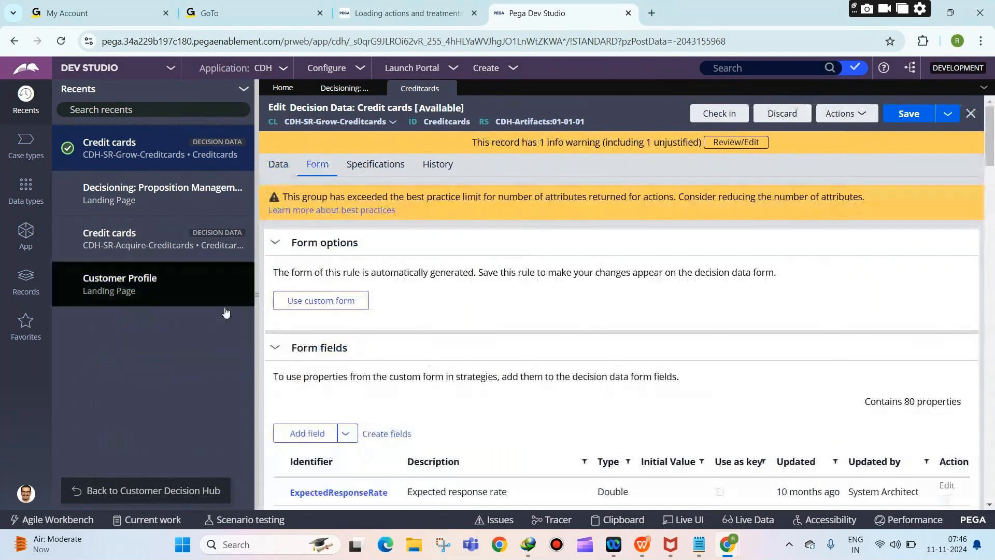
left_click(279, 164)
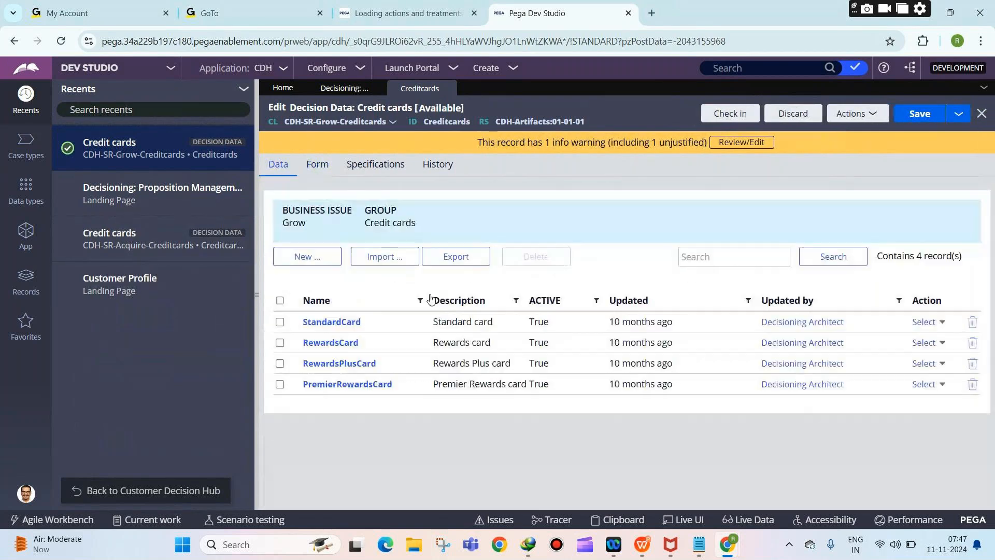
left_click(325, 165)
scroll(449, 202, "down", 6)
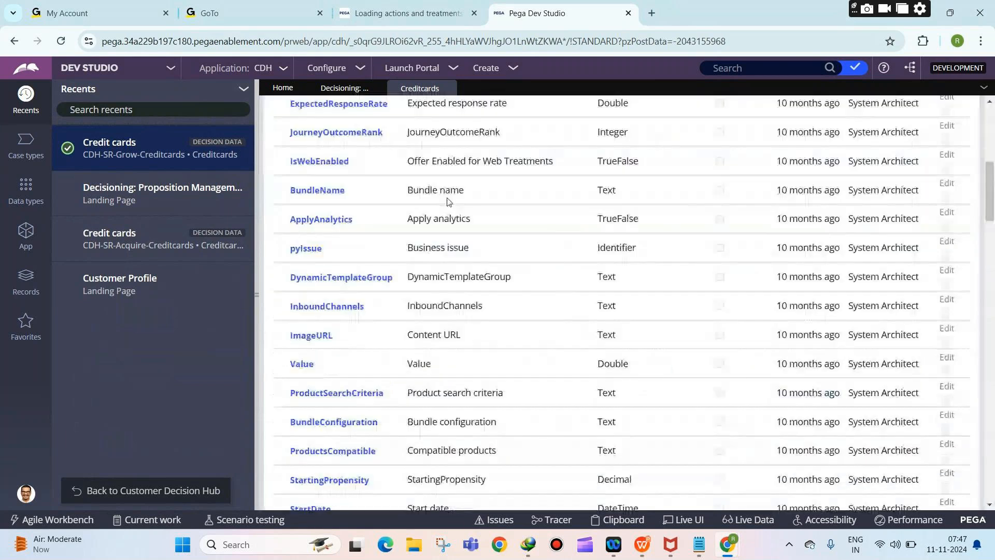
scroll(449, 202, "down", 3)
scroll(363, 223, "up", 8)
scroll(303, 251, "down", 2)
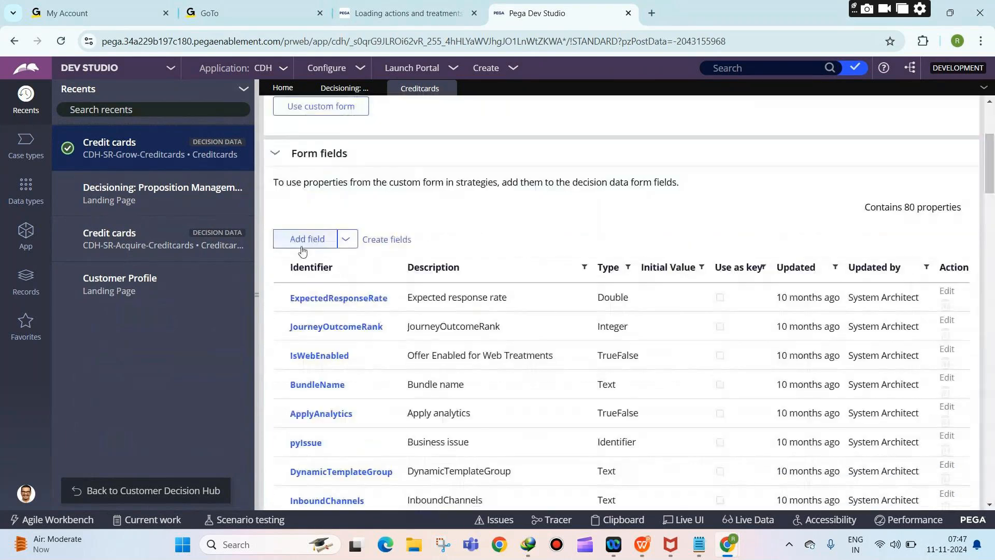
left_click(303, 251)
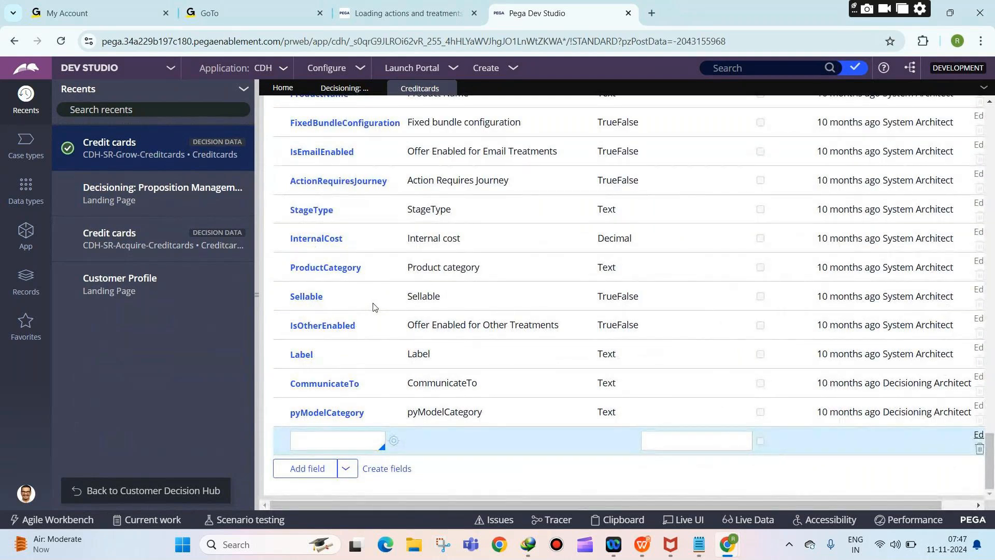
type("CreditCard")
type("In")
key("BackSpace")
key("BackSpace")
type("MonthlyFee")
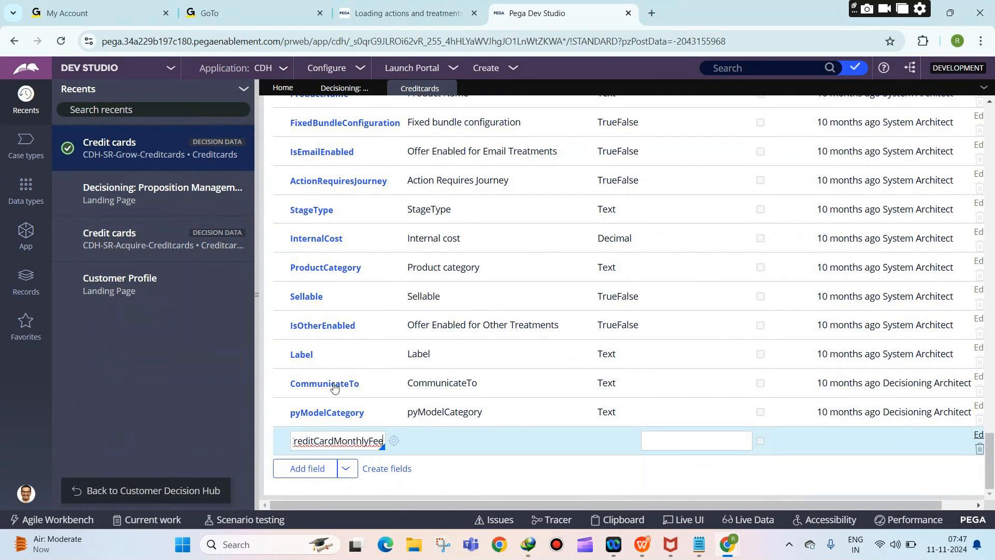
Step: Start creating the CreditCardMonthlyFee property in the CDH-Rules ruleset
scroll(337, 382, "up", 5)
scroll(337, 382, "down", 10)
left_click(393, 442)
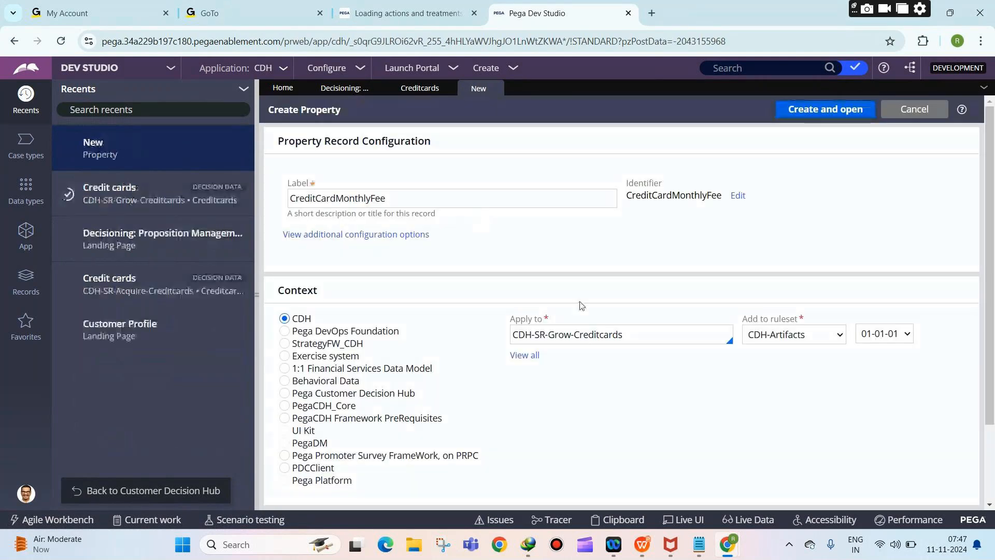
left_click(788, 335)
left_click(780, 390)
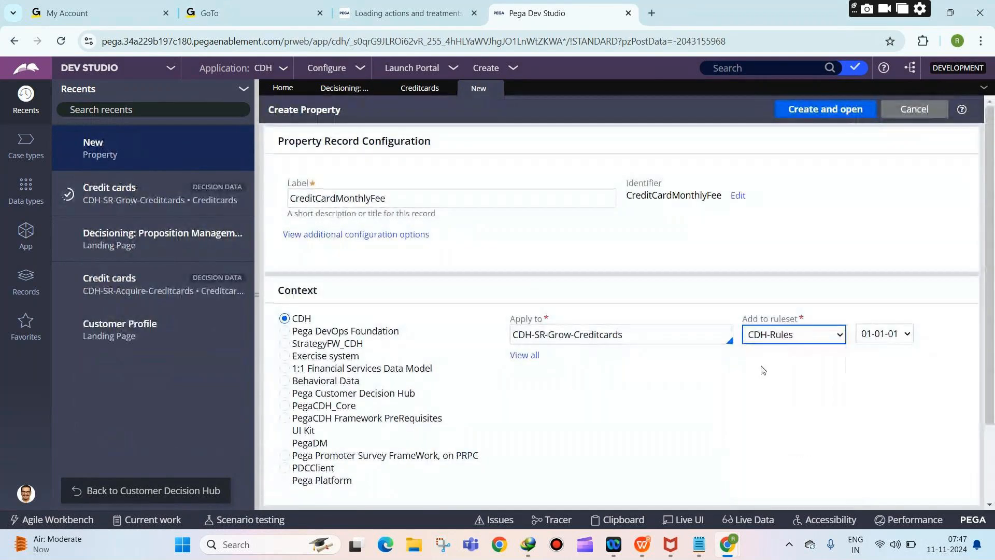
Step: Open the CDH application definition from the Dev Studio home page
left_click(295, 84)
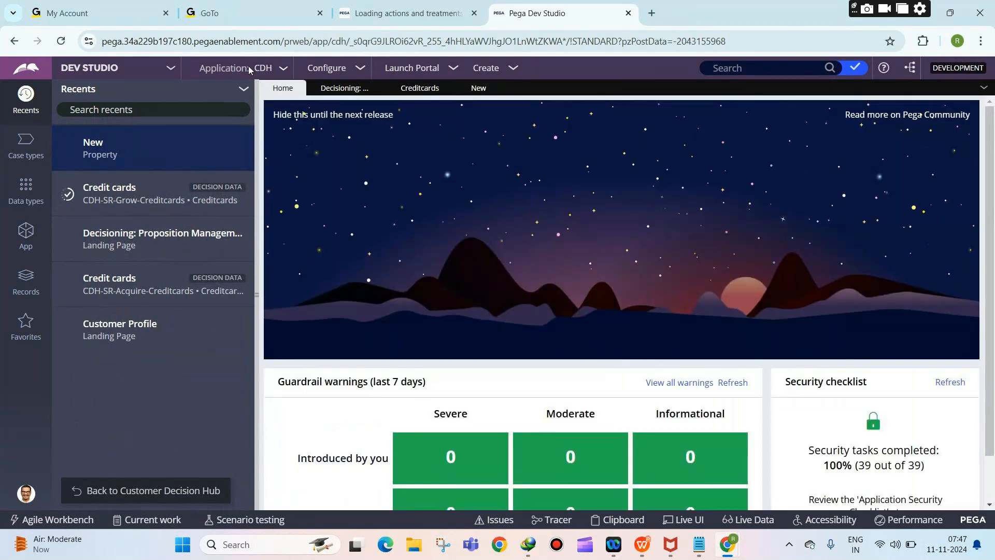
left_click(262, 68)
left_click(262, 97)
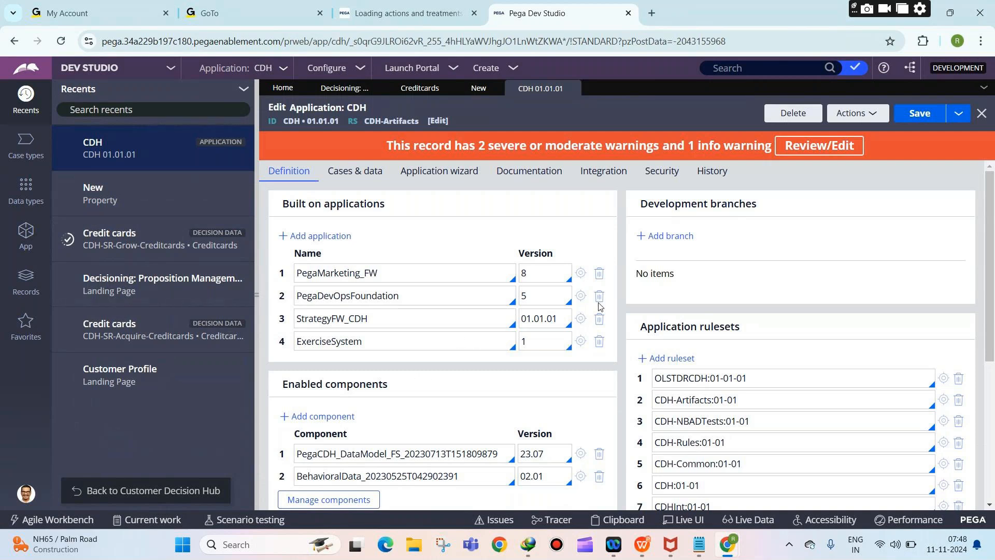
Step: Select CDH-Artifacts in the CDH application rulesets list
scroll(665, 307, "down", 3)
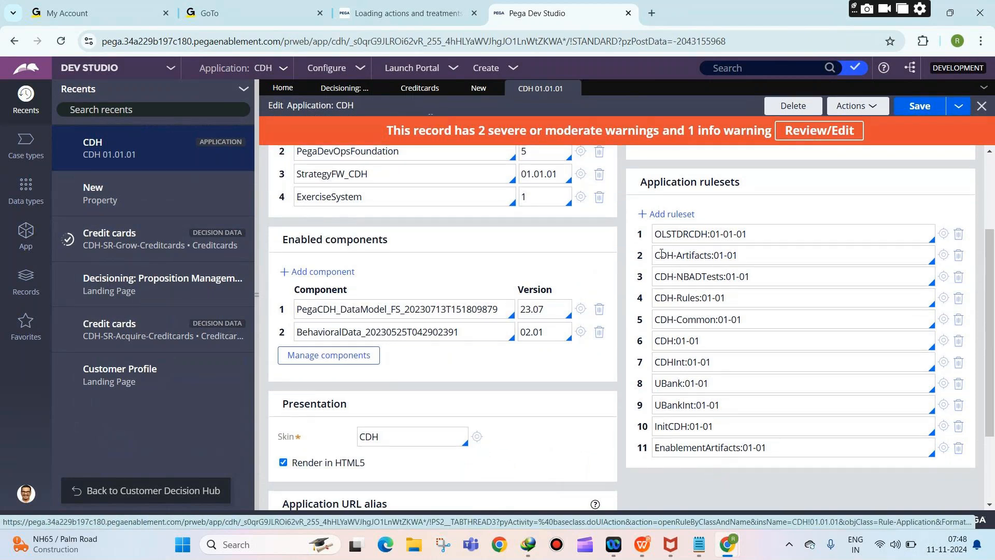
left_click_drag(662, 254, 740, 255)
left_click(725, 255)
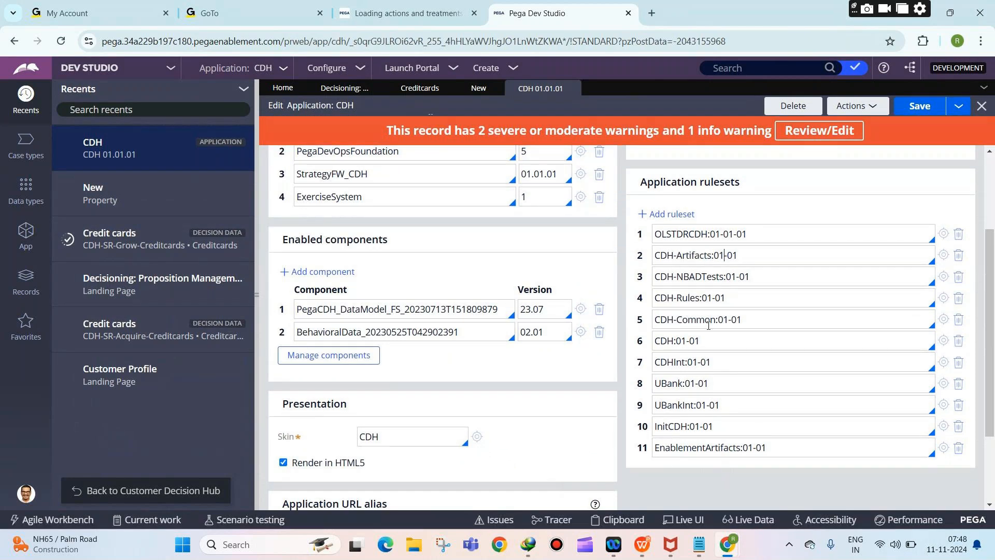
mouse_move(699, 543)
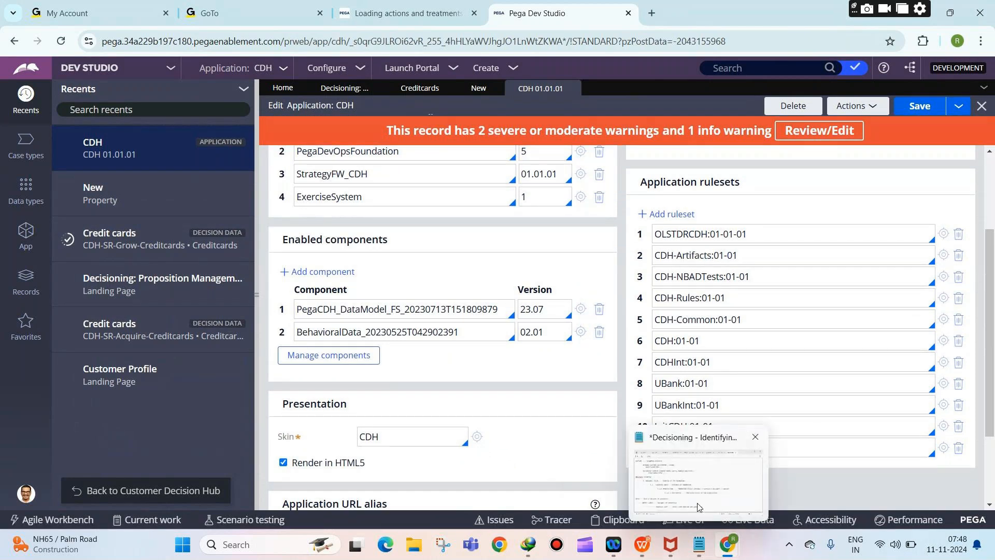
left_click(697, 477)
Step: Note that the Artifacts ruleset '<APPLICATIONNAME>-Artifacts' stores the auto generated rules
key("Return")
key("Return")
key("Return")
key("Return")
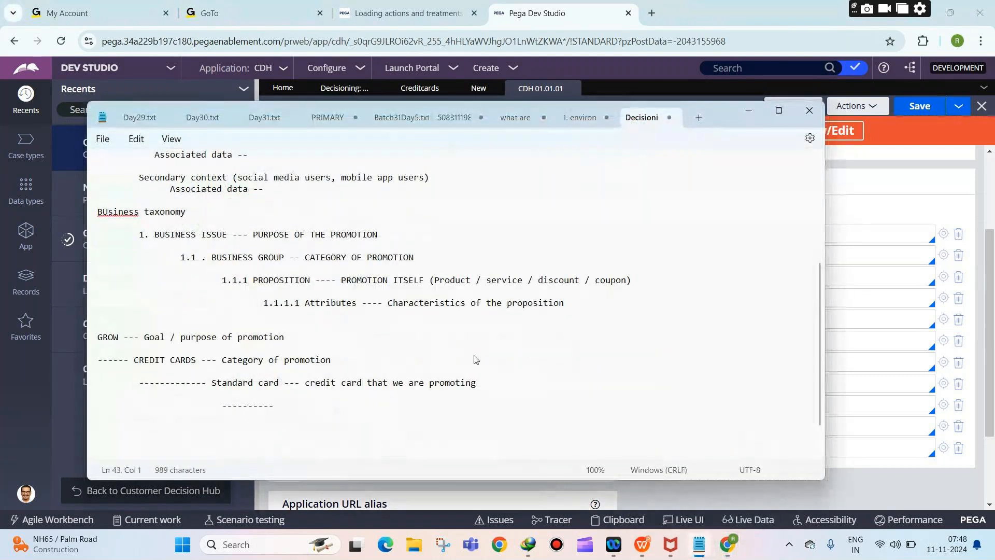
type("Artifacts ruleset ")
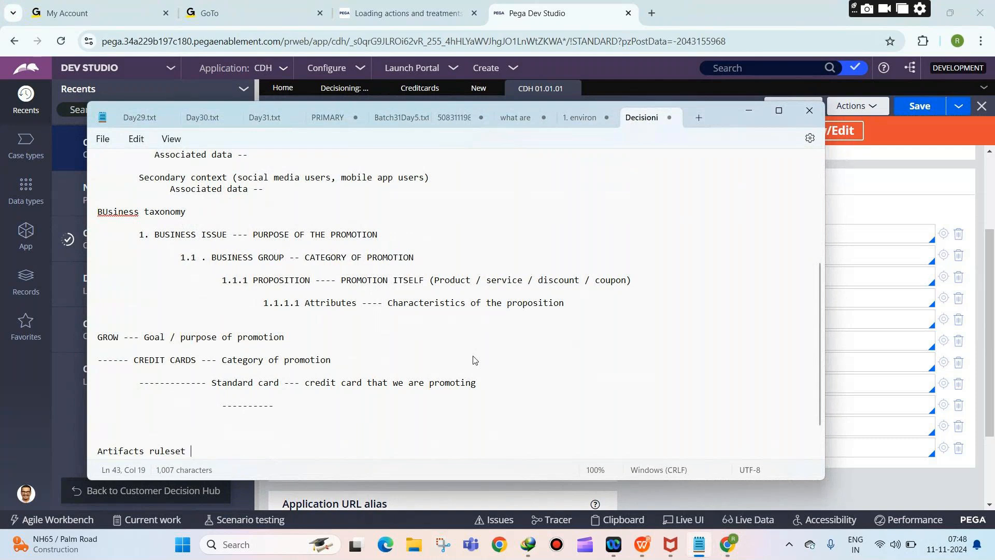
type("----- <APPLICATIONNAME-")
key("BackSpace")
type(">-Artifacts")
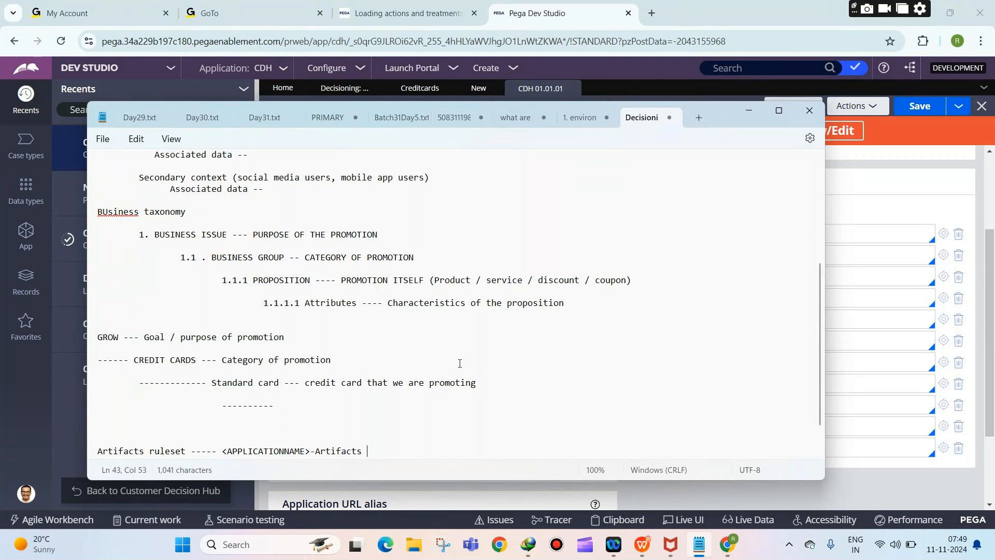
type("---- ")
type("auto generated")
key("BackSpace")
key("BackSpace")
key("BackSpace")
key("BackSpace")
key("BackSpace")
key("BackSpace")
key("BackSpace")
key("BackSpace")
key("BackSpace")
key("BackSpace")
key("BackSpace")
key("BackSpace")
key("BackSpace")
key("BackSpace")
type("stored i")
key("BackSpace")
key("BackSpace")
key("BackSpace")
type("the auto generated")
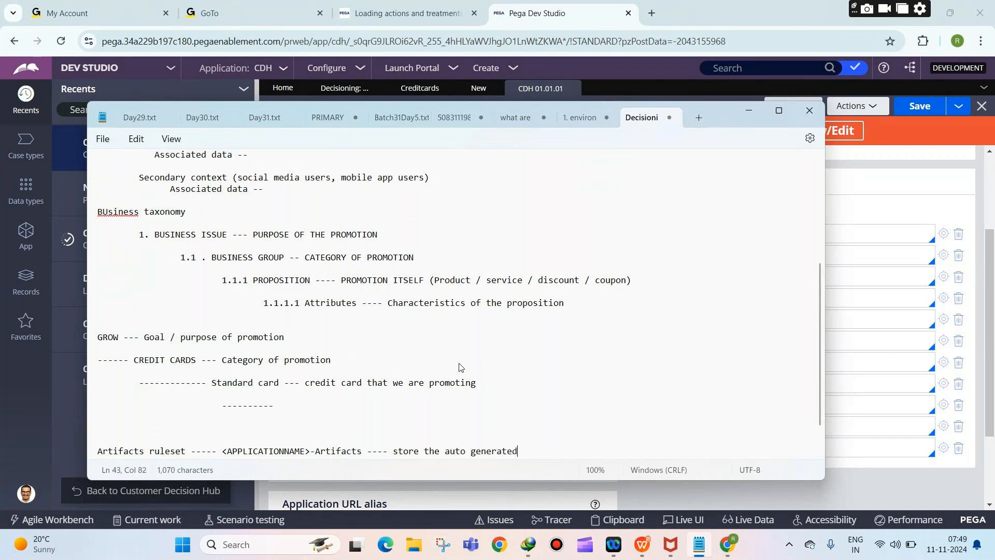
type(" rules in artifacts.")
key("Return")
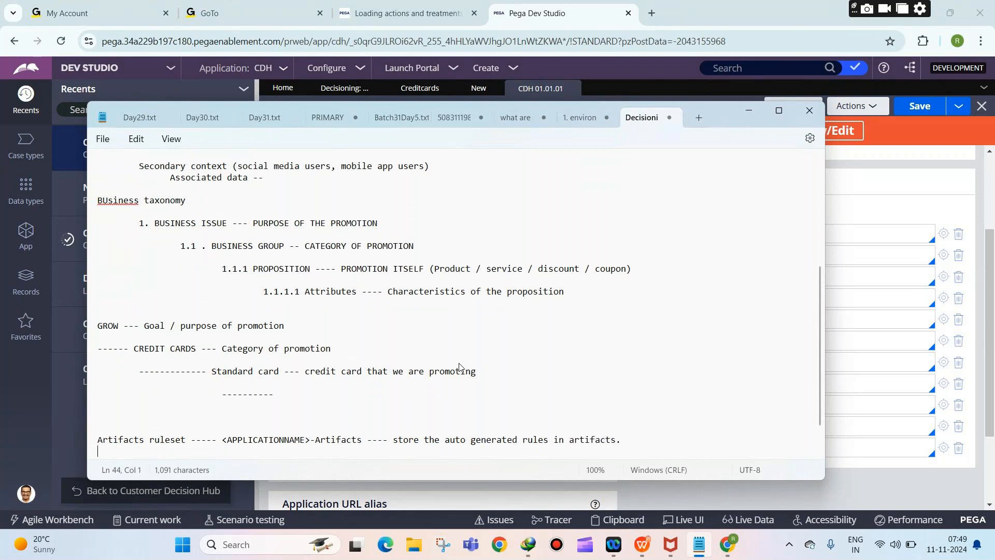
key("Return")
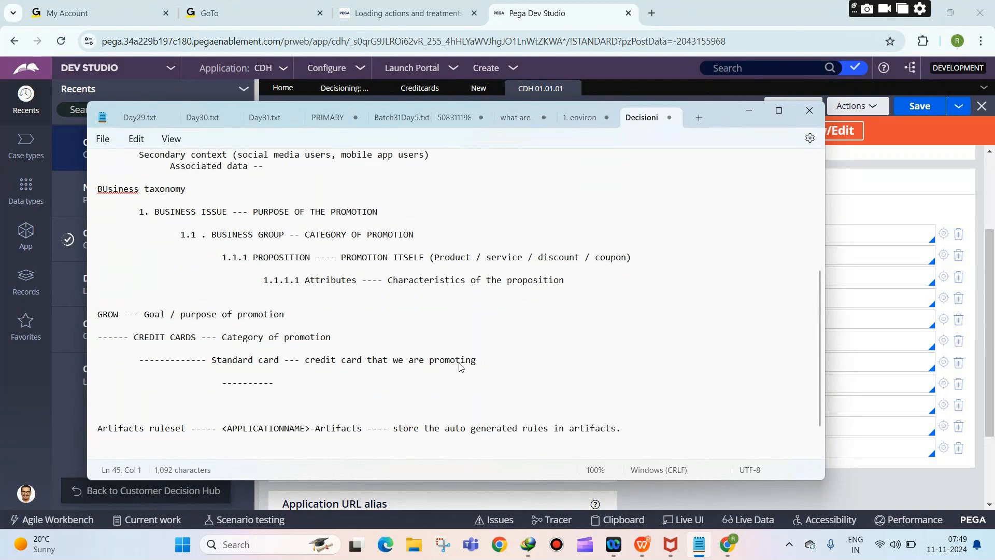
left_click(875, 214)
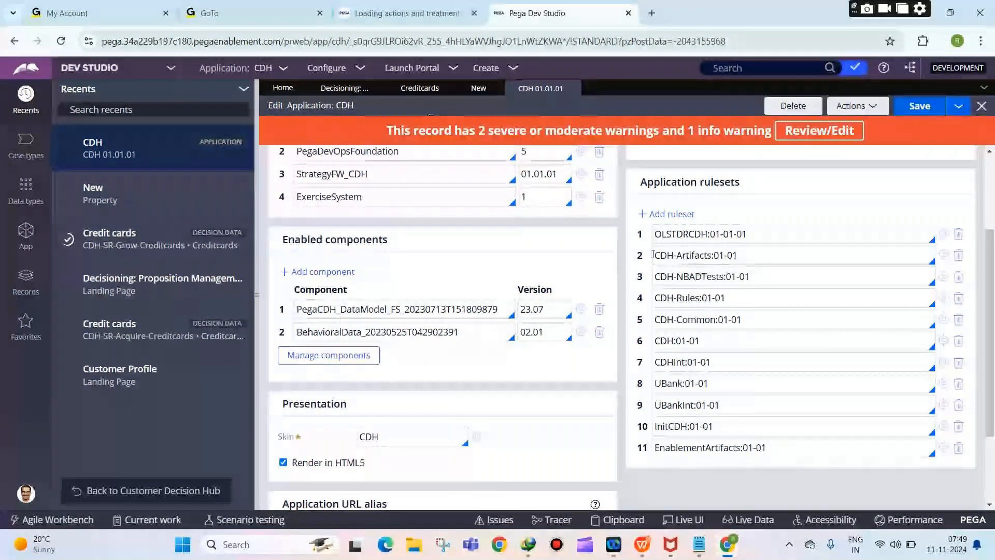
left_click_drag(653, 255, 711, 331)
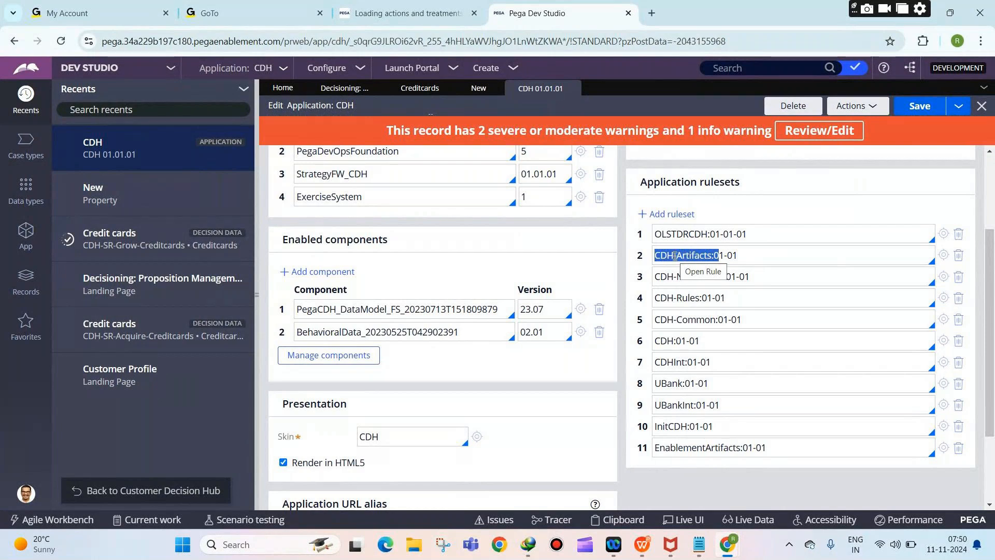
Step: Add the note line 'latest version of this ruleset unlocked.' and return to Pega
left_click(726, 466)
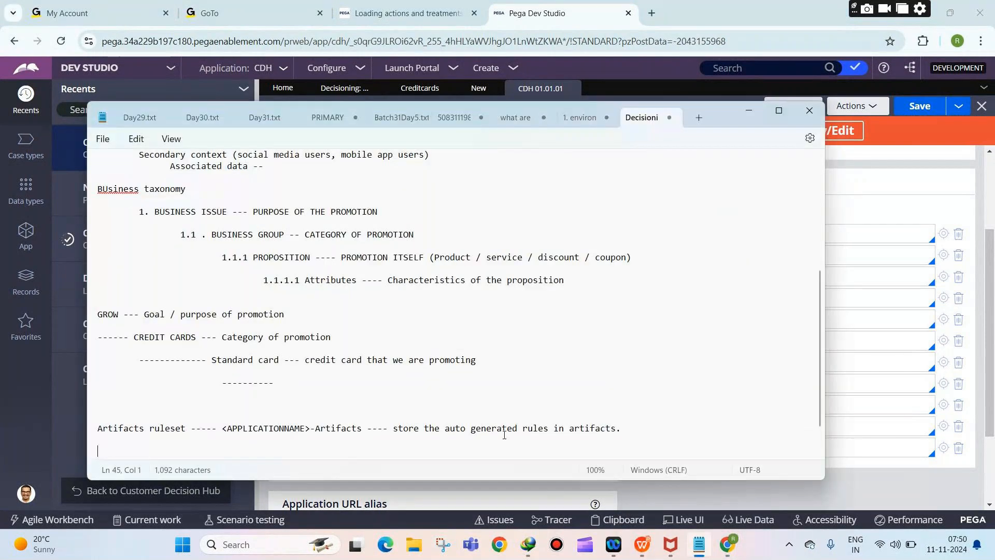
type("latest version of this ruleset unlocked.")
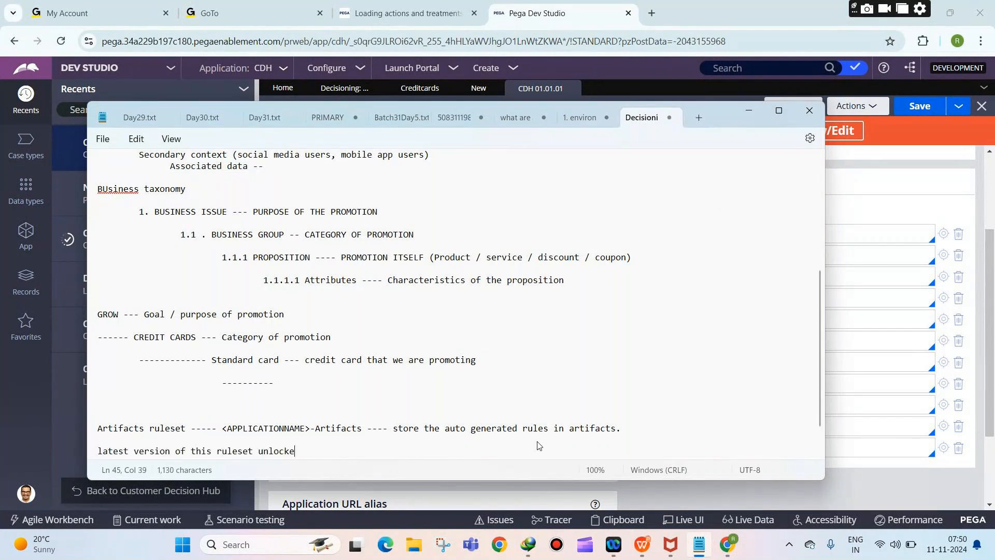
key("Return")
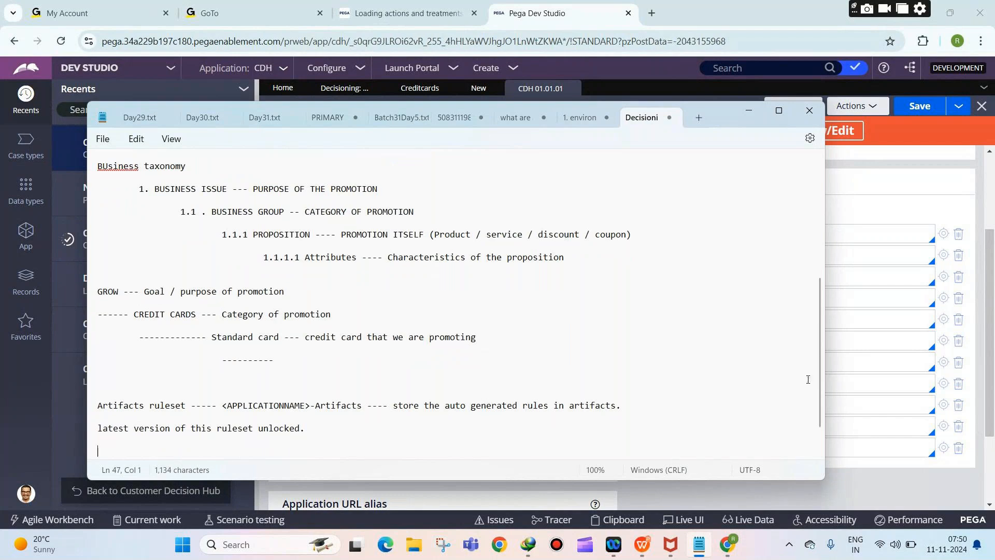
left_click(849, 311)
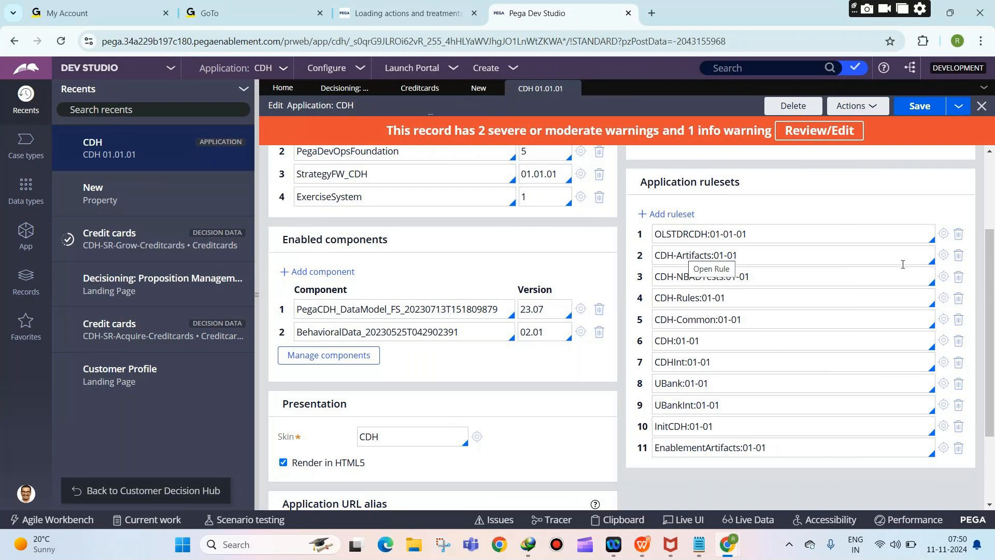
Step: Check the CDH-Artifacts ruleset's 01-01-01 version, then return to the CDH application definition
left_click(943, 256)
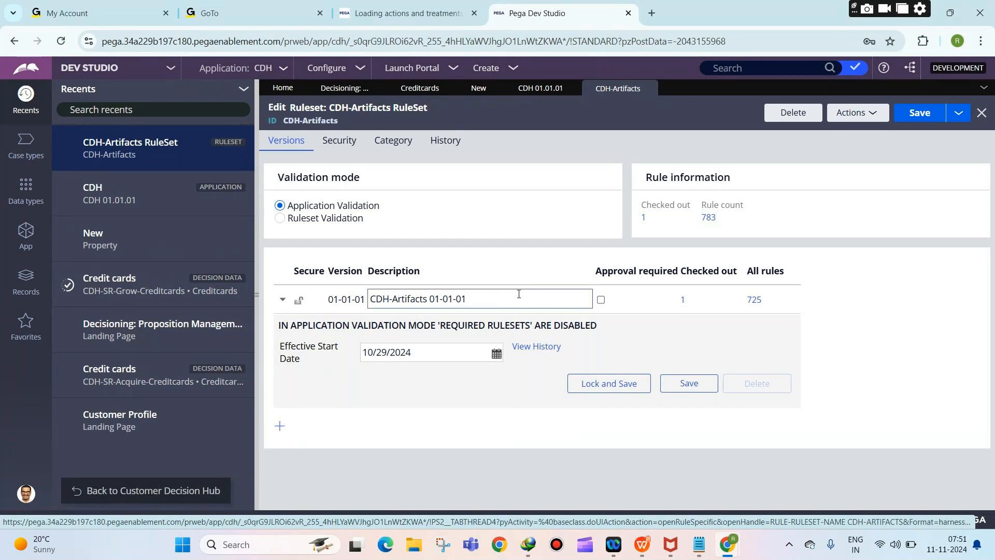
left_click(529, 87)
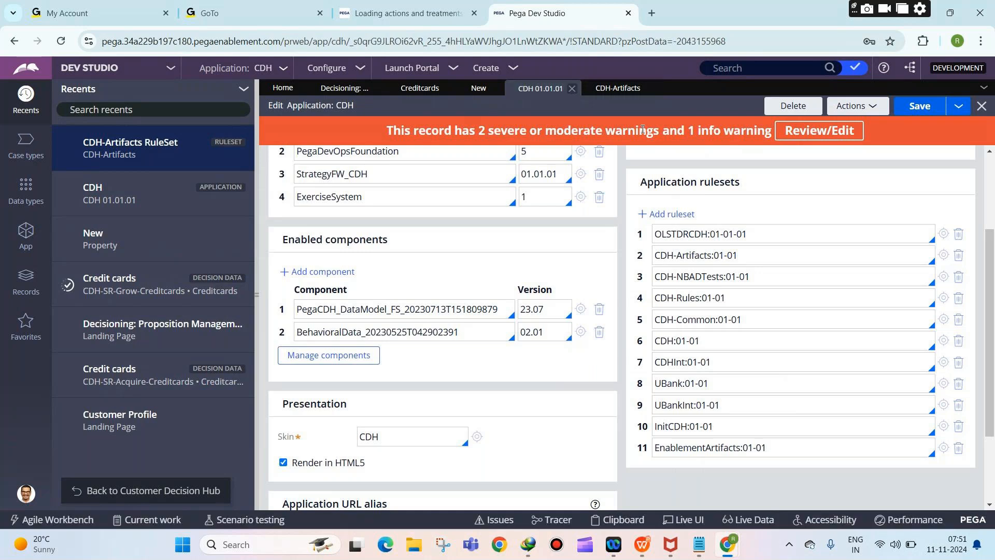
left_click_drag(719, 256, 653, 255)
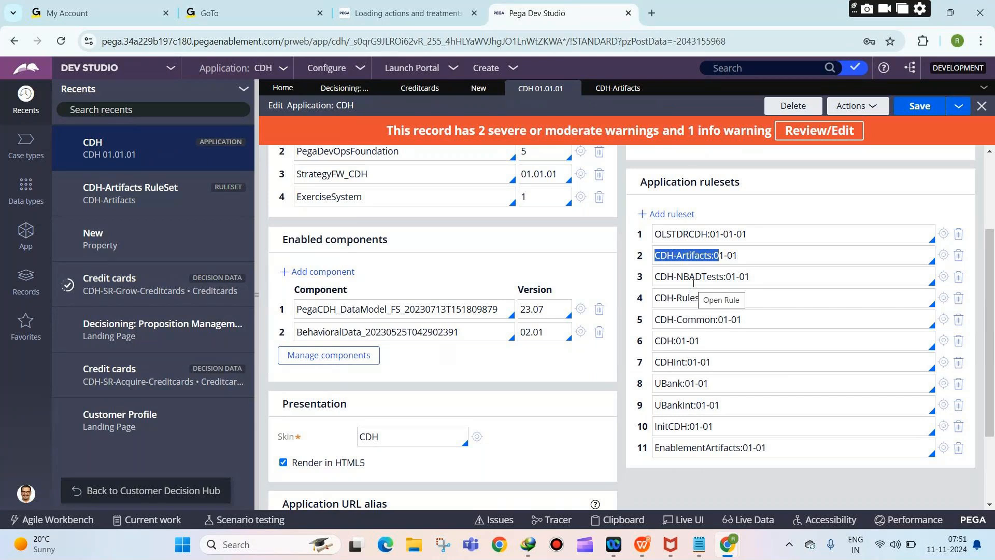
Step: Note '<APPLICATIONNAME>-NBADTests (Next best action designer)' stores the testing rules and test cases
left_click(700, 544)
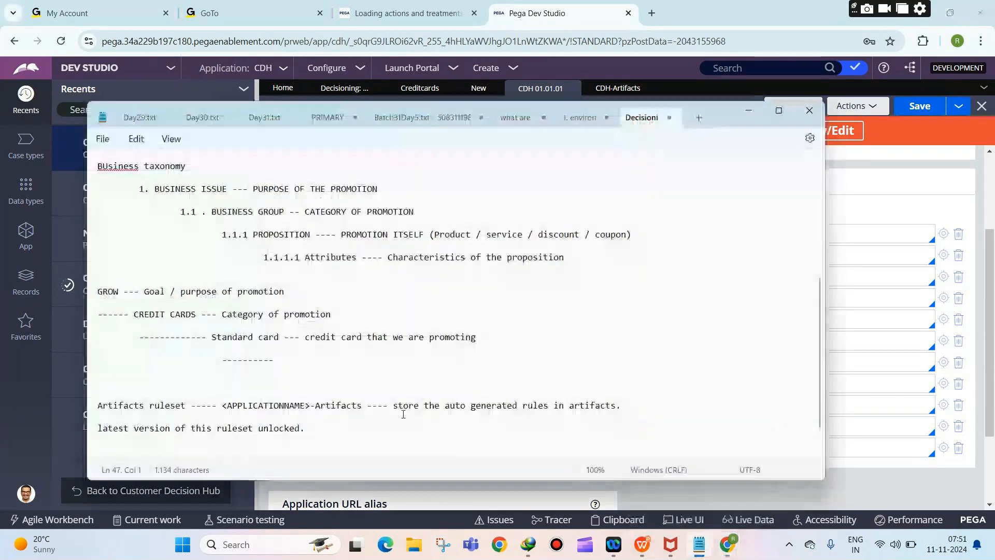
key("Return")
key("Return")
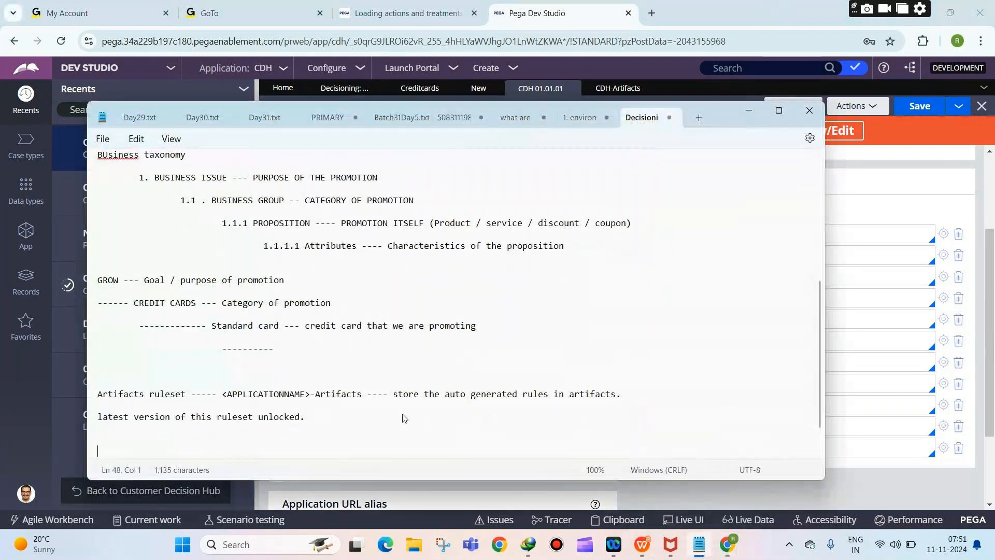
type("NB")
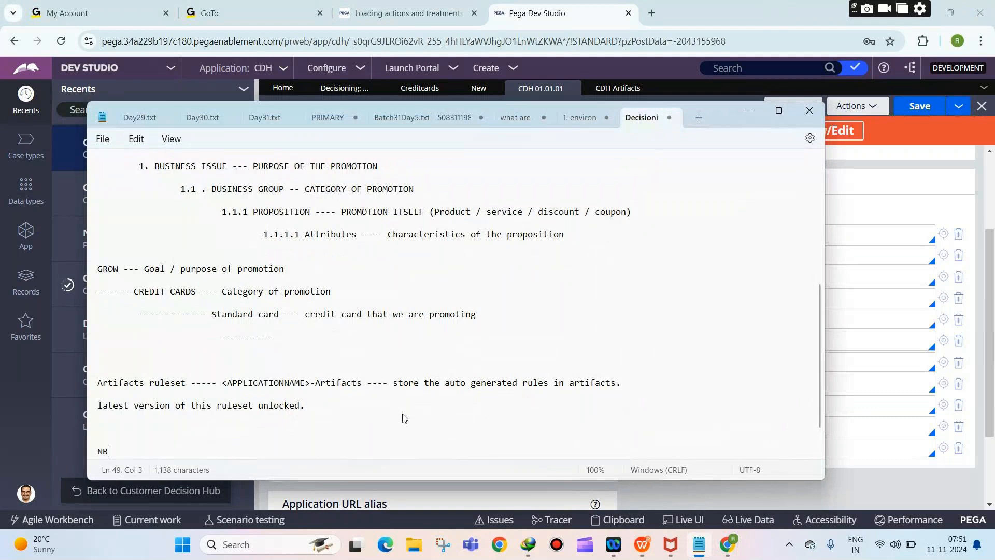
type("ADTests ruleset")
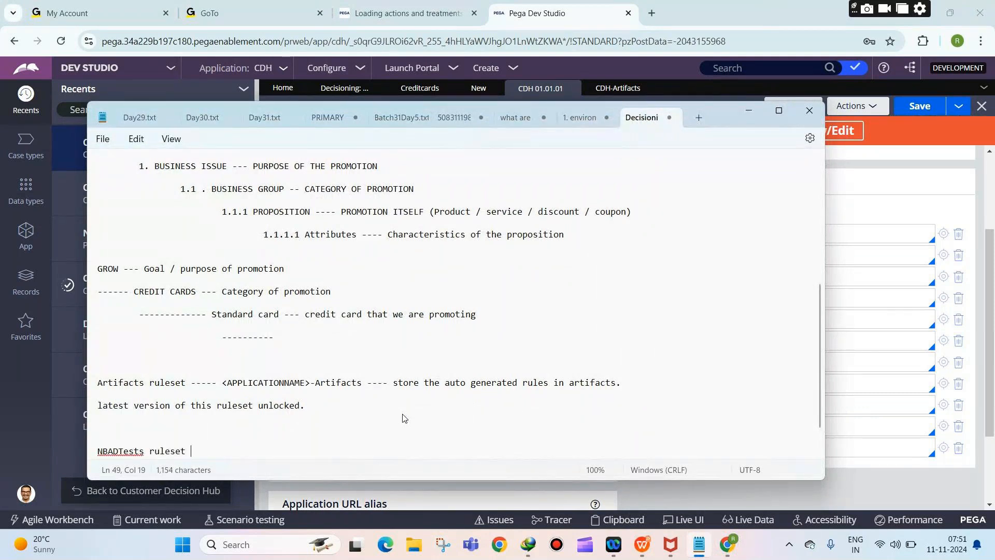
type(" ----- <APPLICATIONNAME>-NBA")
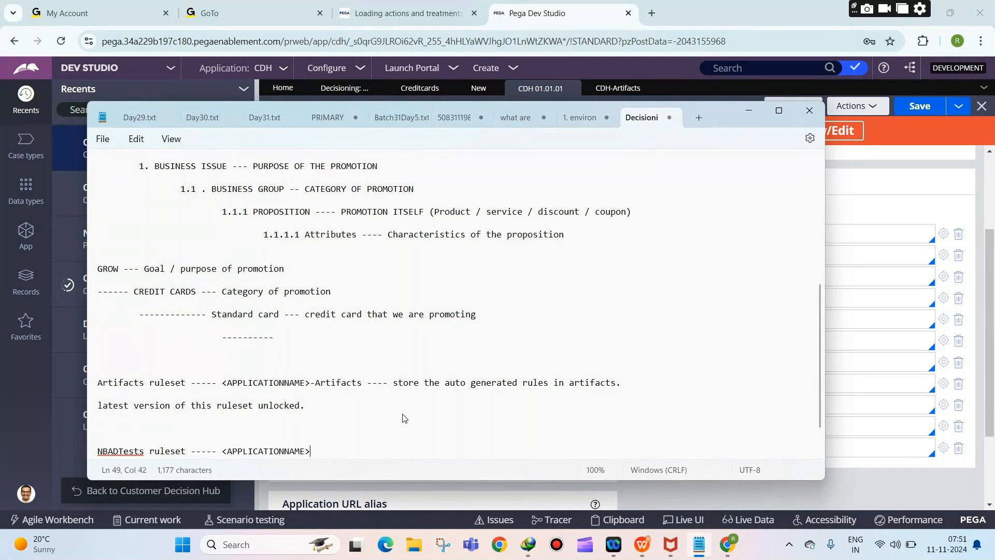
type("DTe")
type("sts (Ne")
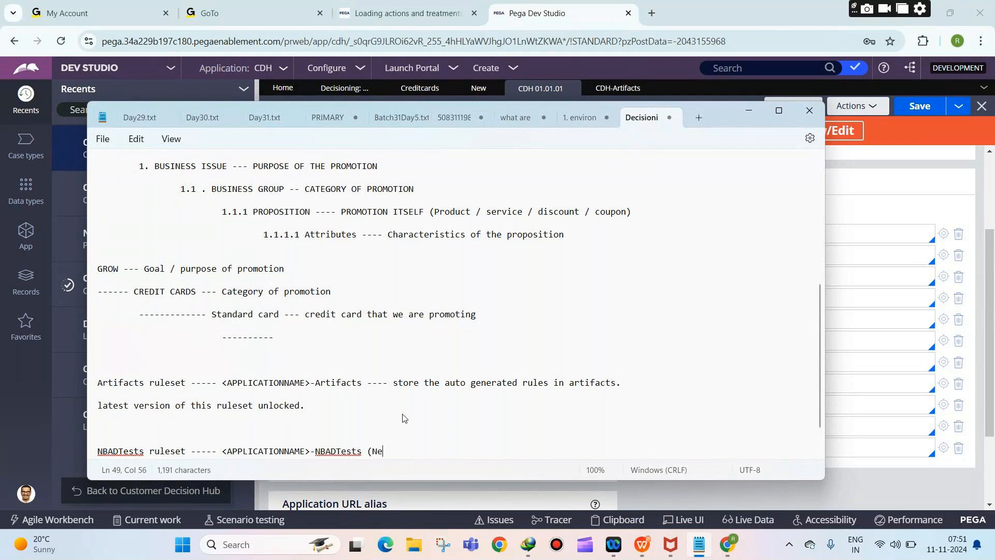
type("xt best actiond")
key("BackSpace")
type("designer)")
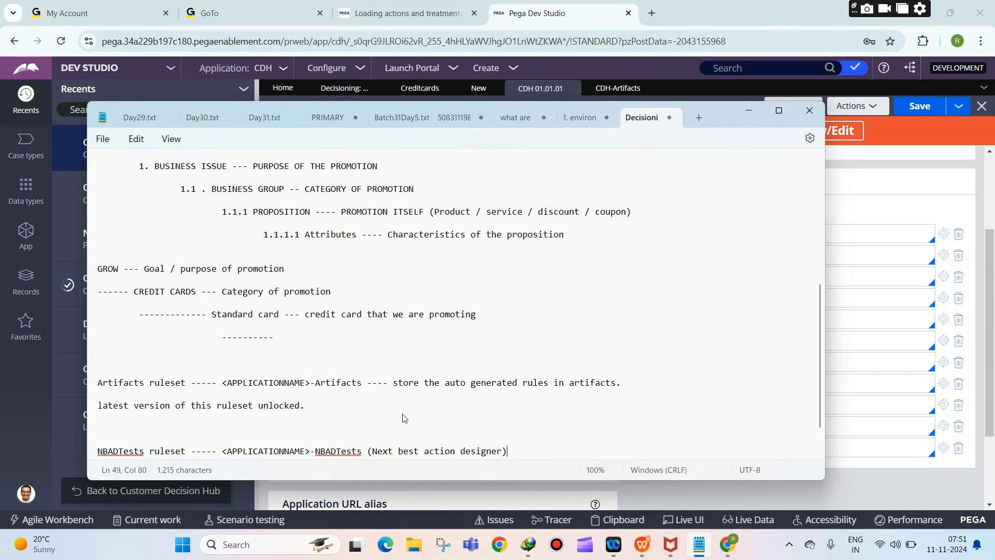
type("--- store the testing ")
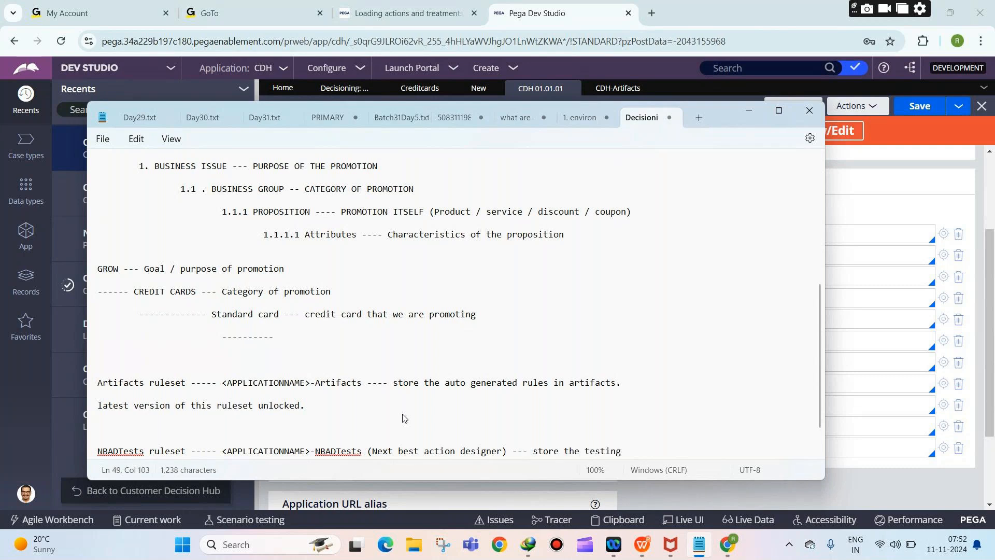
type("rules and test cases")
key("Return")
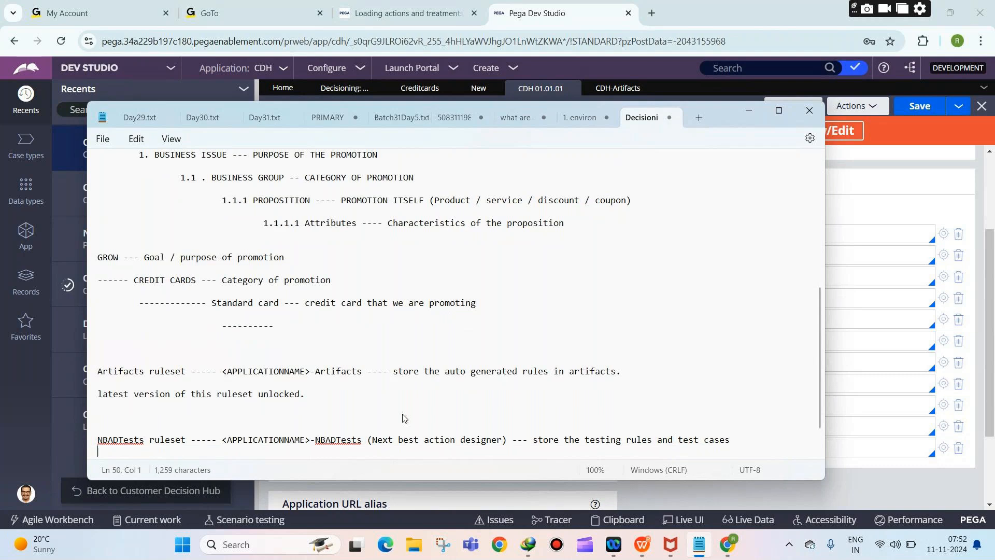
key("Return")
key("alt+Tab")
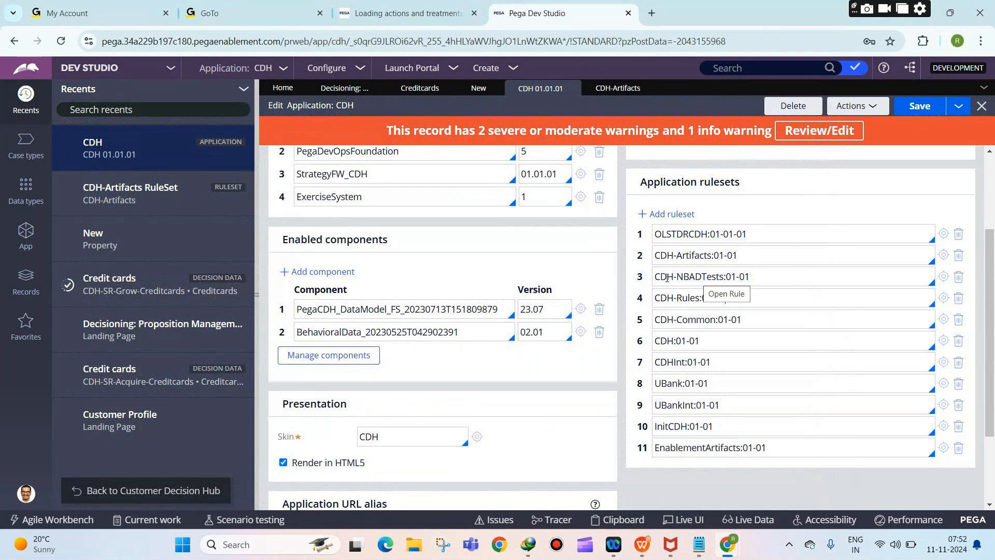
left_click_drag(656, 279, 726, 281)
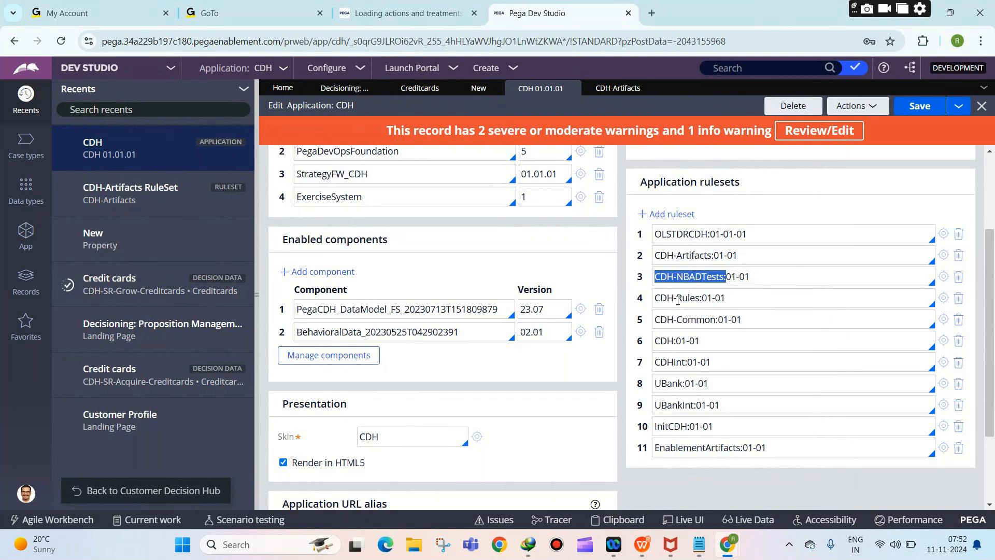
left_click_drag(674, 301, 702, 301)
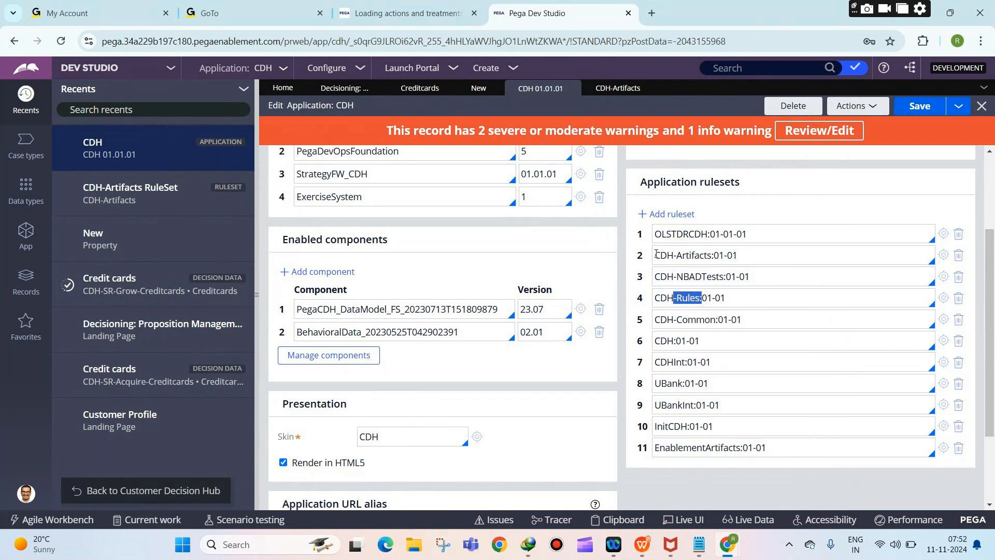
left_click_drag(656, 254, 707, 256)
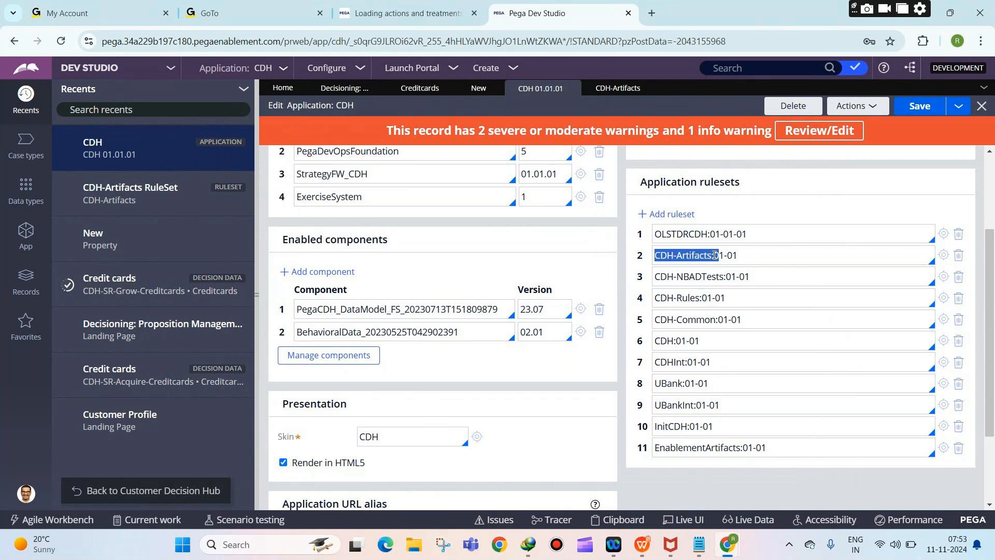
left_click_drag(656, 276, 727, 280)
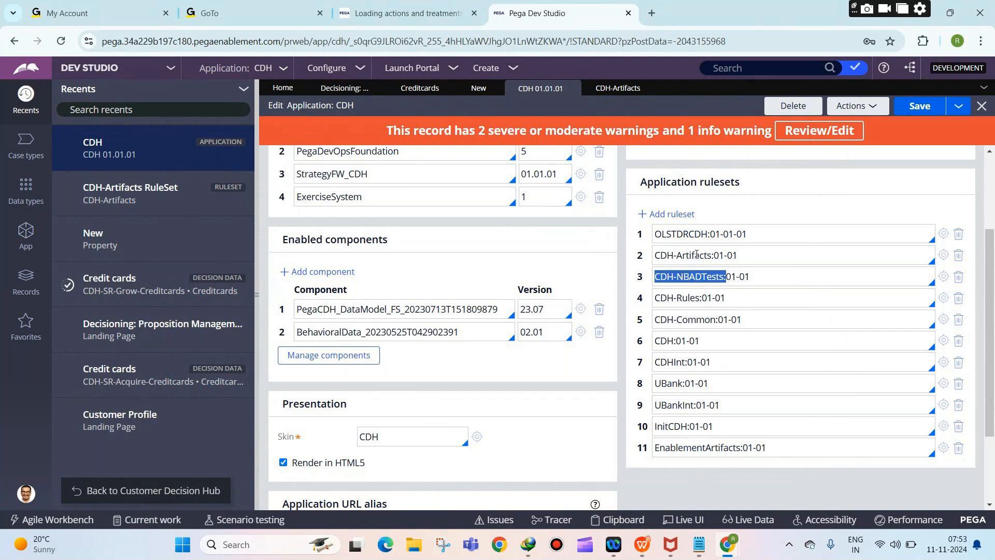
left_click(709, 234)
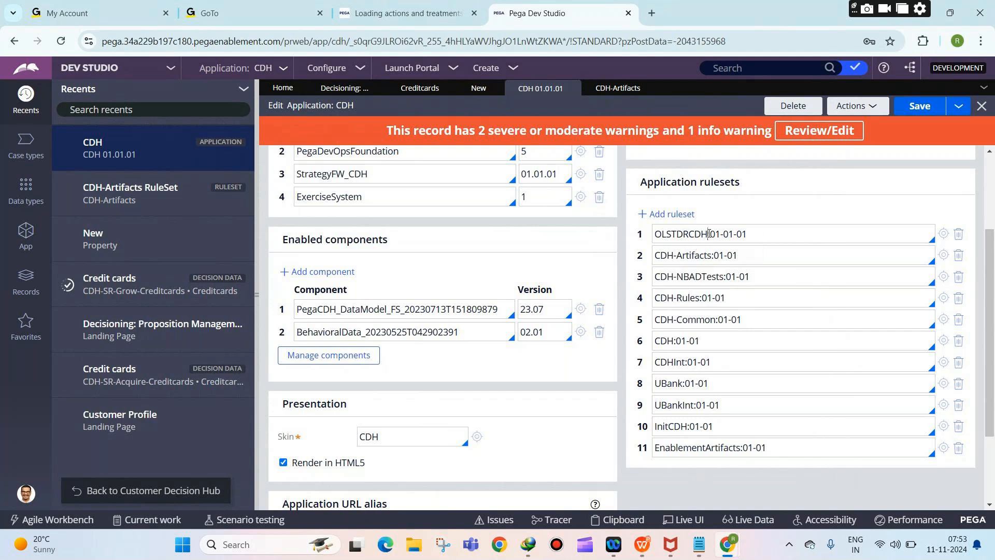
left_click_drag(710, 234, 655, 236)
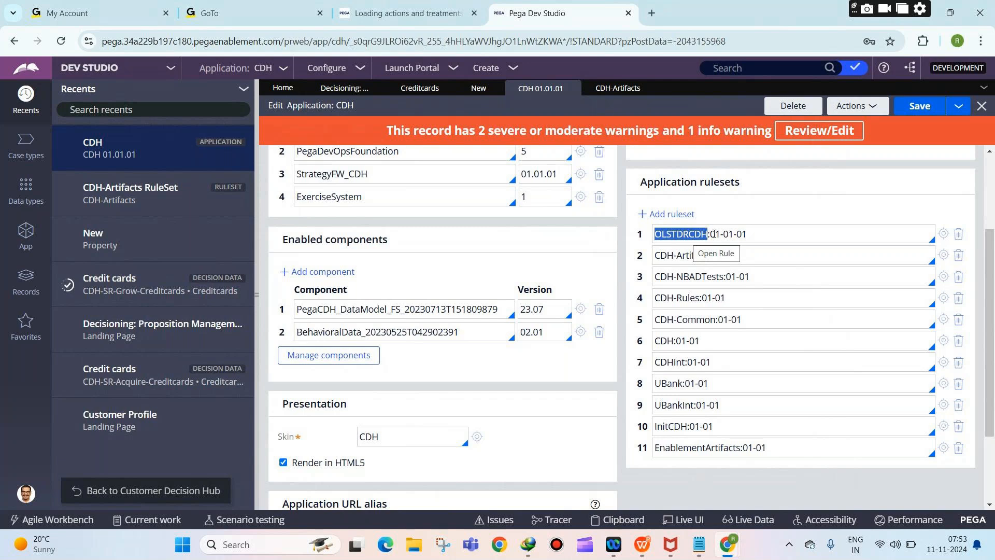
scroll(738, 306, "up", 3)
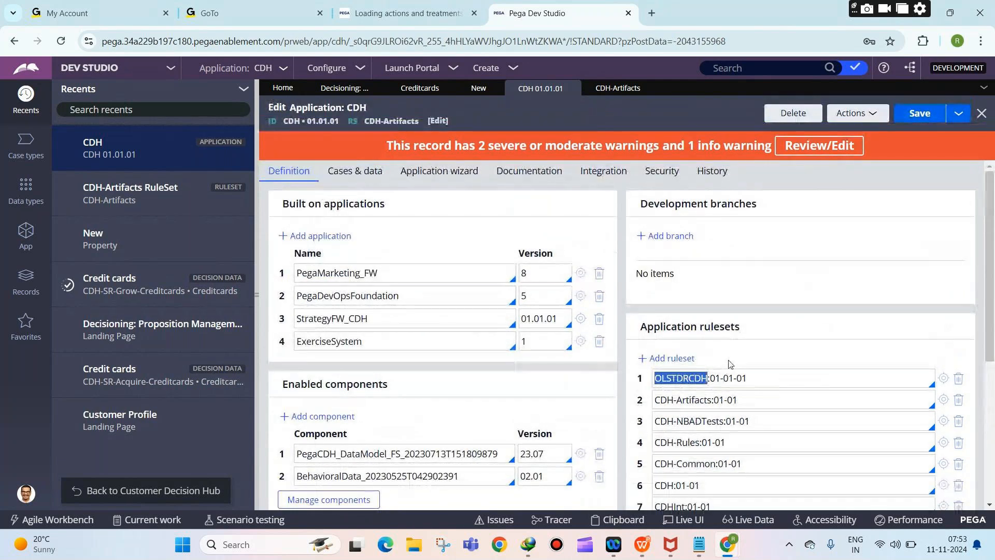
scroll(699, 332, "down", 3)
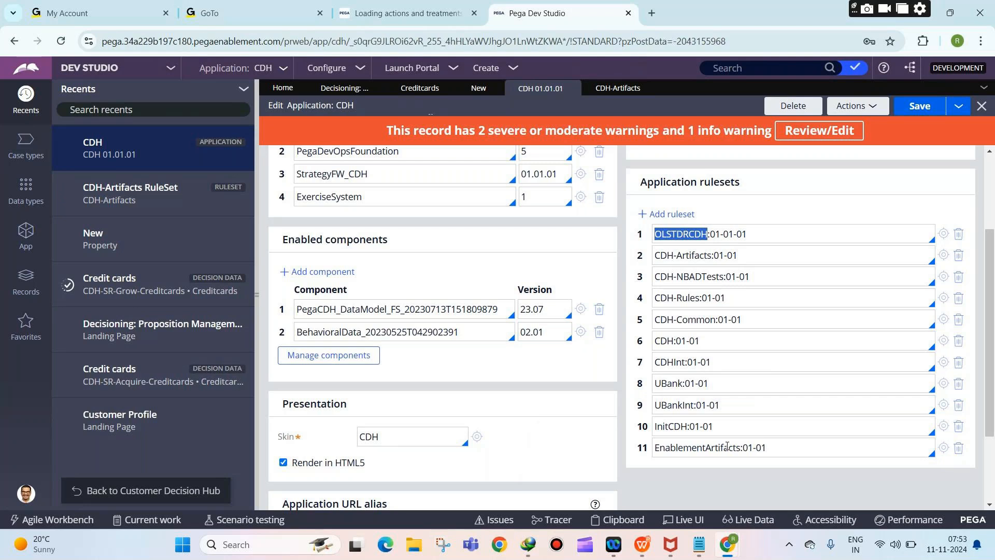
mouse_move(732, 537)
left_click(727, 481)
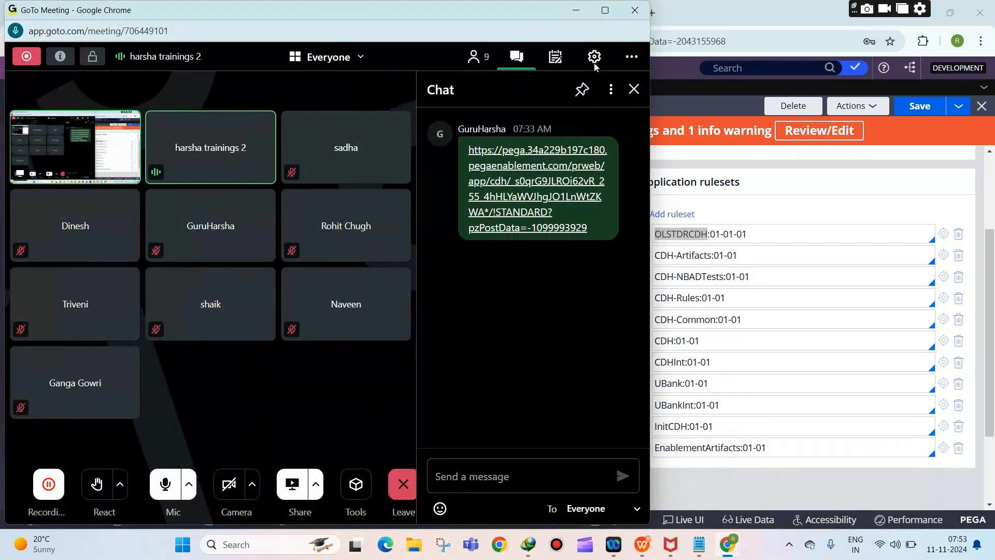
left_click(577, 10)
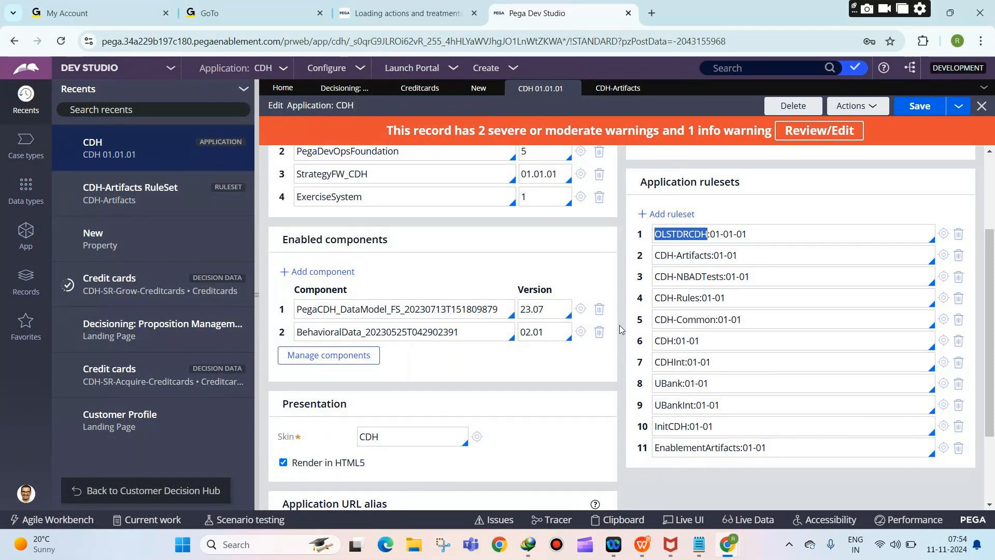
Step: Review the ruleset notes, then reopen the Credit cards decision data form
mouse_move(698, 544)
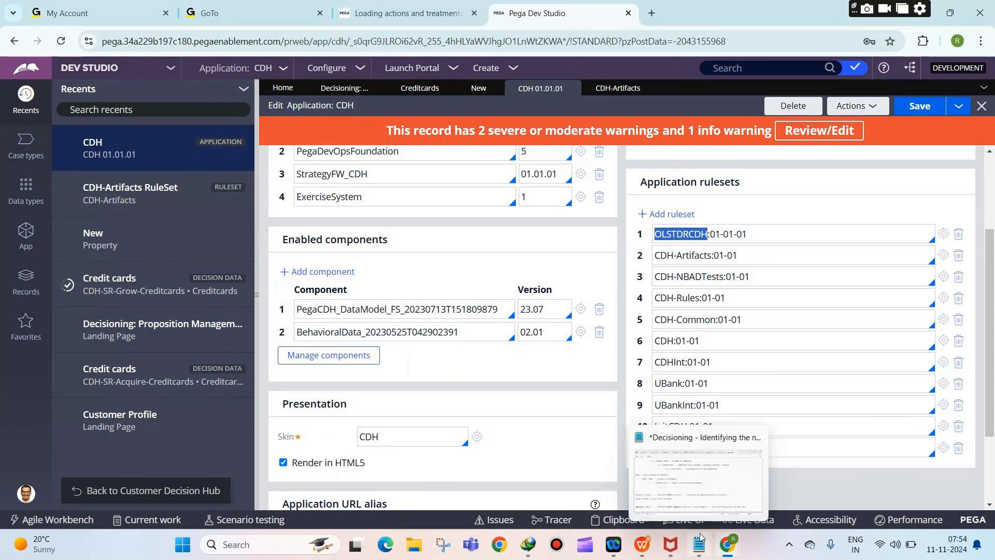
left_click(691, 497)
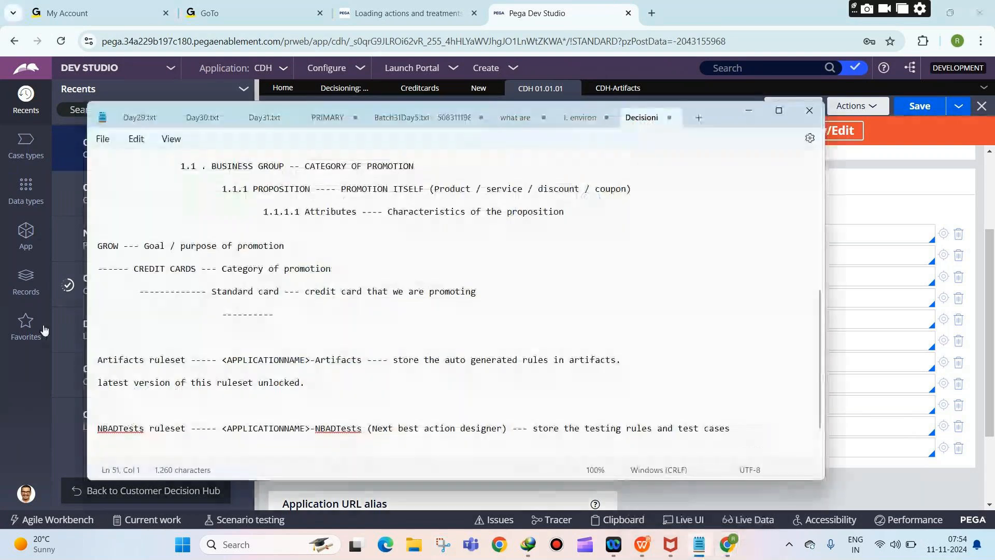
left_click(877, 448)
left_click(437, 91)
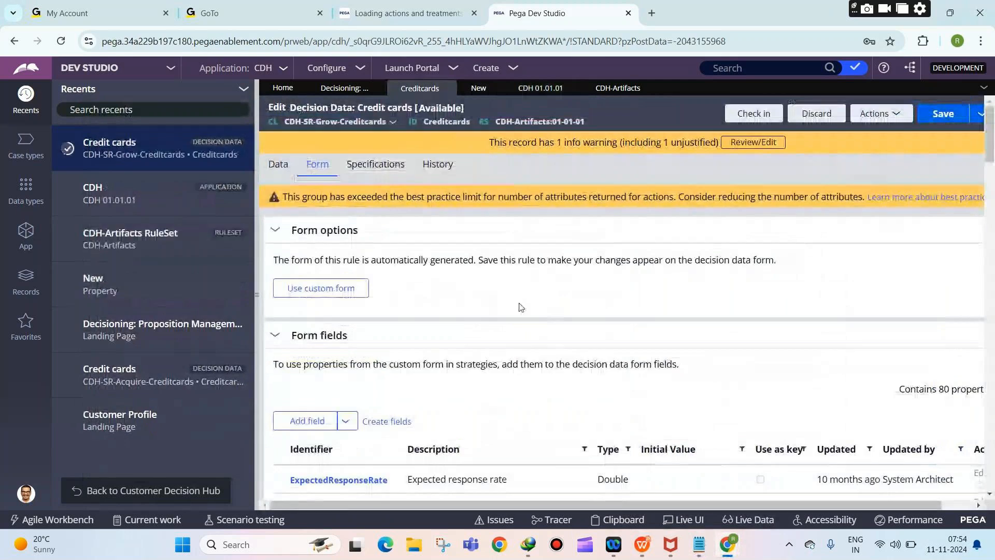
Step: Create the CreditCardMonthlyFee property in the CDH-Rules ruleset and open it
scroll(520, 307, "down", 10)
scroll(520, 306, "down", 12)
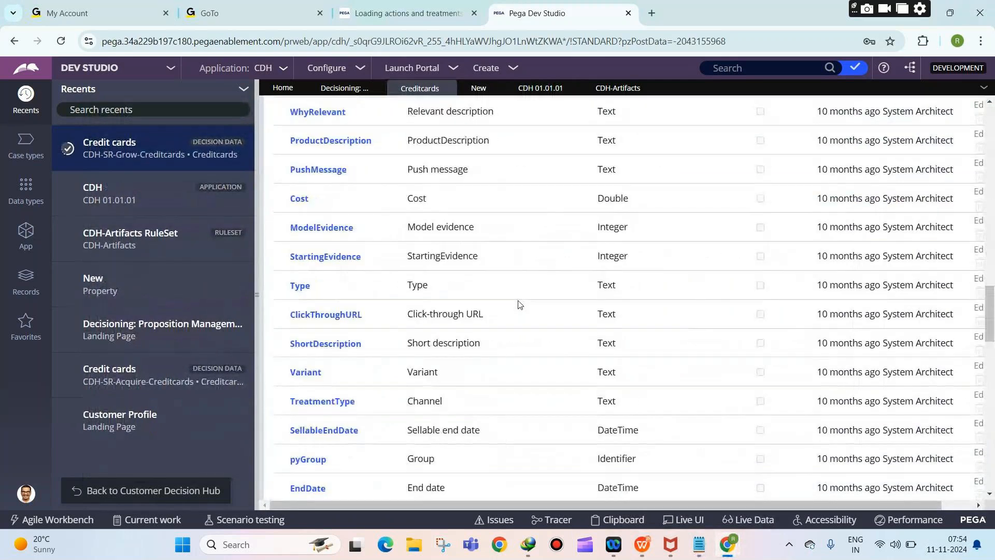
scroll(516, 302, "down", 5)
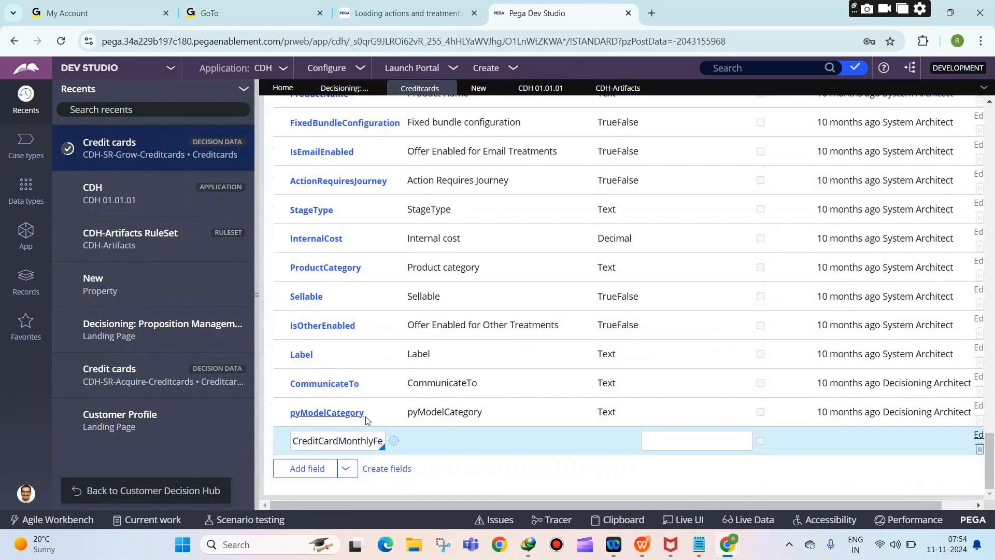
left_click(338, 441)
left_click_drag(295, 440, 395, 443)
left_click(394, 441)
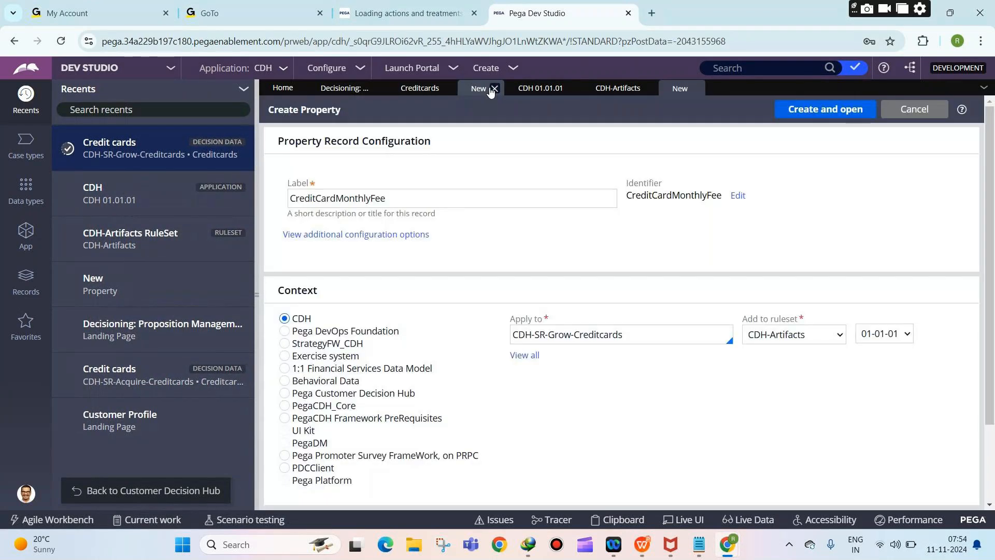
left_click(487, 89)
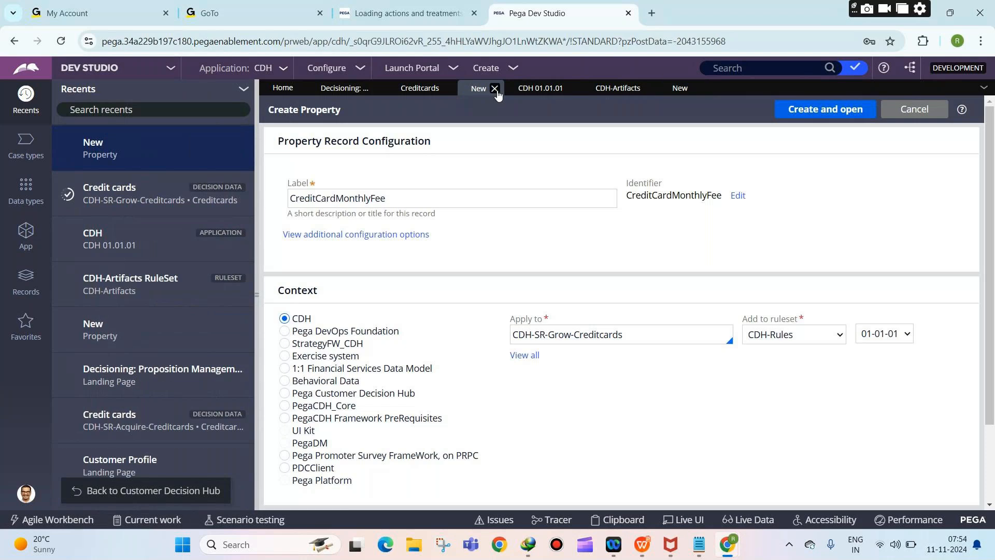
left_click(496, 90)
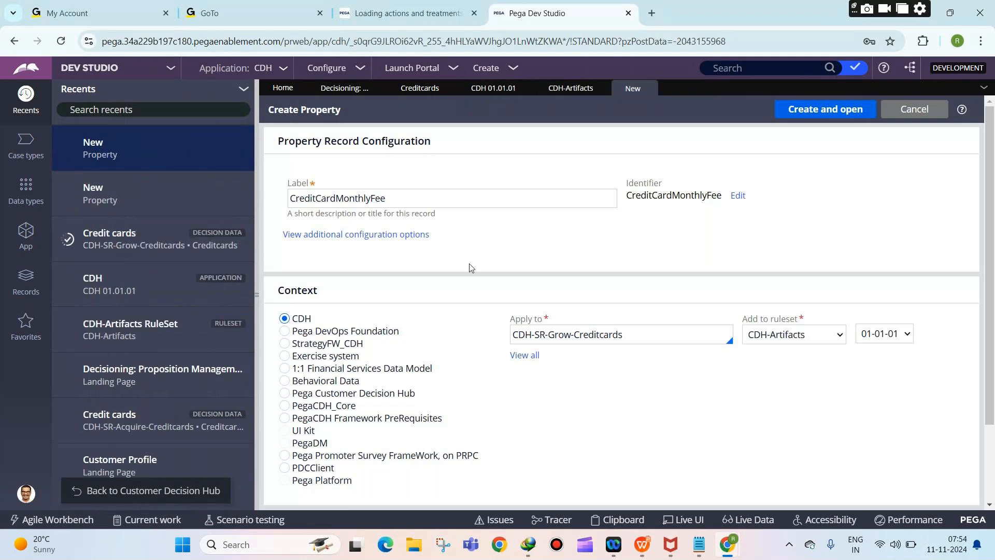
left_click(760, 338)
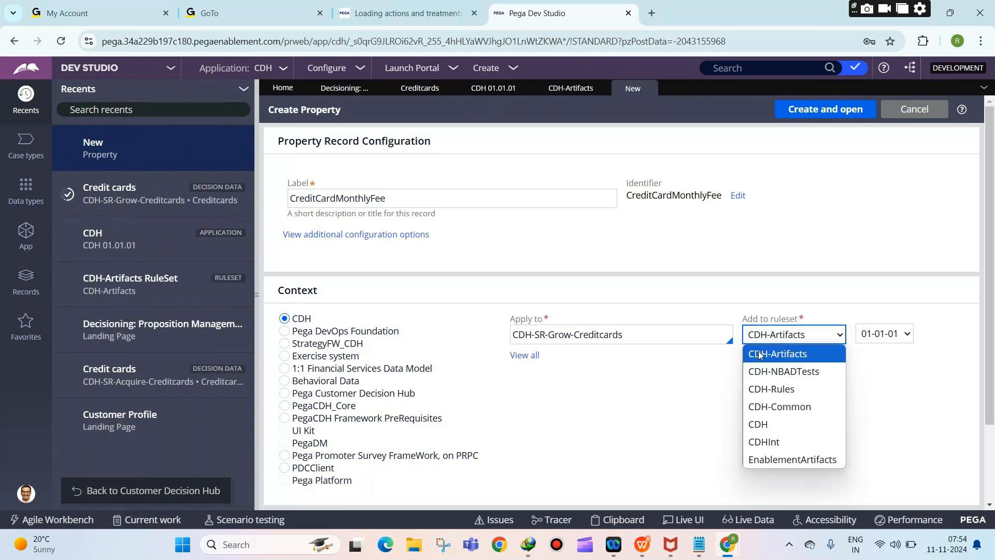
left_click(771, 388)
left_click(801, 109)
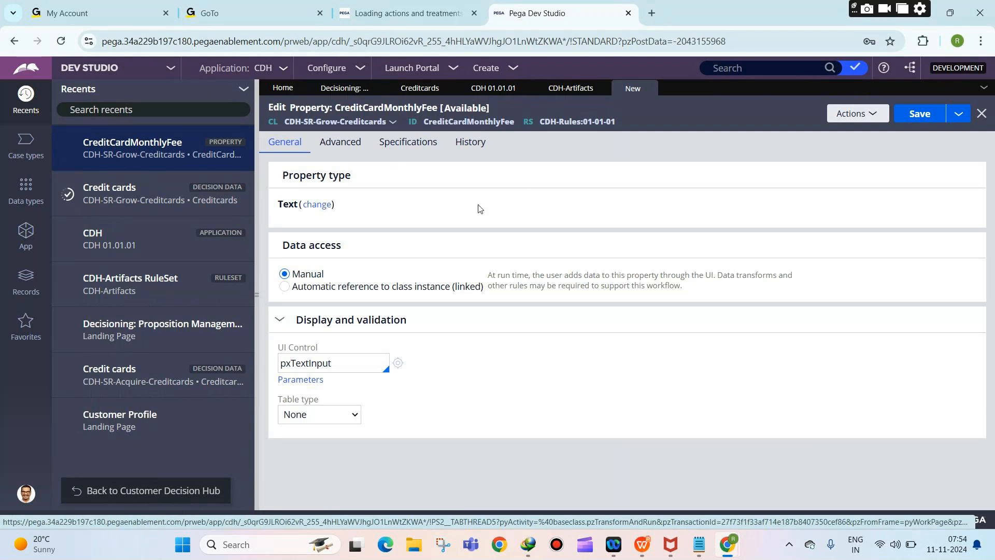
Step: Change the property type to Decimal and save it
left_click(317, 205)
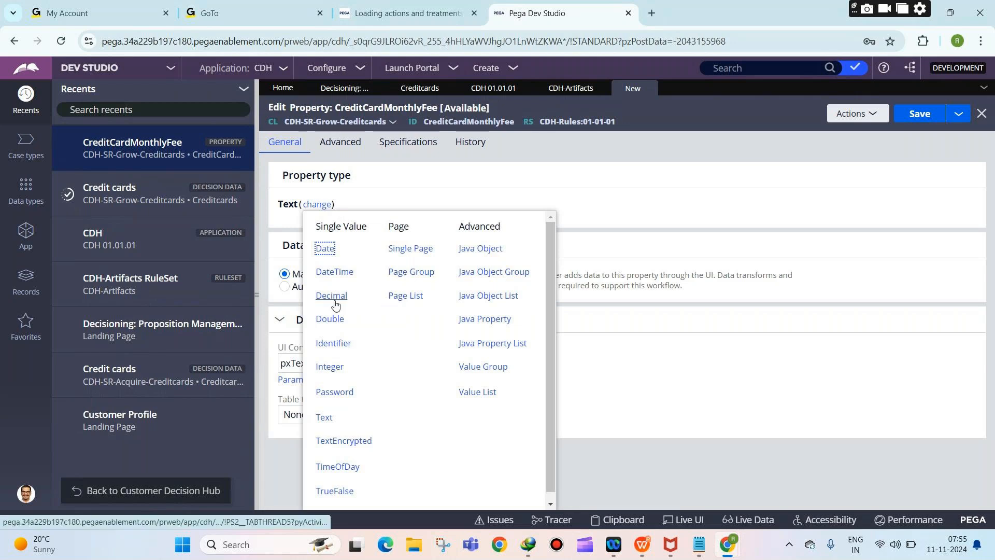
key("Escape")
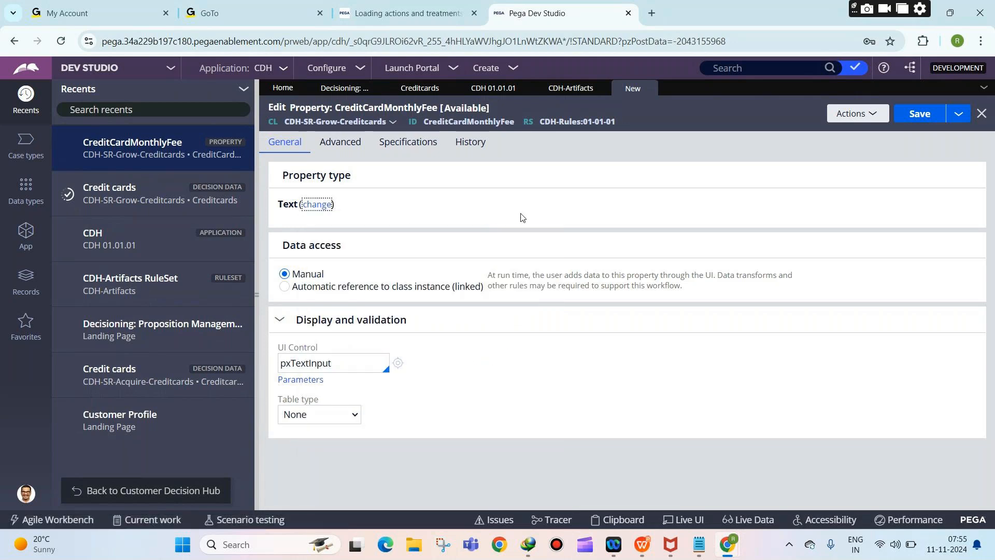
left_click(903, 118)
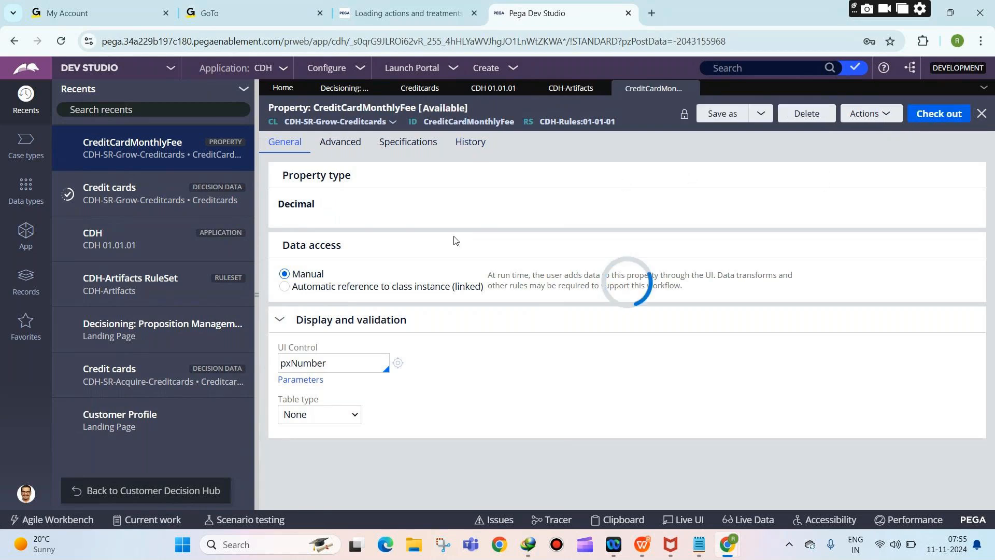
Step: Return to the Credit cards decision data and add CreditCardMonthlyFee to its form fields
left_click(691, 90)
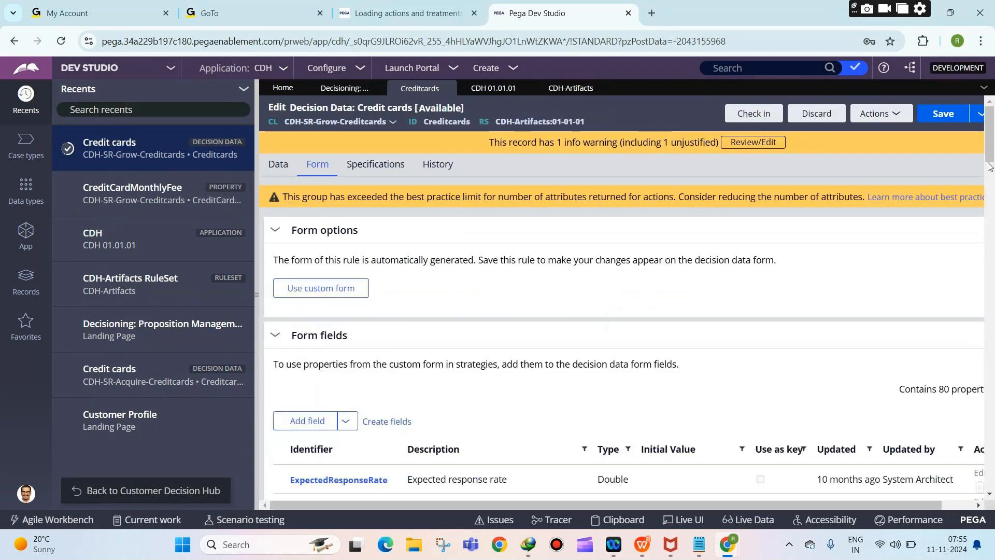
left_click_drag(990, 150, 990, 479)
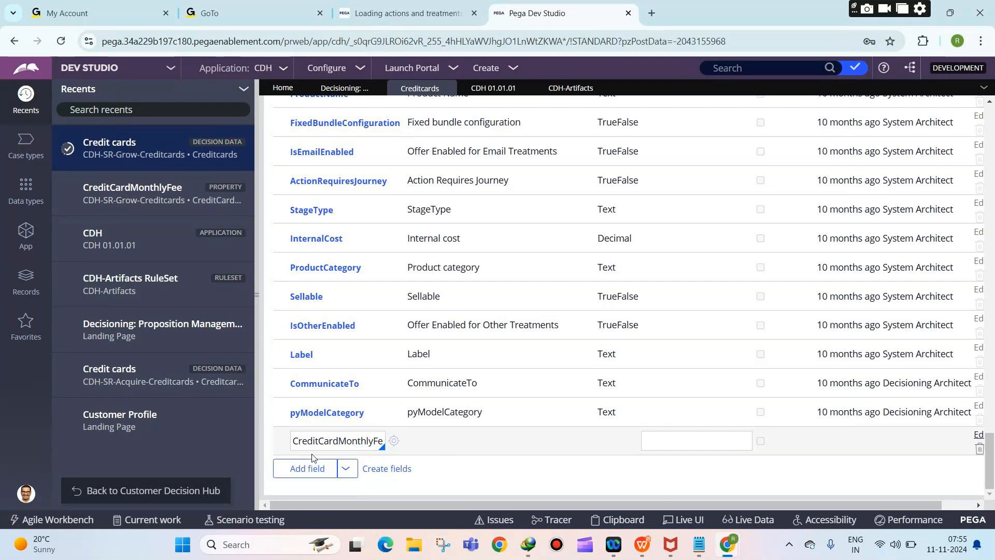
left_click(310, 468)
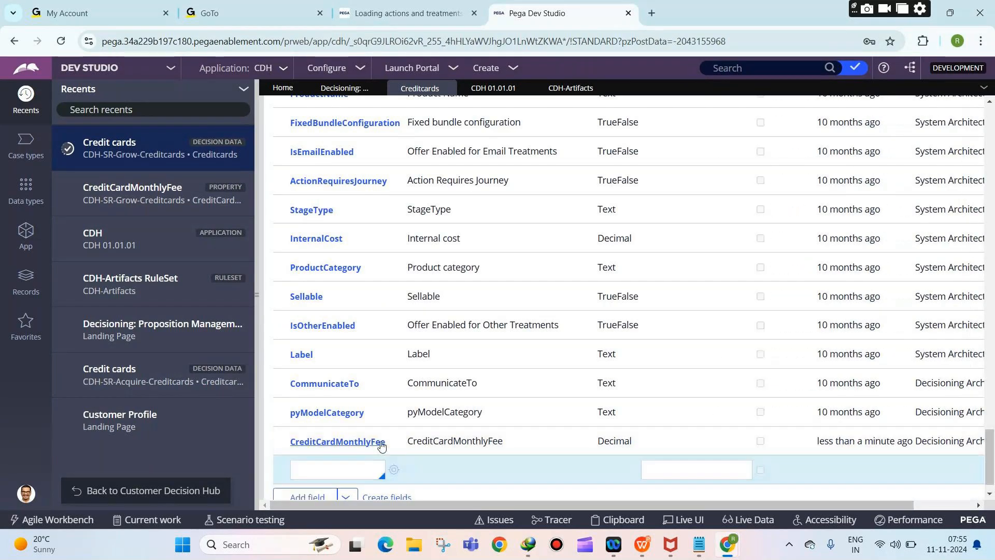
Step: Name the next field MonthlyEMI, replacing a mistyped entry, and start creating its property
type("ExpiryDate")
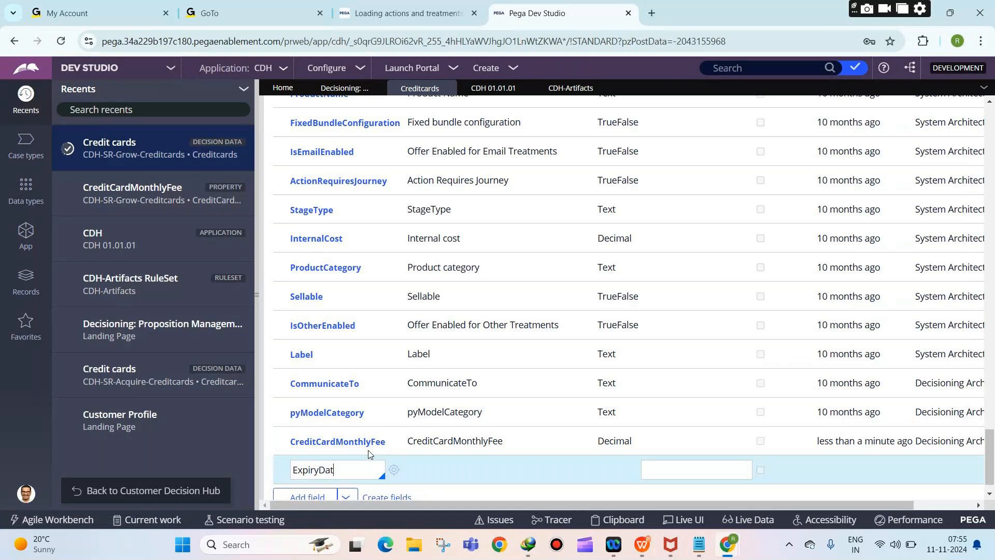
key("ctrl+a")
key("BackSpace")
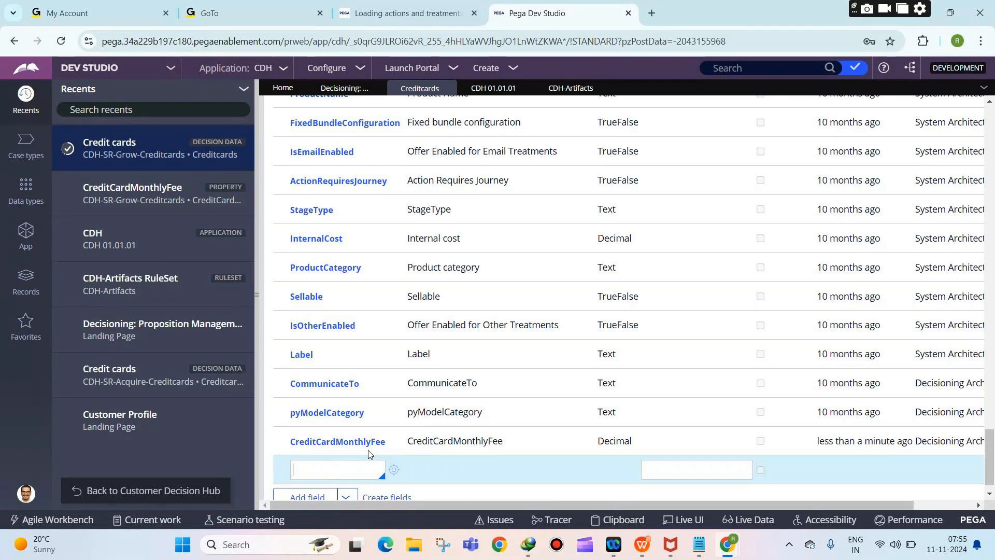
type("Month")
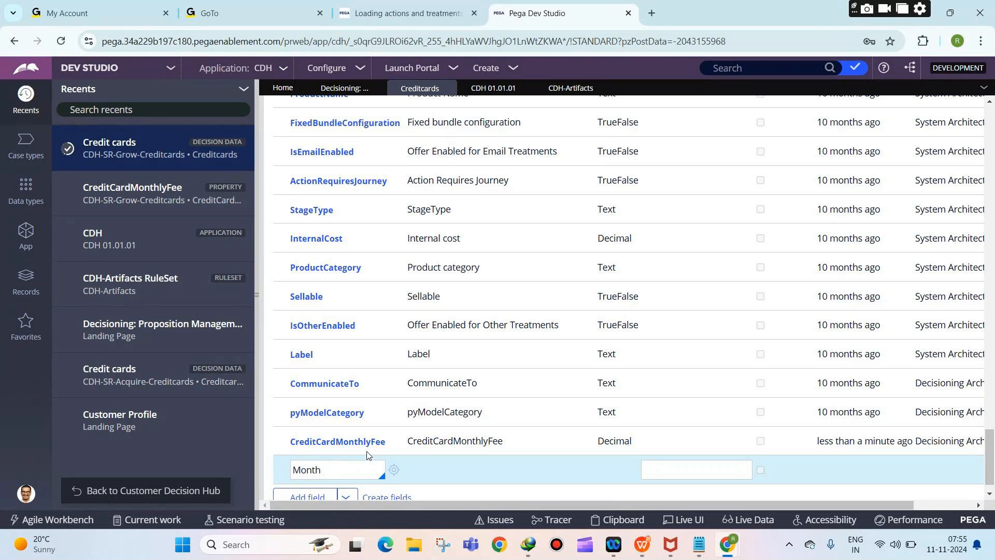
type("lyEMI")
left_click(394, 469)
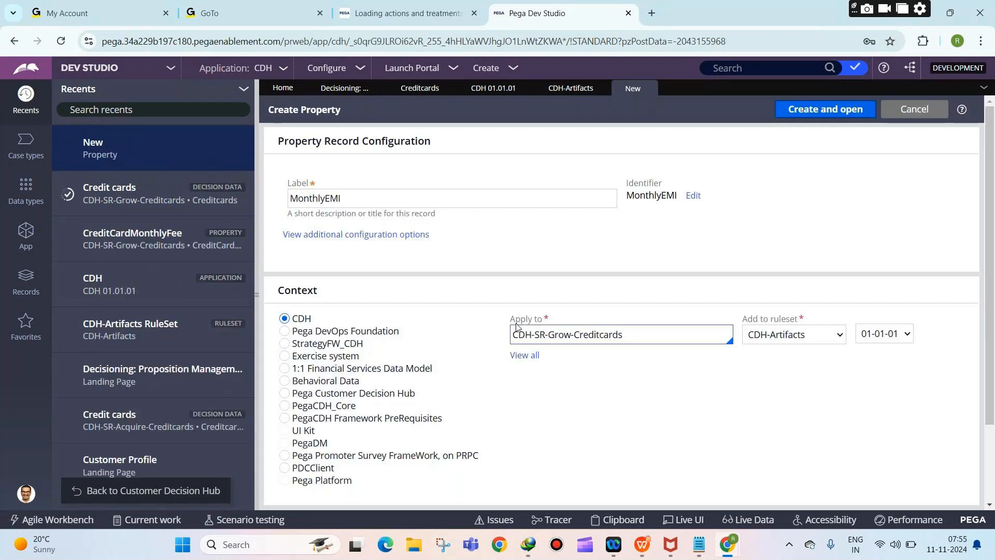
Step: Create the MonthlyEMI property in the CDH-Rules ruleset
left_click(793, 335)
left_click(760, 386)
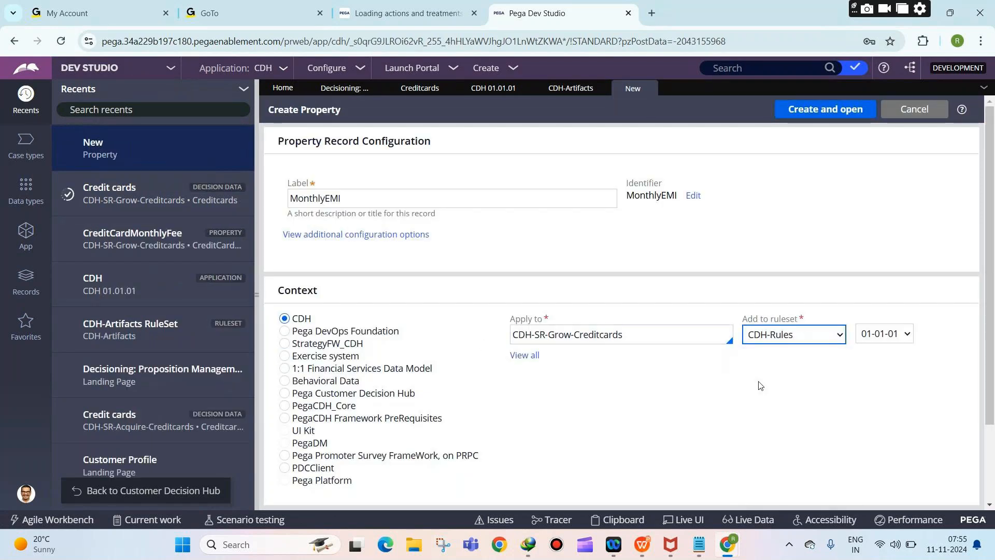
left_click(792, 117)
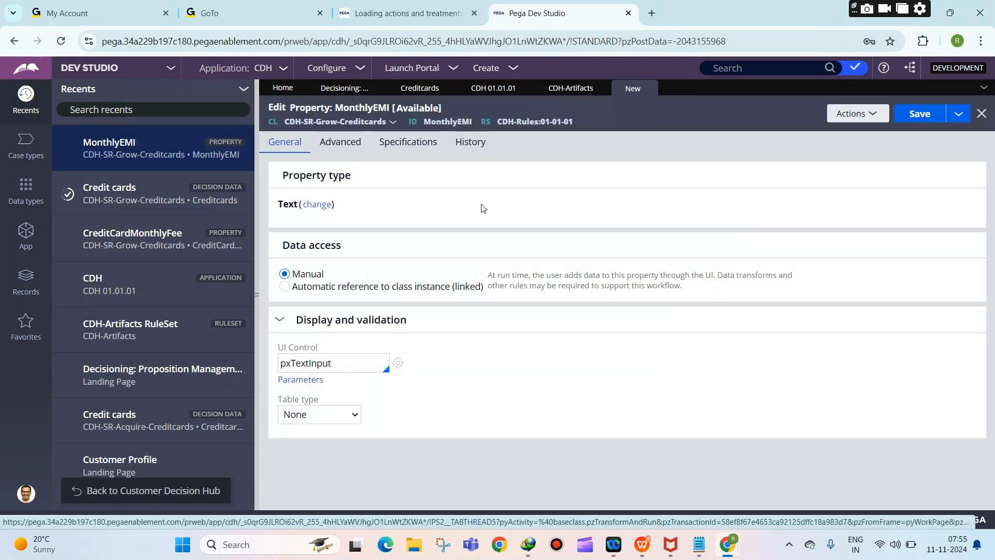
Step: Make MonthlyEMI a Decimal property, save it, then save the Credit cards decision data
left_click(326, 208)
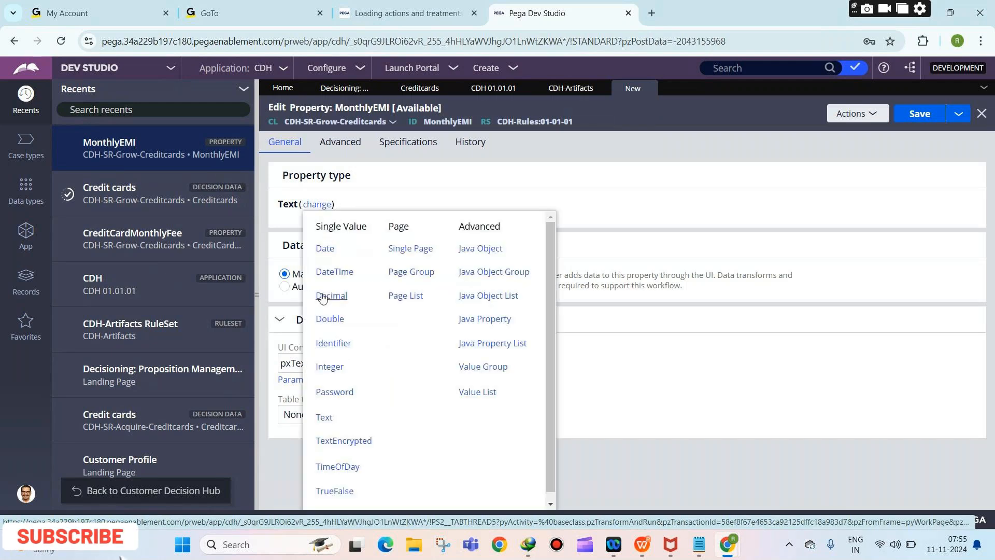
left_click(326, 295)
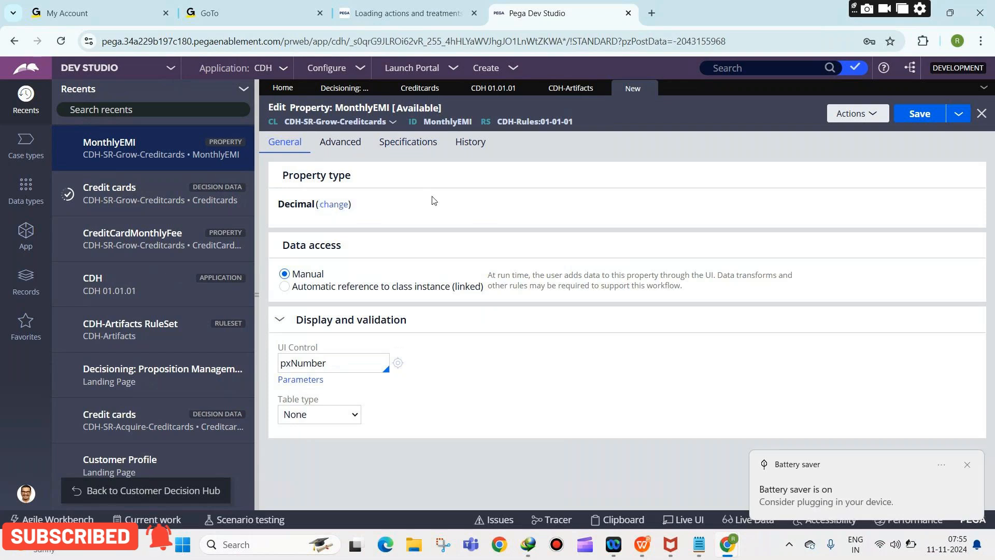
left_click(918, 122)
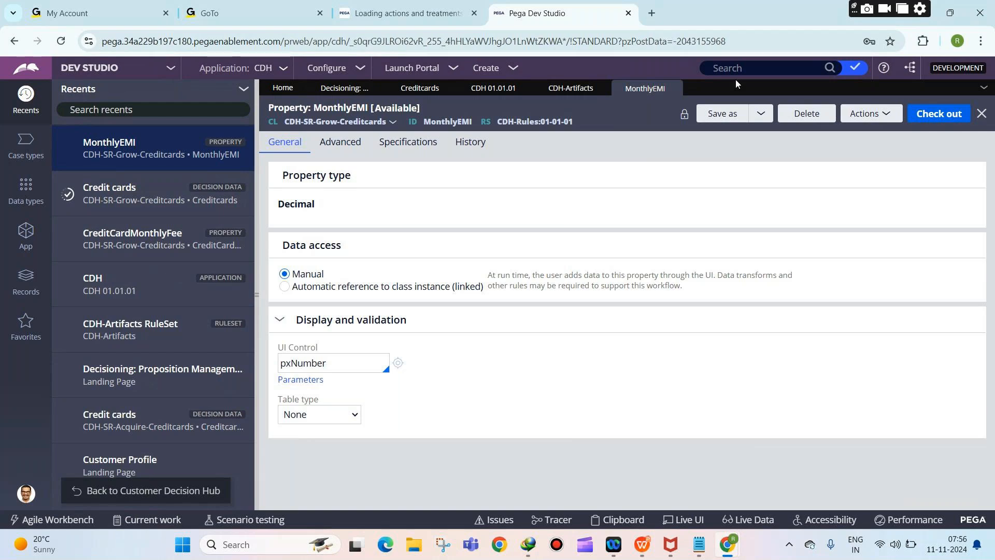
left_click(673, 89)
left_click(969, 113)
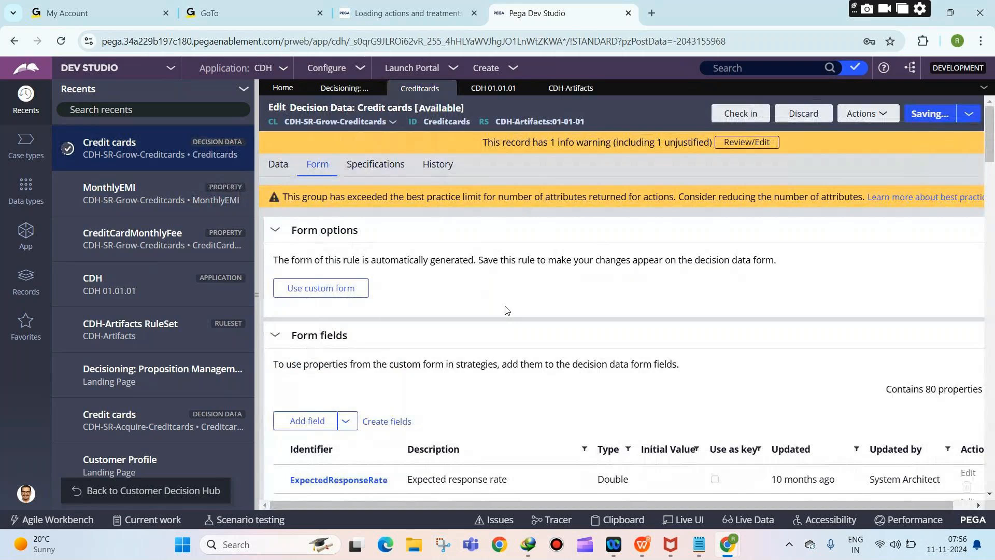
Step: Check MonthlyEMI in the Form fields table, save Credit cards, and open the StandardCard proposition
scroll(517, 282, "down", 5)
scroll(517, 282, "down", 15)
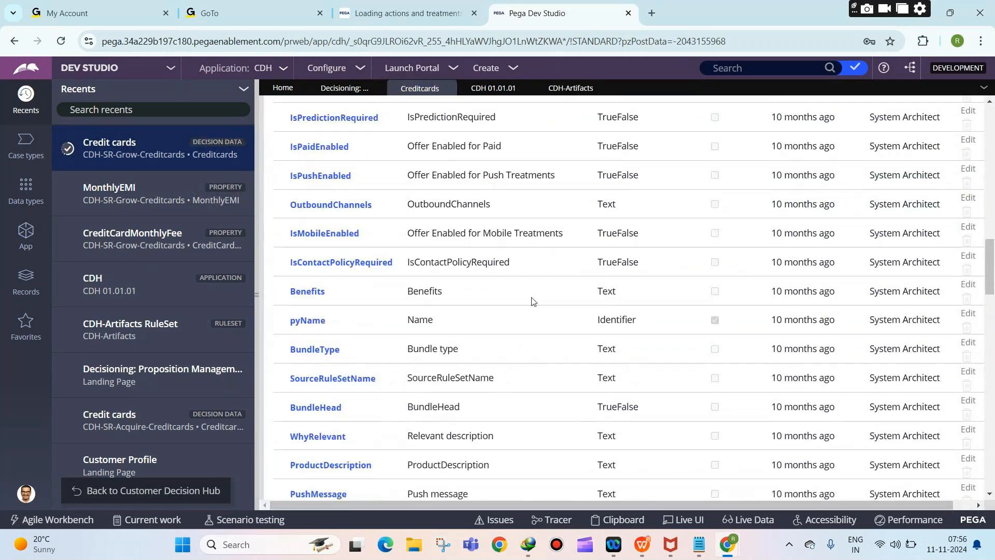
scroll(541, 337, "down", 7)
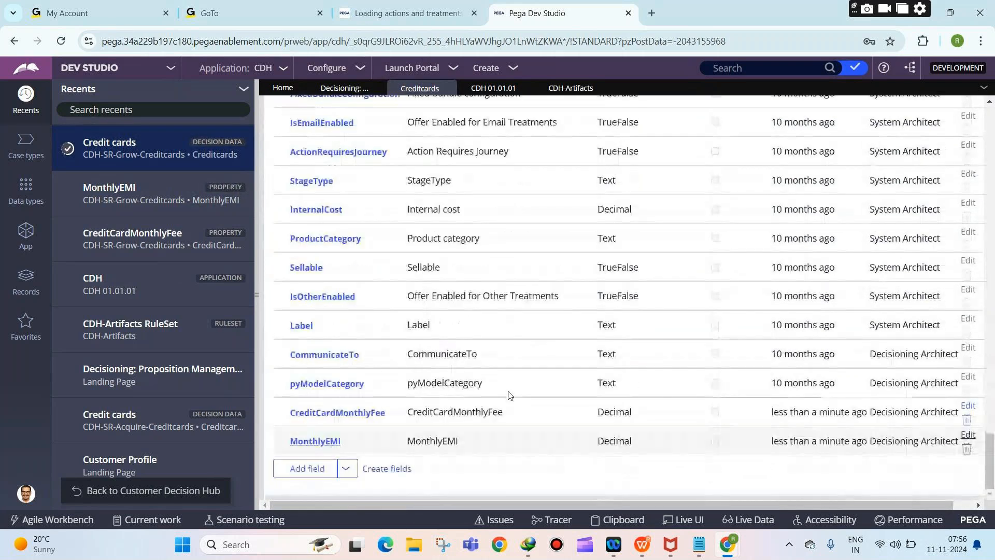
scroll(497, 425, "up", 5)
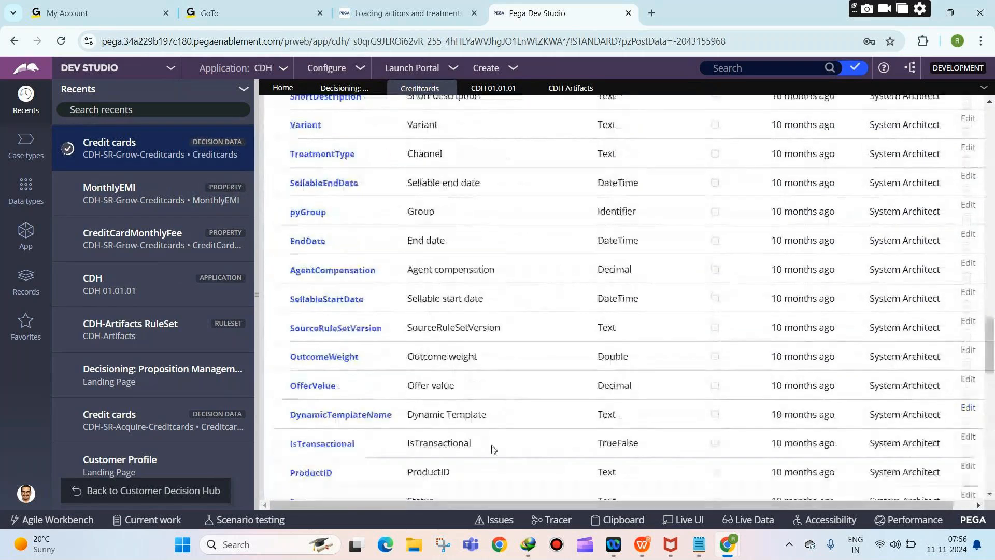
scroll(492, 449, "up", 10)
key("ctrl+s")
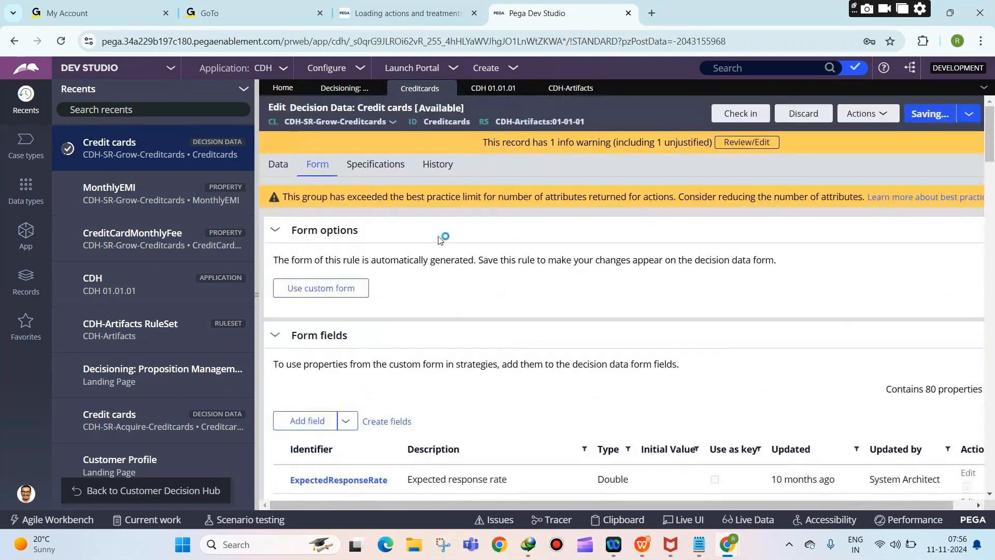
left_click(280, 169)
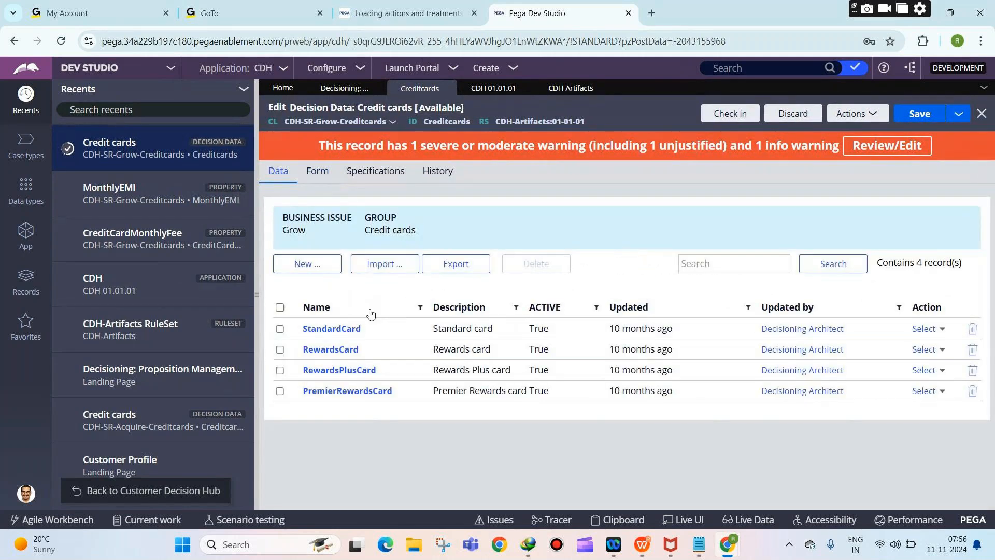
left_click(342, 329)
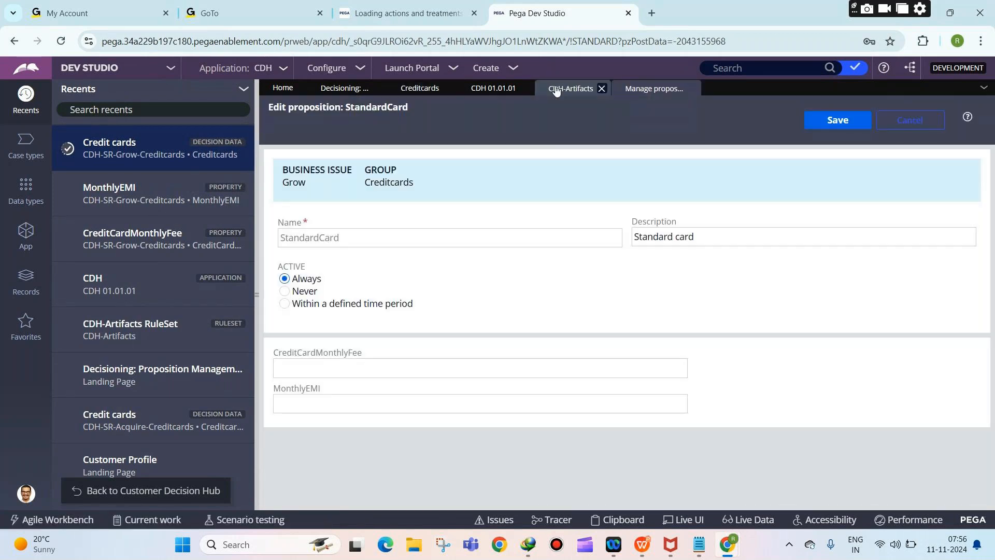
Step: Close the CDH-Artifacts page, review the Credit cards form fields, and return to StandardCard
left_click(556, 90)
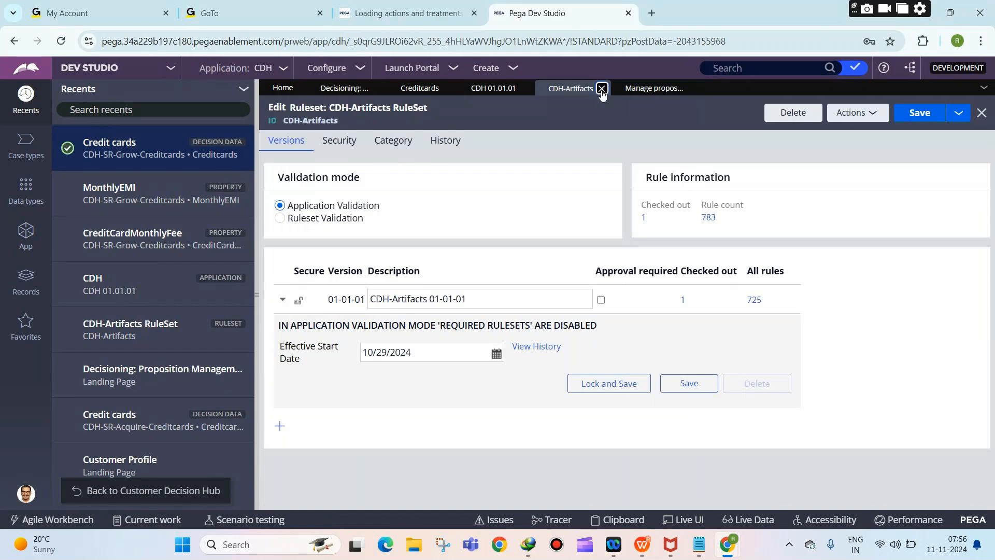
left_click(601, 88)
left_click(420, 88)
left_click(318, 170)
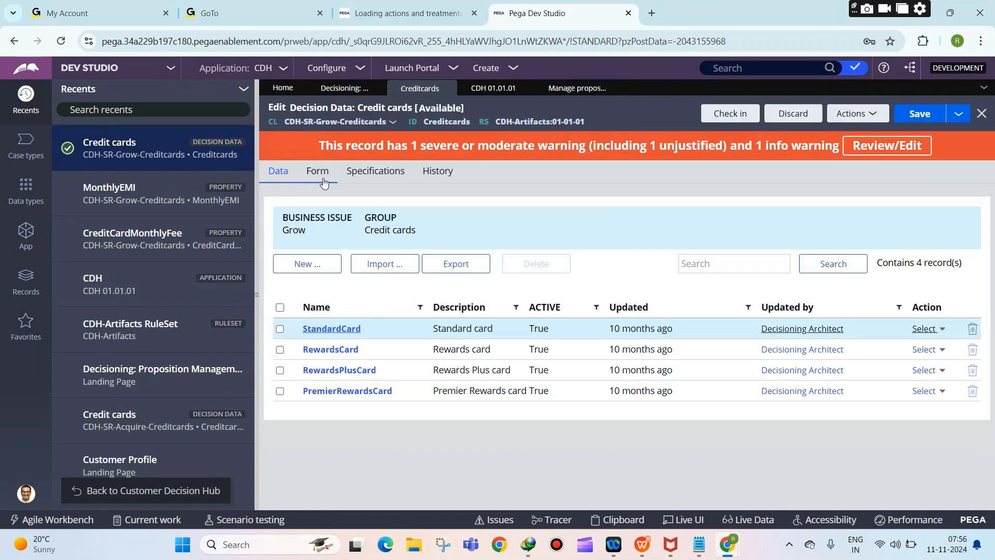
scroll(406, 308, "down", 20)
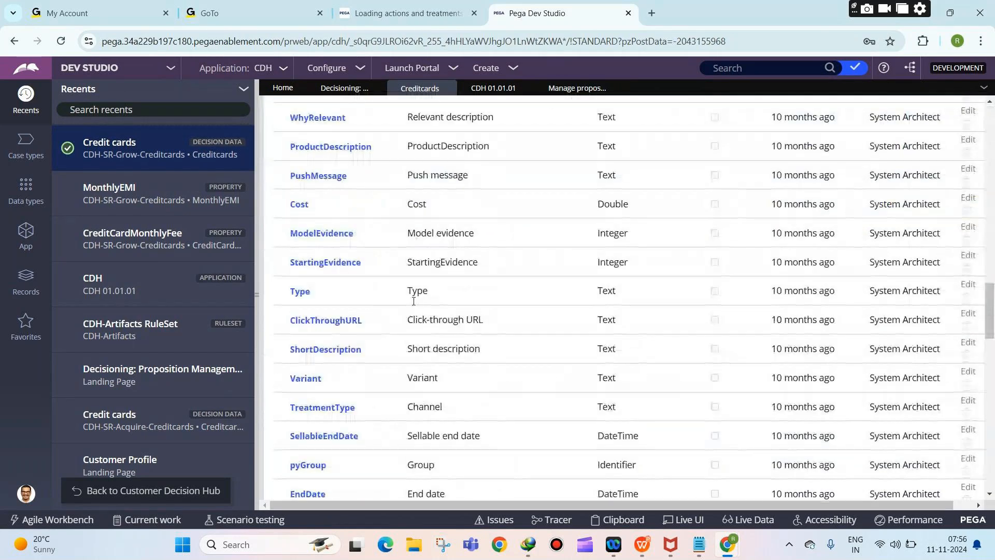
scroll(413, 301, "down", 5)
left_click(577, 88)
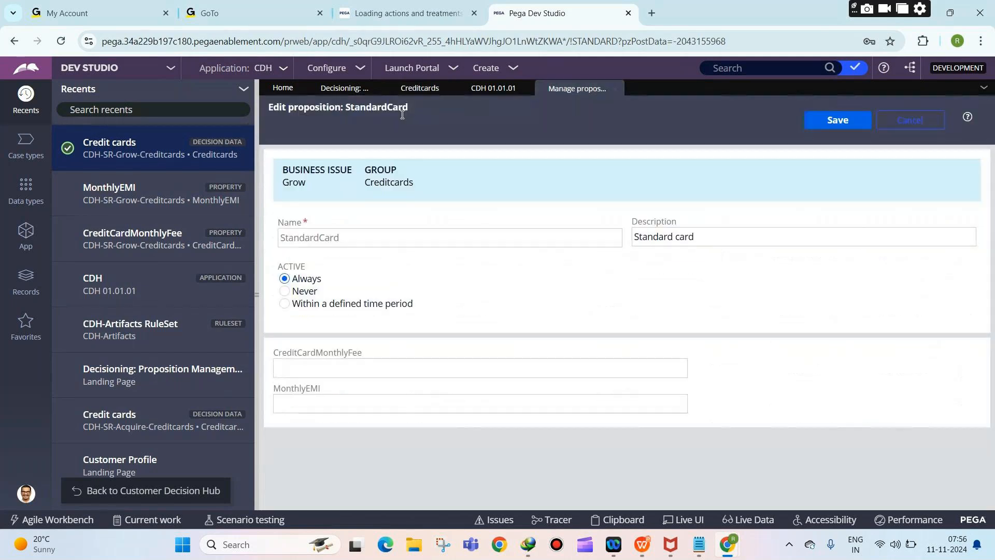
Step: Enter CreditCardMonthlyFee 50 and MonthlyEMI 1000 for StandardCard, save, and open PremierRewardsCard
left_click(304, 367)
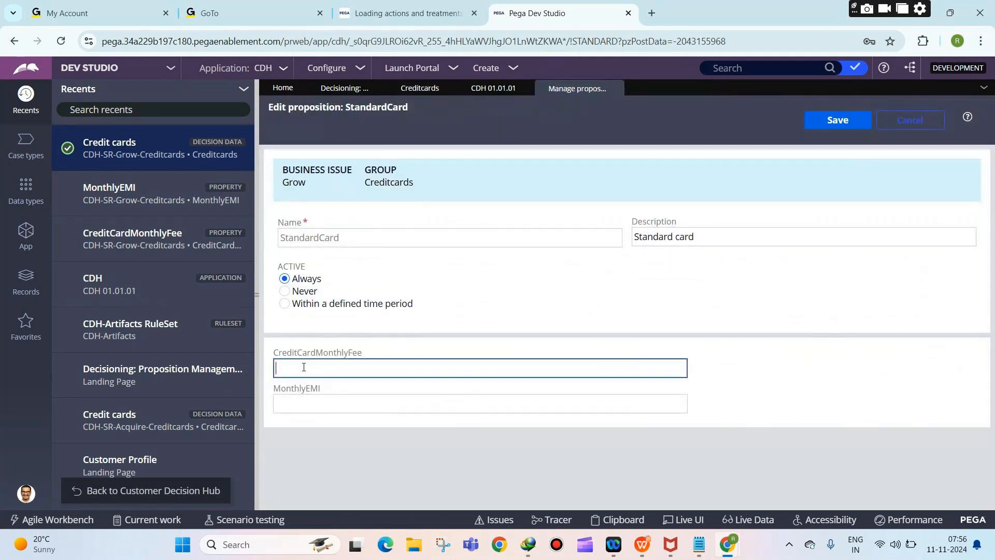
left_click_drag(273, 353, 332, 370)
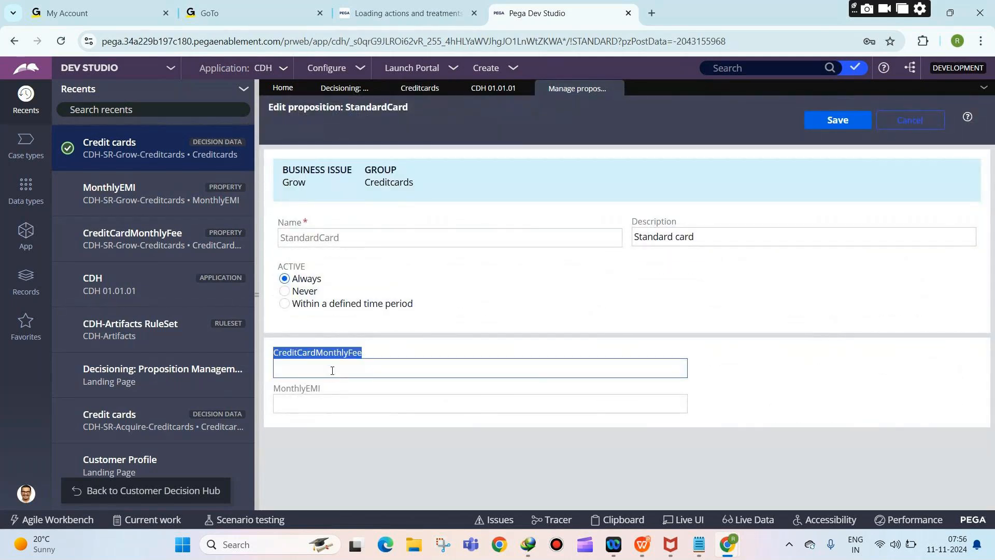
left_click(306, 374)
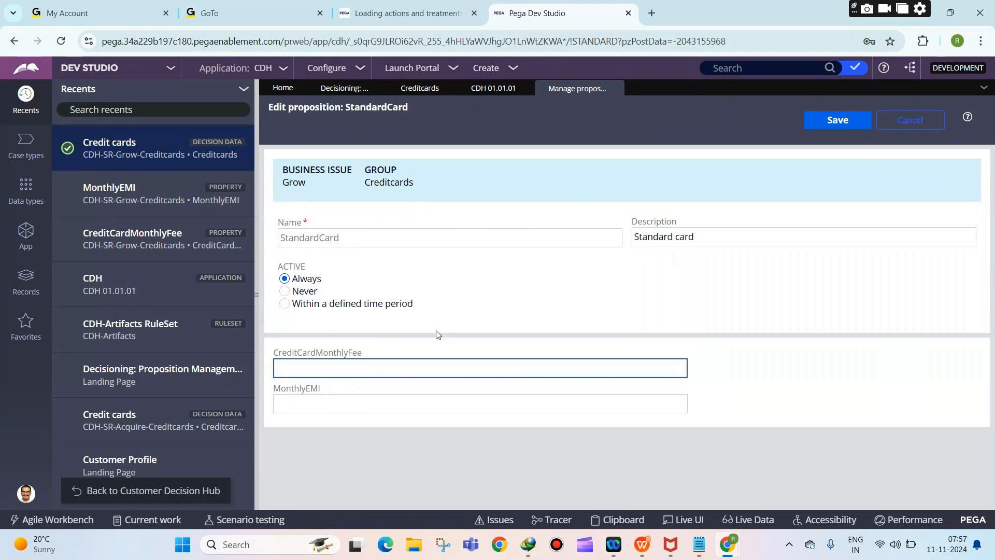
type("50")
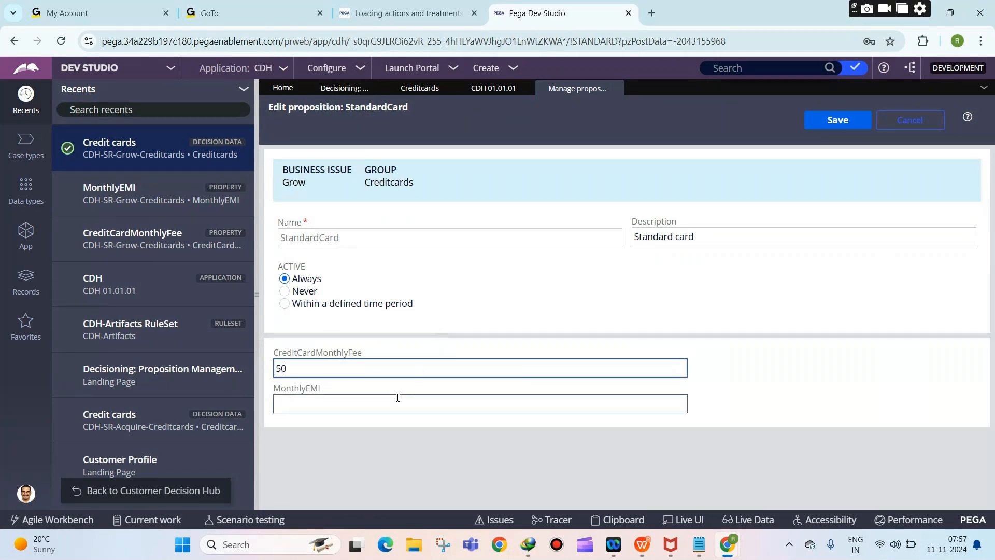
left_click(397, 400)
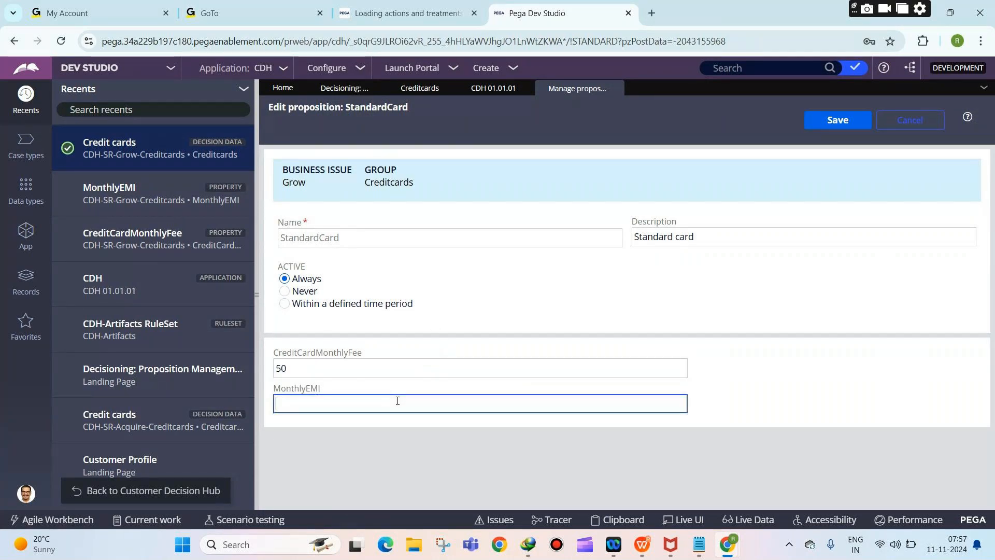
type("100")
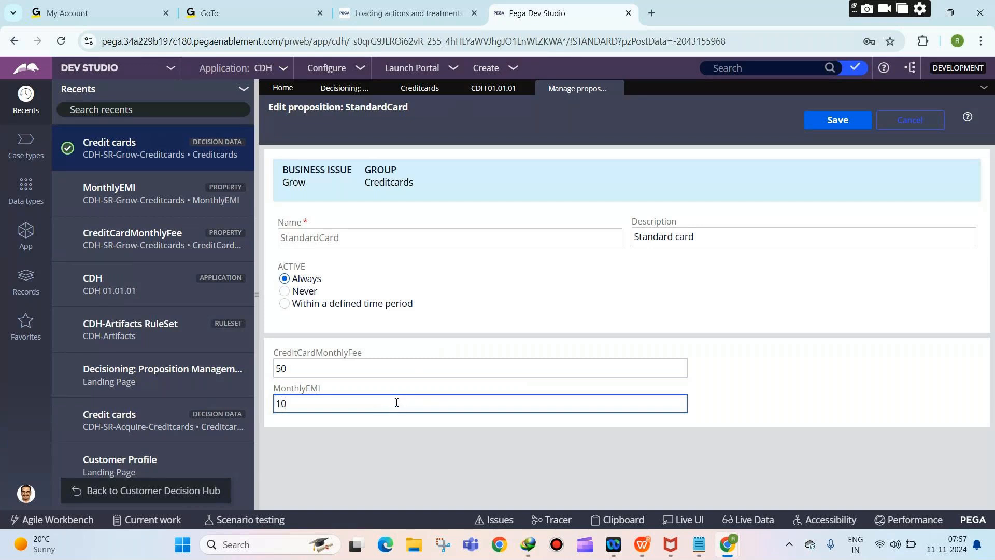
type("0")
left_click(480, 459)
left_click(833, 122)
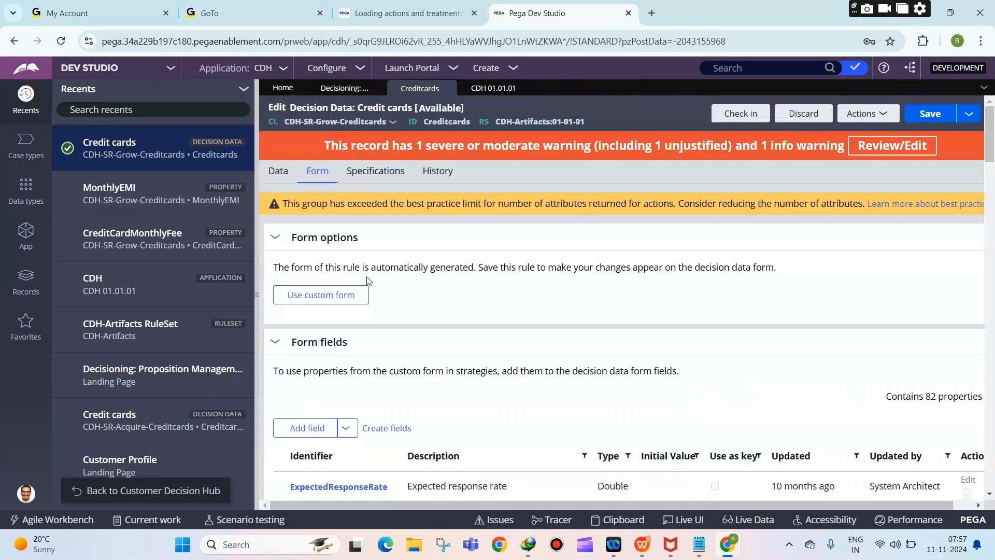
left_click(279, 175)
left_click(311, 350)
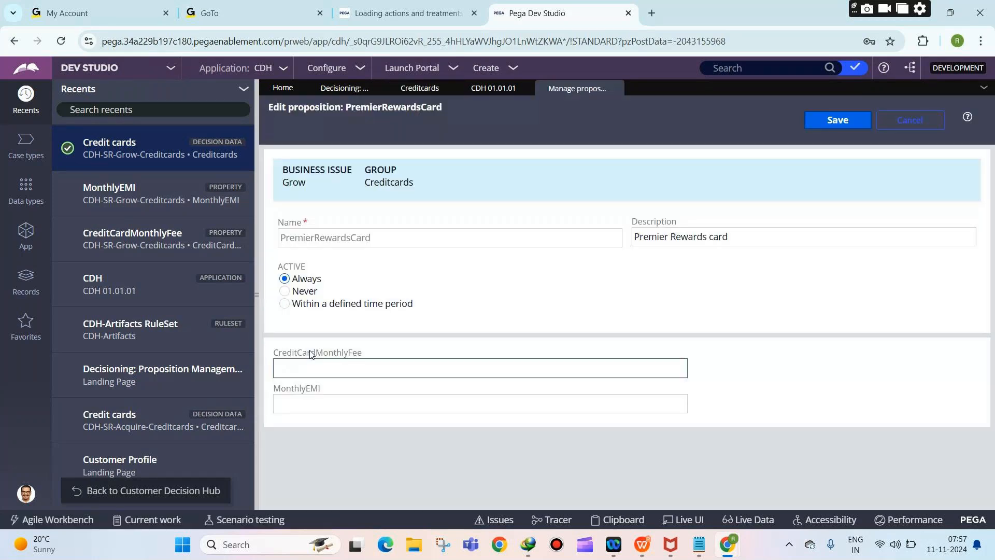
Step: Give PremierRewardsCard a monthly fee of 100 and MonthlyEMI of 6000, and save
left_click(328, 371)
type("100")
left_click(330, 402)
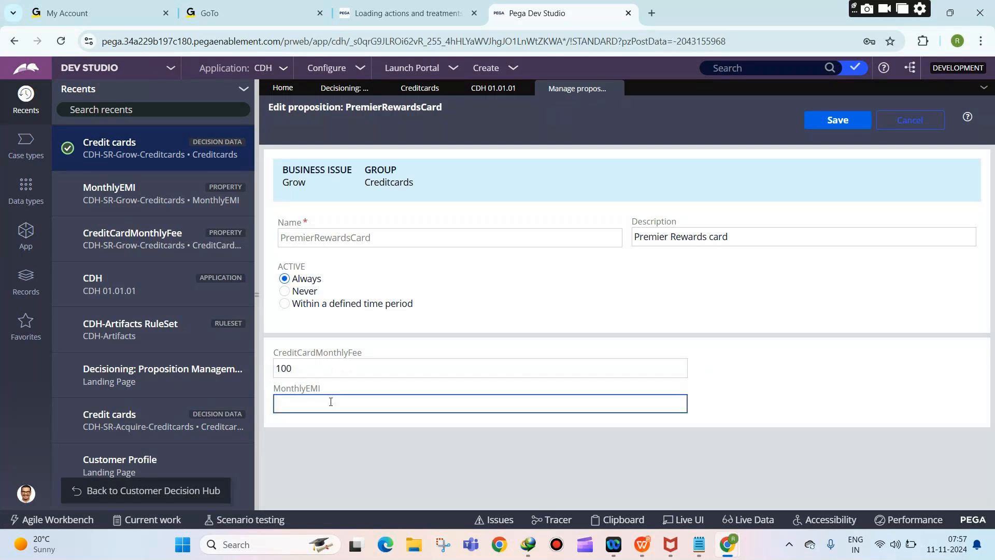
type("6000")
left_click(850, 127)
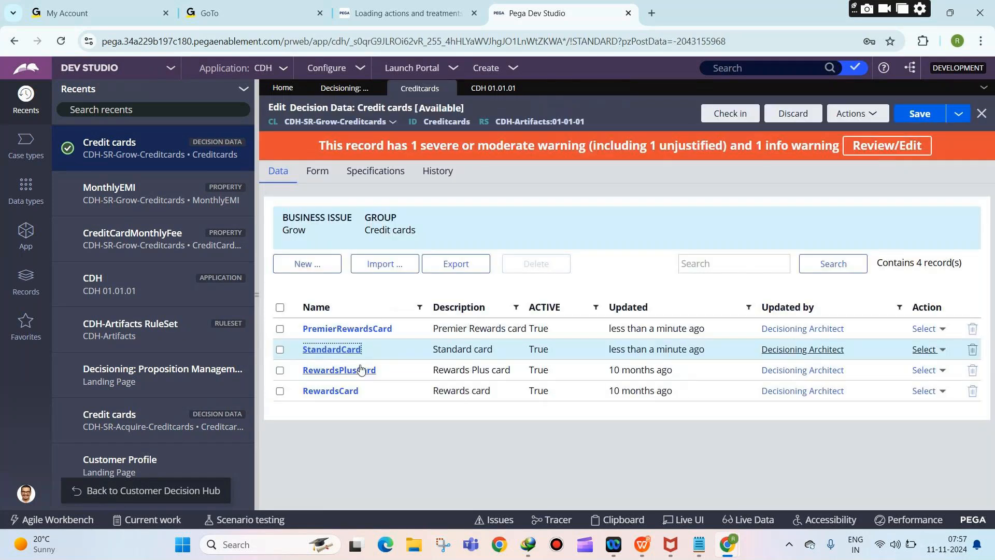
Step: Give RewardsPlusCard a monthly fee of 50 and MonthlyEMI of 3000, and save
left_click(361, 369)
left_click(331, 366)
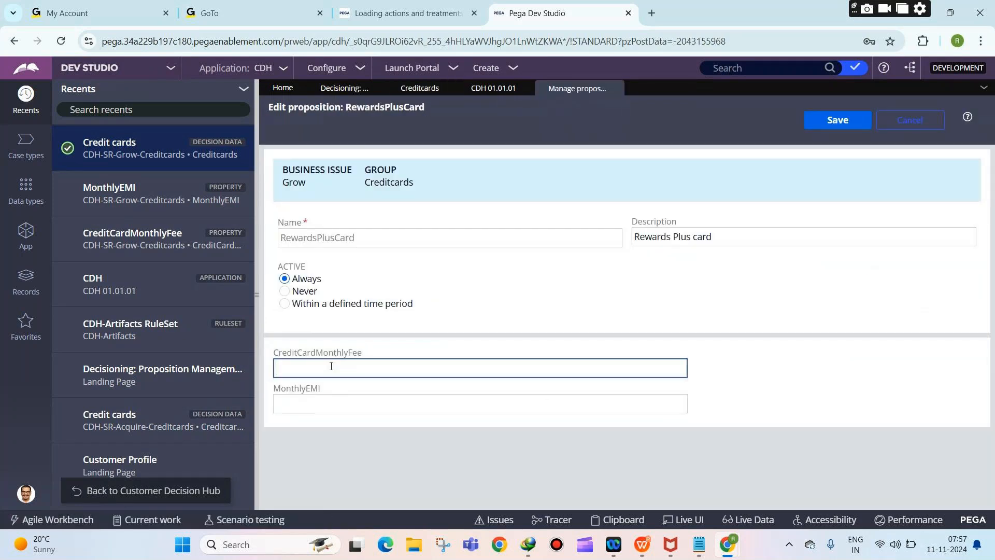
type("50")
left_click(342, 404)
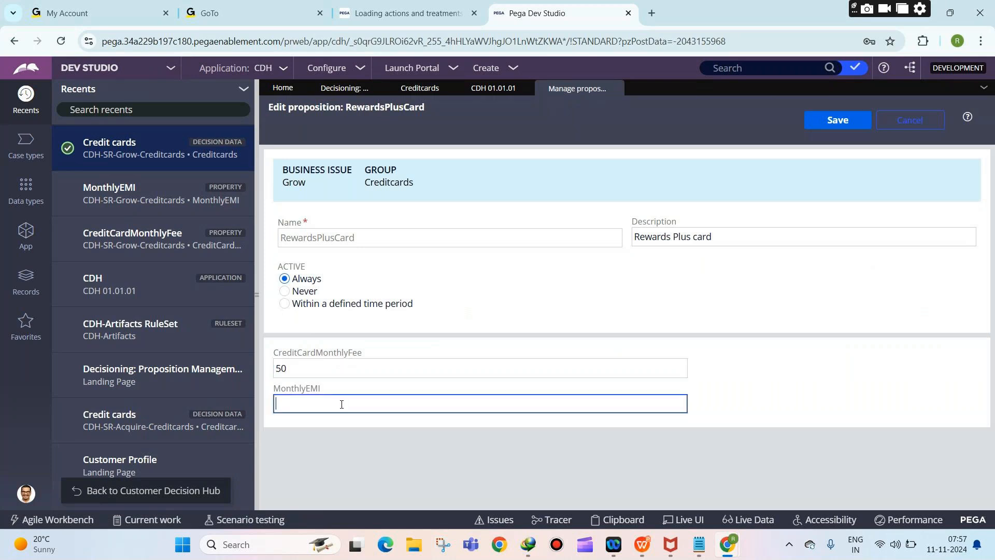
type("3000")
left_click(855, 122)
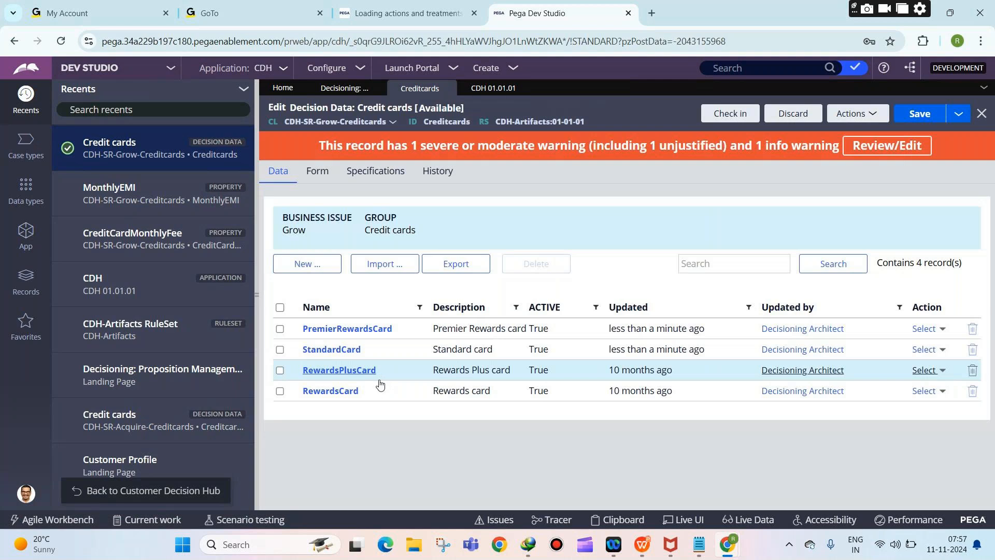
Step: Give RewardsCard a monthly fee of 10 and MonthlyEMI of 20000, then save the rule
left_click(345, 391)
left_click(313, 369)
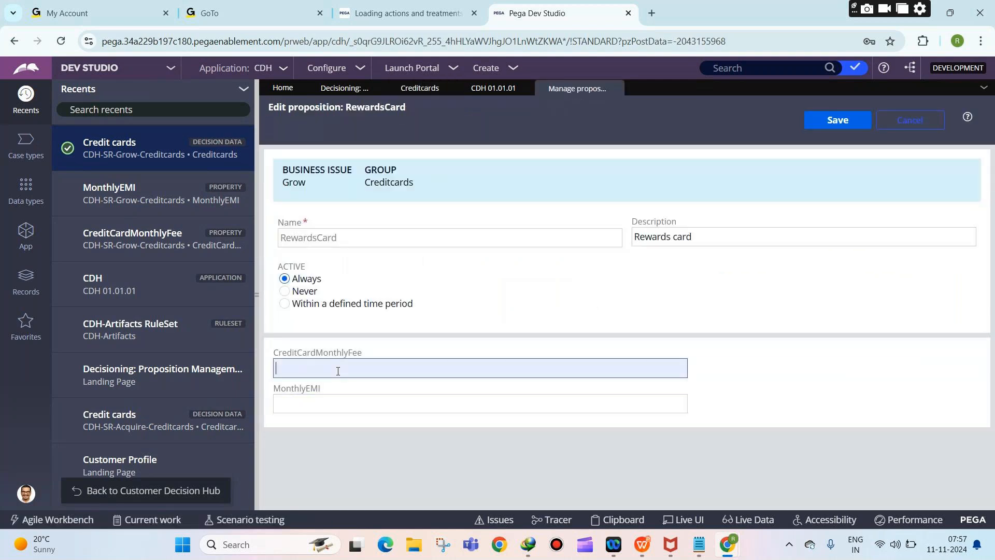
type("10")
left_click(333, 396)
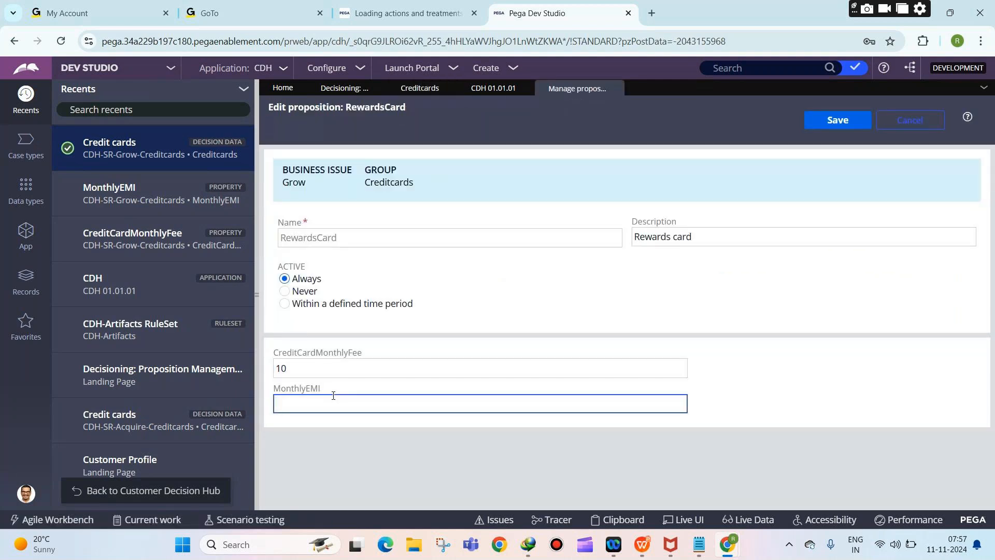
type("20000")
left_click(832, 124)
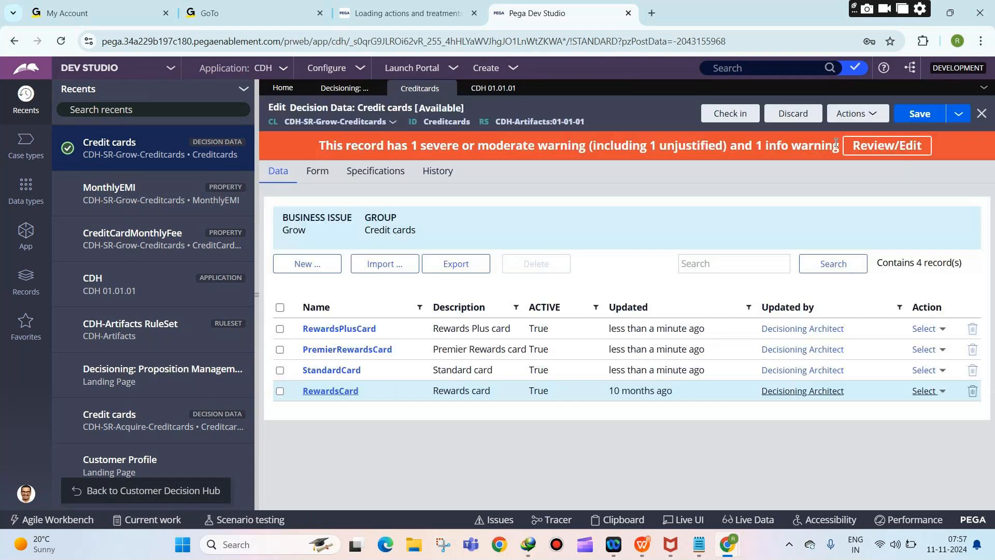
left_click(920, 114)
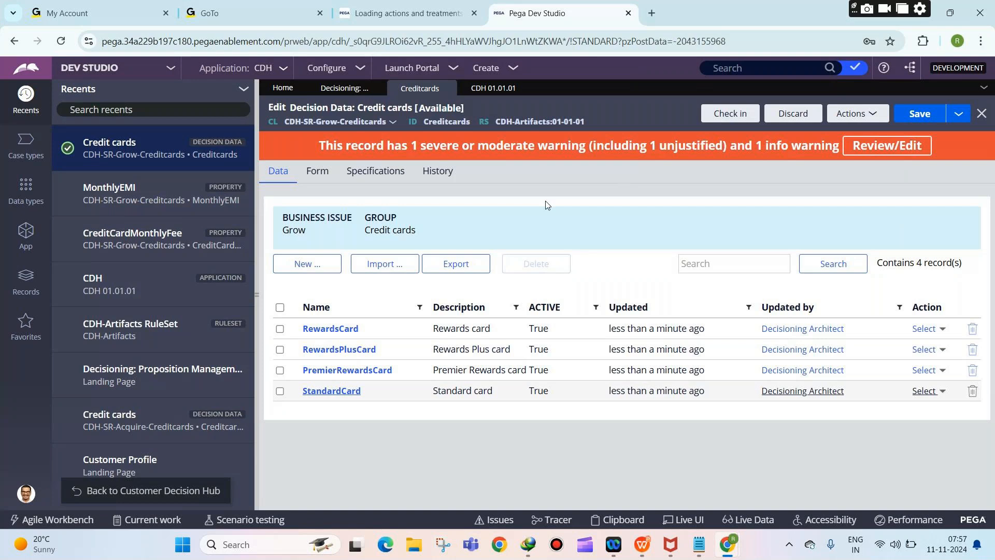
left_click(317, 172)
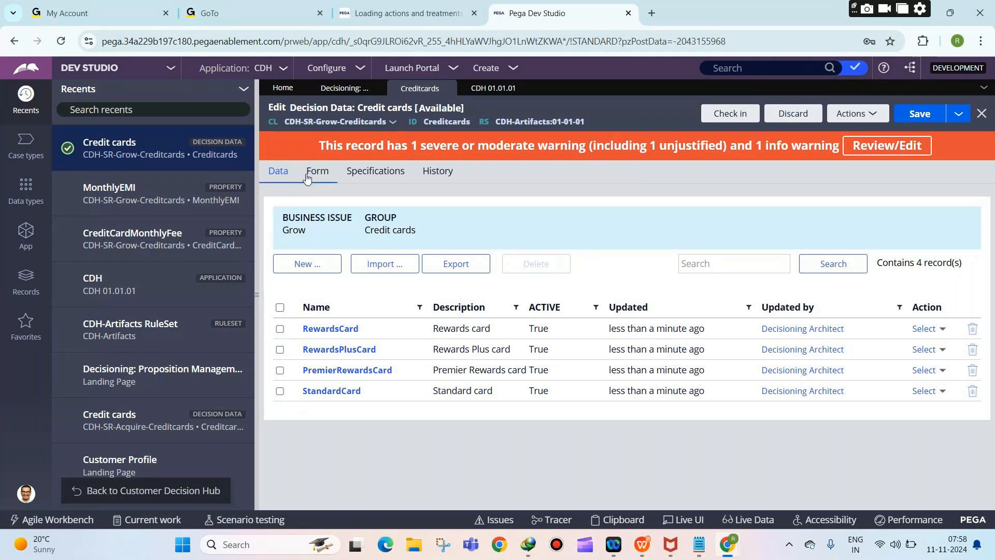
left_click(316, 171)
scroll(404, 252, "down", 3)
scroll(399, 248, "down", 5)
scroll(395, 247, "down", 15)
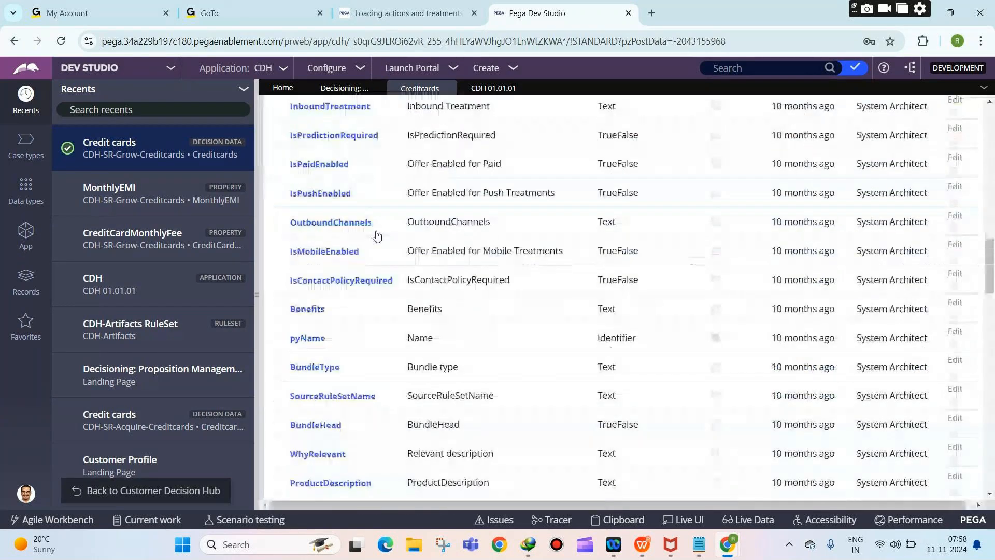
scroll(395, 253, "down", 10)
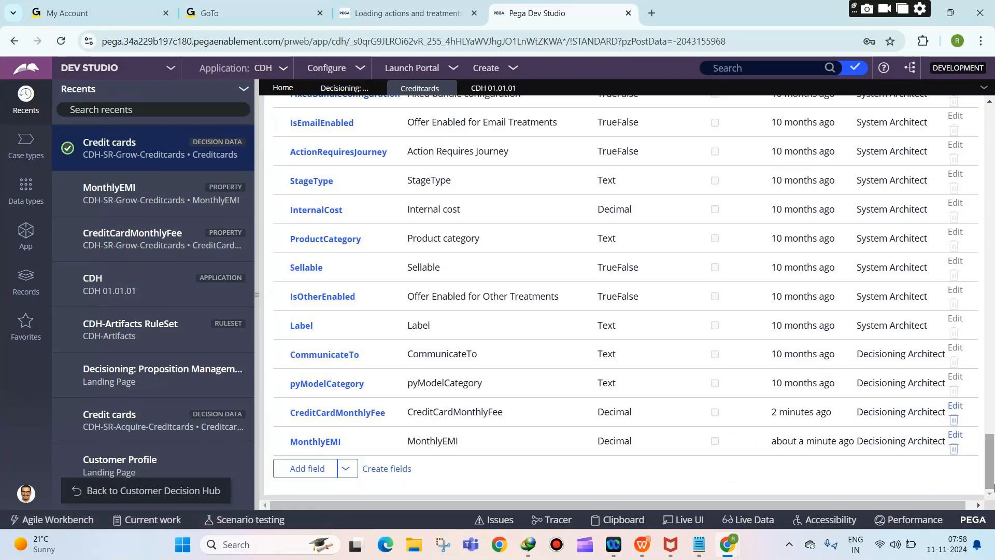
left_click_drag(990, 461, 988, 116)
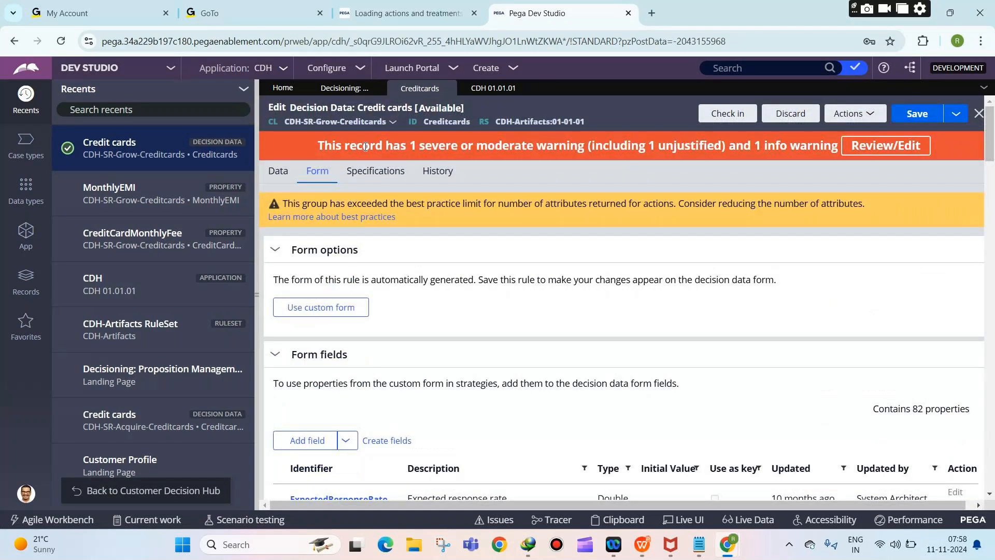
left_click(278, 170)
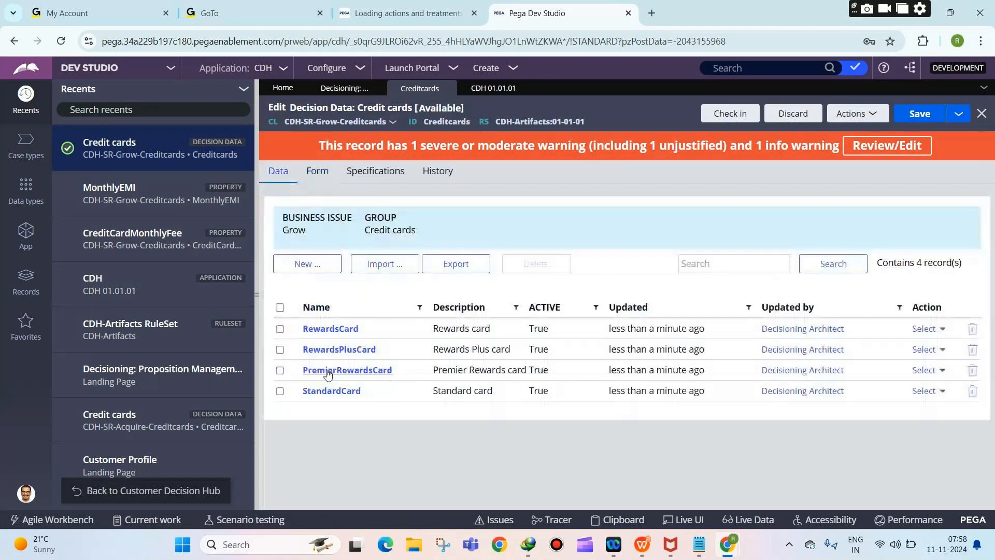
left_click(328, 330)
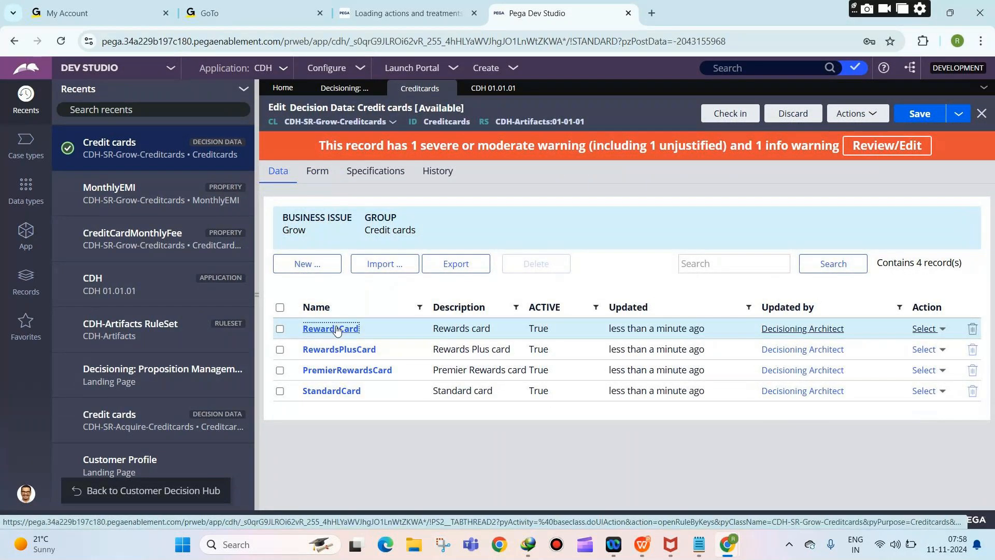
left_click(614, 88)
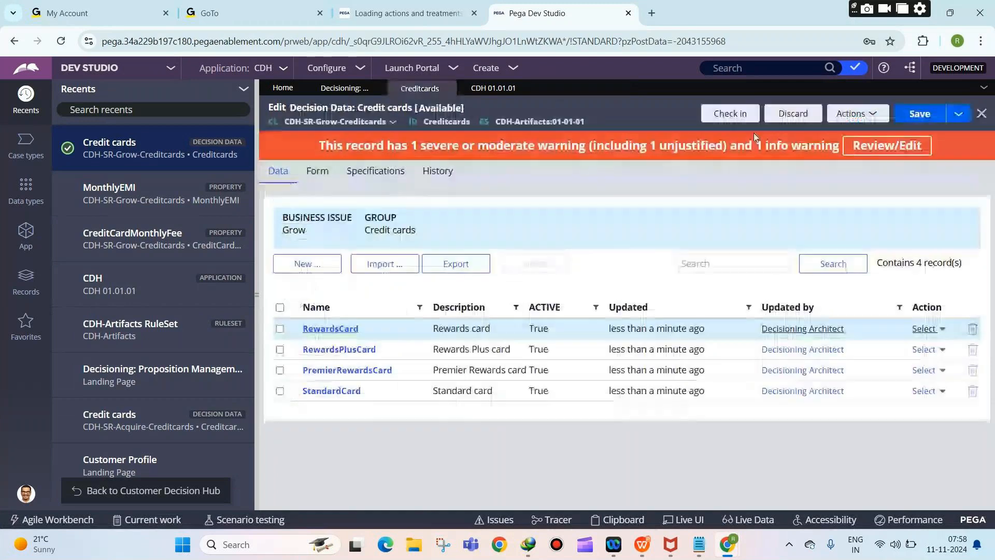
Step: Check in the Credit cards rule with 'WIP' as both the comment and the justification
left_click(736, 114)
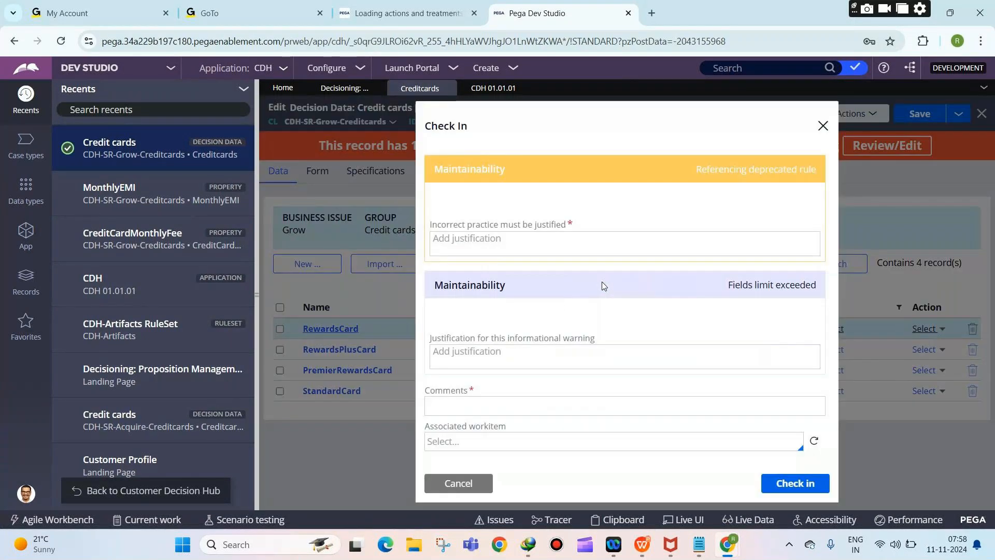
left_click(618, 386)
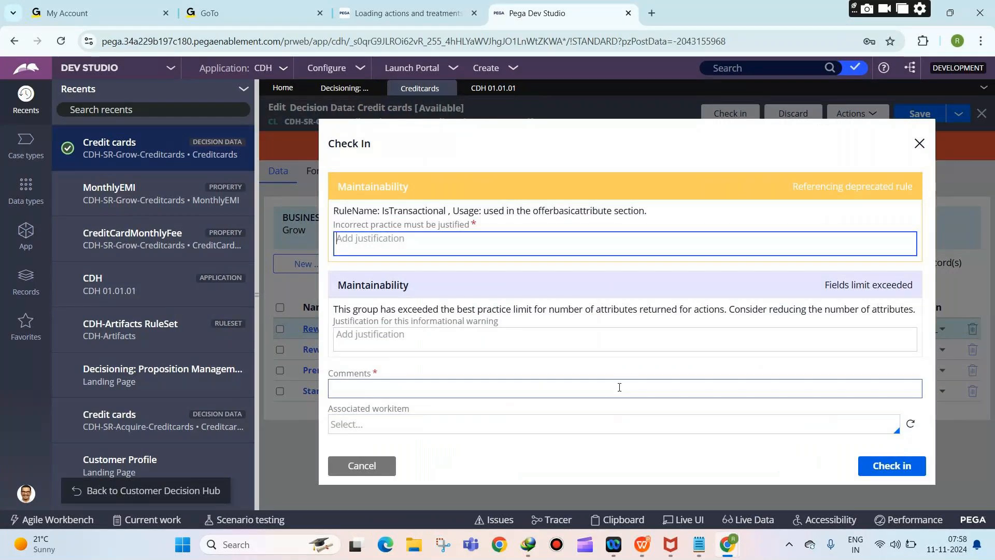
type("WIP")
key("Return")
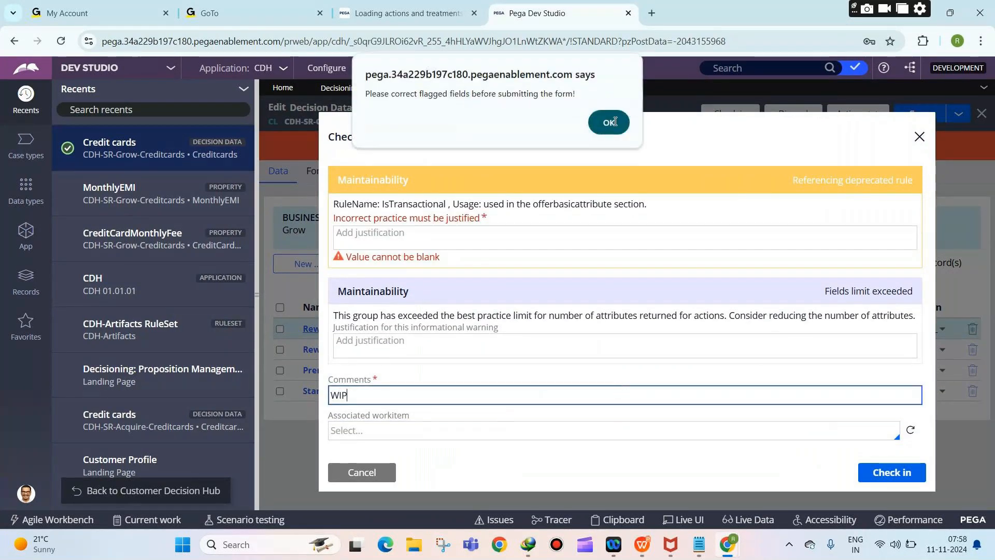
key("Return")
left_click(595, 233)
type("WIP")
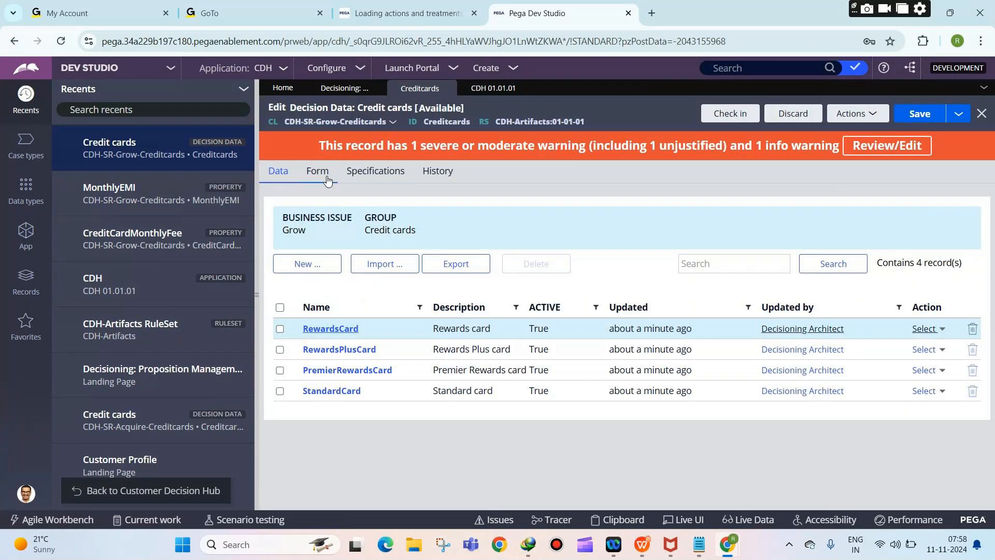
left_click(318, 171)
scroll(448, 306, "down", 15)
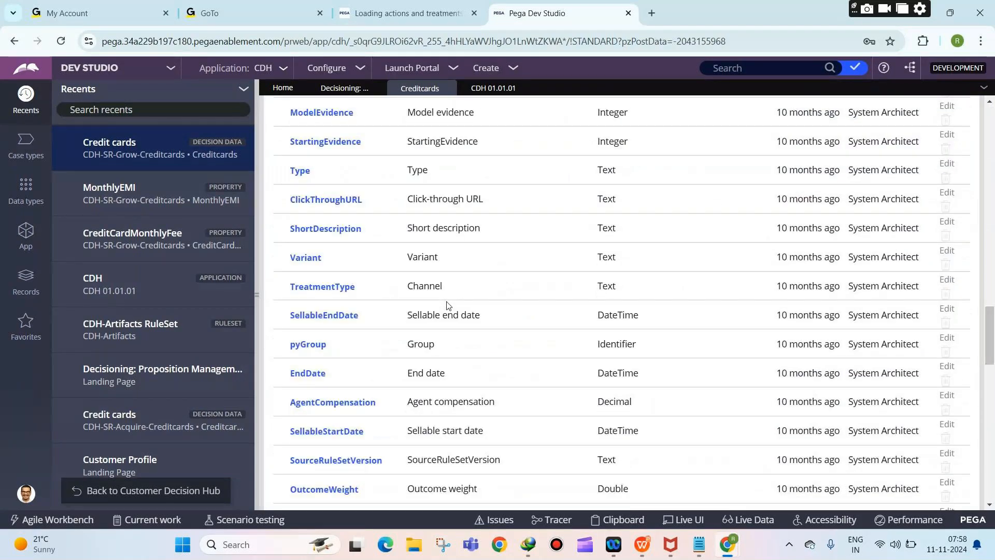
scroll(448, 306, "down", 8)
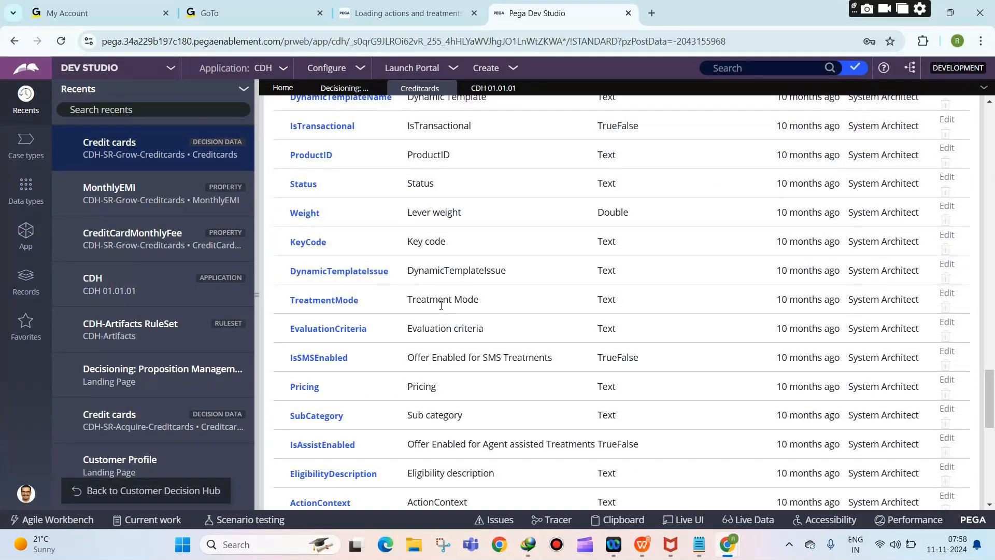
scroll(441, 306, "down", 8)
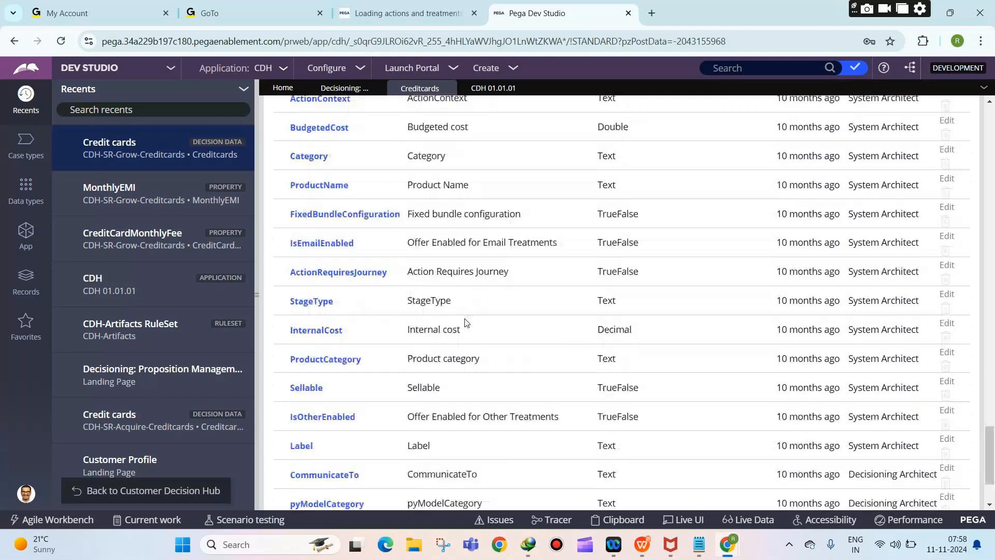
scroll(465, 323, "down", 3)
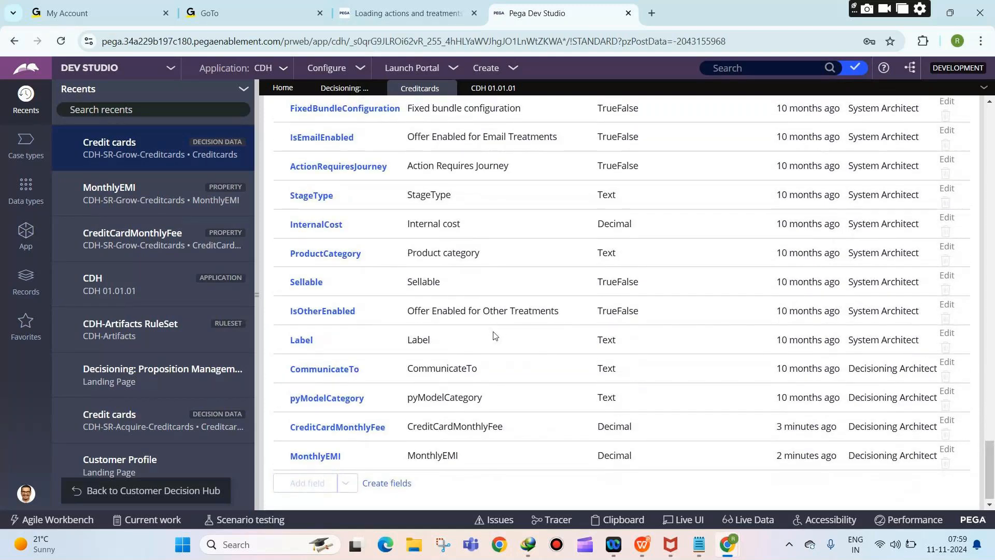
scroll(494, 336, "up", 15)
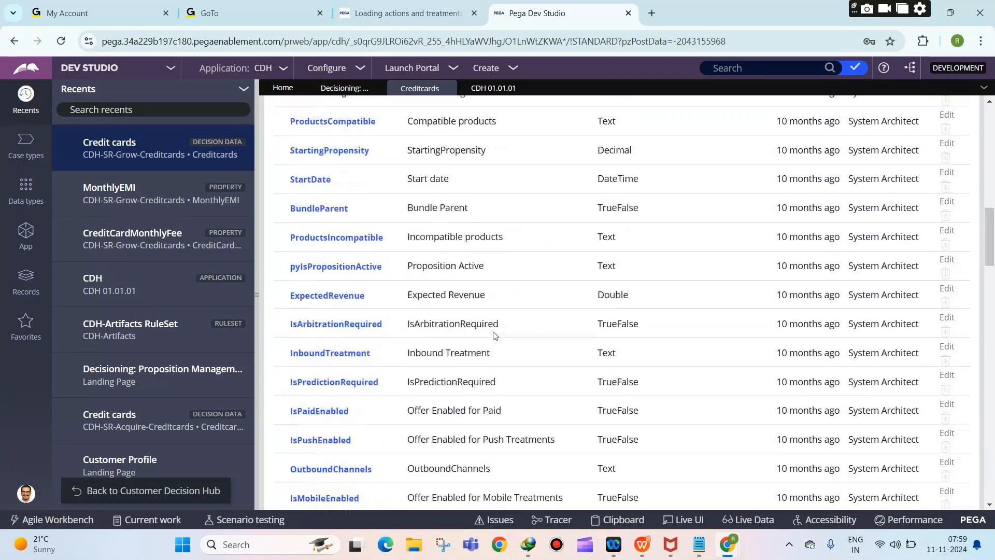
scroll(493, 336, "up", 6)
scroll(385, 268, "up", 7)
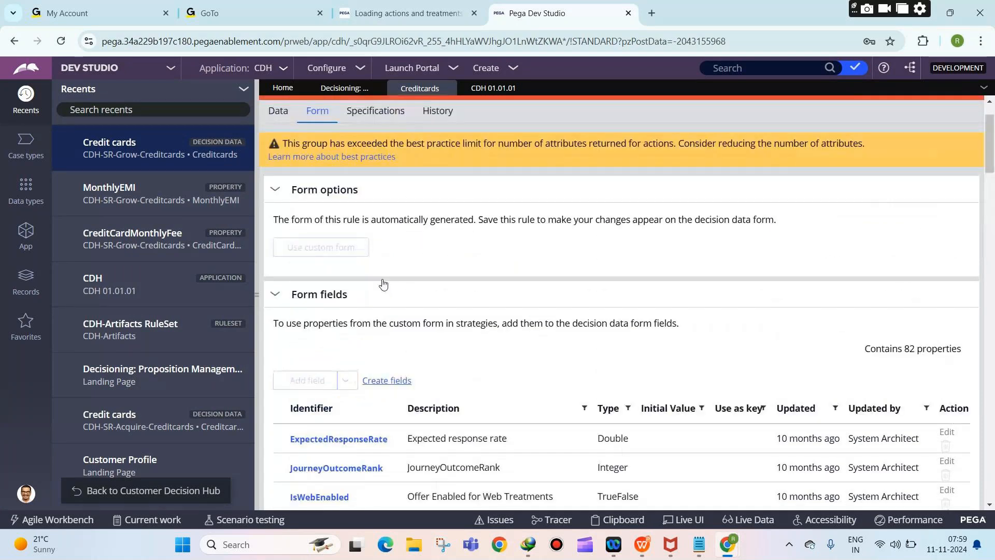
left_click(291, 168)
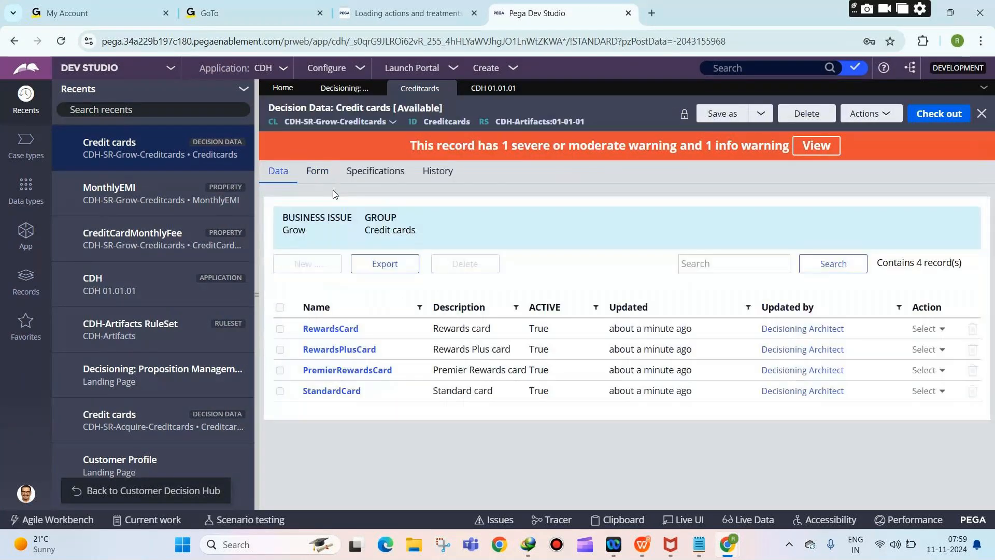
left_click(317, 171)
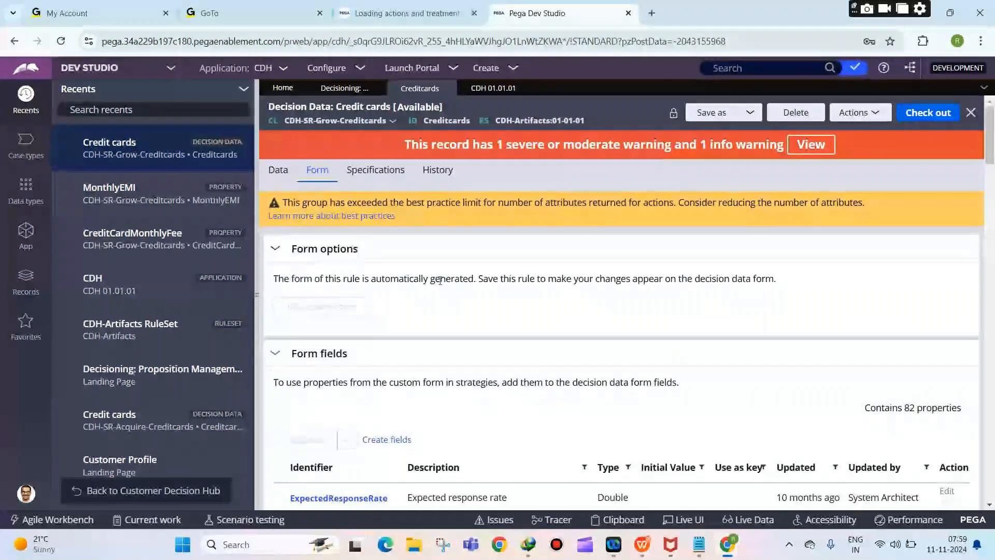
scroll(440, 280, "down", 10)
scroll(310, 187, "up", 10)
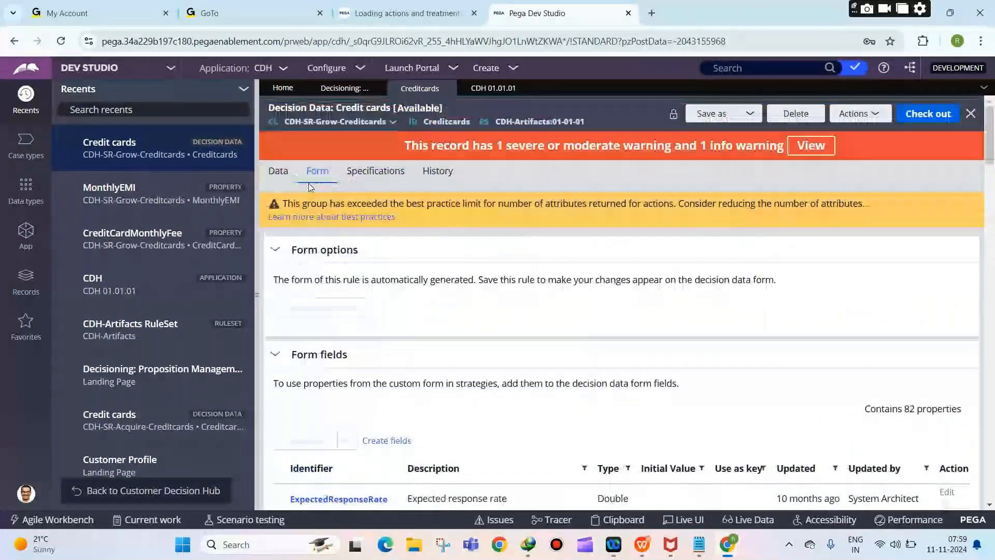
left_click(279, 172)
left_click(647, 473)
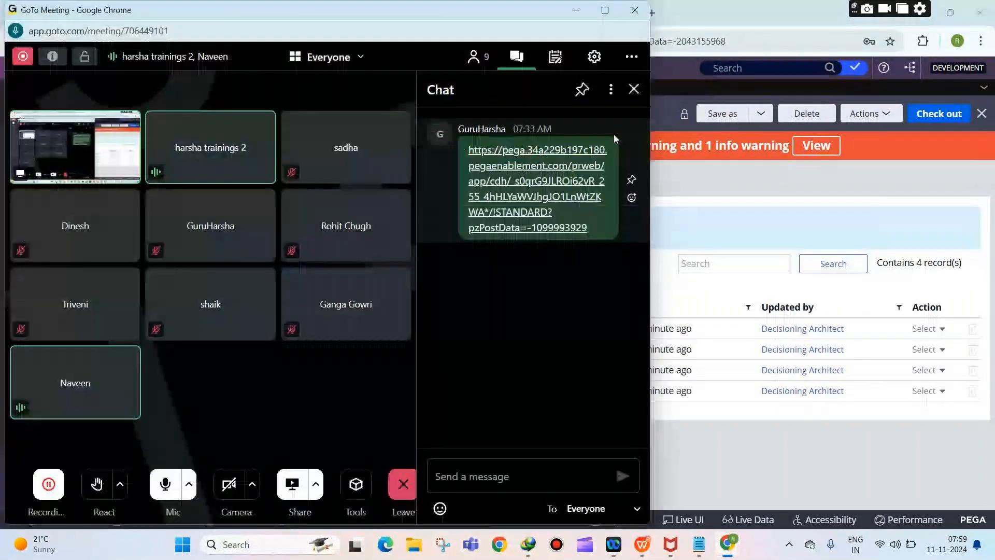
left_click(574, 11)
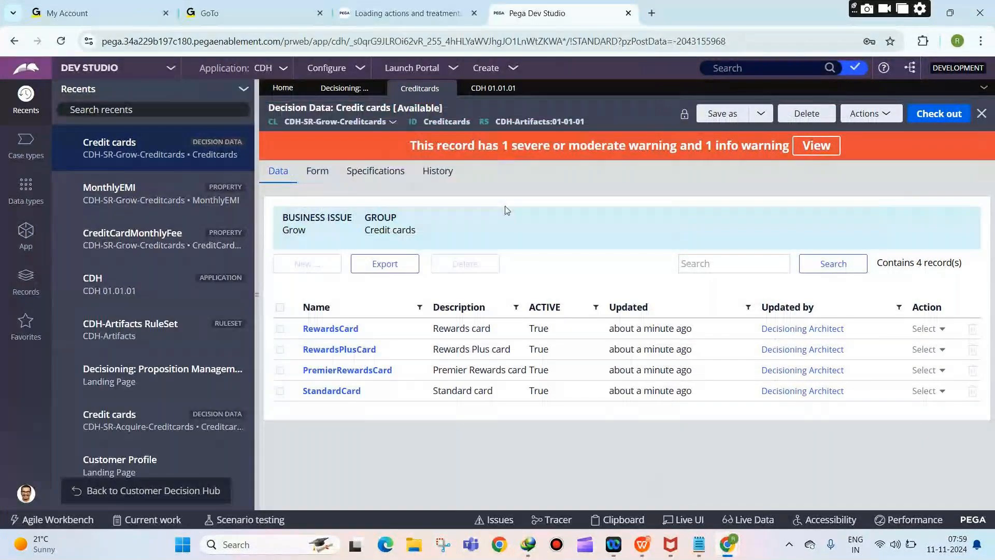
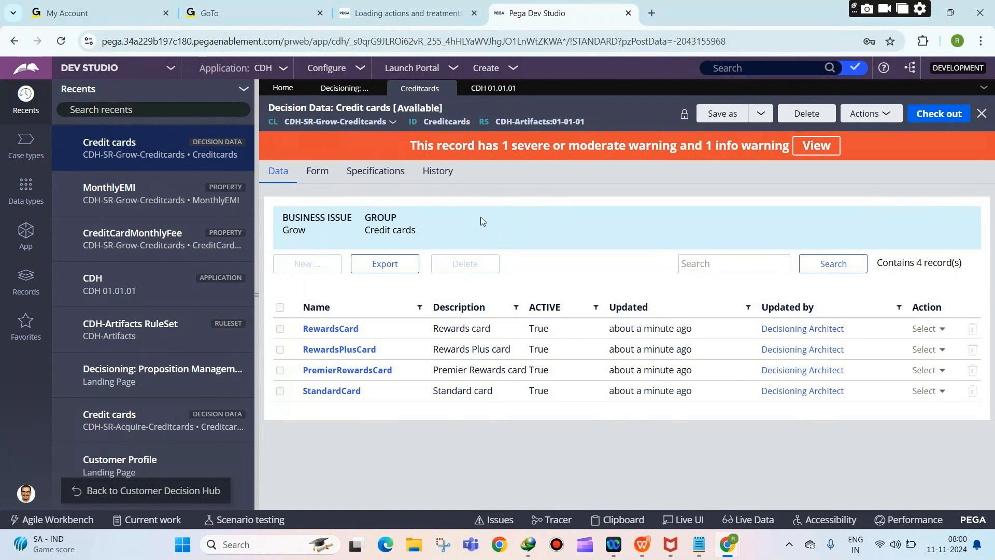
Step: Launch the Customer Decision Hub portal in a new tab and open Content > Actions
left_click(393, 68)
left_click(418, 87)
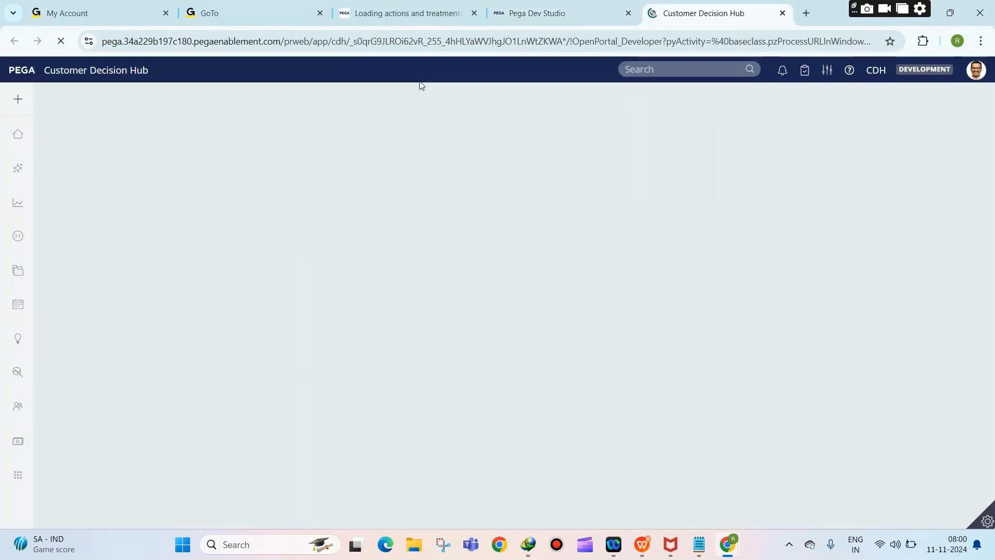
mouse_move(15, 329)
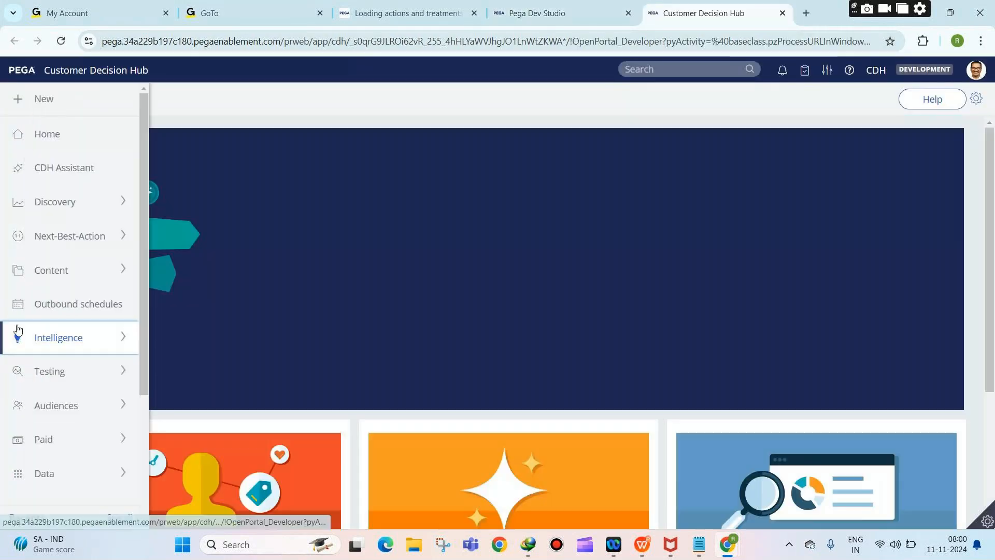
left_click(49, 270)
left_click(42, 300)
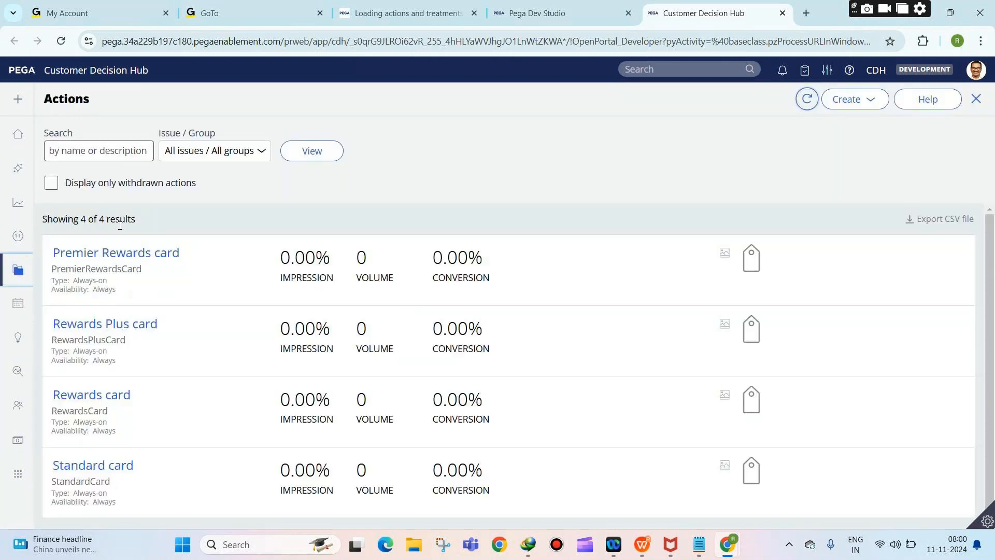
Step: Inspect the Premier Rewards card action's empty Variant field, then close the action
left_click(129, 252)
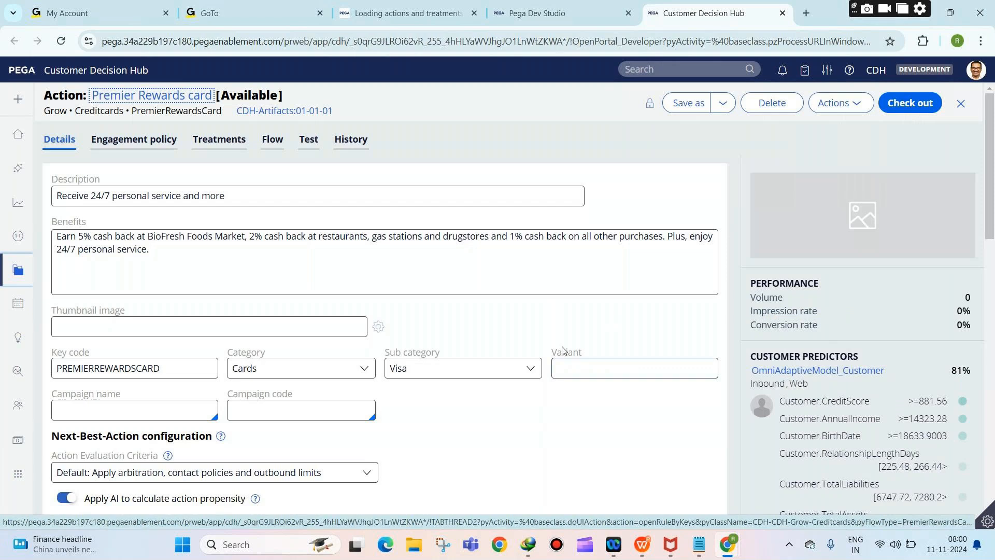
left_click_drag(552, 353, 582, 353)
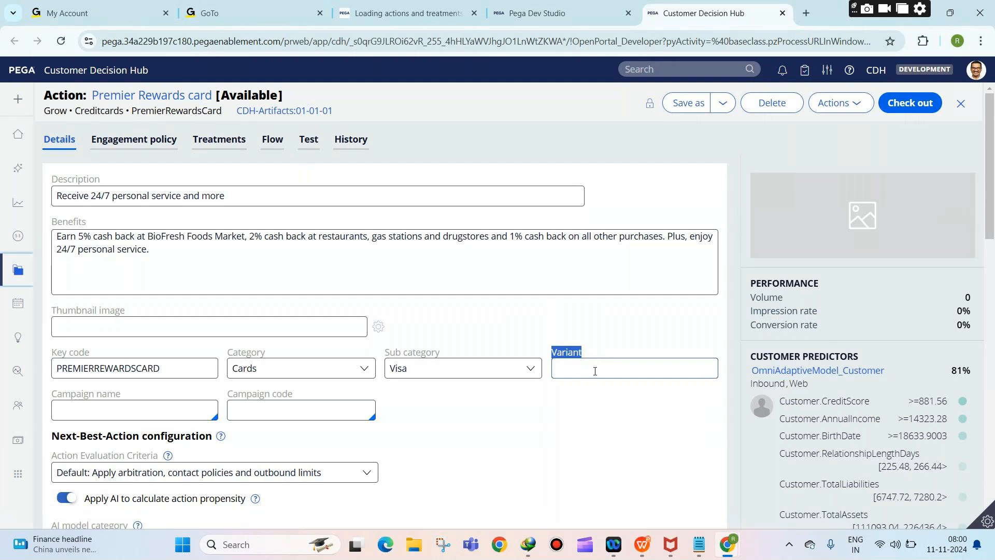
left_click(595, 371)
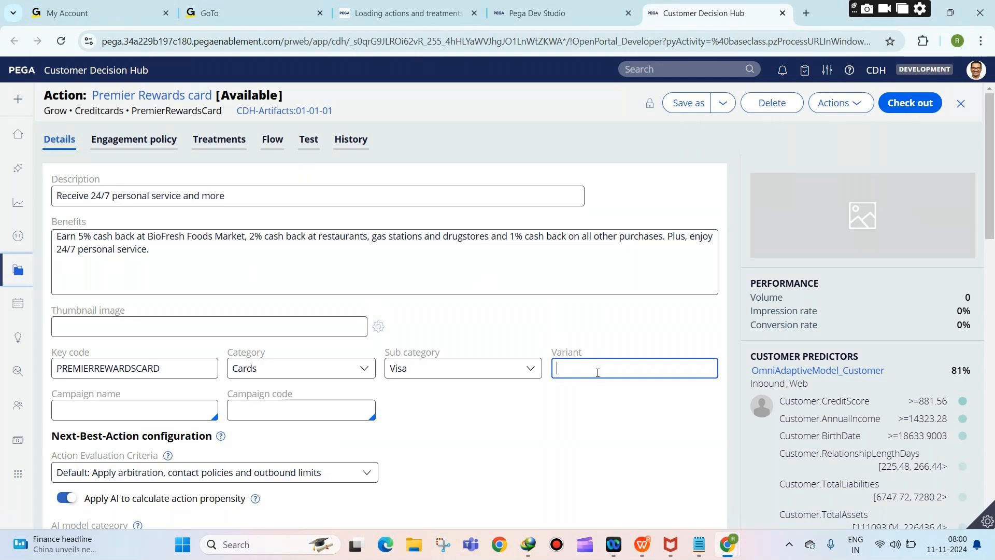
left_click(961, 105)
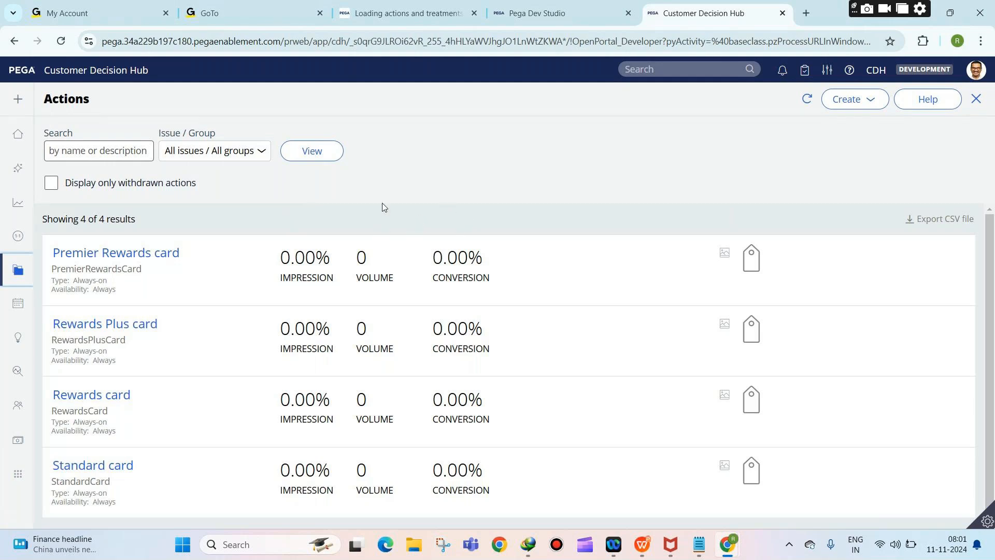
Step: Expand the Intelligence section of the Customer Decision Hub navigation
mouse_move(16, 279)
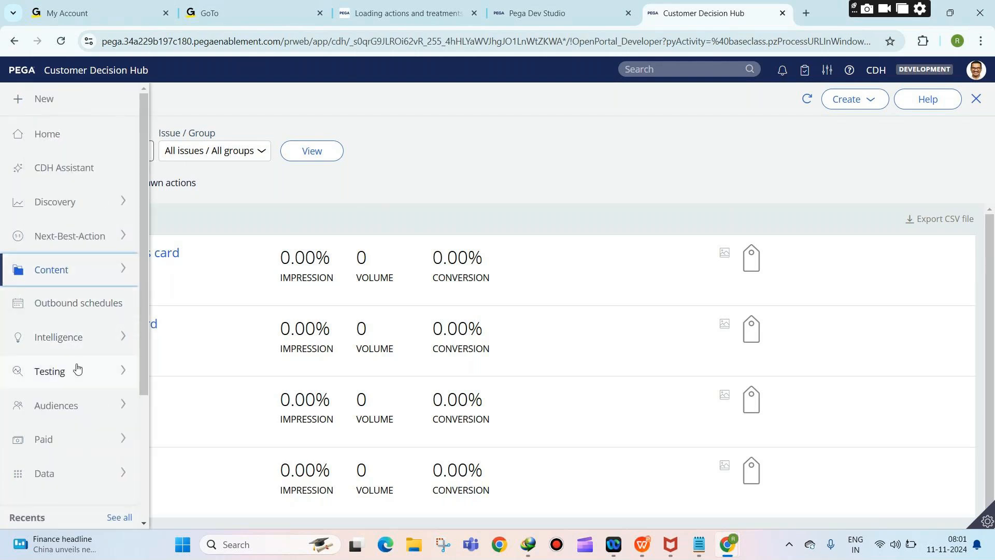
left_click(57, 338)
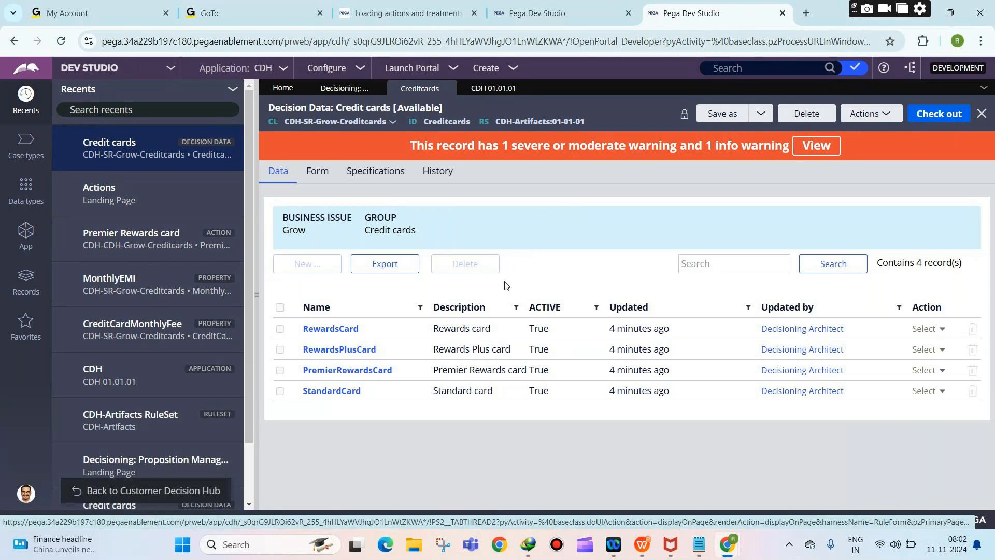
left_click(318, 174)
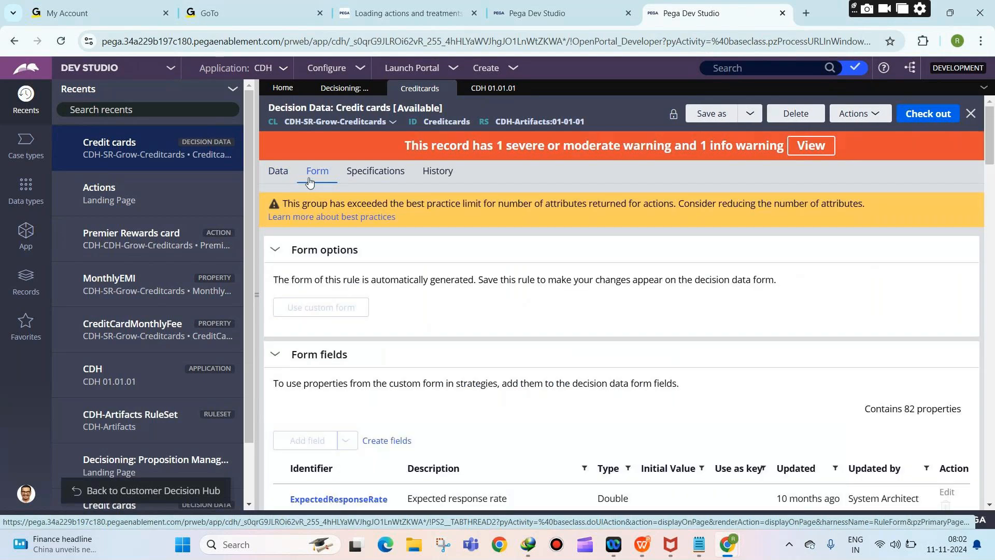
left_click(278, 171)
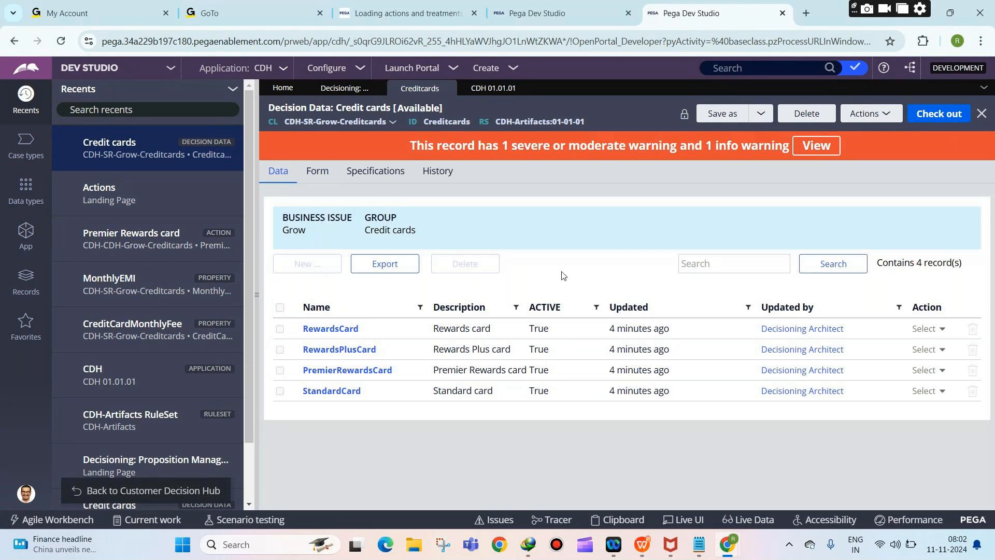
left_click(325, 171)
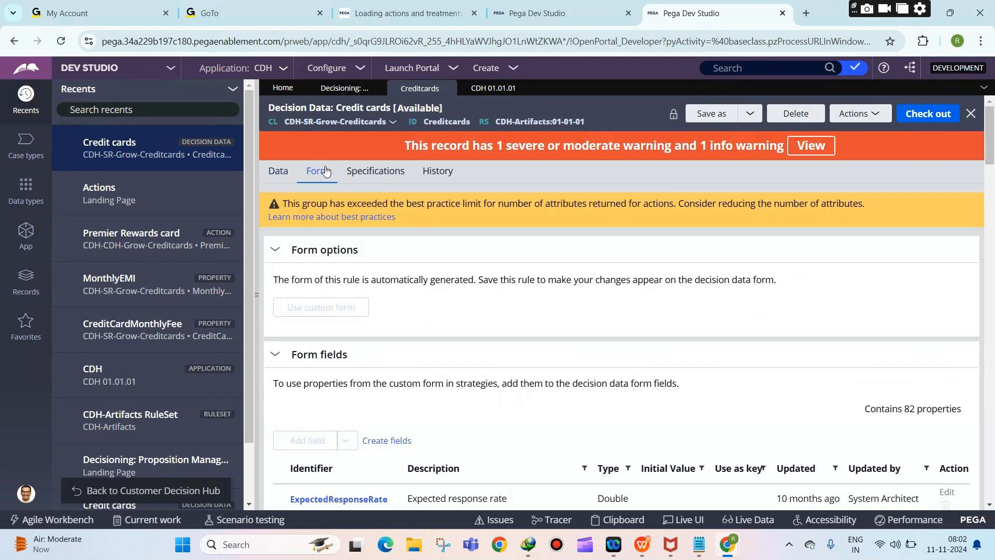
left_click(292, 176)
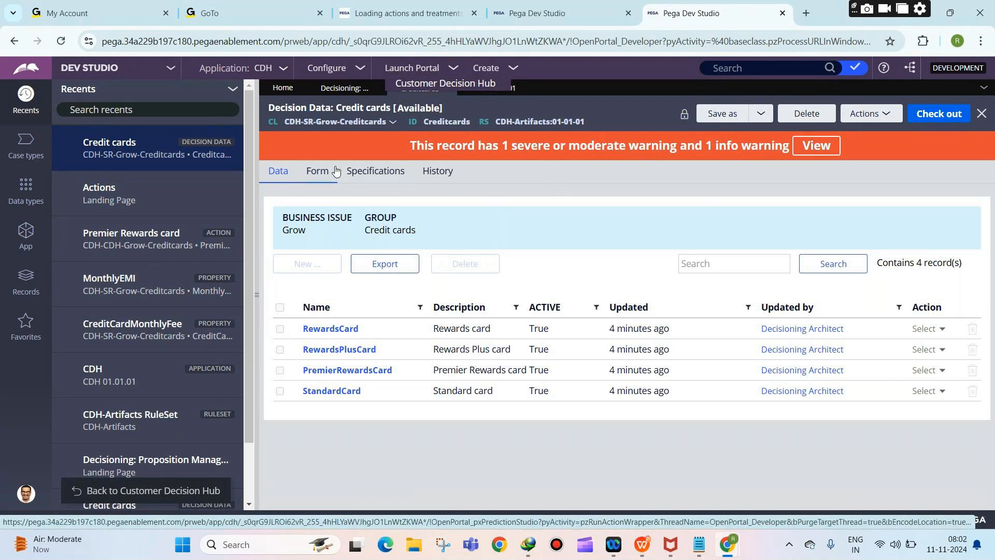
left_click(317, 170)
scroll(410, 251, "down", 10)
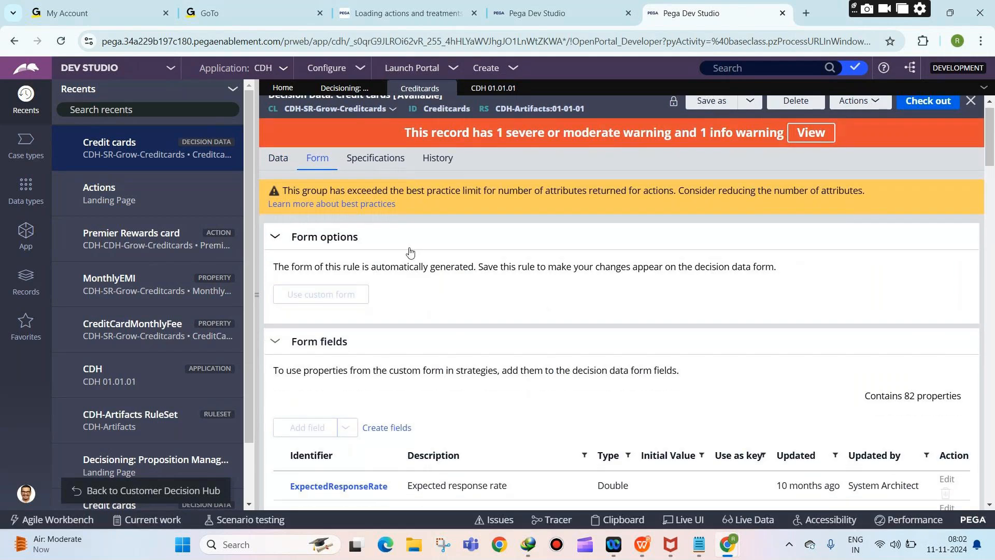
scroll(410, 251, "down", 14)
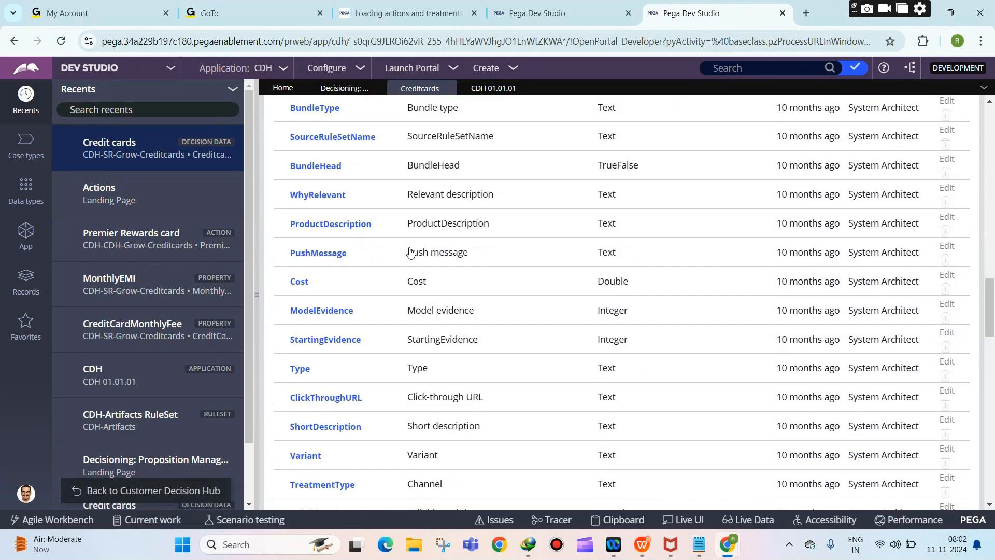
scroll(410, 251, "down", 12)
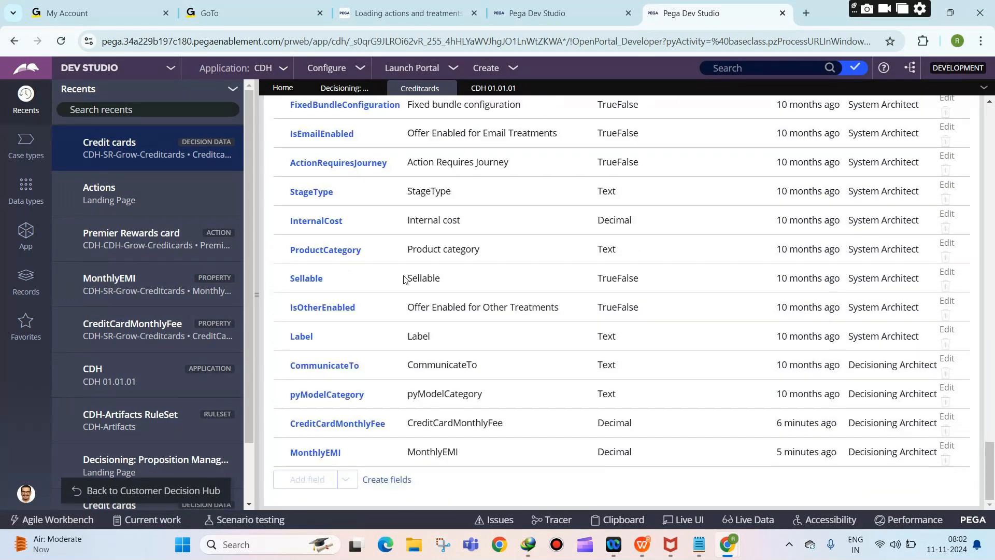
scroll(427, 345, "up", 6)
scroll(427, 345, "up", 20)
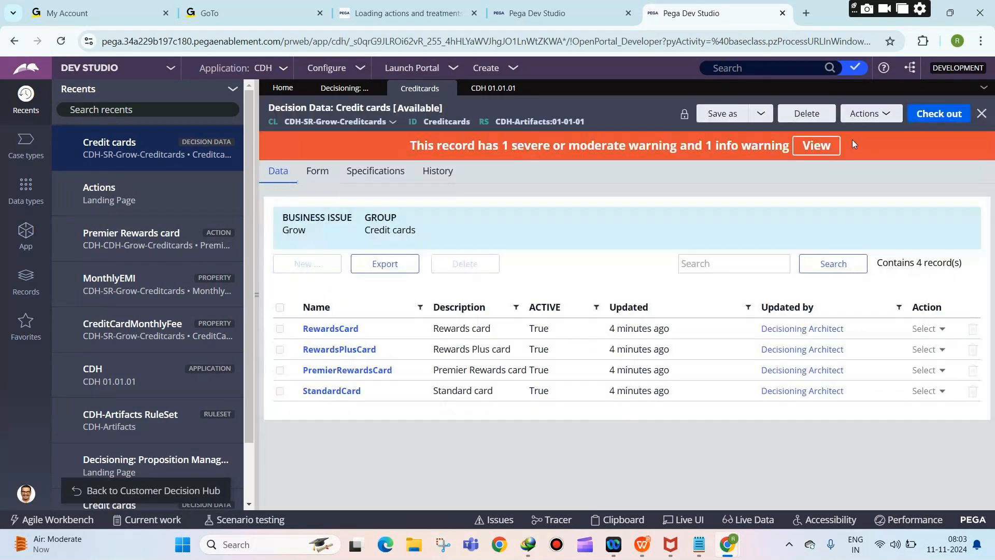
left_click(938, 114)
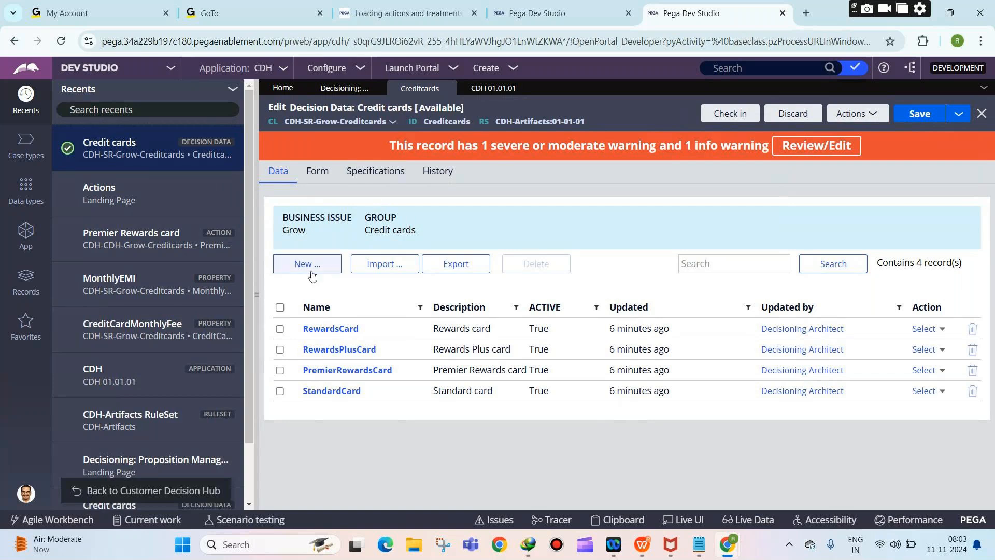
Step: Export the Credit cards records to CSV and open the downloaded Grow-Creditcards file
left_click(452, 270)
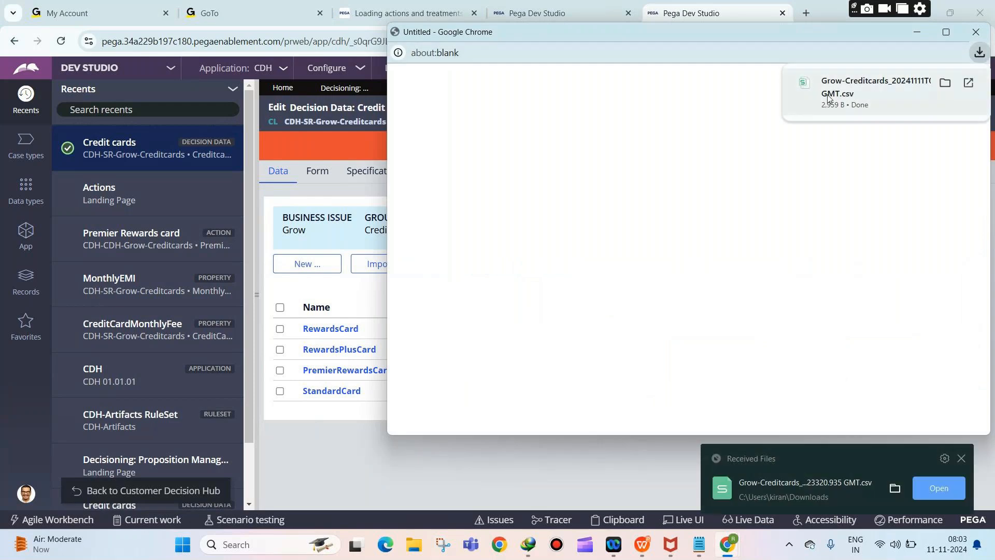
left_click(844, 100)
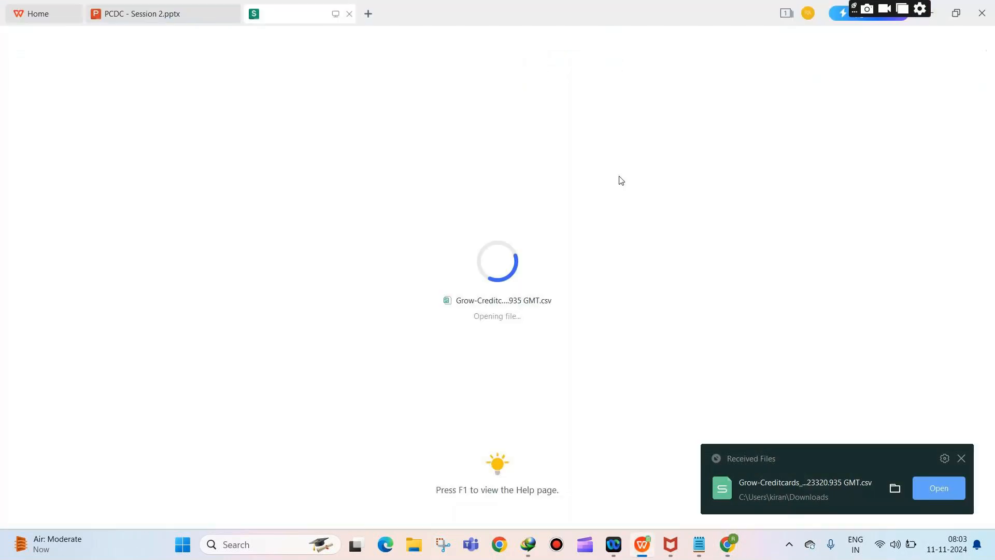
Step: Dismiss the Received Files notification and bring the Notepad notes to the front
left_click(960, 459)
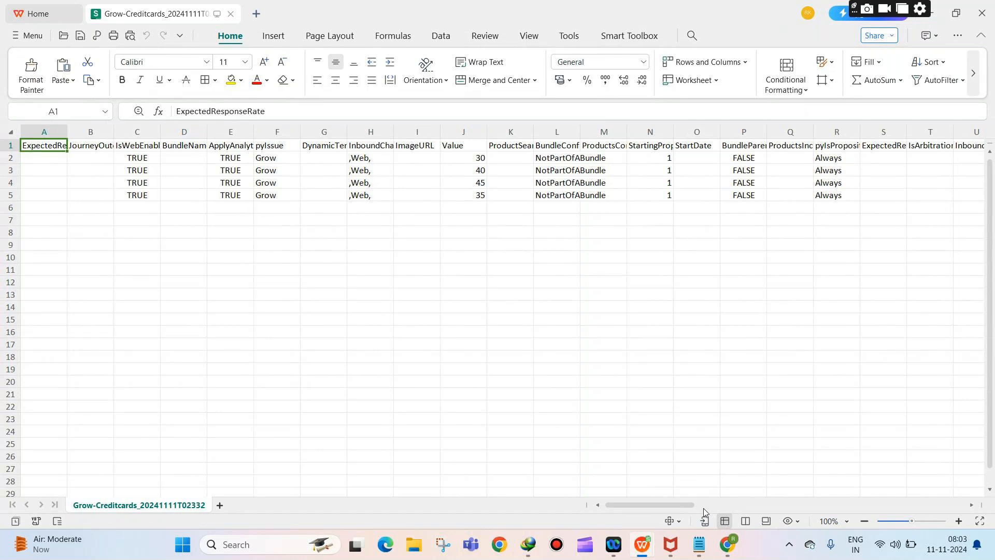
left_click(689, 549)
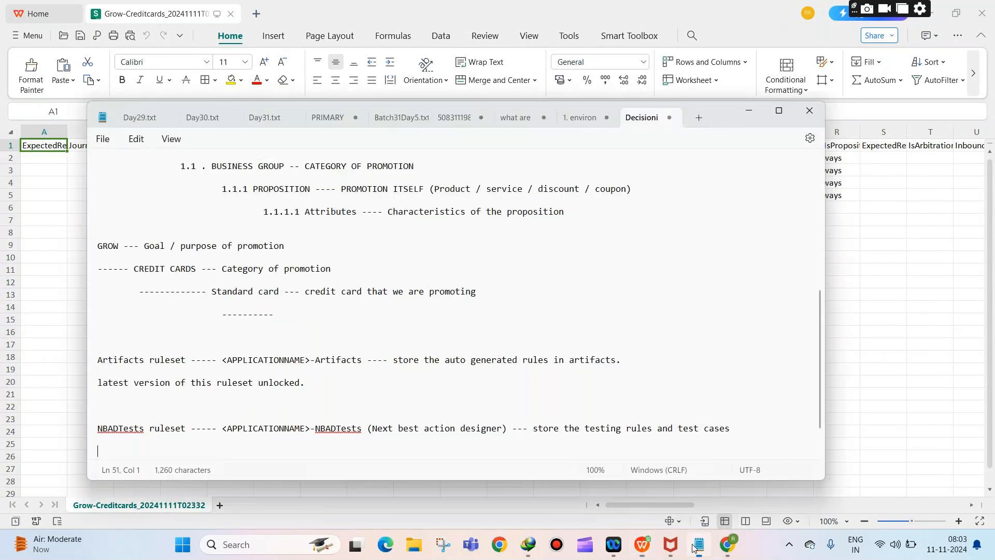
Step: Note GROW as BUSINESS ISSUE .pyIssue and CREDIT CARDS as BUSINESS GROUP .pyGroup
left_click(281, 265)
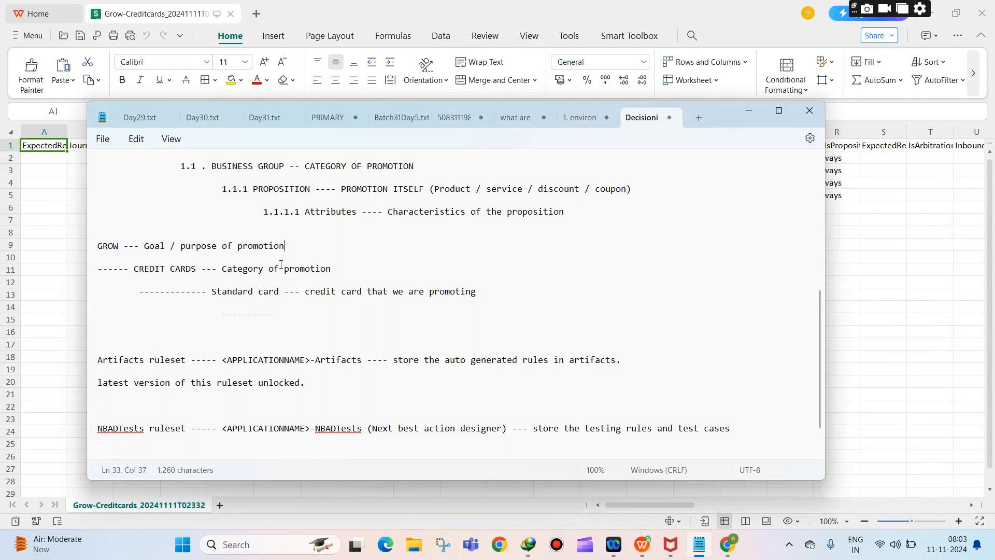
type("--- BUSINESS ISSUE --- .pyIssue")
left_click(342, 270)
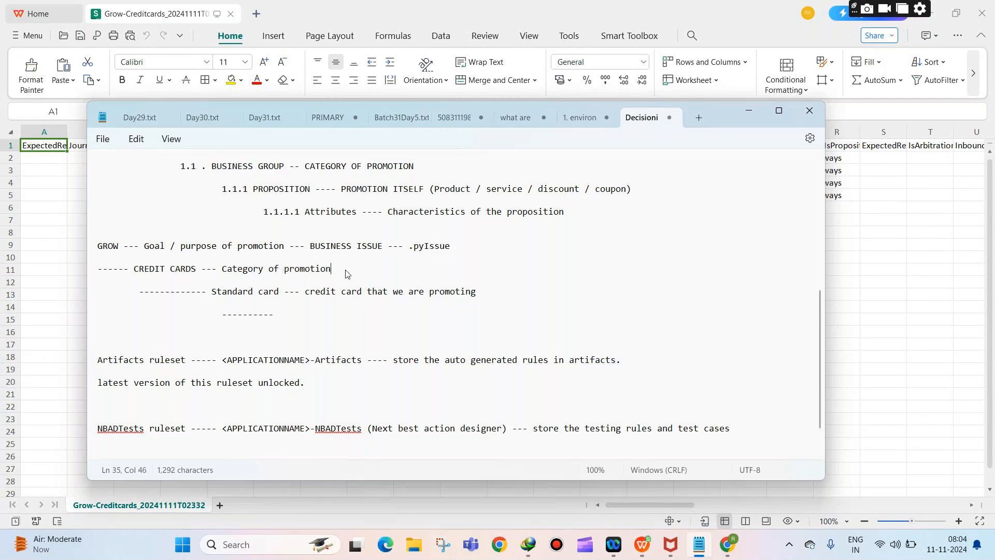
type("---- US")
key("BackSpace")
key("BackSpace")
type("BUIS")
key("BackSpace")
key("BackSpace")
type("SINESS GROUP")
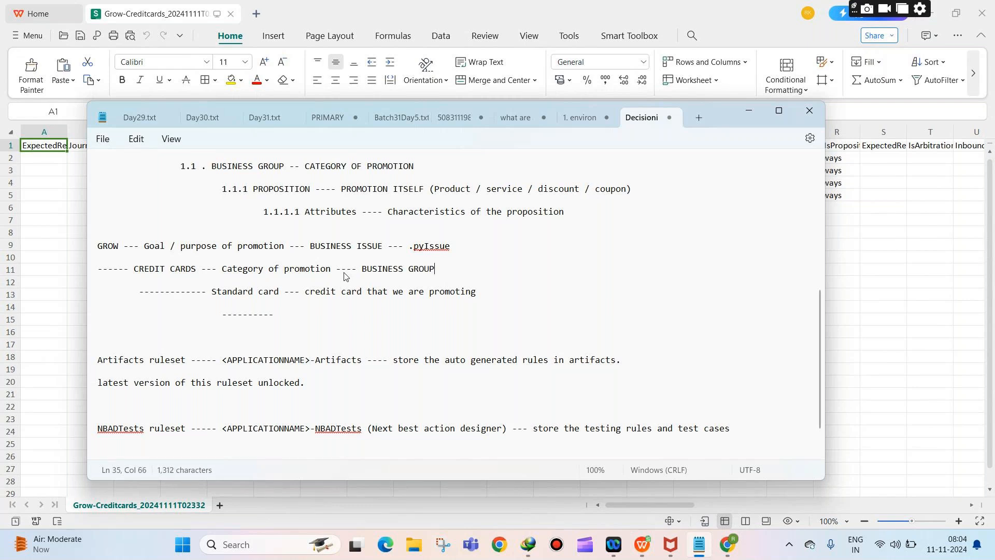
type(" --- .pyGroup")
Step: Note Standard card as PROPOSITION .pyName and highlight the .pyIssue and .pyName properties
left_click(484, 294)
type("--- ")
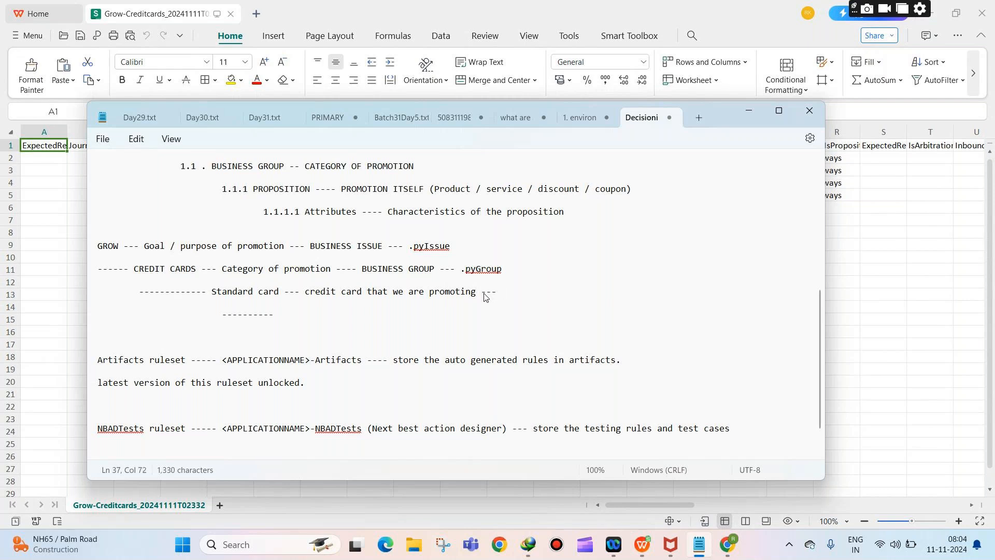
type("PROMOTI")
key("BackSpace")
key("BackSpace")
key("BackSpace")
key("BackSpace")
type("PROPOSITION --- .pyName")
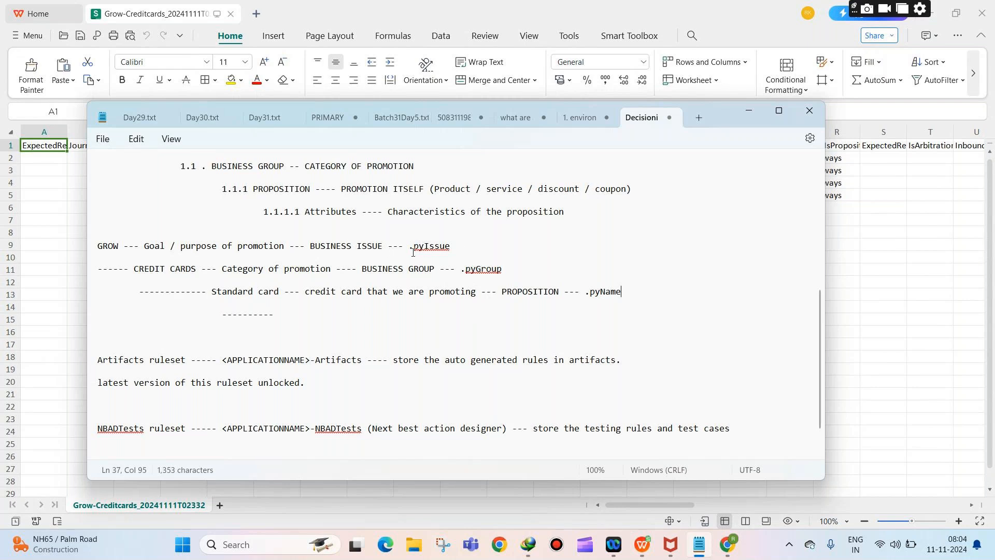
left_click_drag(409, 246, 503, 273)
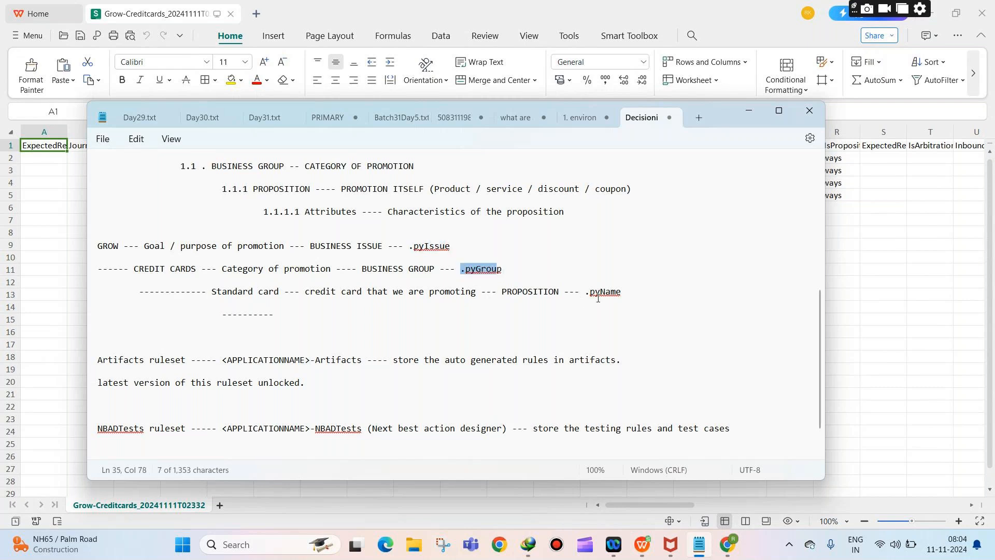
left_click_drag(583, 292, 630, 295)
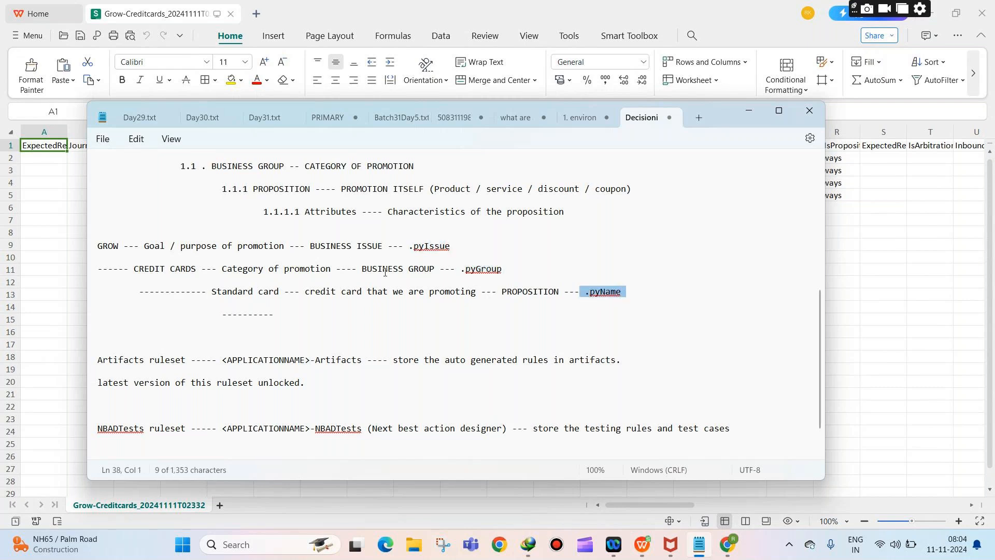
left_click(840, 285)
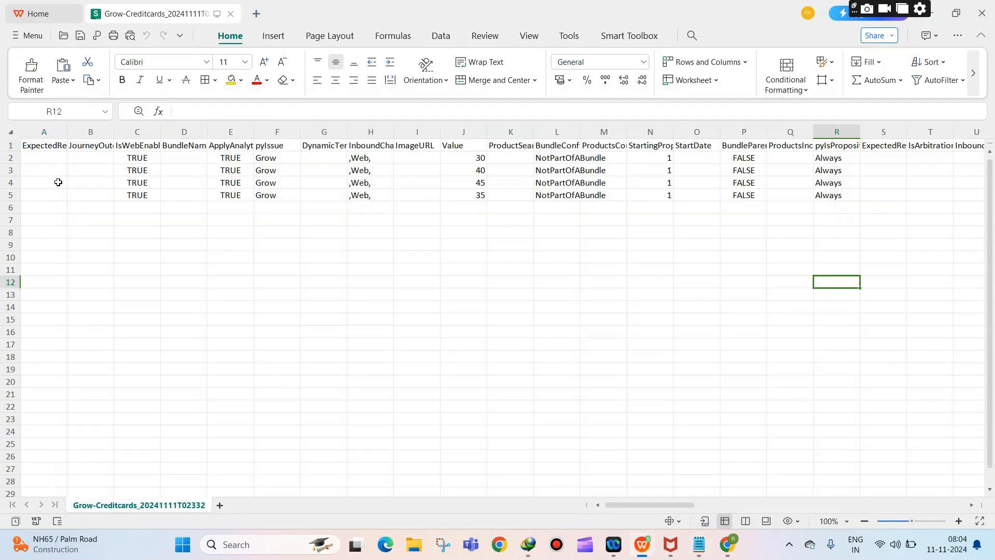
Step: Copy the StandardCard row 5 into the empty row 6
left_click_drag(267, 170, 271, 198)
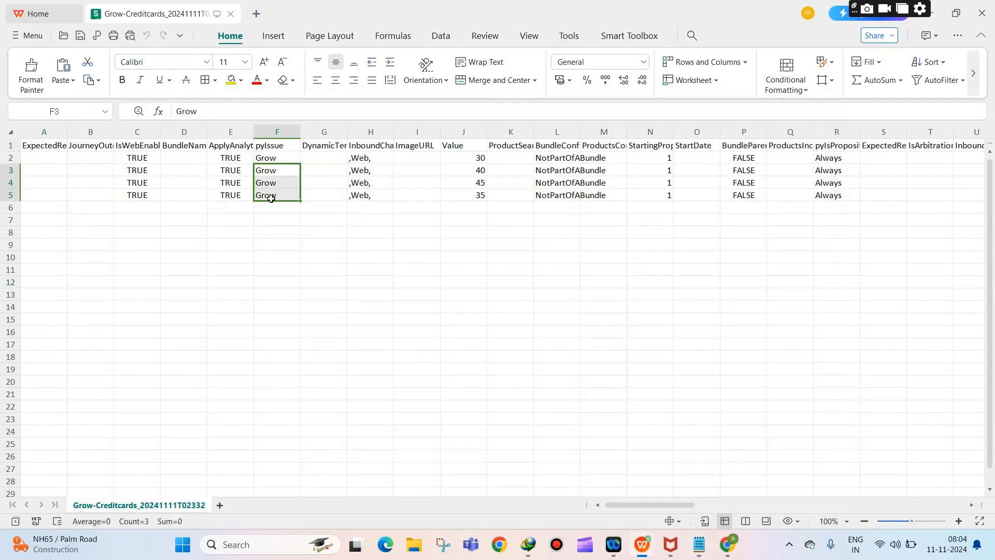
left_click(262, 207)
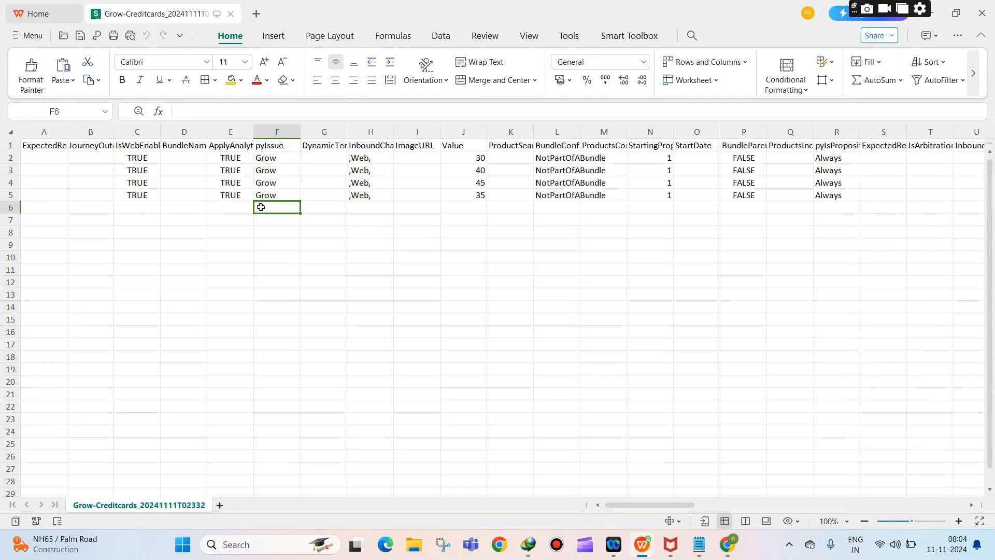
left_click(8, 195)
key("ctrl+c")
left_click(9, 208)
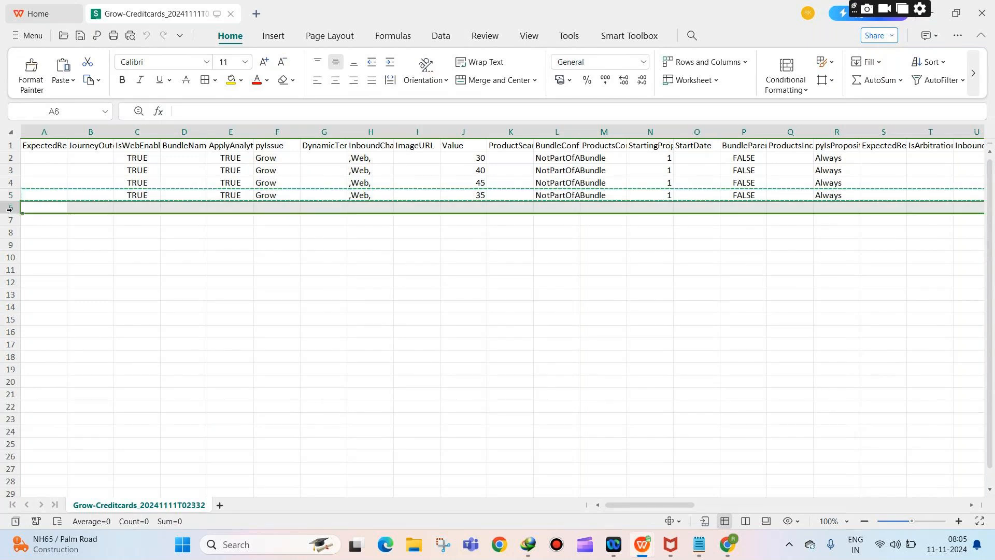
key("ctrl+v")
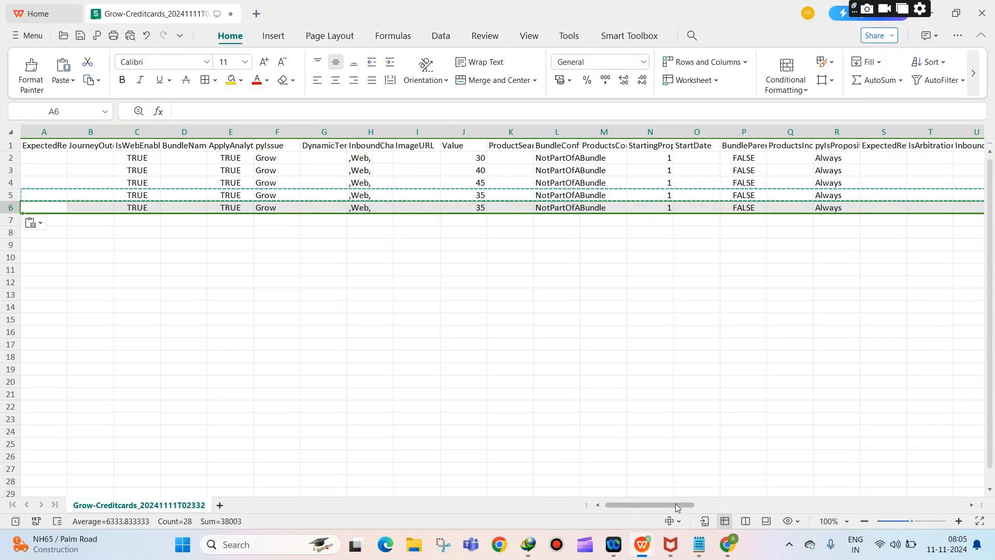
Step: Autofit the pyName column AC to its longest card name
left_click_drag(676, 506, 741, 503)
left_click(684, 132)
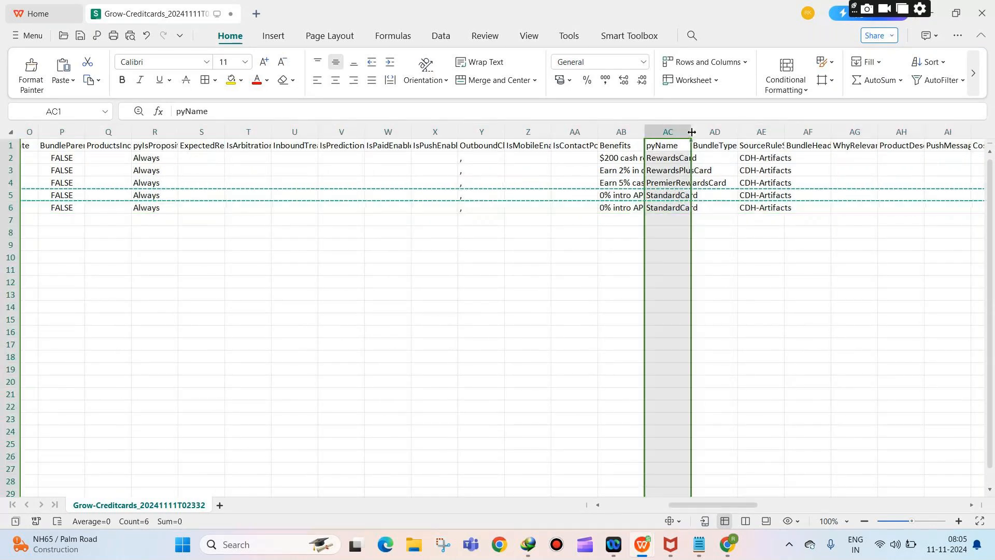
double_click(692, 132)
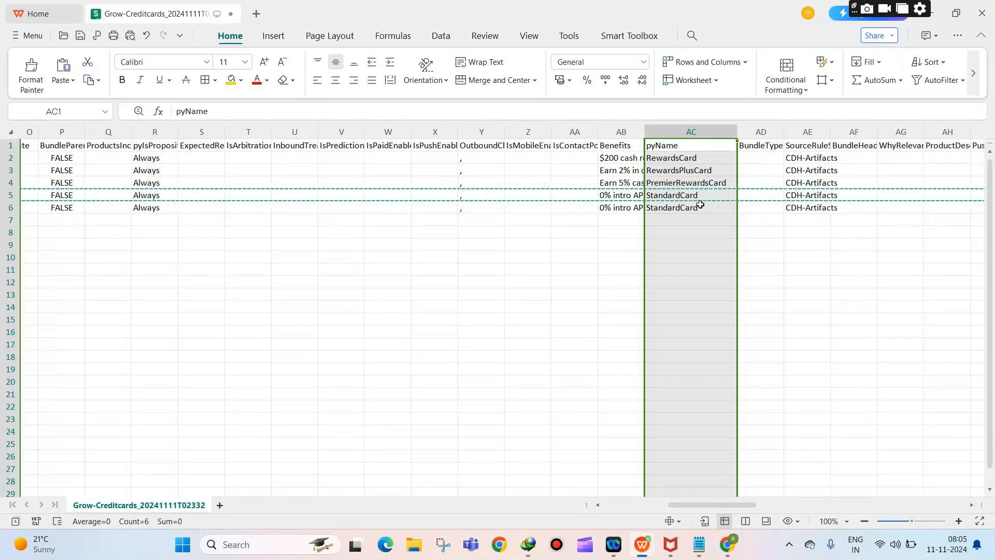
Step: Rename the card in AC6 from StandardCard to VISACreditCard
double_click(701, 206)
left_click_drag(700, 207, 638, 197)
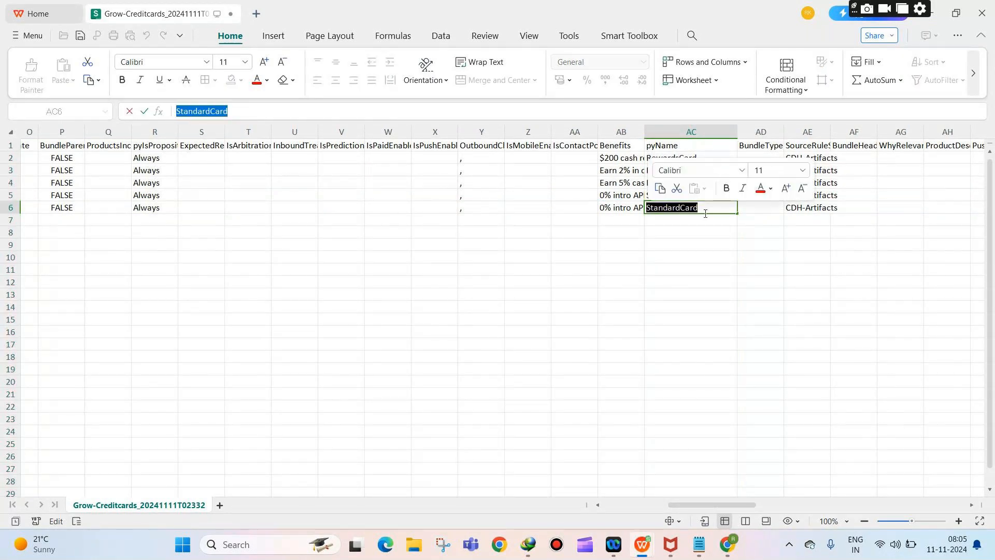
type("VIS")
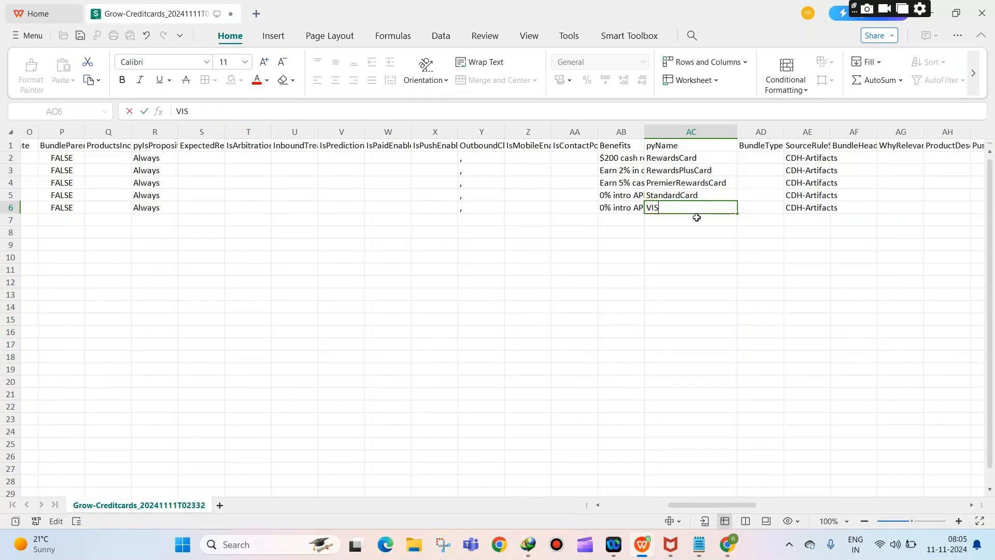
type("ACreditCard")
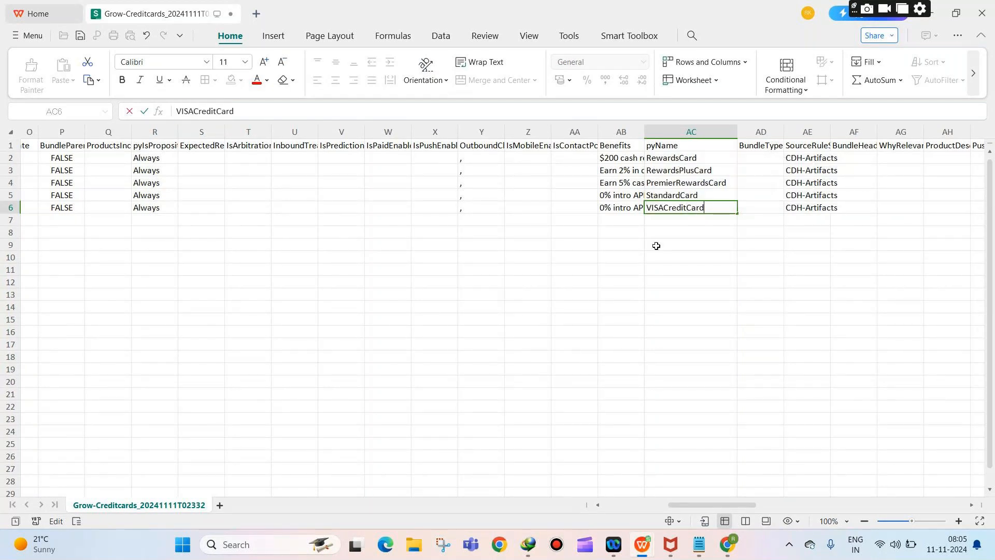
left_click(574, 244)
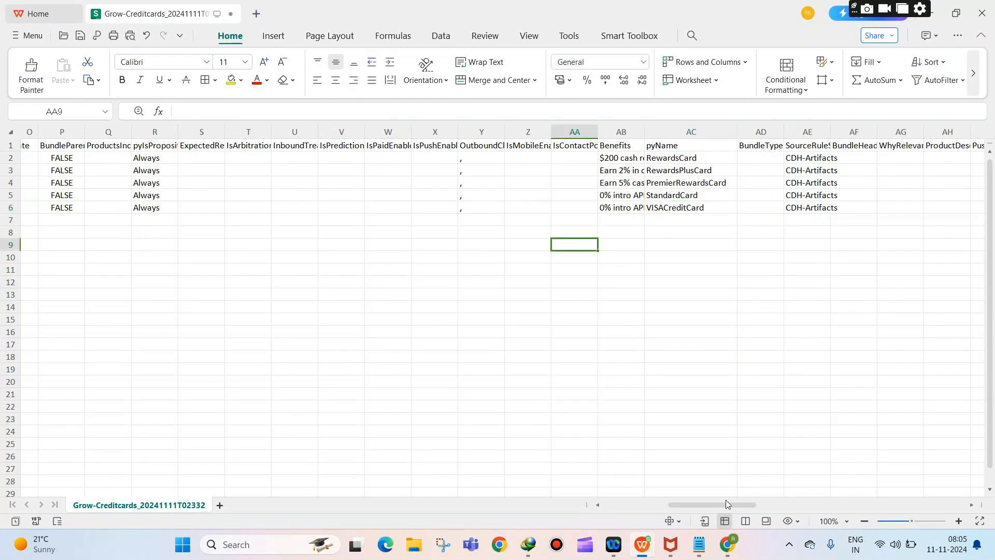
left_click_drag(727, 503, 803, 503)
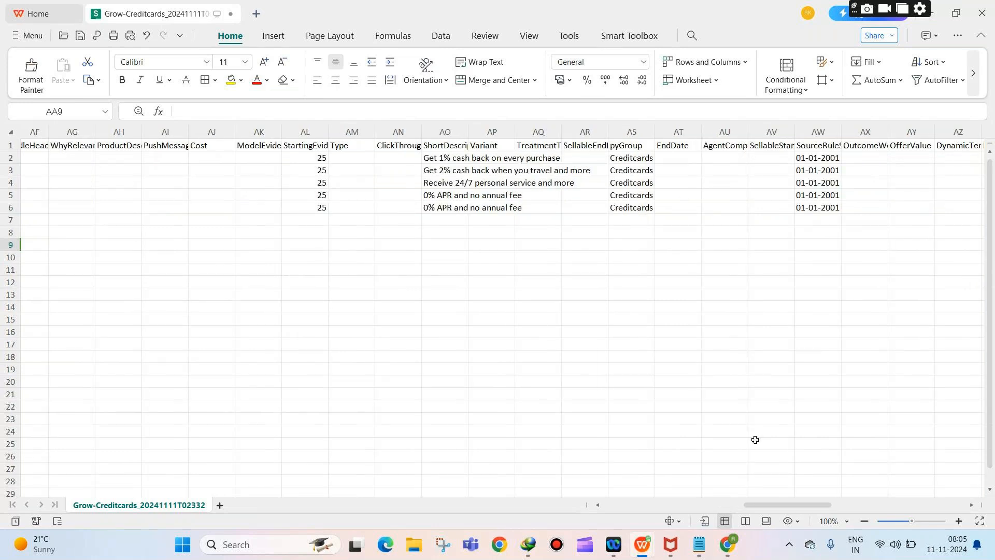
left_click_drag(781, 503, 719, 498)
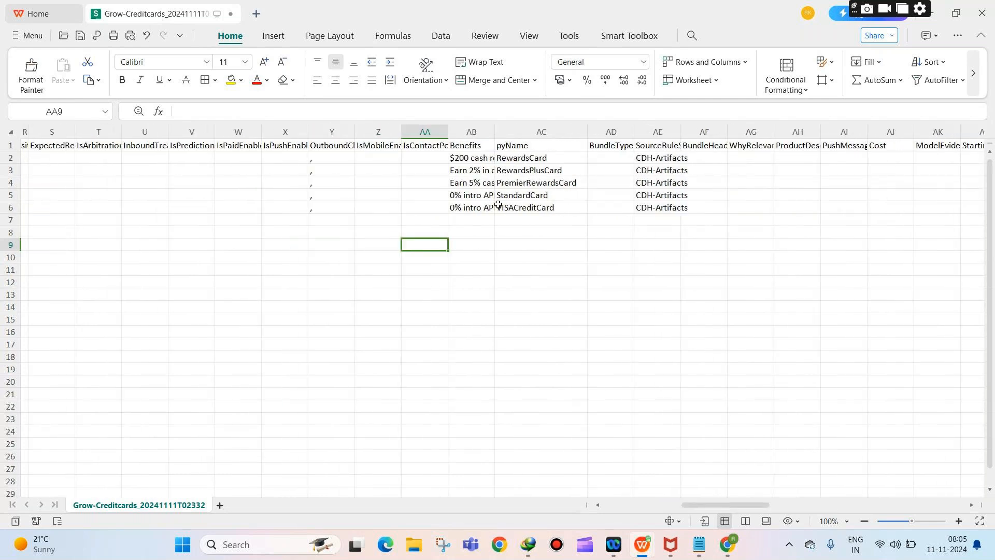
Step: Widen the Benefits column and set AB6 to 'Free flight tickets every year, 20% off on selected restaurants'
double_click(469, 210)
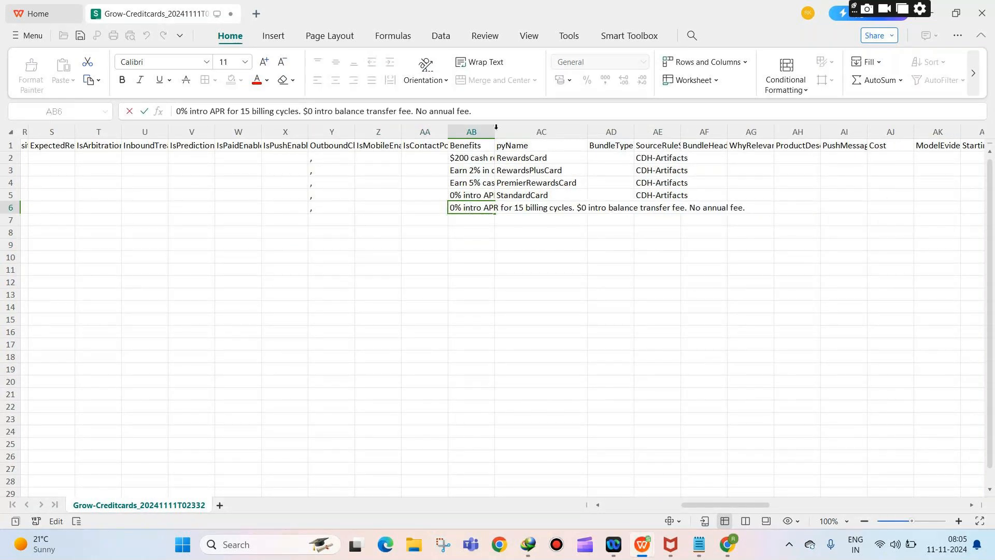
left_click(488, 129)
left_click_drag(495, 131, 641, 129)
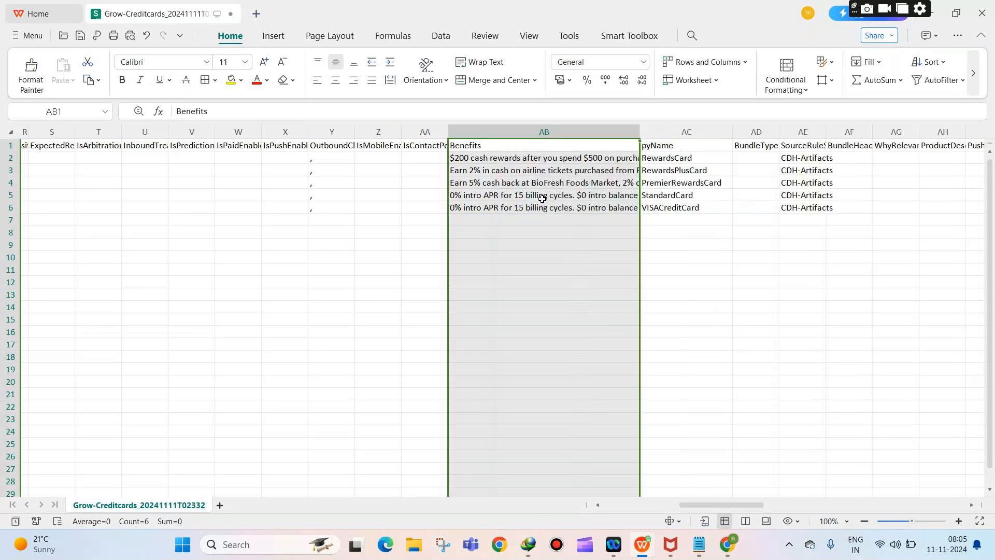
double_click(533, 210)
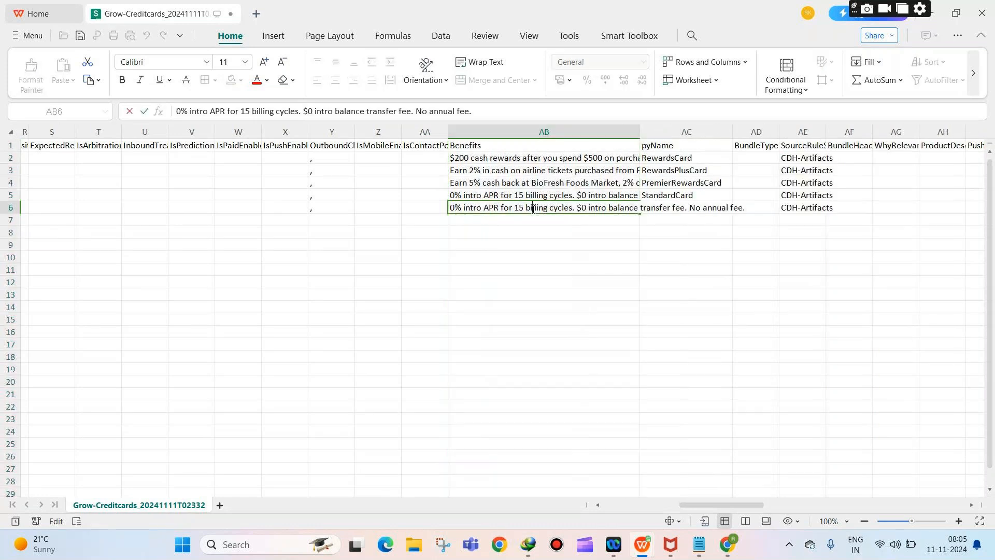
key("ctrl+a")
key("BackSpace")
type("Free")
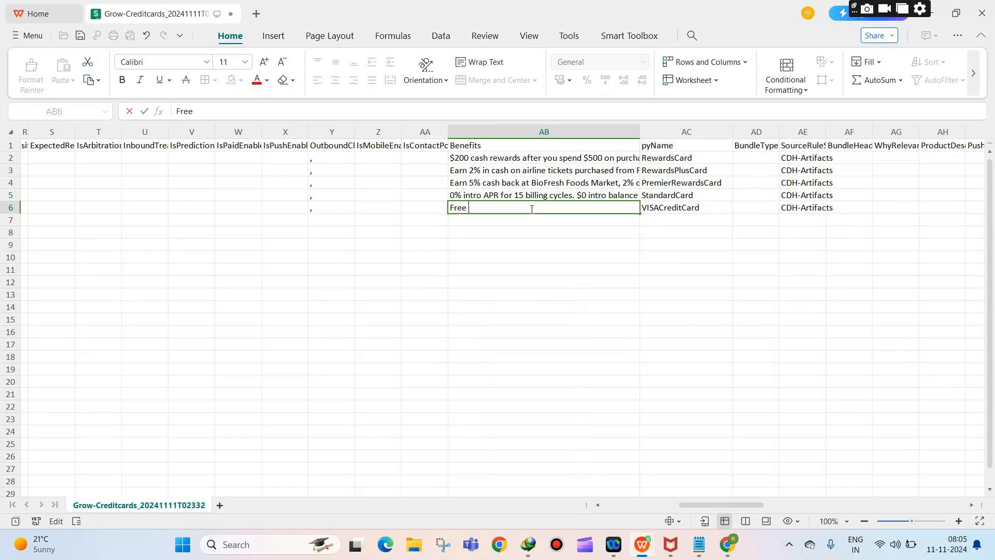
type(" flight tickets every year, 20% off on sel")
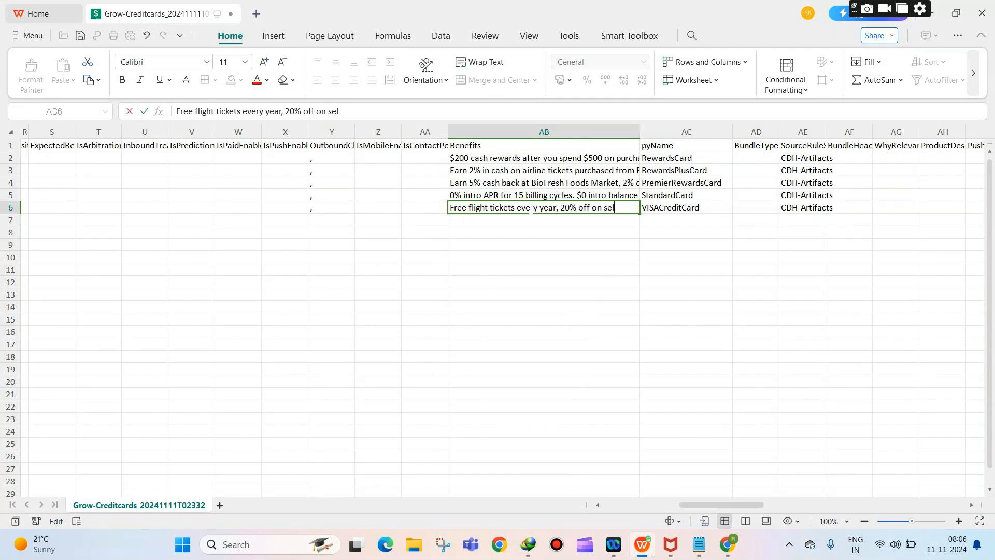
type("ected restauran")
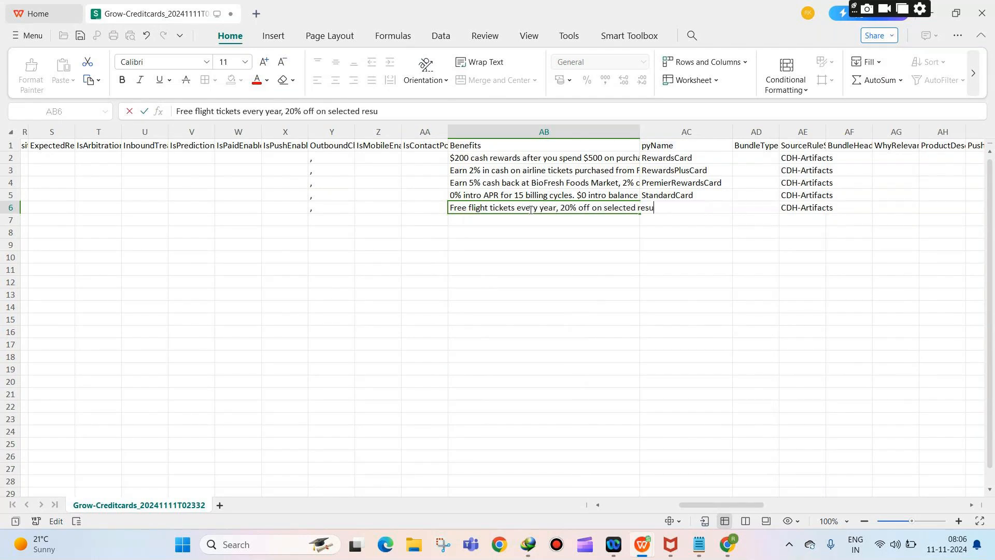
type("ts")
left_click(338, 225)
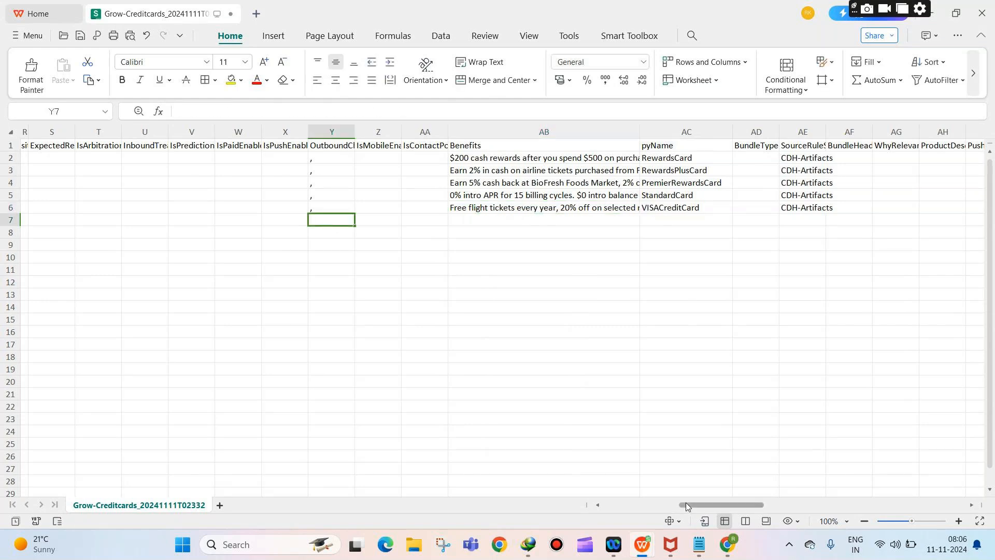
left_click_drag(680, 503, 580, 496)
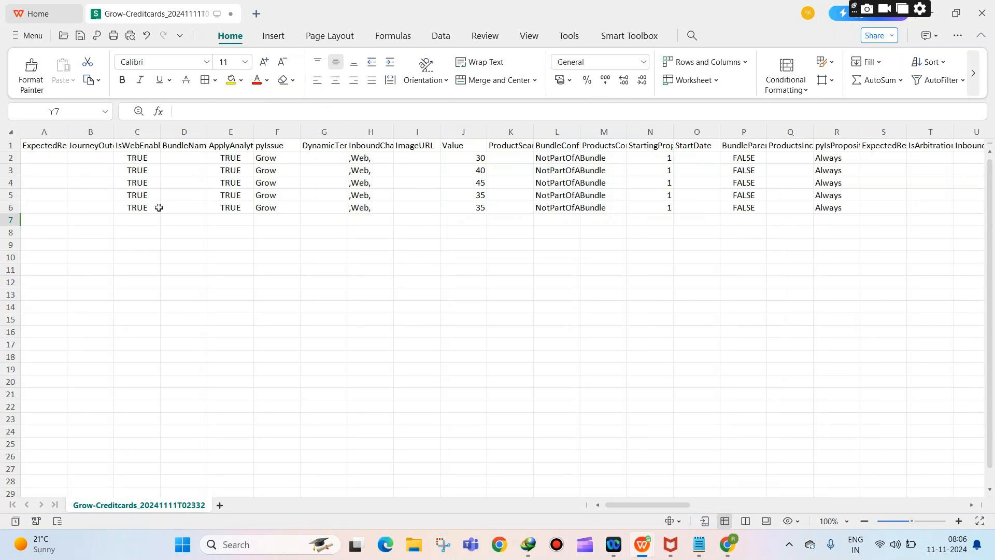
Step: Save Grow-Creditcards twice in its current format, dismissing the replacement error and upgrade offer
key("ctrl+s")
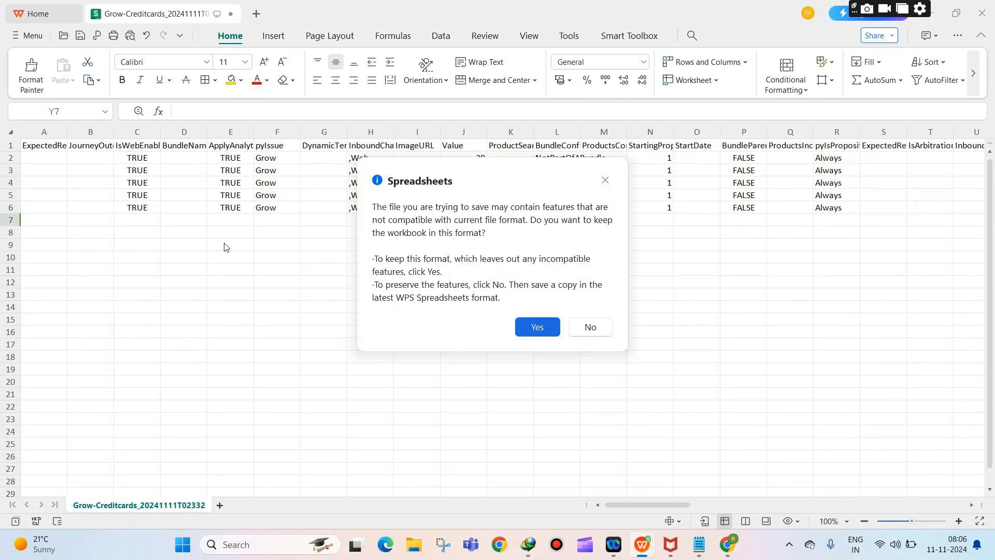
left_click(533, 326)
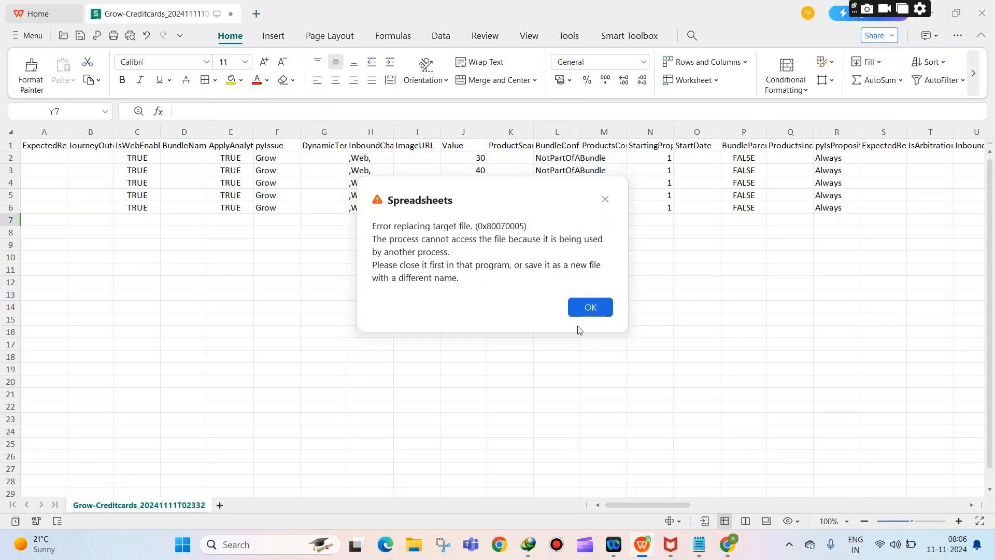
left_click(594, 317)
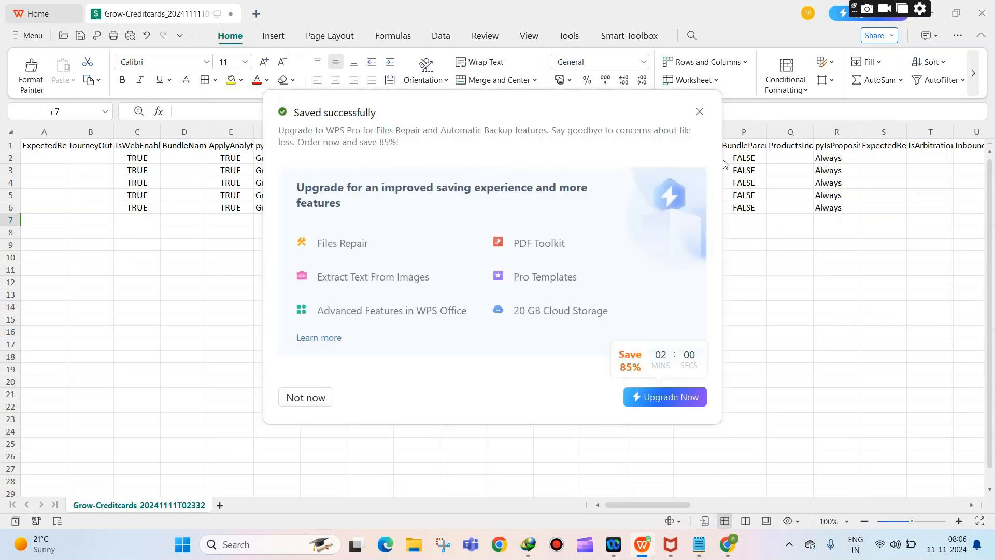
left_click(699, 112)
left_click(473, 231)
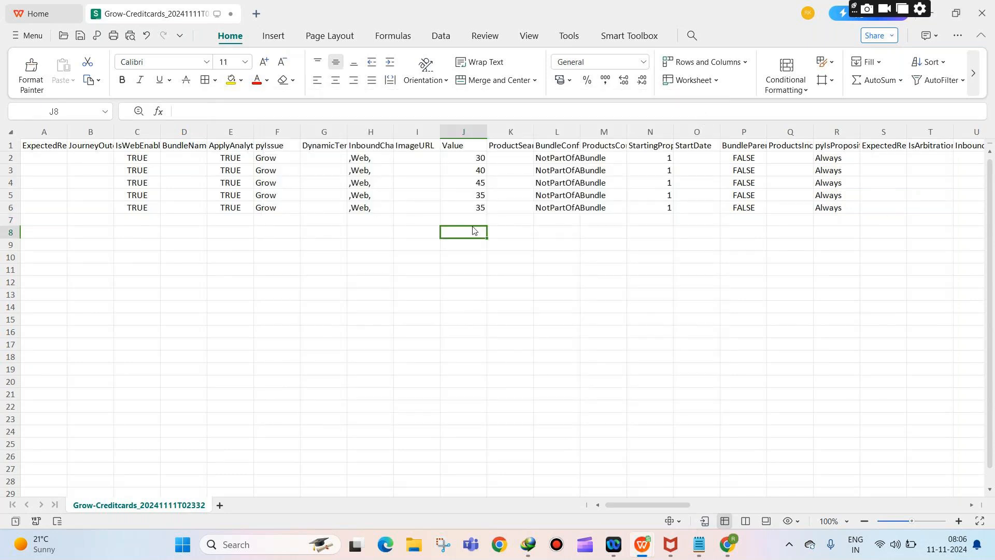
key("ctrl+s")
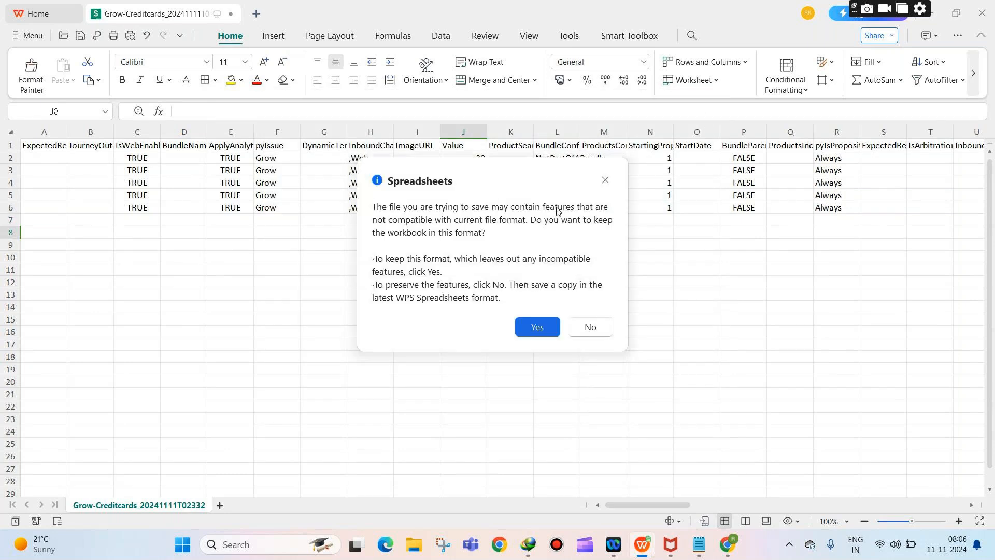
left_click(538, 327)
left_click(570, 308)
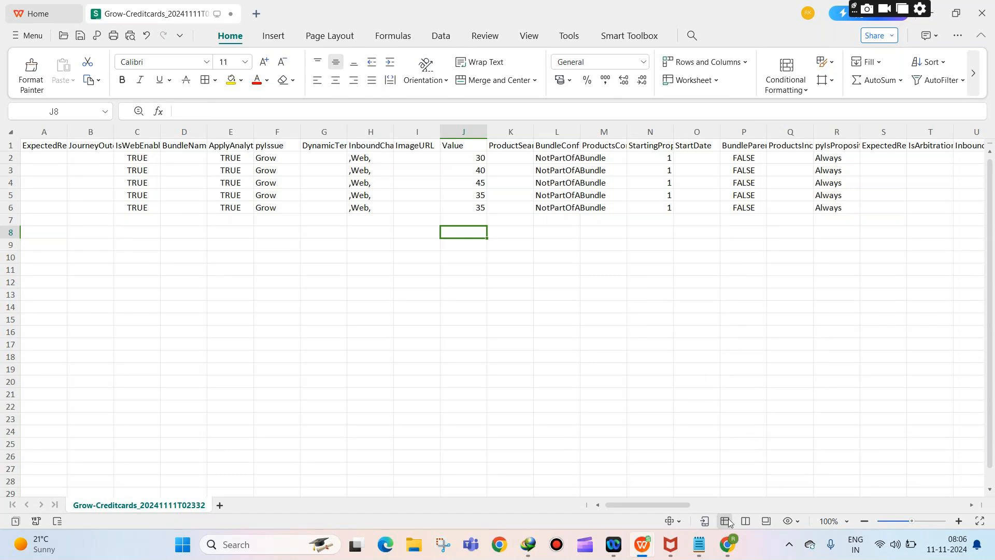
Step: Back in Dev Studio, start the Credit cards decision data import with the saved CSV
mouse_move(733, 554)
left_click(559, 467)
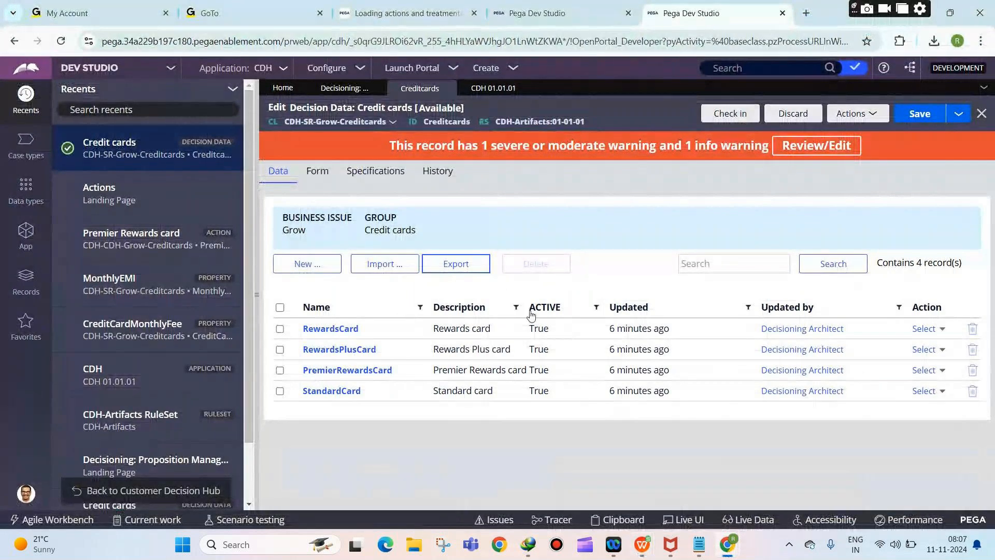
left_click(394, 268)
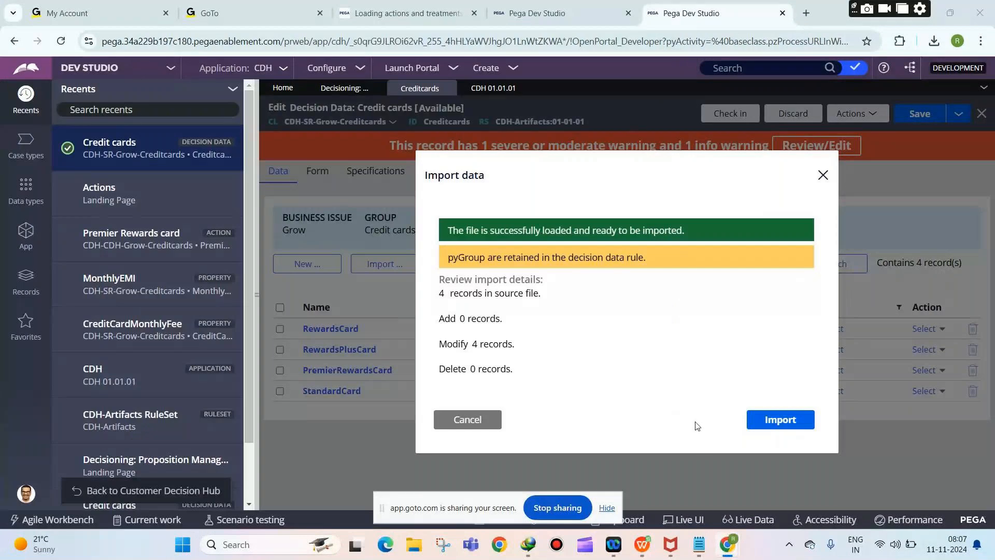
mouse_move(727, 544)
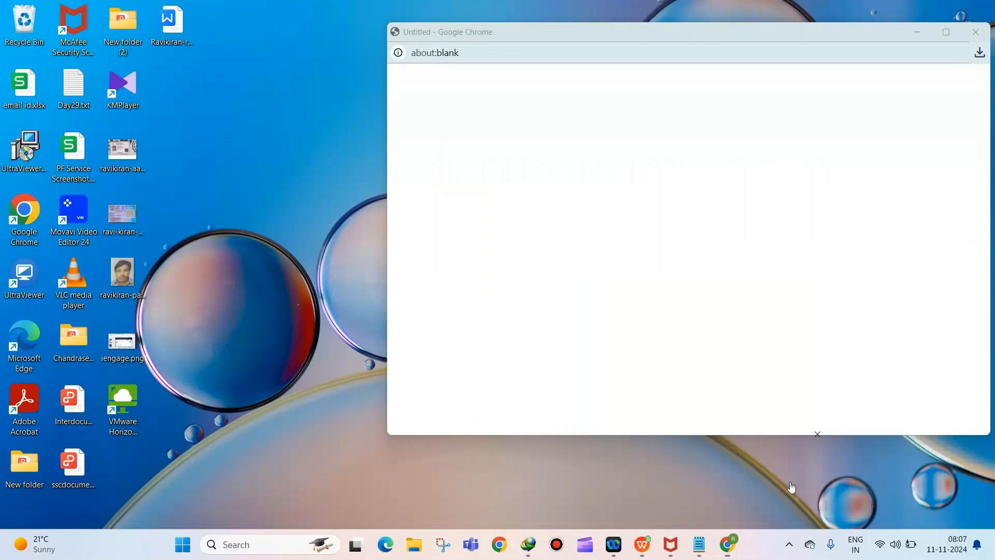
left_click(750, 516)
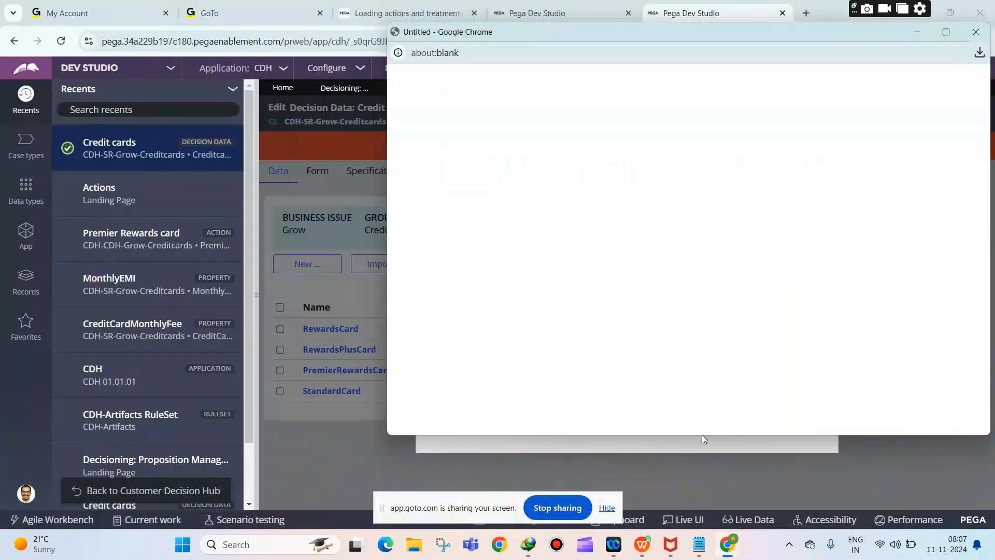
left_click(705, 457)
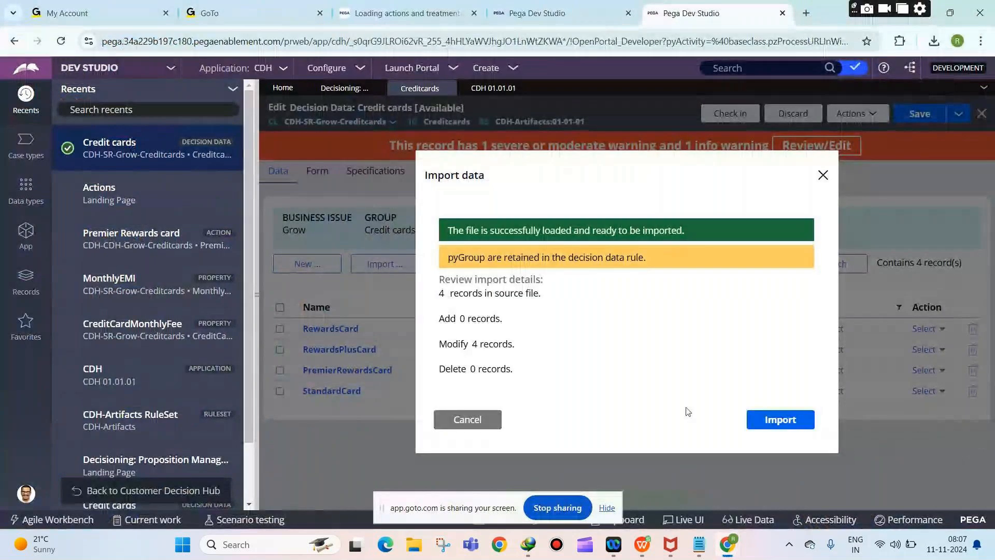
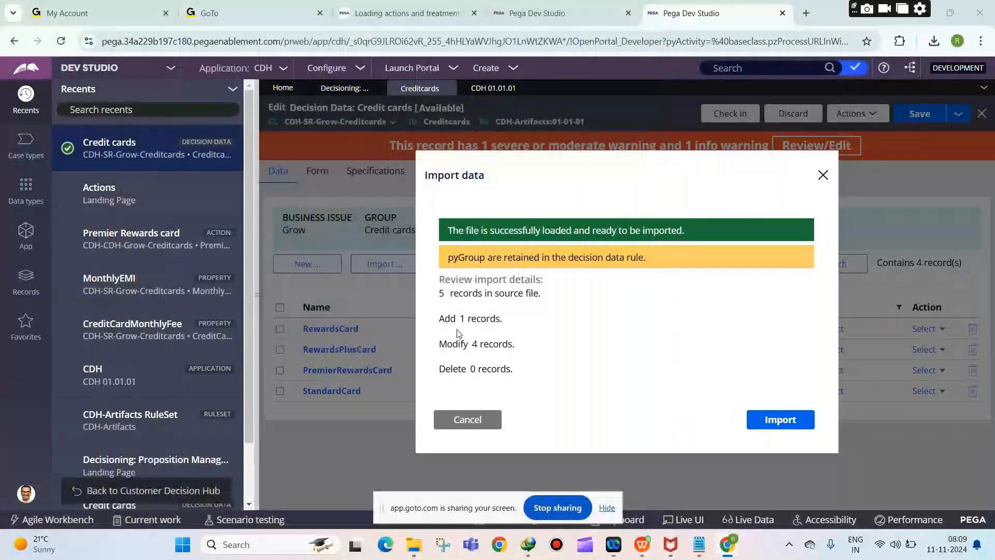
Step: Import the card file into Credit cards, adding VISACreditCard as the one new record
left_click_drag(440, 318, 501, 319)
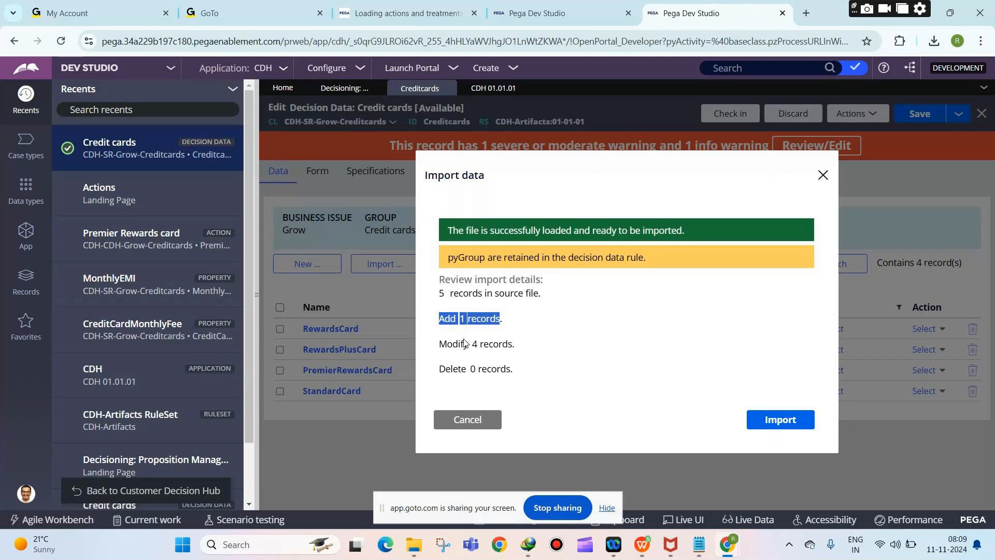
left_click(769, 422)
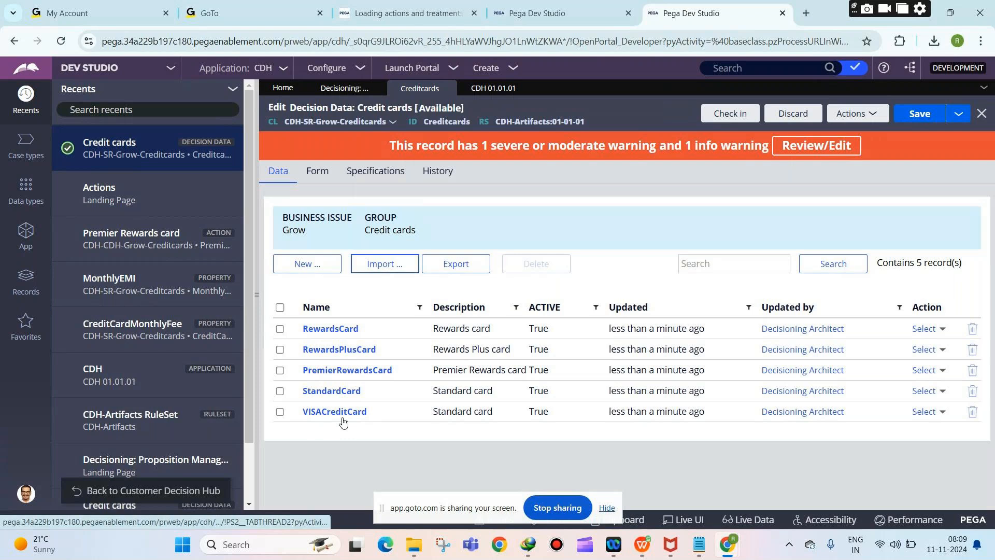
Step: Save the Credit cards data, sort by Name, and highlight issue Grow and group Credit cards
left_click(610, 510)
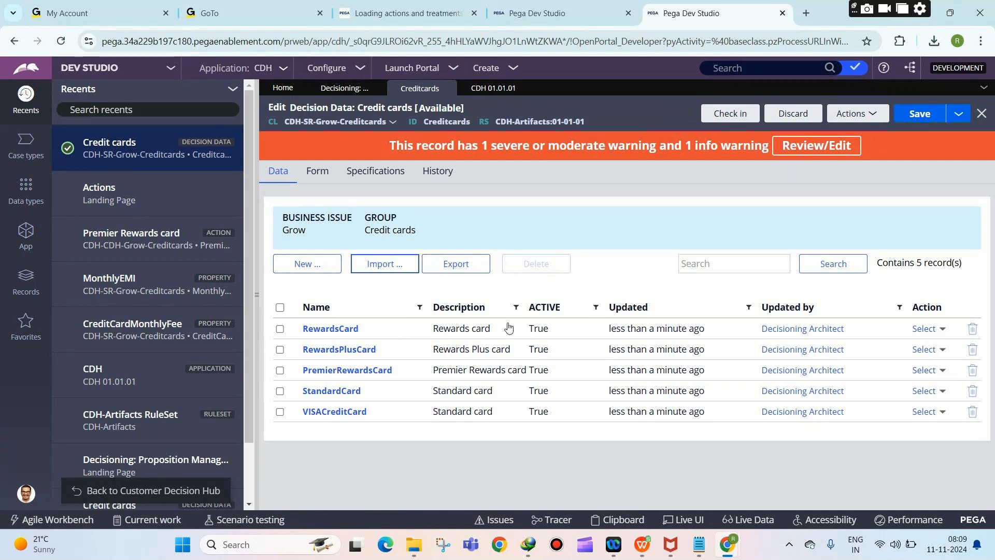
left_click(904, 116)
left_click(316, 307)
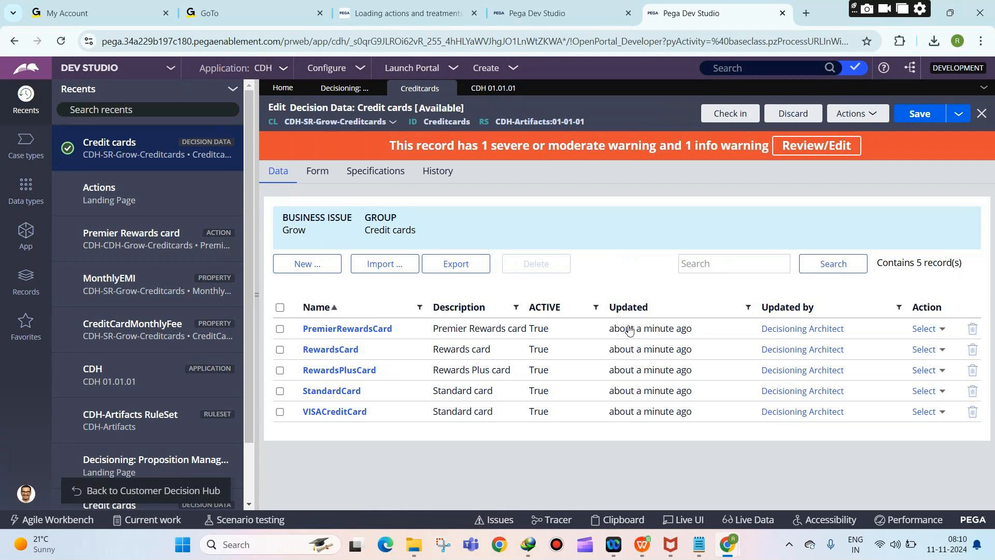
left_click_drag(283, 230, 324, 232)
left_click(383, 228)
triple_click(382, 229)
Step: Check in the Credit cards data with comment 'ew', check it back out, and start a new proposition
left_click(730, 114)
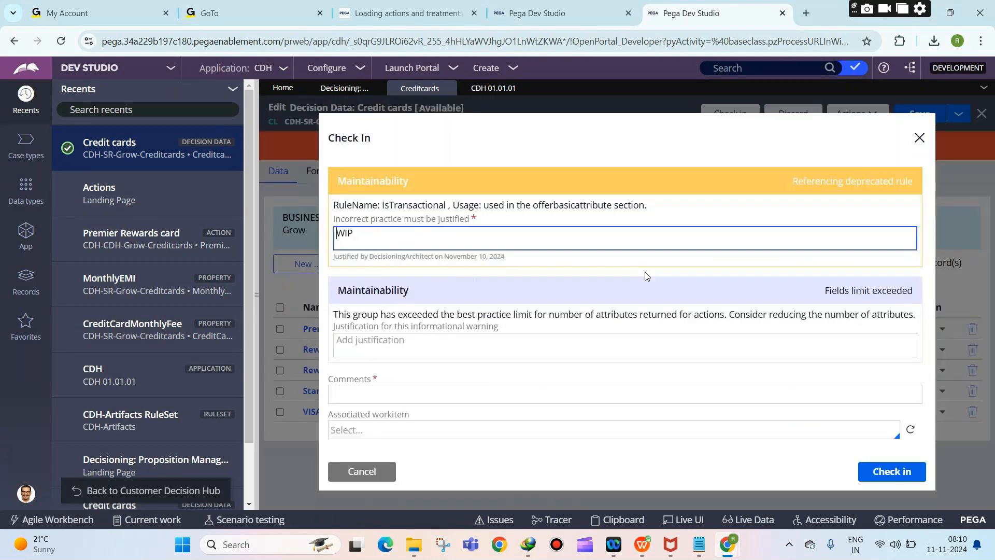
left_click(615, 398)
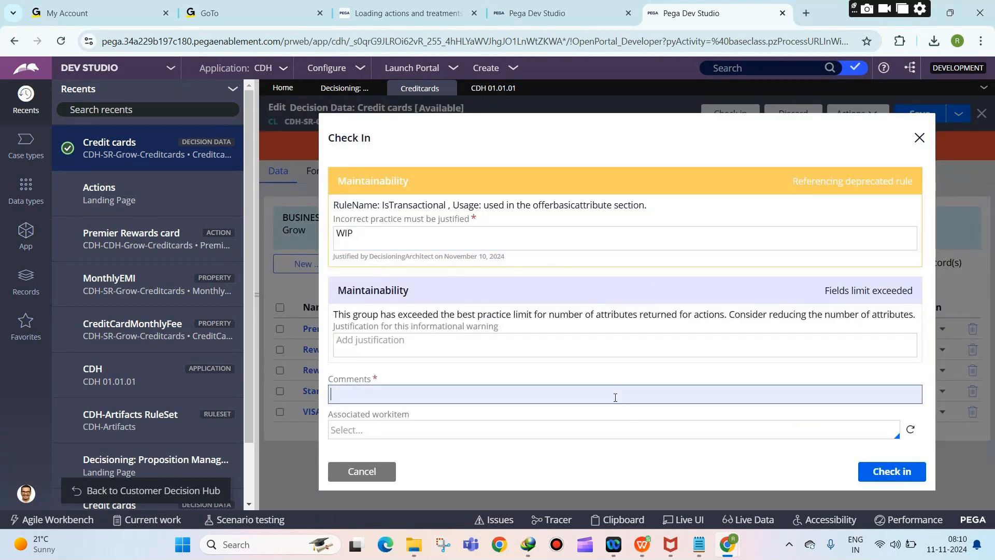
type("ew")
left_click(871, 476)
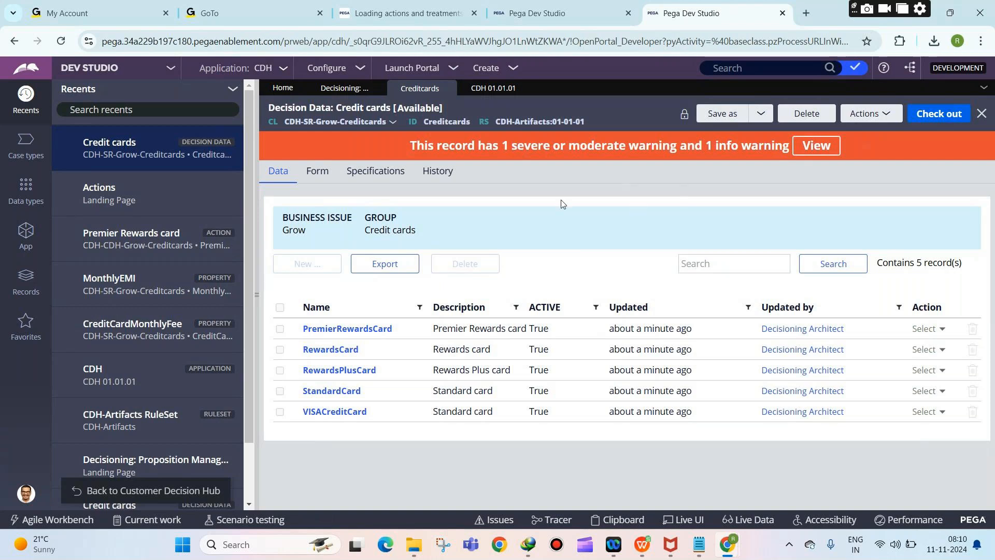
left_click(924, 118)
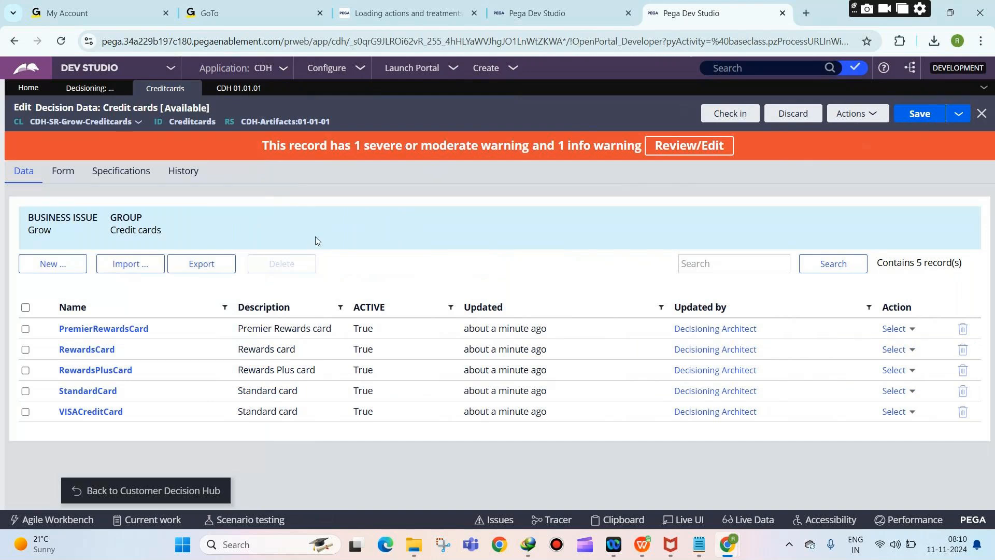
left_click(46, 265)
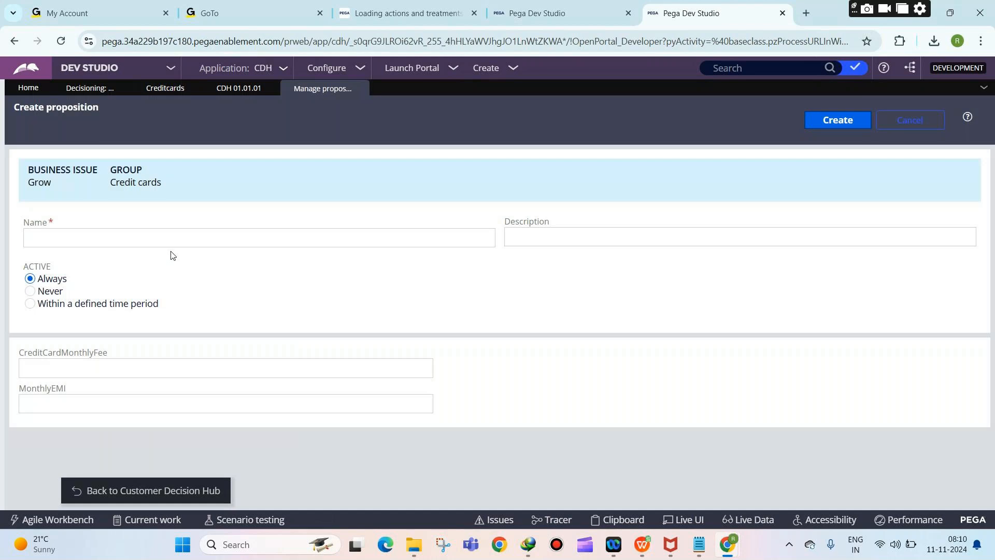
Step: Try the Never and Within a defined time period activity options on the new proposition
double_click(52, 279)
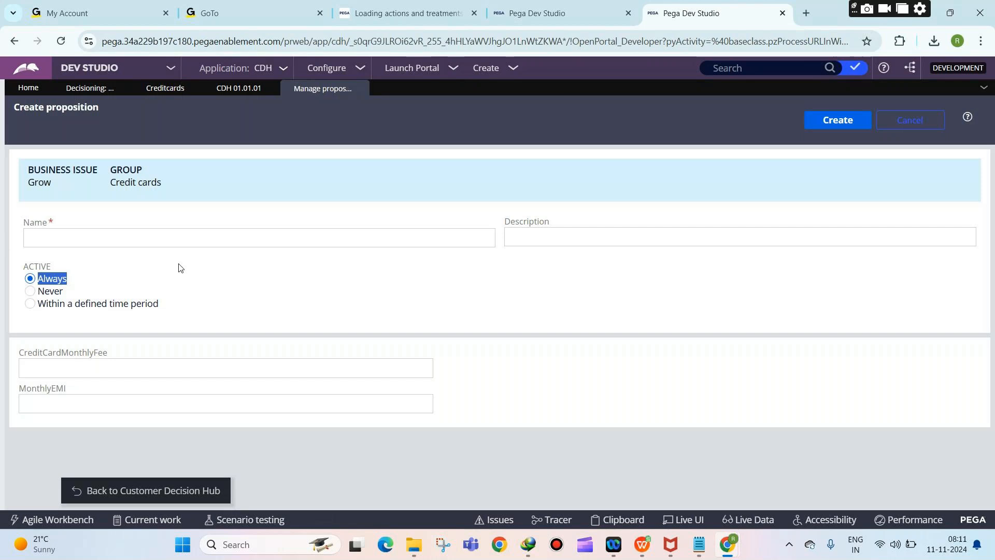
left_click(30, 291)
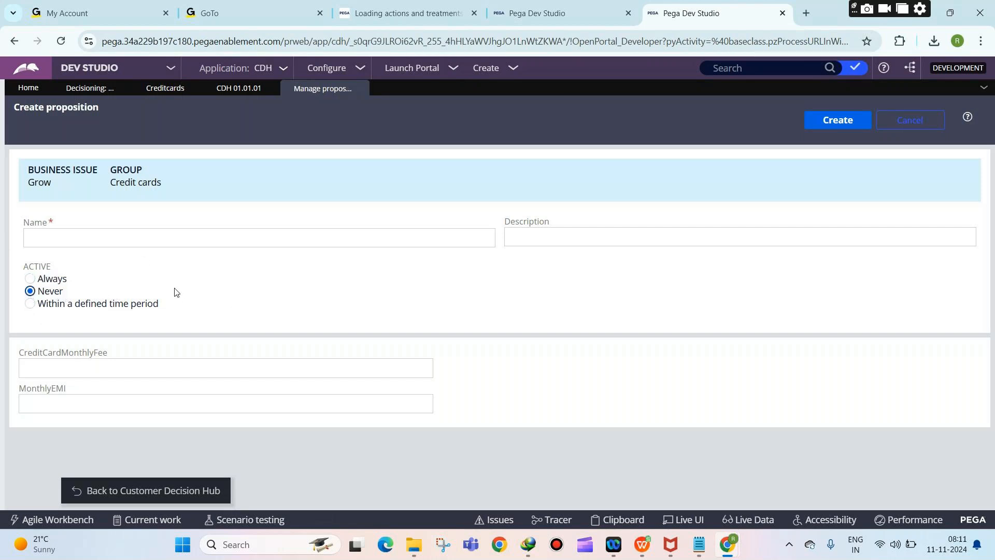
left_click(32, 304)
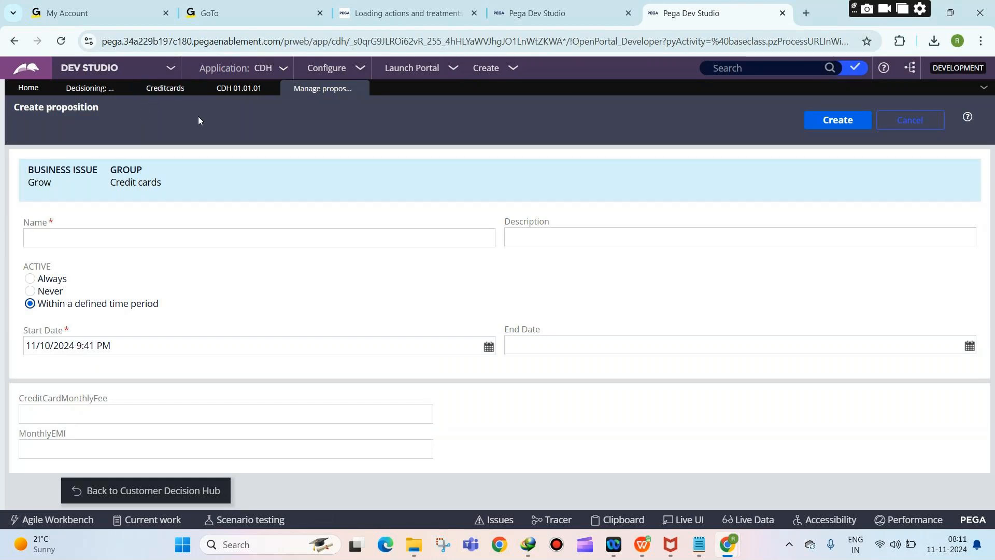
left_click(168, 98)
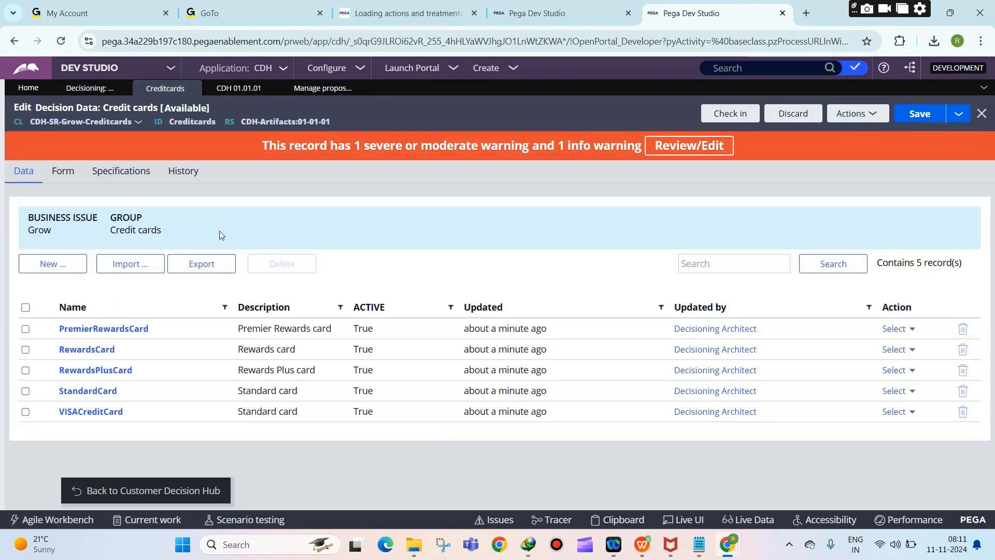
left_click(322, 88)
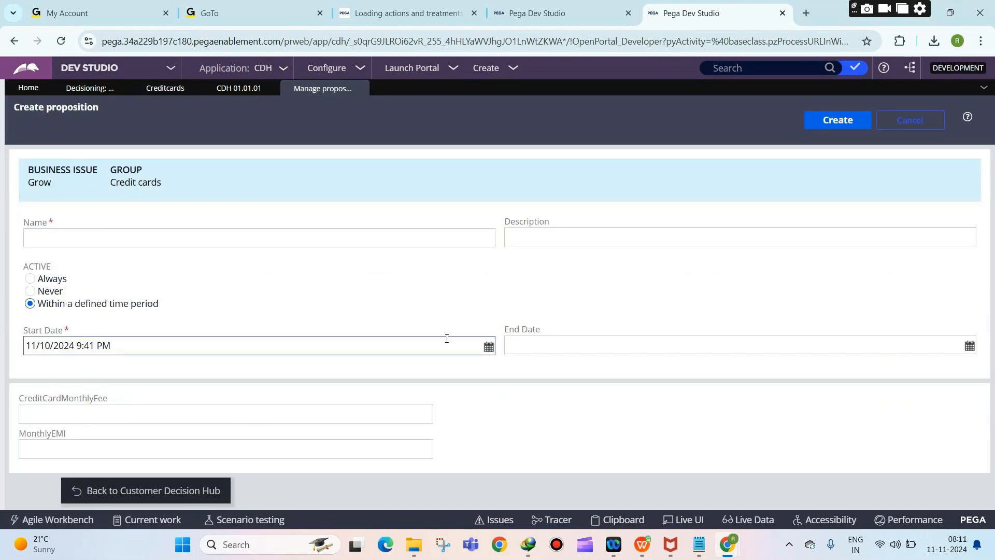
Step: Set the activity period to start 12/25/2024 and end 1/1/2025 using the calendars
left_click(489, 347)
left_click(108, 112)
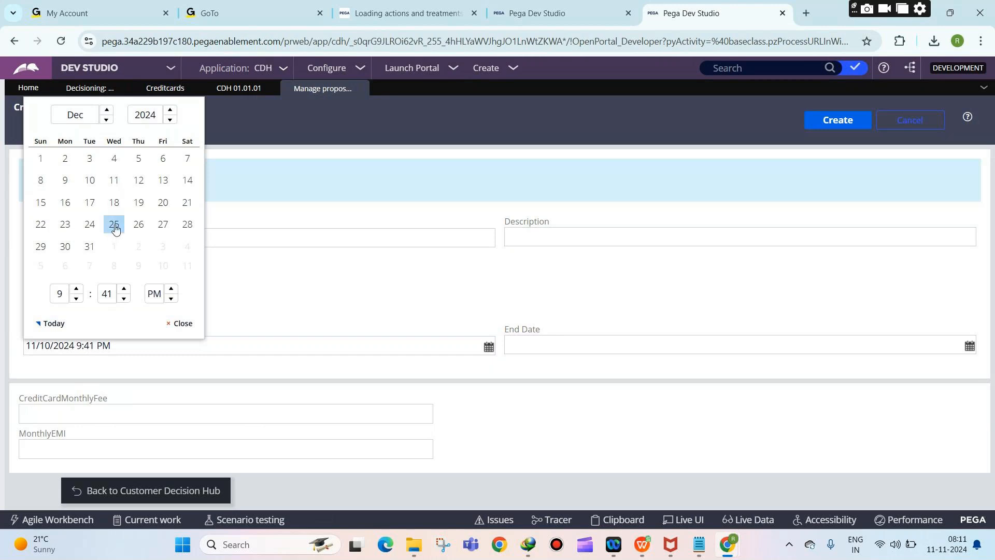
left_click(114, 228)
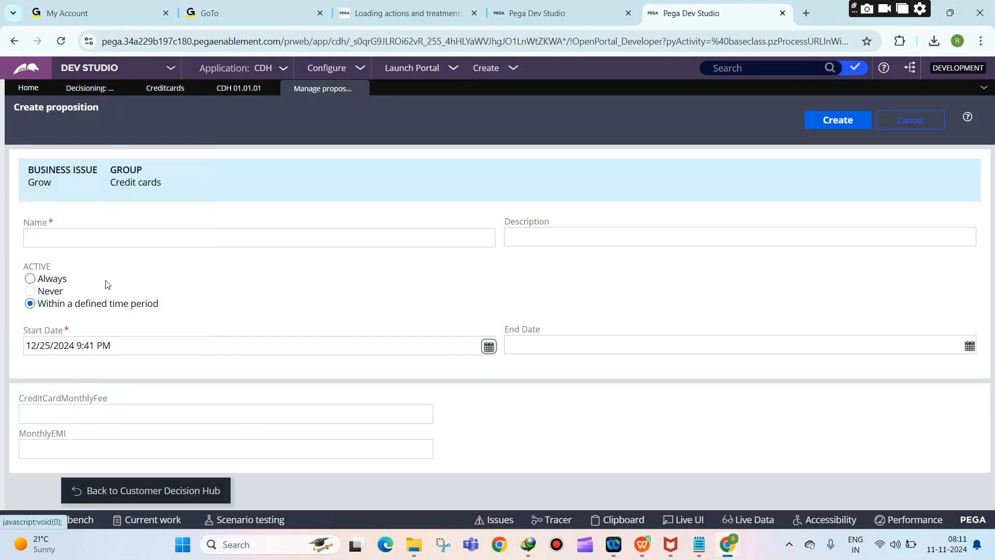
left_click(965, 345)
left_click(583, 110)
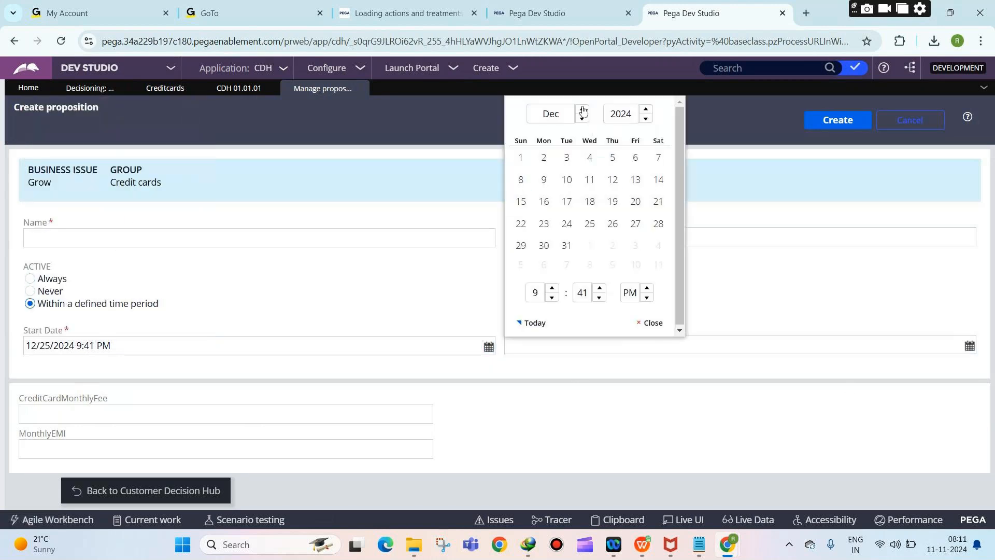
left_click(583, 118)
left_click(583, 118)
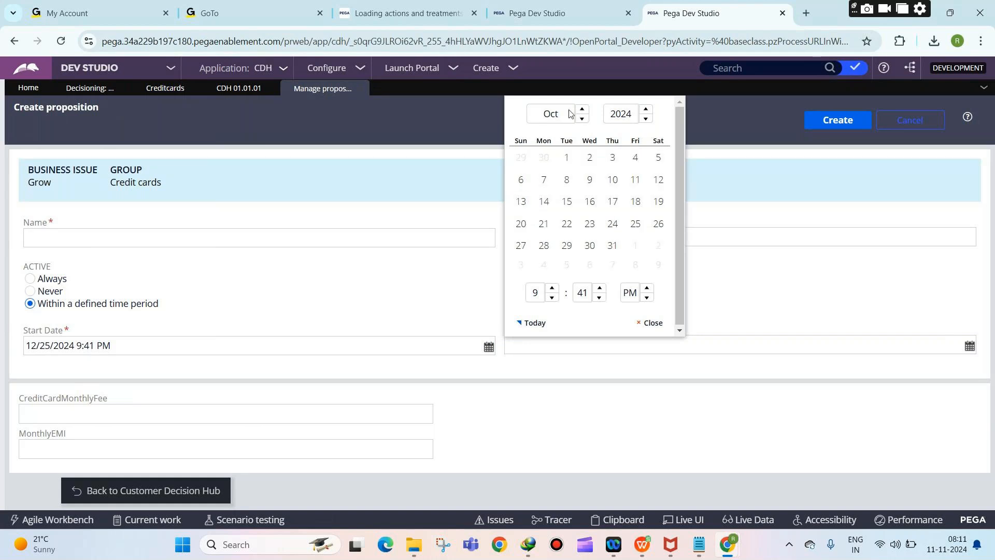
left_click(582, 119)
left_click(582, 118)
left_click(582, 118)
left_click(582, 119)
left_click(582, 119)
left_click(583, 119)
left_click(582, 119)
left_click(583, 118)
left_click(583, 119)
left_click(645, 110)
left_click(589, 157)
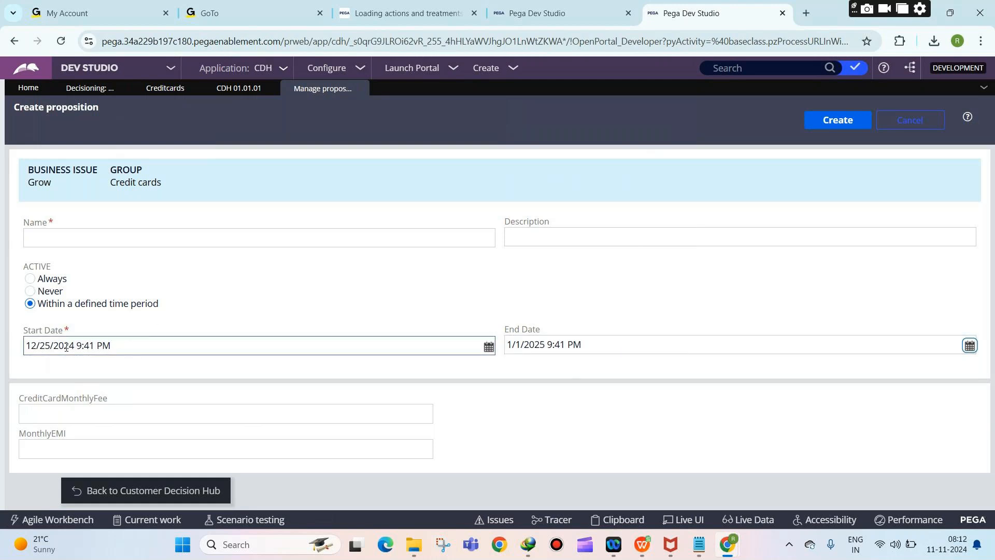
Step: Highlight the start time and end date values, then discard the unsaved proposition
left_click_drag(77, 346, 103, 345)
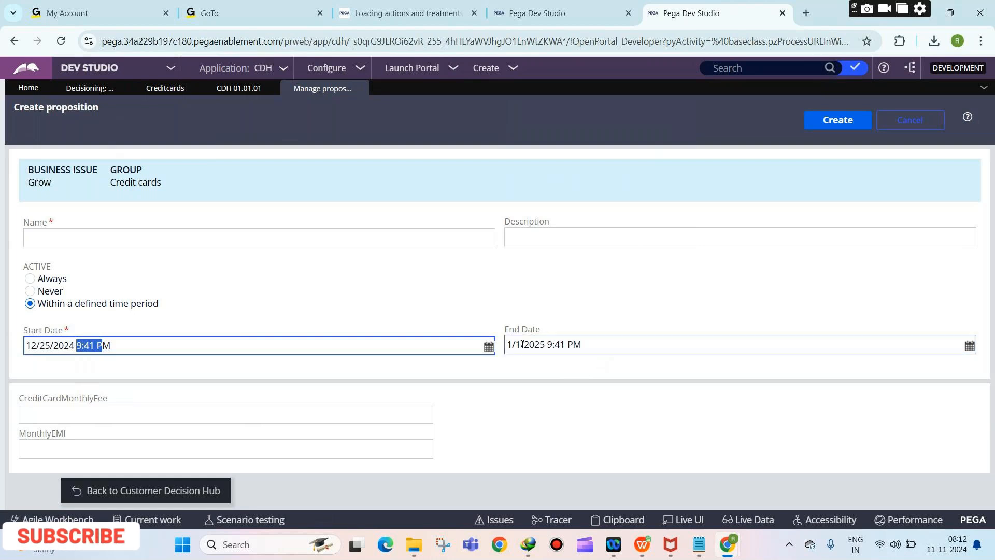
left_click(224, 353)
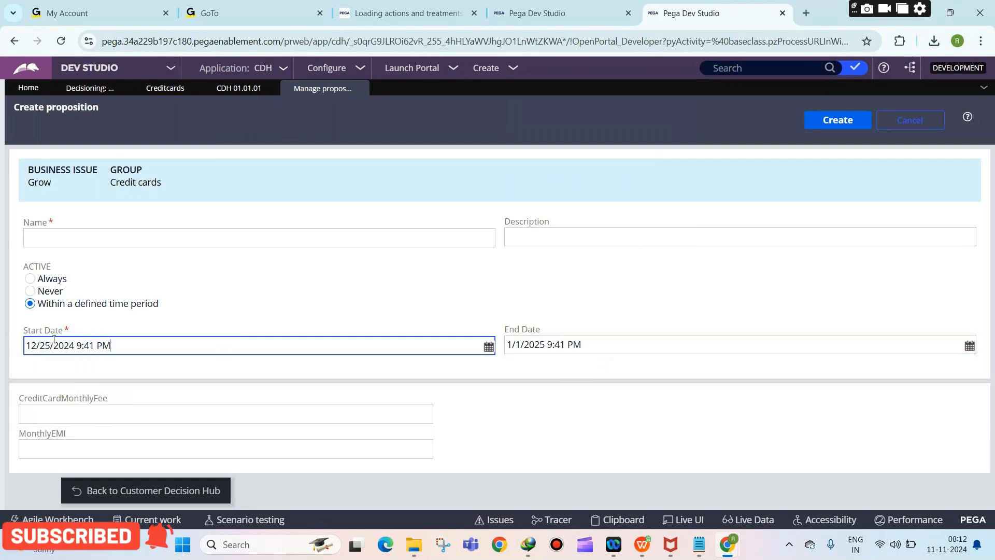
left_click(515, 345)
left_click_drag(515, 345, 583, 345)
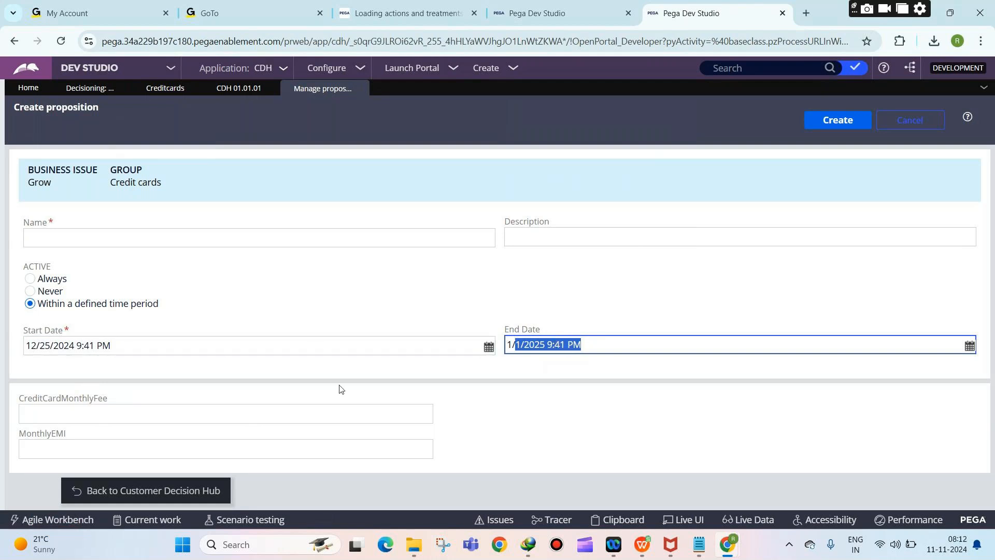
left_click(933, 123)
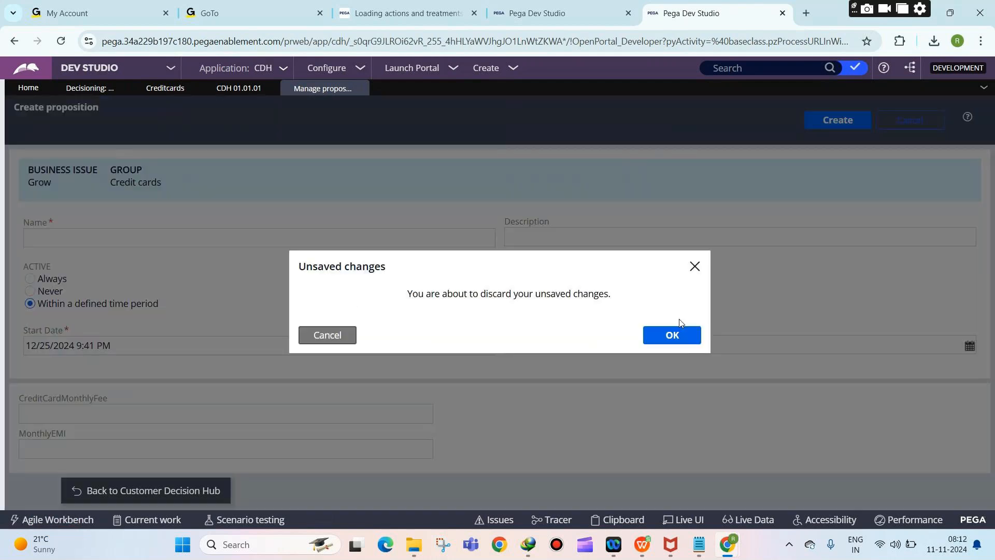
left_click(684, 334)
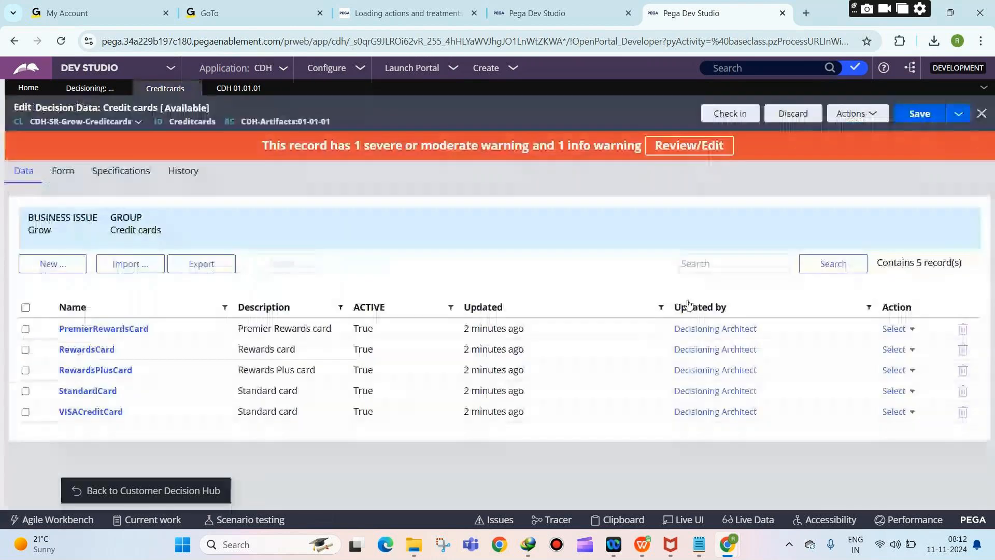
Step: Save the Credit cards data, scroll its 82 form fields, and return to the four card actions
left_click(920, 115)
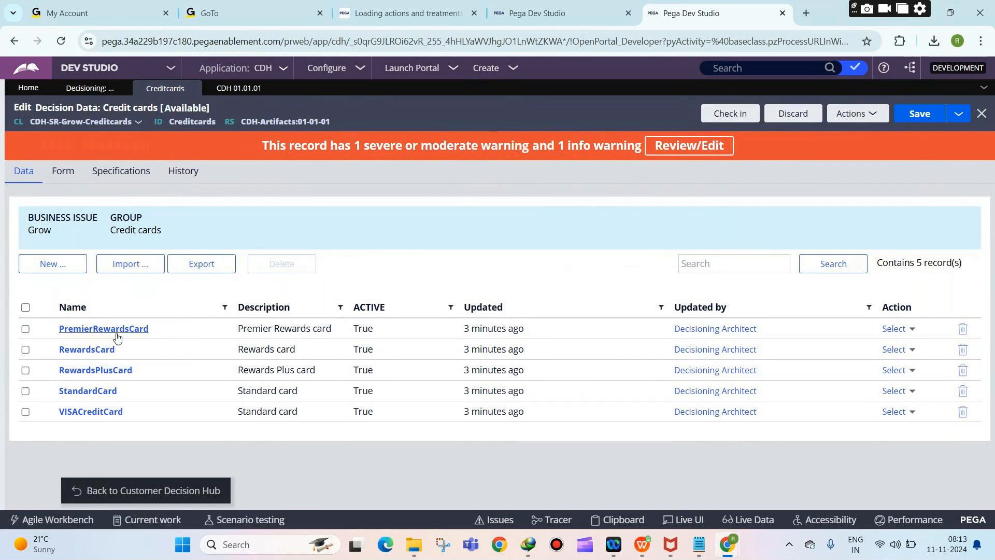
left_click(69, 168)
scroll(259, 251, "down", 2)
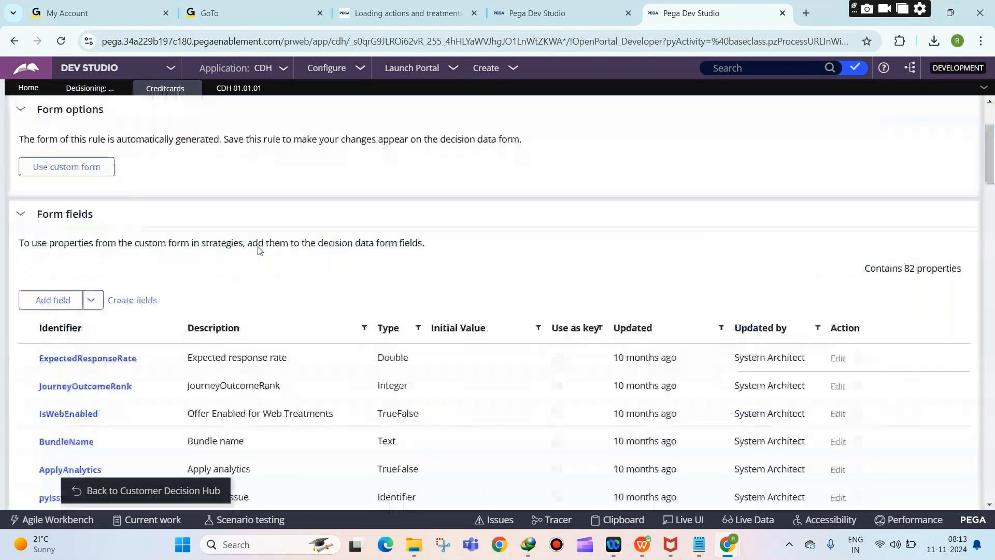
scroll(259, 251, "down", 20)
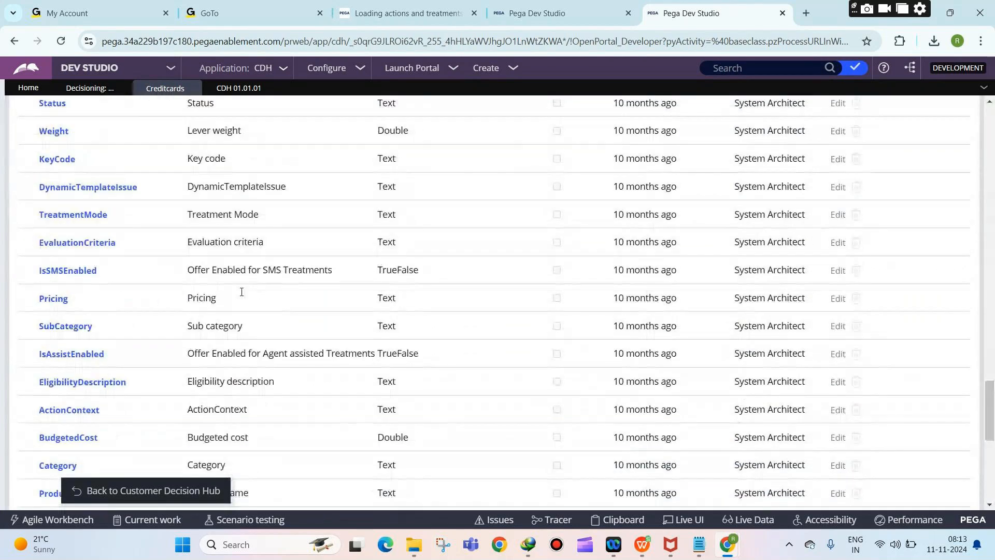
scroll(242, 292, "down", 5)
scroll(300, 269, "up", 15)
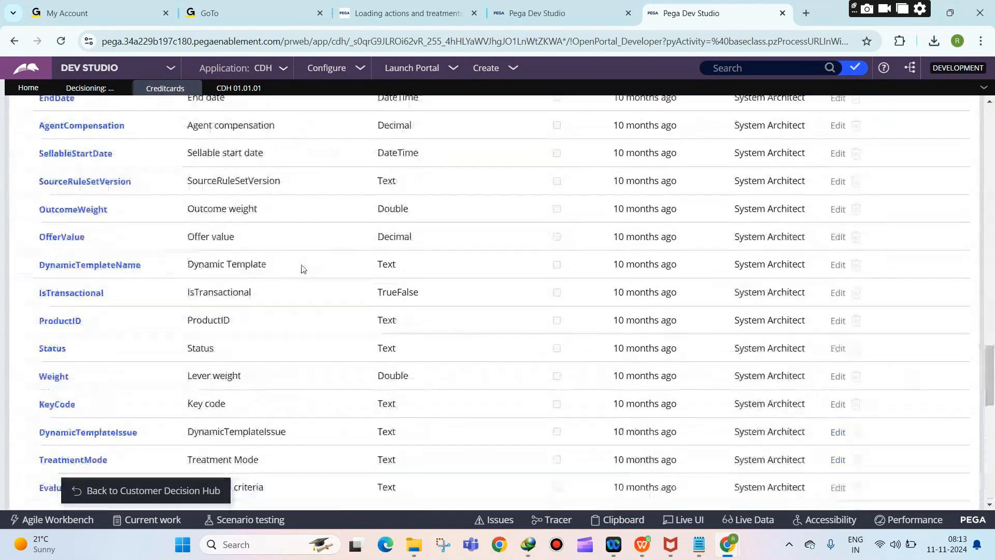
scroll(316, 259, "up", 15)
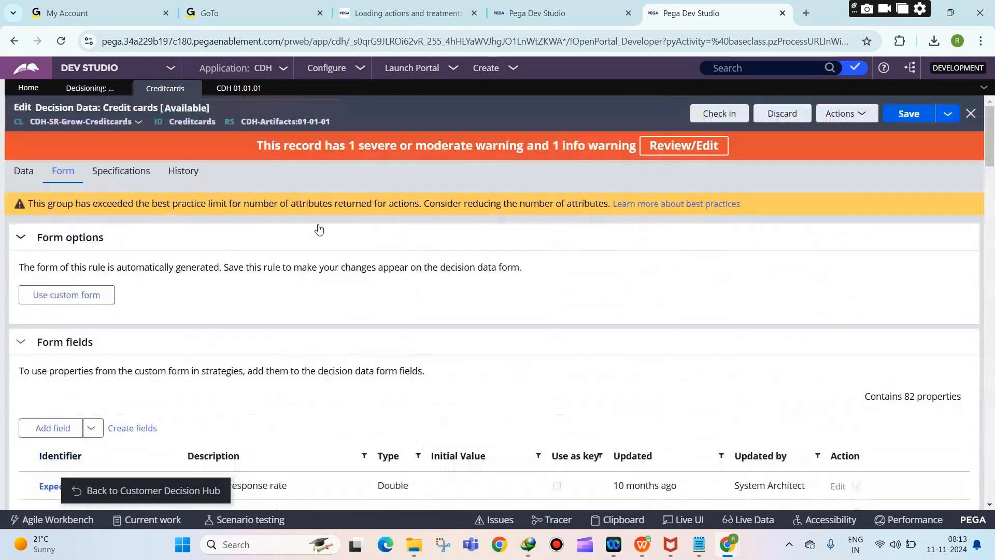
left_click(61, 41)
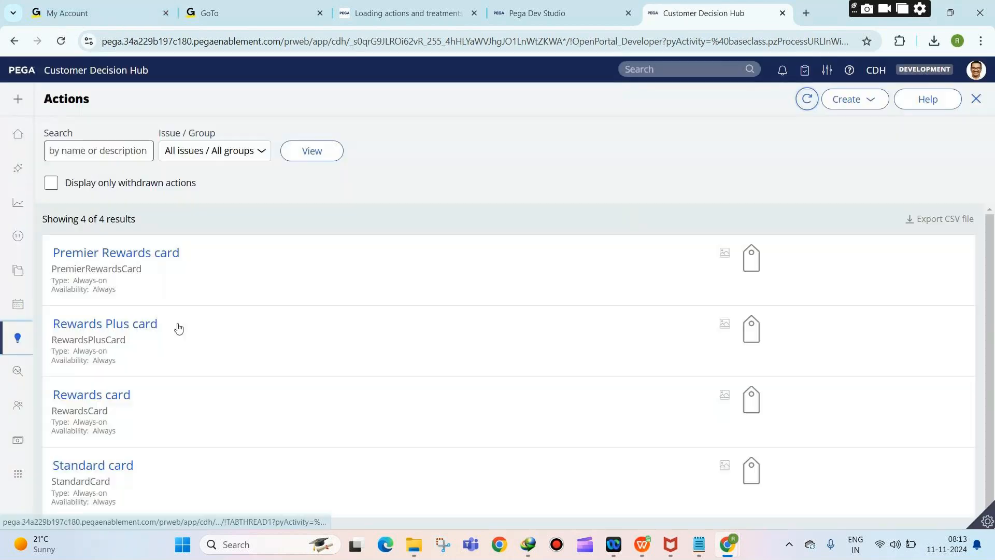
Step: Go to Prediction Studio under Intelligence, then switch to Dev Studio
left_click(22, 342)
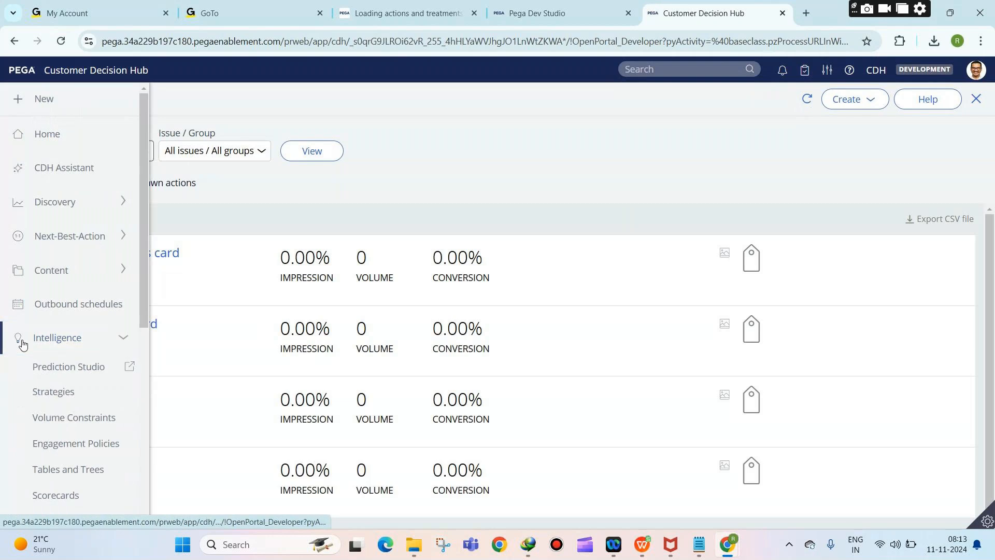
left_click(53, 366)
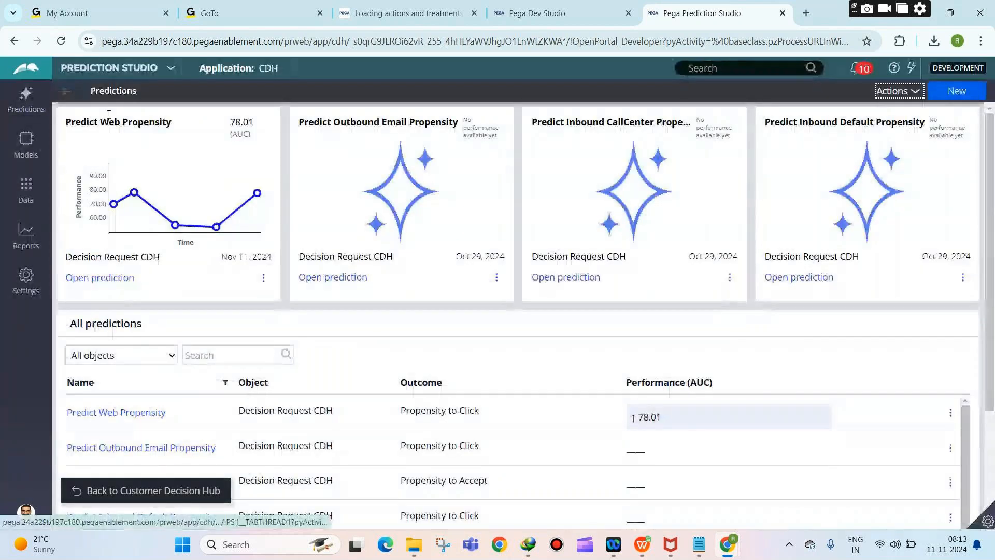
left_click(110, 68)
left_click(106, 110)
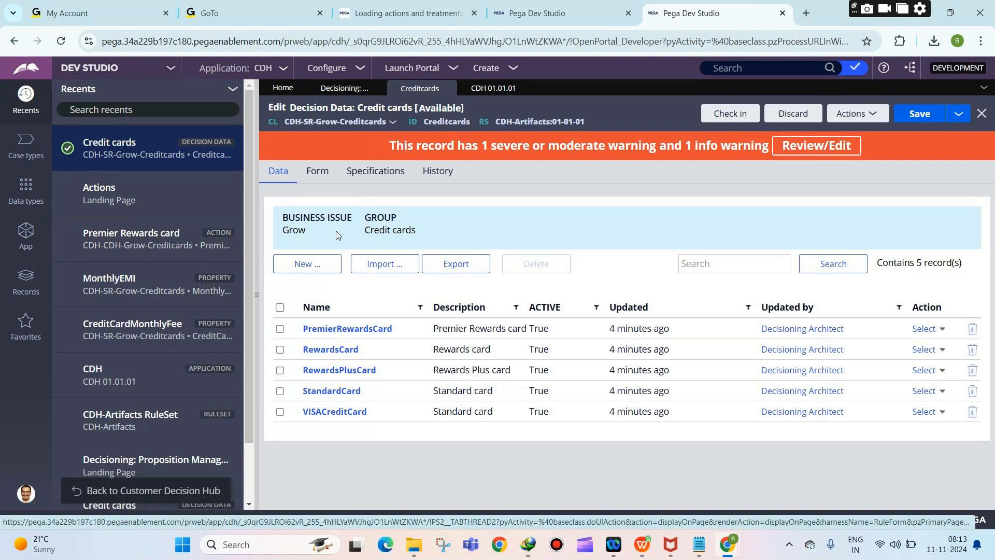
Step: Open the App explorer, then bring the Decisioning notes in Notepad to the front
left_click(26, 235)
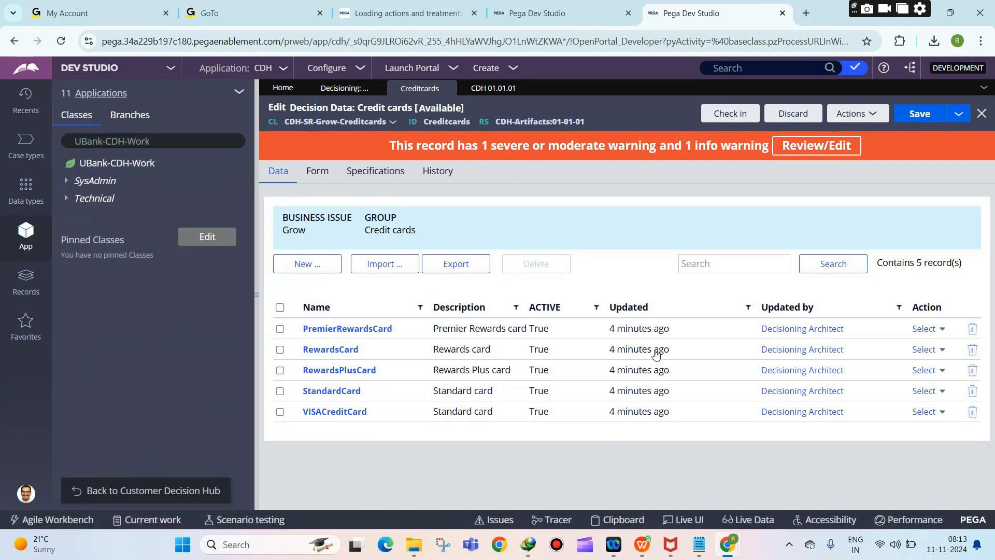
mouse_move(699, 545)
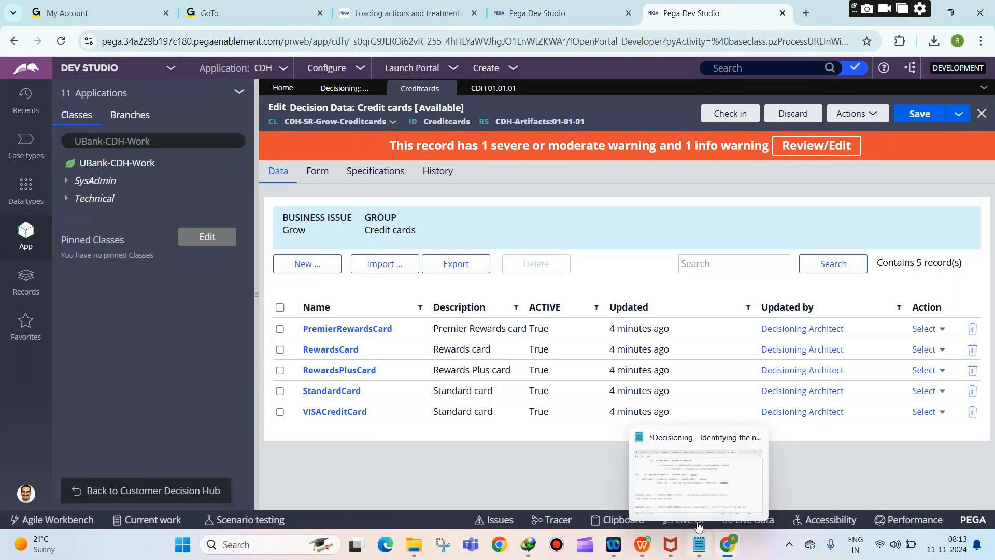
left_click(698, 497)
scroll(536, 422, "down", 2)
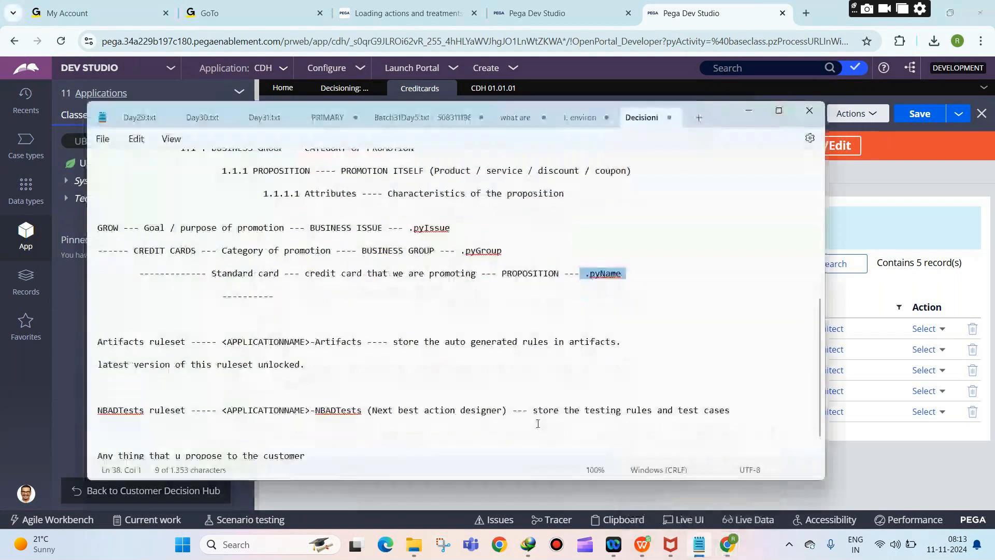
Step: Note 'SR CLASS ---- Strategy Result class', auto-created with the application's first business issue
left_click(500, 445)
key("Return")
key("Return")
key("Return")
key("Return")
key("Return")
key("Return")
key("Return")
key("Return")
key("Return")
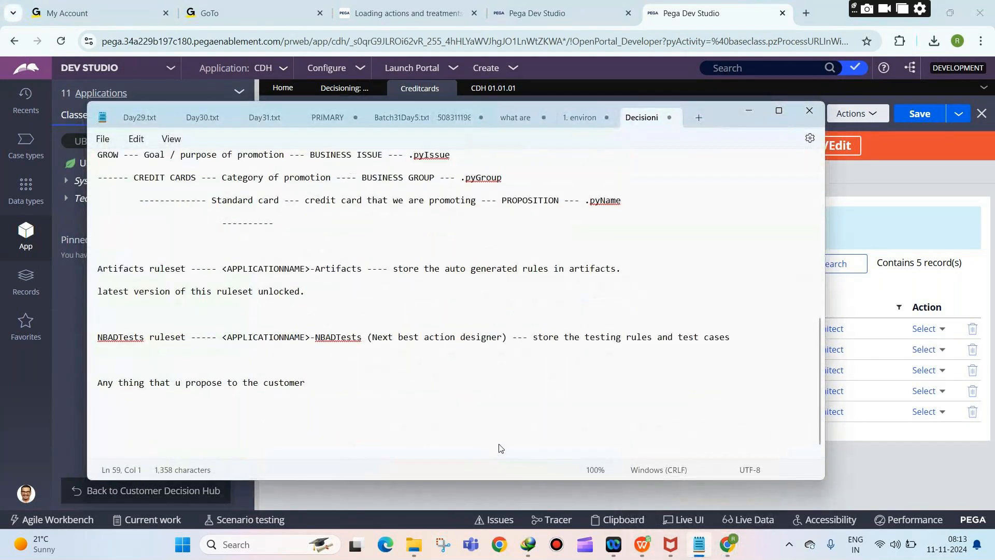
key("Return")
key("Return")
key("Return")
key("Return")
key("Return")
key("Return")
key("Return")
key("Return")
key("Return")
left_click(149, 164)
type("SR CLASS ---- Strategy Result ")
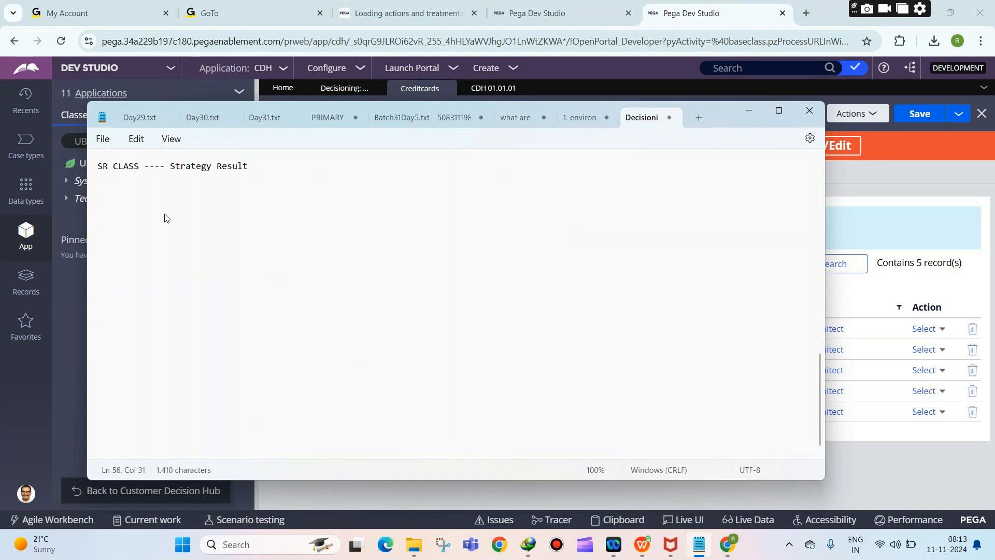
type("class")
key("Return")
key("Return")
type("This clas")
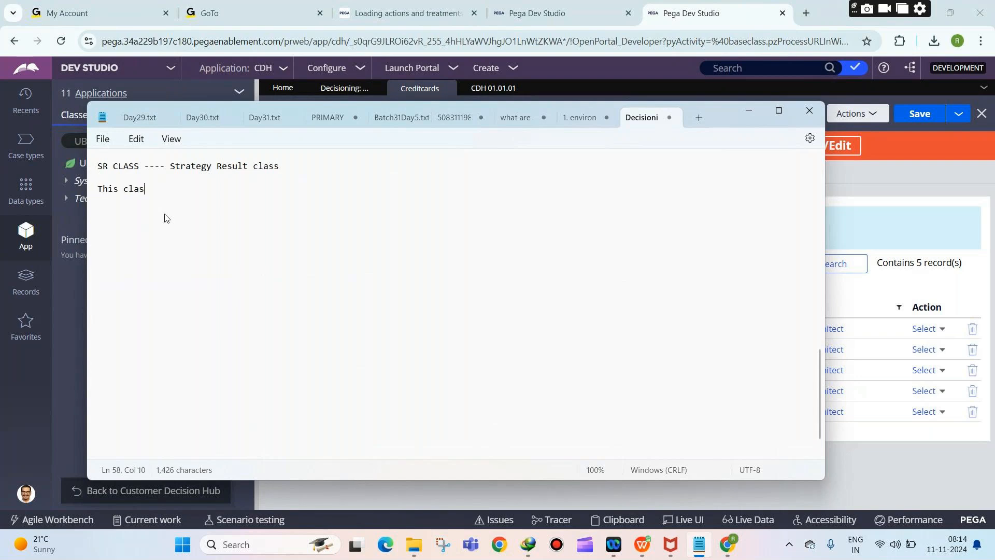
type("s is automatical")
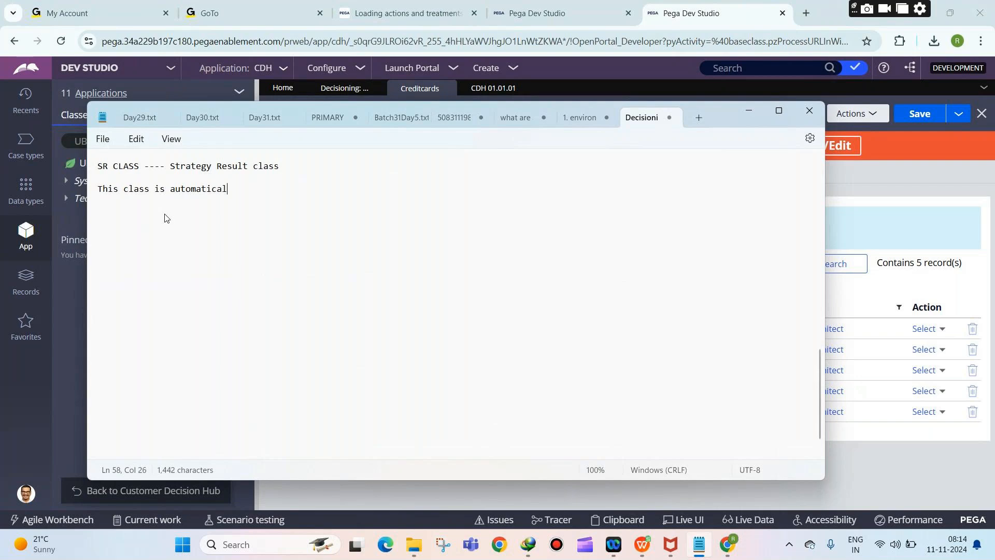
type("ly created when u create the first business issue in ur application")
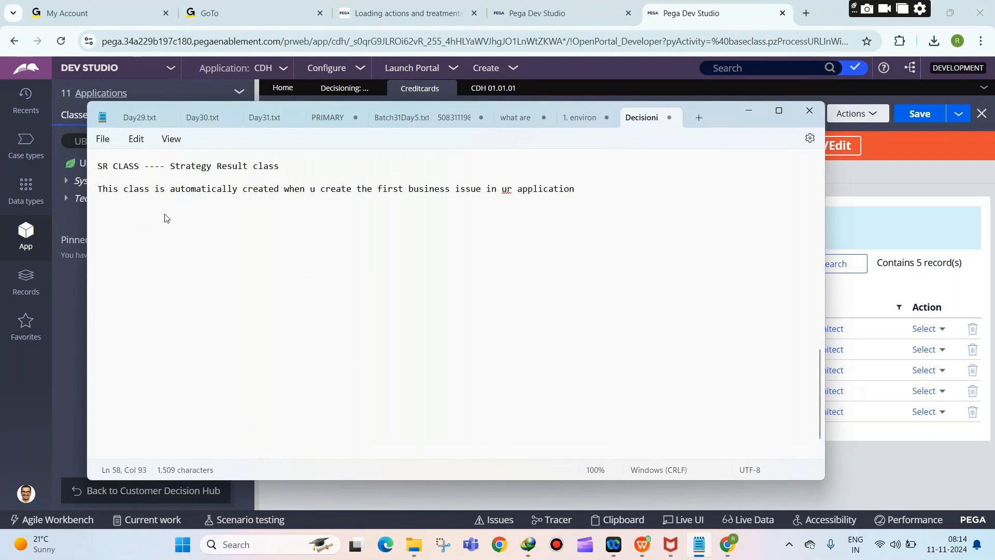
left_click(914, 167)
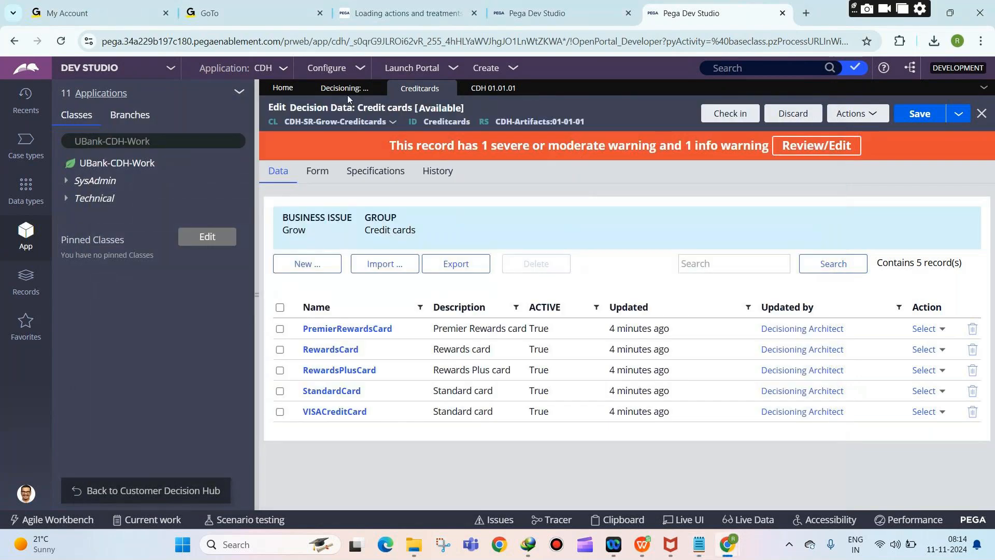
Step: Show the Proposition Management hierarchy via Configure > Decisioning > Decisions, listing Acquire through Service
left_click(346, 93)
left_click(328, 68)
mouse_move(322, 136)
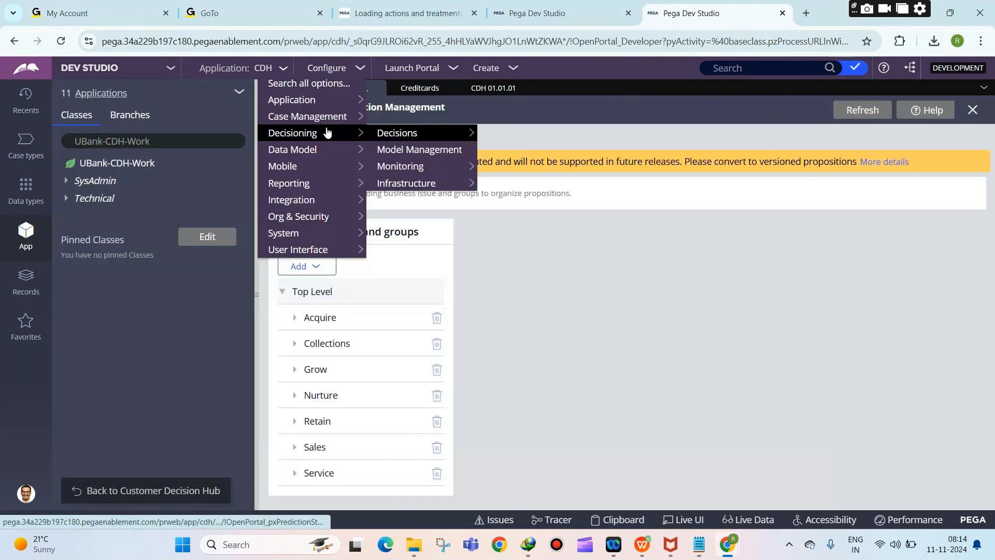
mouse_move(397, 134)
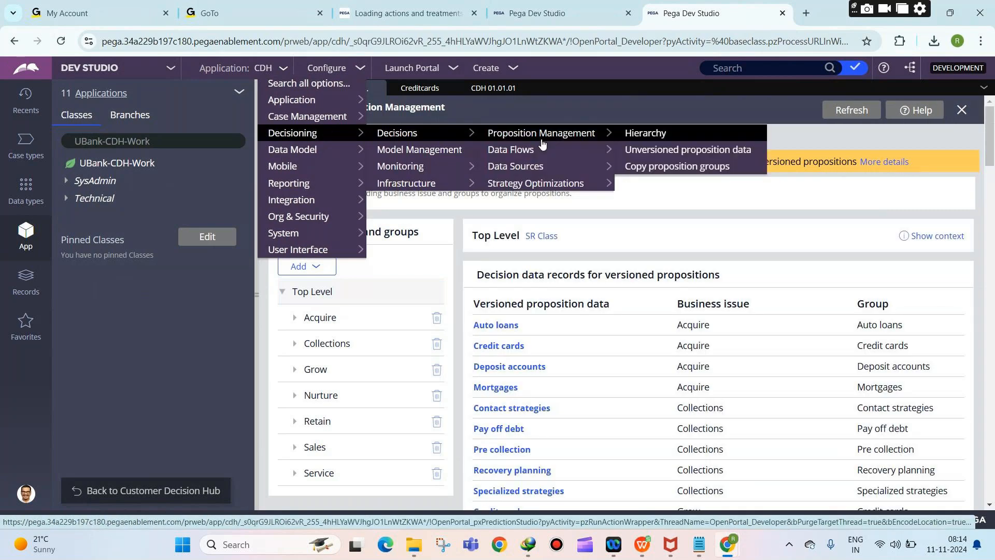
left_click(542, 140)
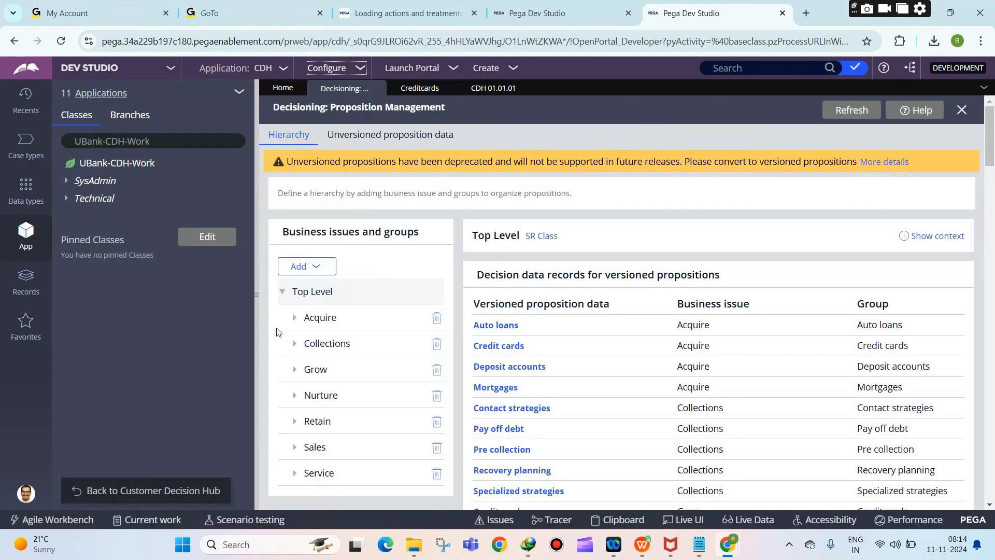
scroll(455, 257, "down", 3)
scroll(262, 273, "up", 3)
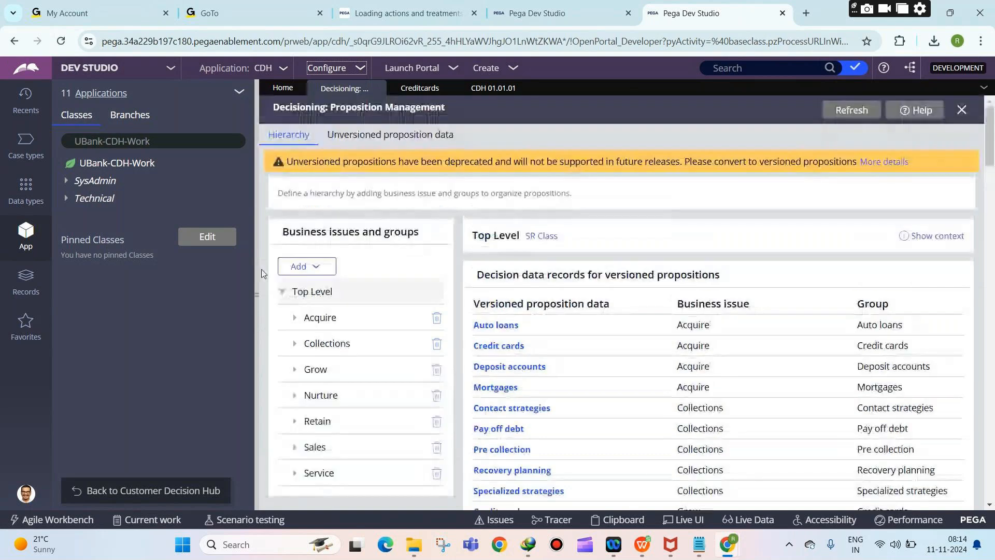
left_click(321, 267)
left_click(332, 282)
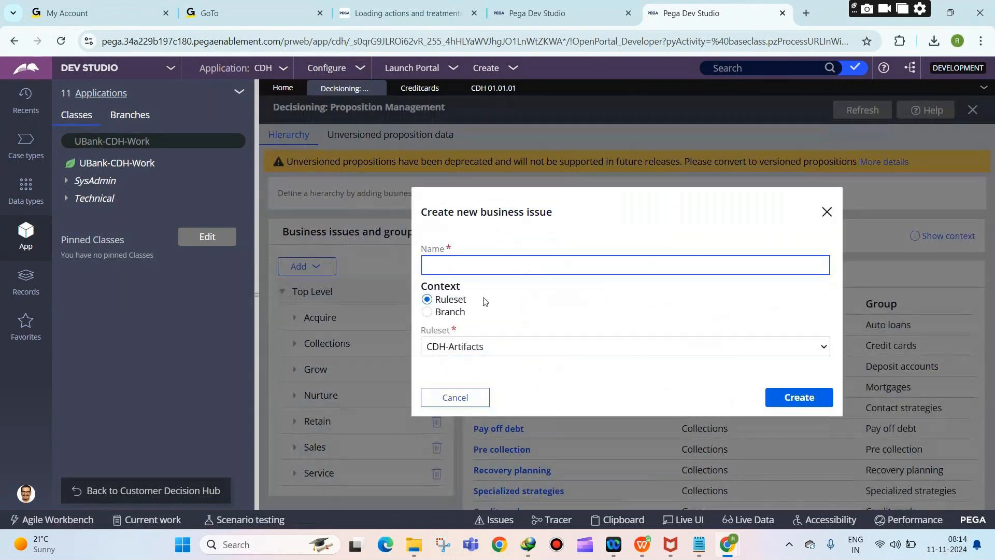
left_click(454, 398)
left_click(321, 295)
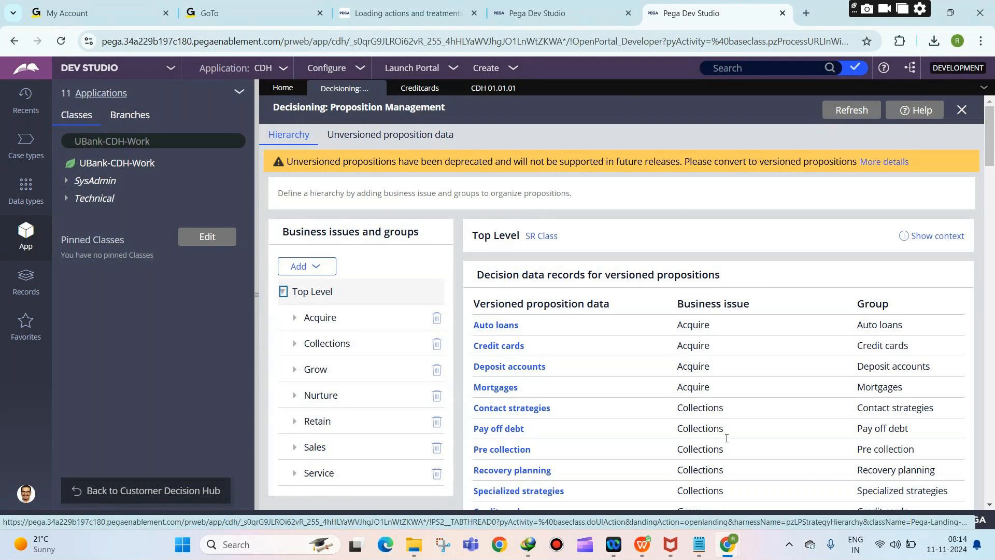
mouse_move(697, 542)
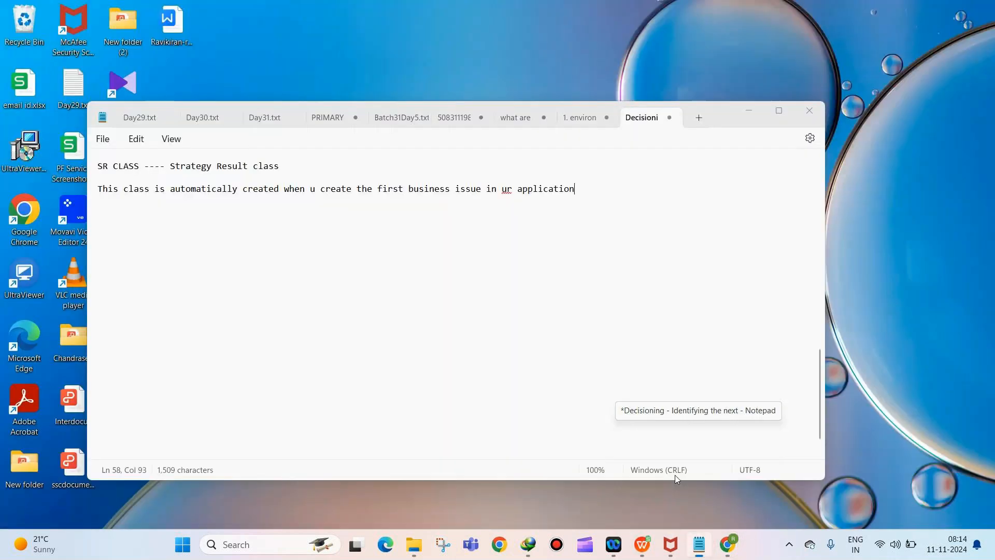
Step: Add the naming pattern <APPLICATIONID>-SR-<BUSINESSISSUE>-<BUSINESSGROUP> on a new line in the notes
left_click(675, 475)
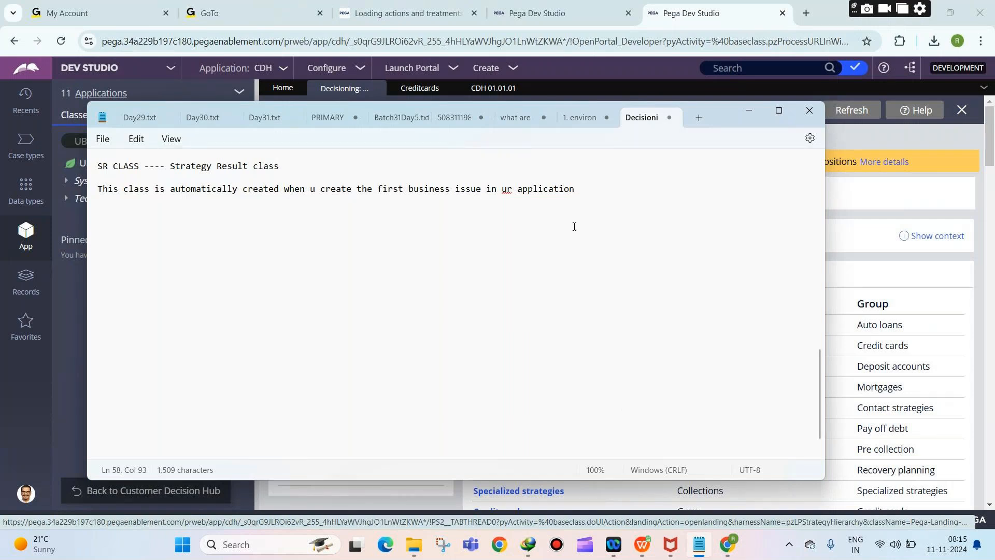
key("Return")
key("Return")
key("Return")
type("<APPLICATIONID>")
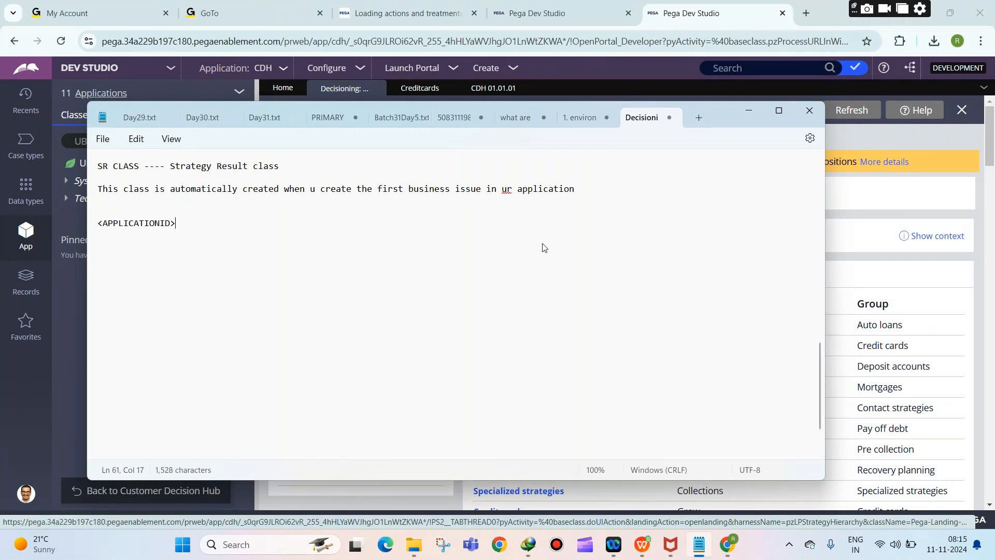
type("-SR-<BUSINESSISSUE>-")
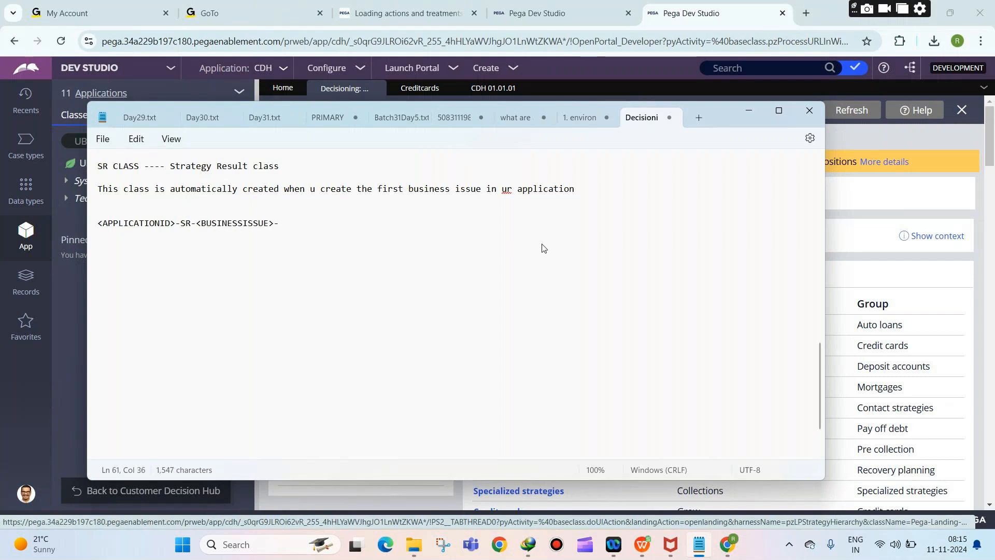
type("<BUSINESSGROUP>")
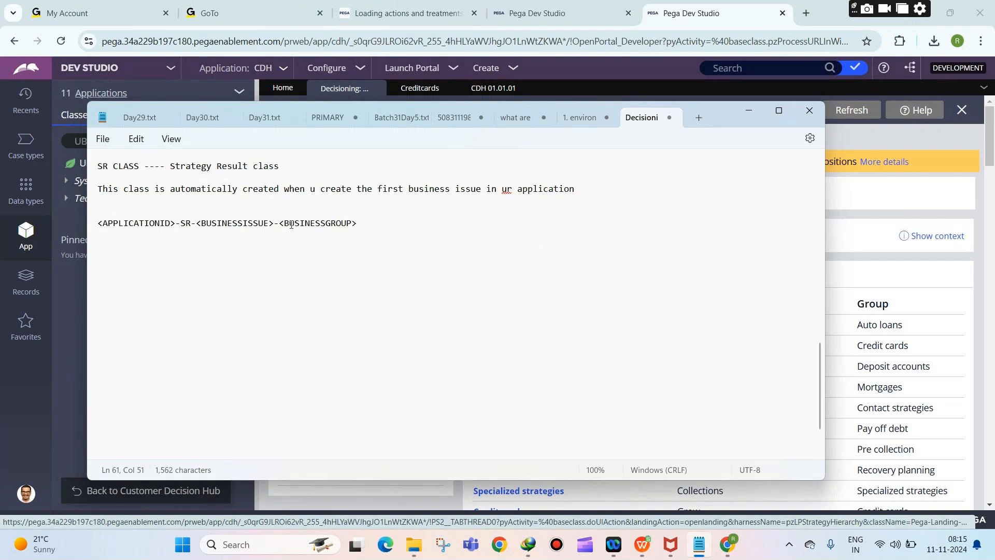
left_click_drag(357, 224, 182, 221)
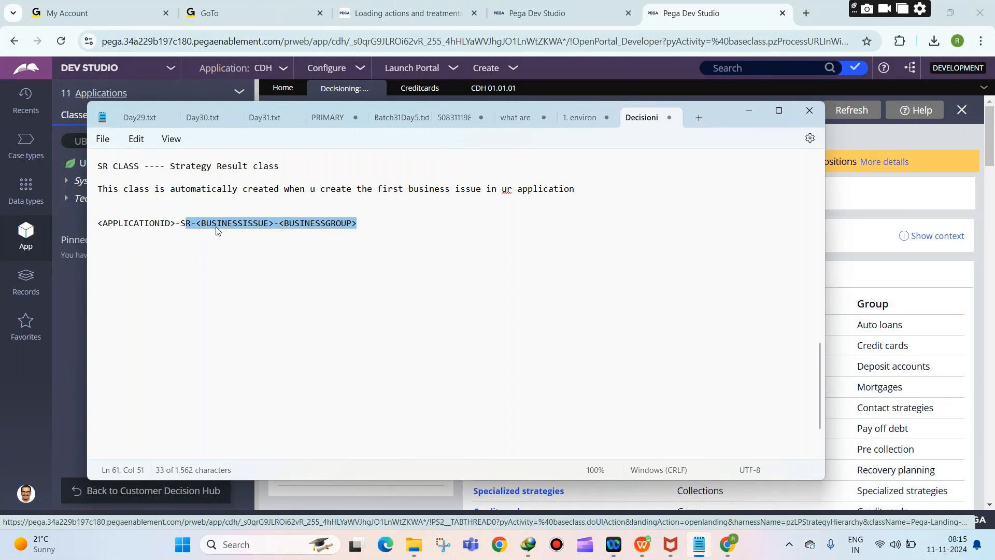
left_click(393, 231)
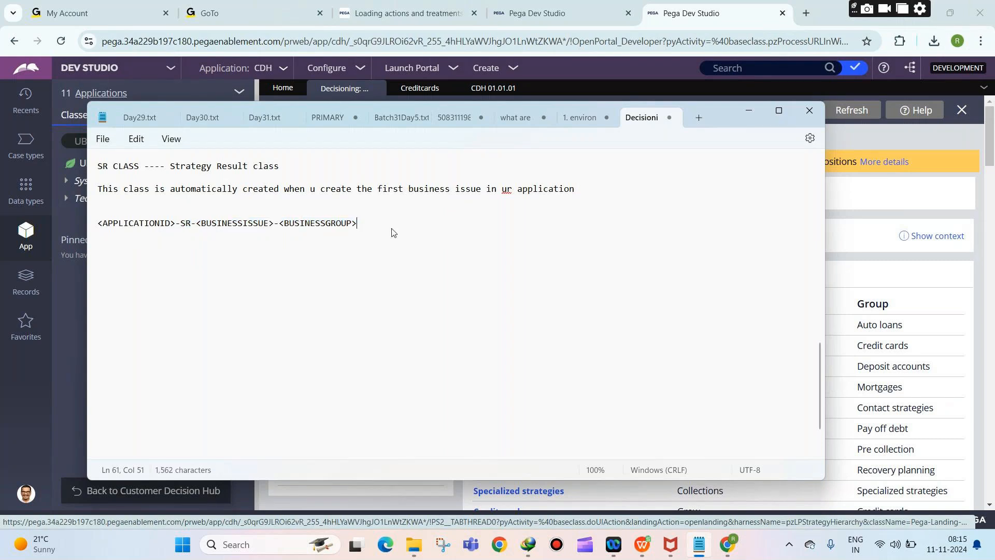
Step: Add example class name CDH-SR-GROW-CREDITCARDS below the pattern, trying an ACQUIRE variant
key("Return")
key("Return")
type("CDH-SR-GROW-CREDITCA")
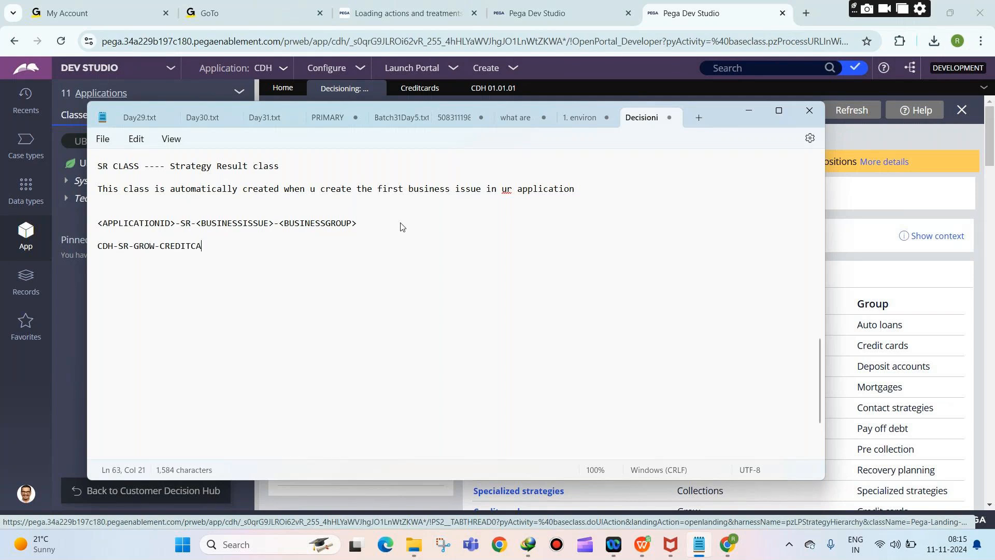
type("RDS")
key("BackSpace")
key("BackSpace")
key("BackSpace")
key("BackSpace")
key("BackSpace")
key("BackSpace")
key("BackSpace")
key("BackSpace")
key("BackSpace")
key("BackSpace")
key("BackSpace")
key("BackSpace")
key("BackSpace")
key("BackSpace")
key("BackSpace")
key("BackSpace")
type("ACQUIRE")
type("-")
type("DITCA")
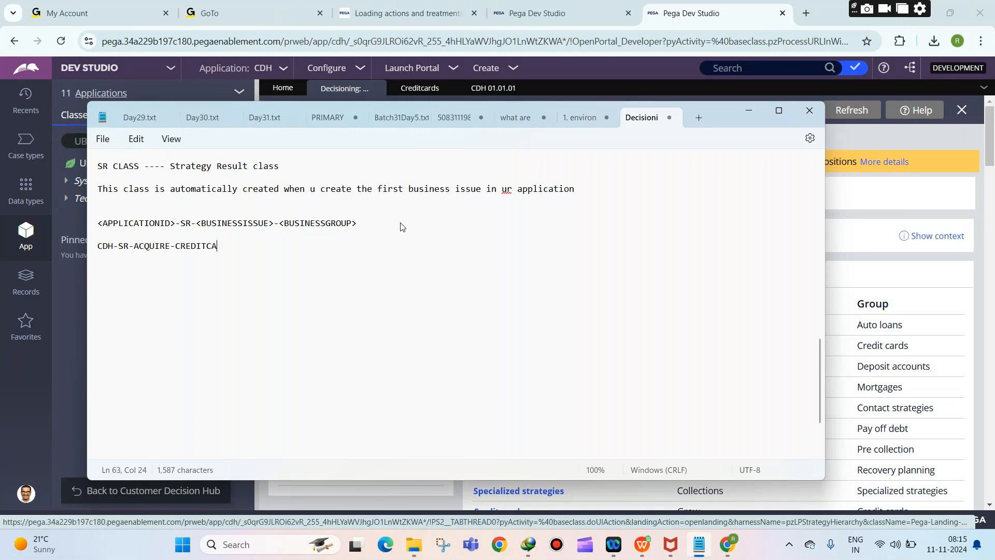
type("RDS")
Step: Retype the example as CDH-SR-GROW-CREDITCARDS and bring the Proposition Management page forward
scroll(290, 266, "up", 1)
scroll(290, 266, "down", 2)
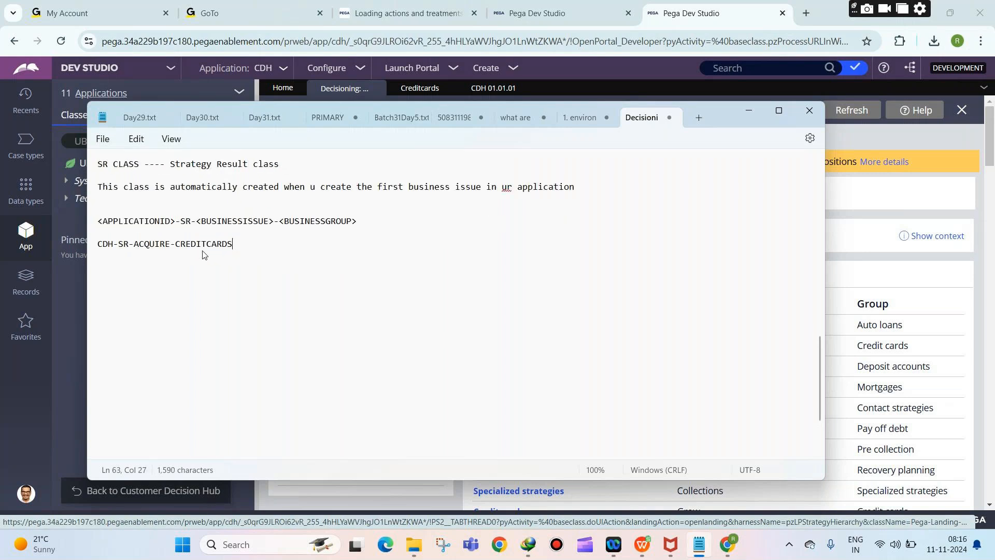
scroll(156, 243, "up", 1)
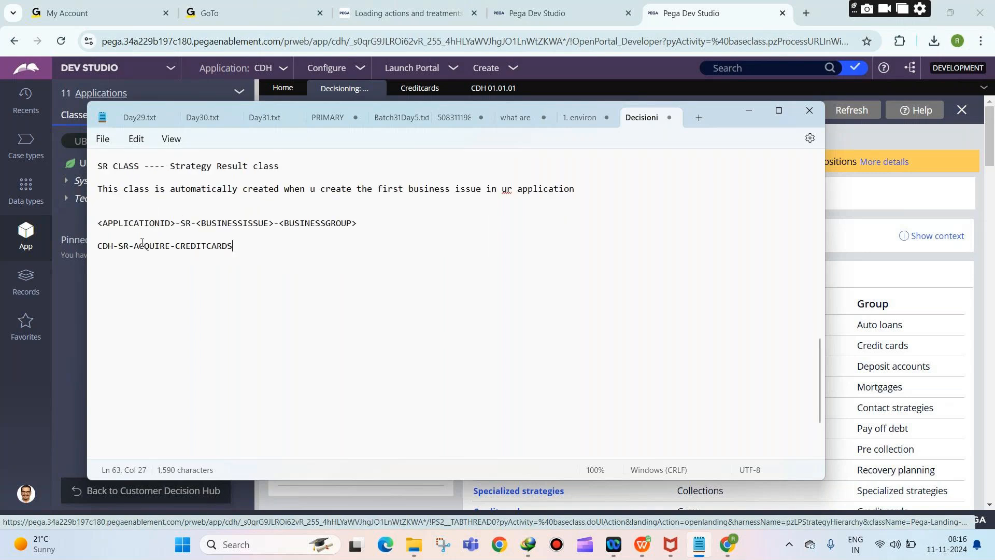
left_click(102, 224)
left_click_drag(102, 225, 276, 228)
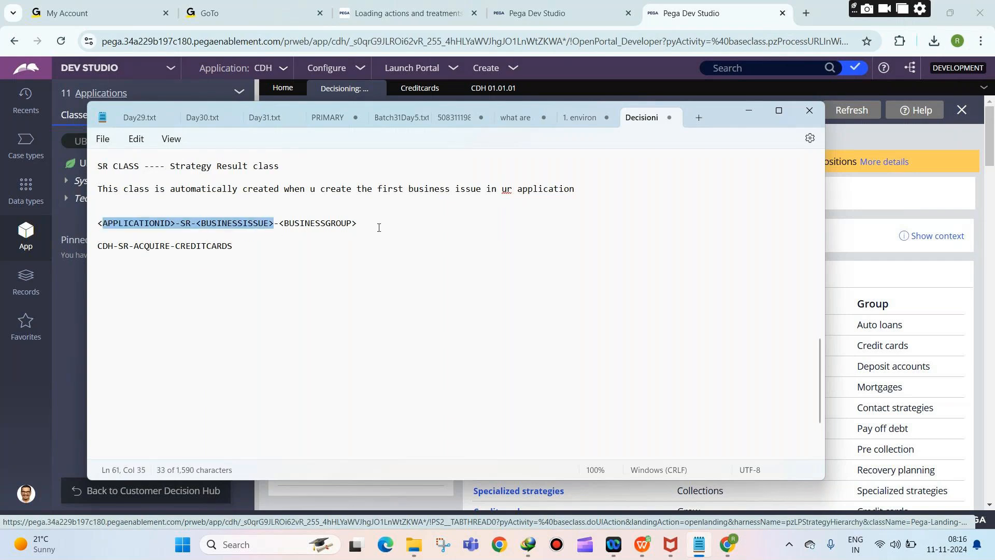
left_click_drag(237, 247, 97, 249)
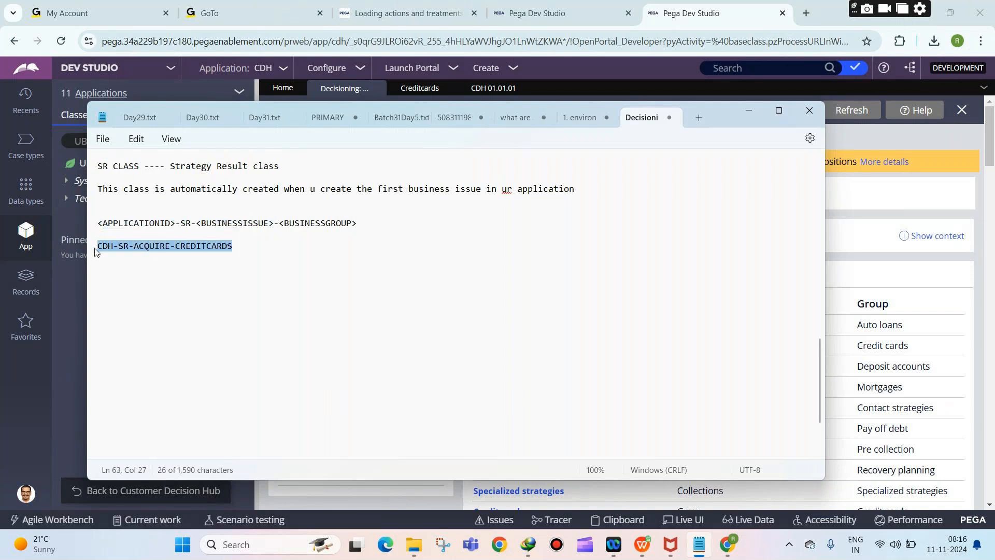
key("BackSpace")
type("CDH-SR-")
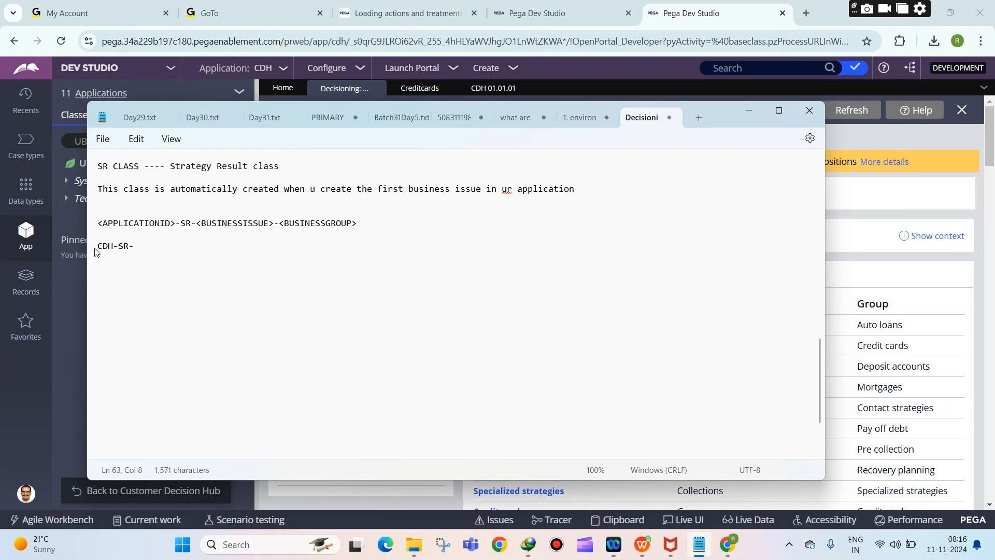
type("GROW-CREDITCARDS")
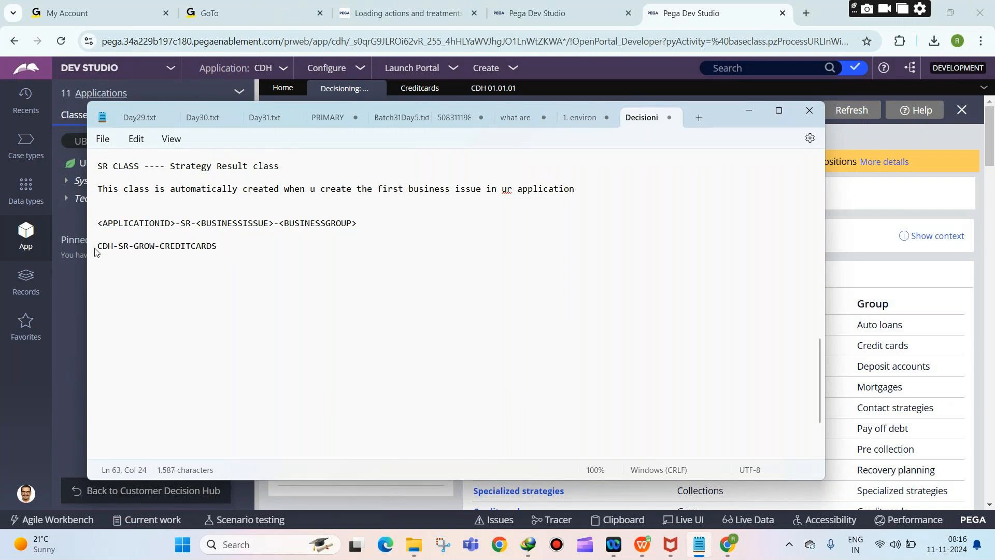
left_click(836, 195)
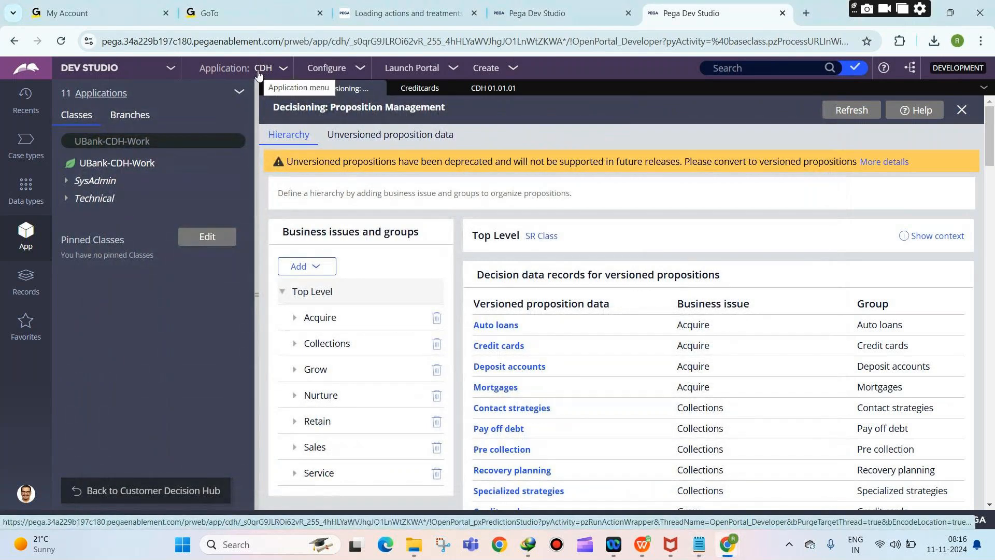
Step: Filter the class explorer to CDH-SR, then expand and collapse the Acquire business issue and class
left_click(174, 137)
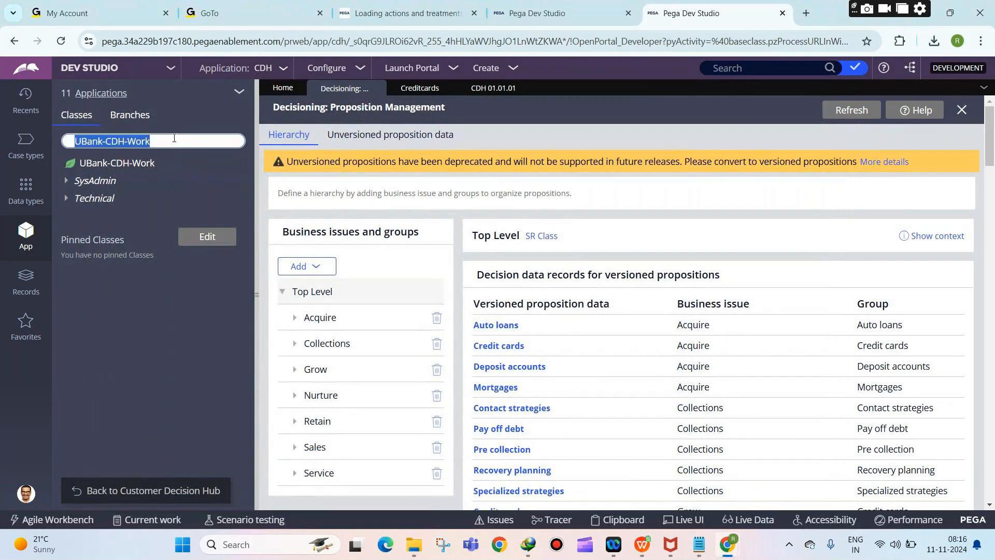
type("CDH")
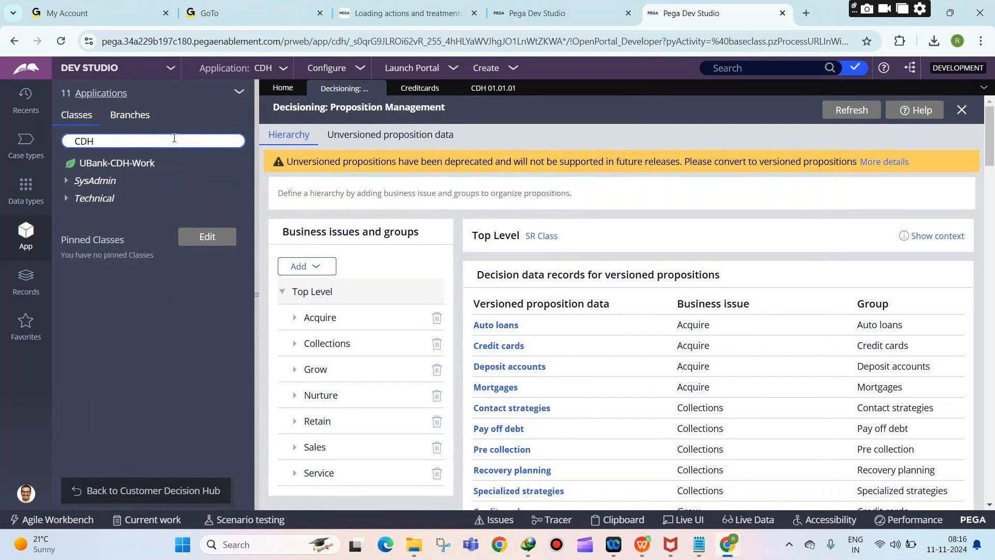
type("-SR")
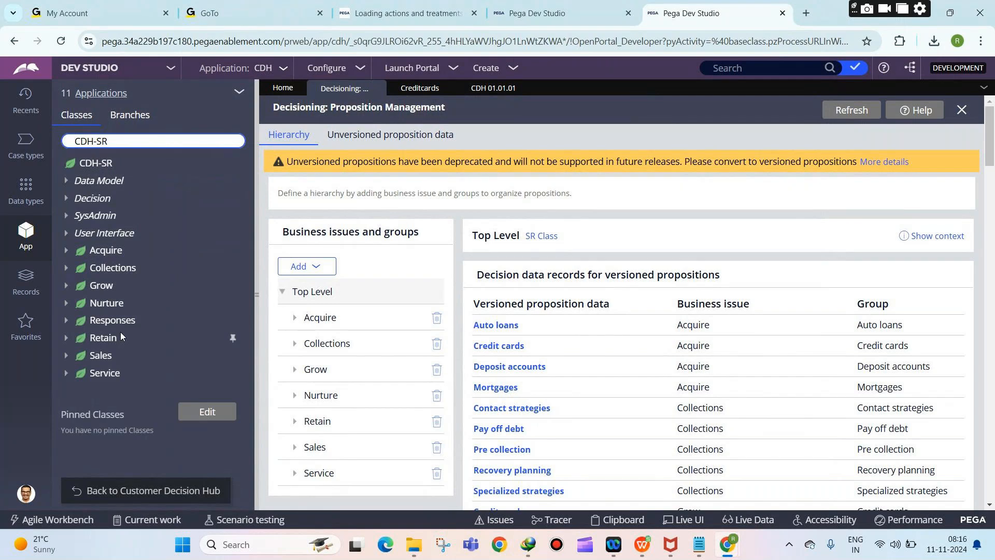
left_click(311, 320)
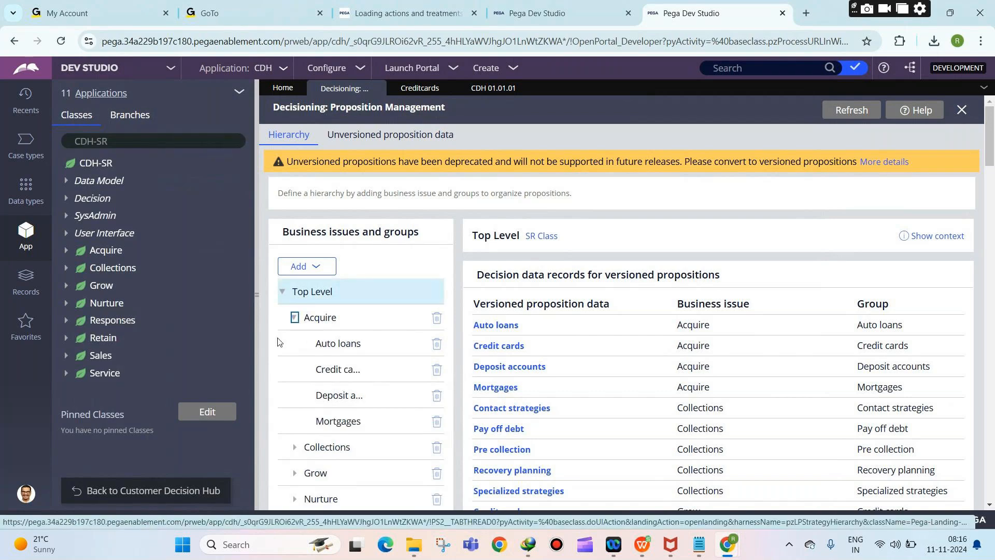
left_click(98, 250)
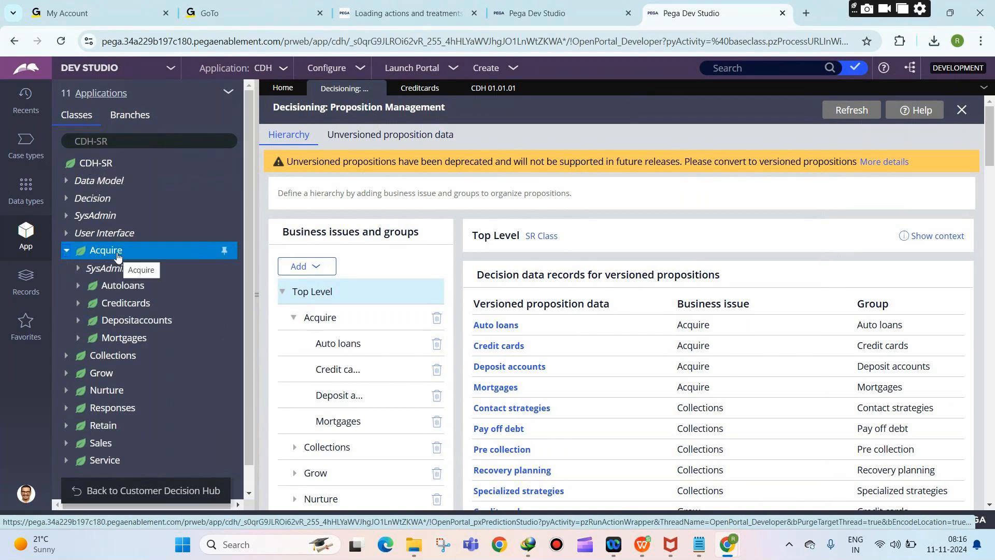
scroll(327, 311, "down", 1)
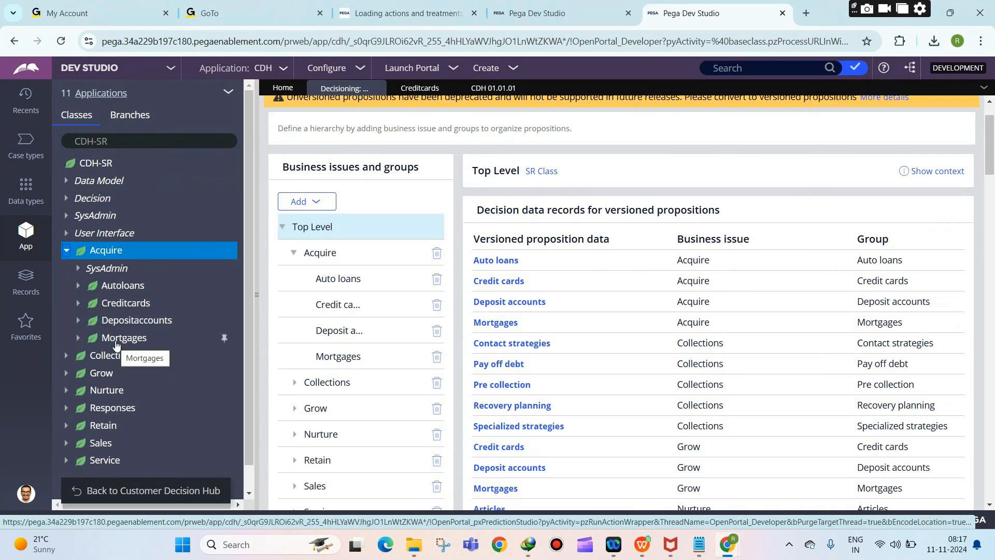
left_click(106, 249)
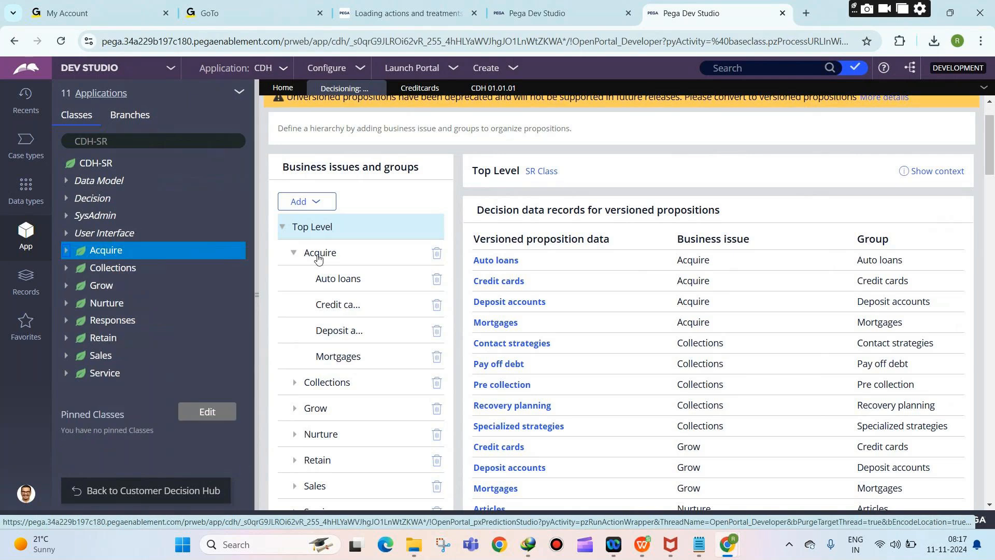
Step: Collapse the Acquire business issue and Acquire class again
left_click(294, 253)
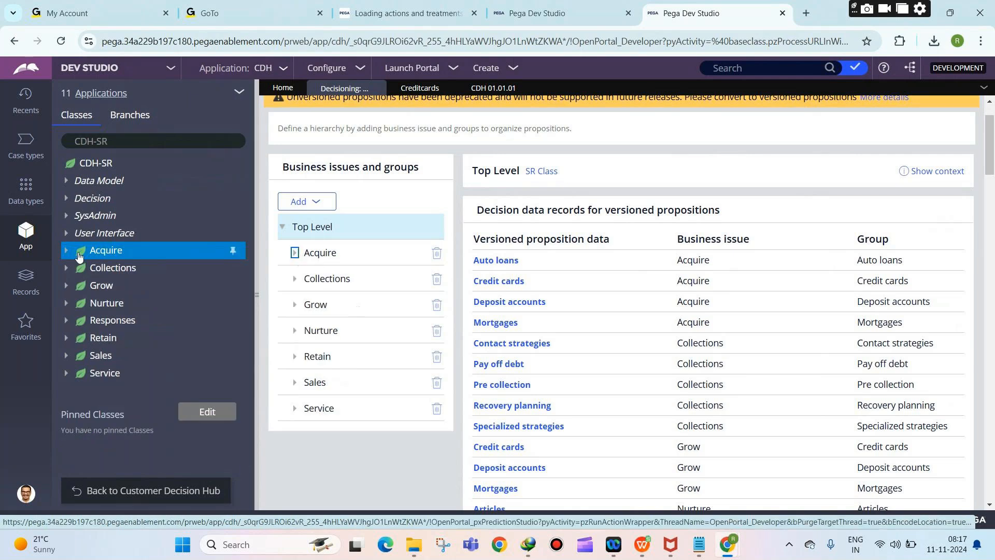
left_click(66, 250)
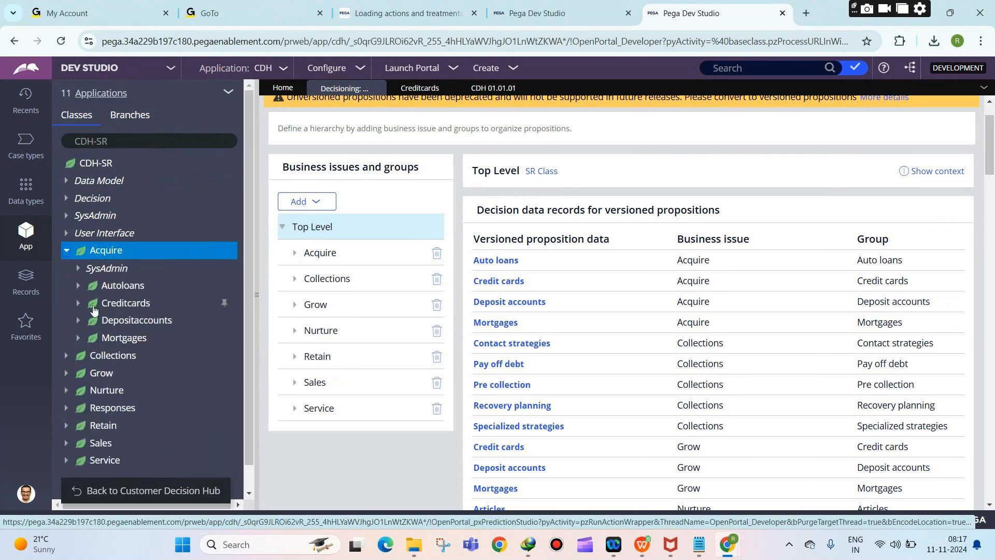
left_click(65, 250)
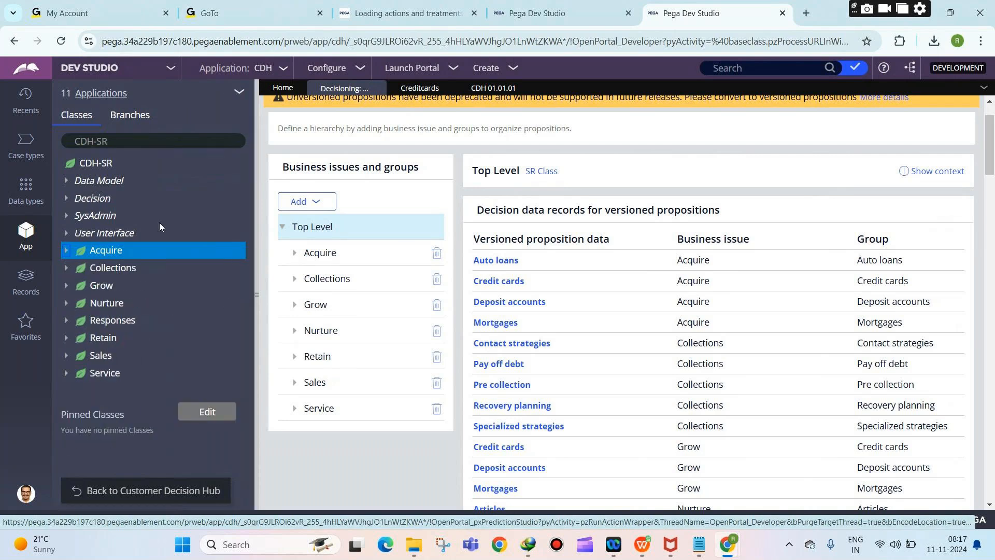
Step: Expand Grow > Creditcards > Data Model > Property to show CreditCardMonthlyFee and MonthlyEMI
left_click(295, 305)
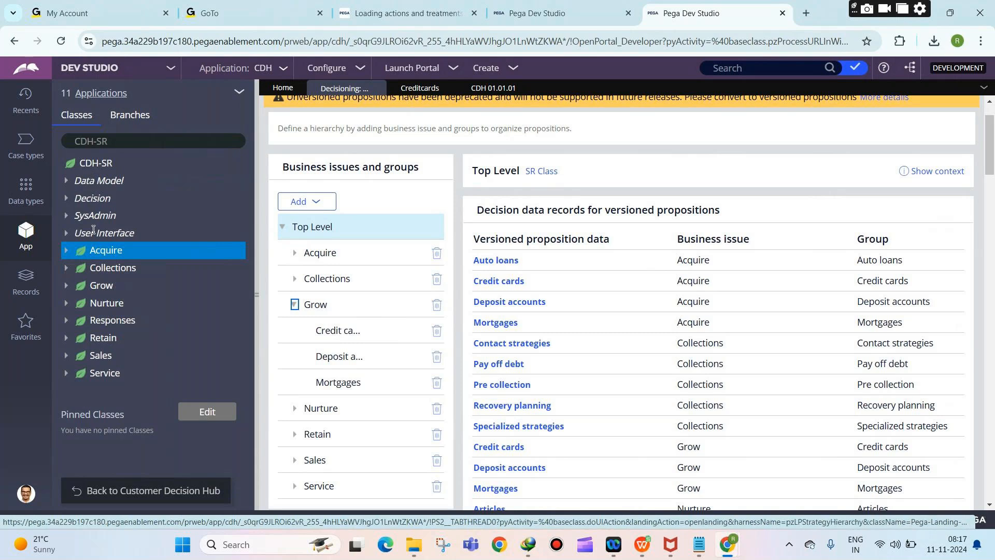
left_click(66, 285)
left_click(78, 321)
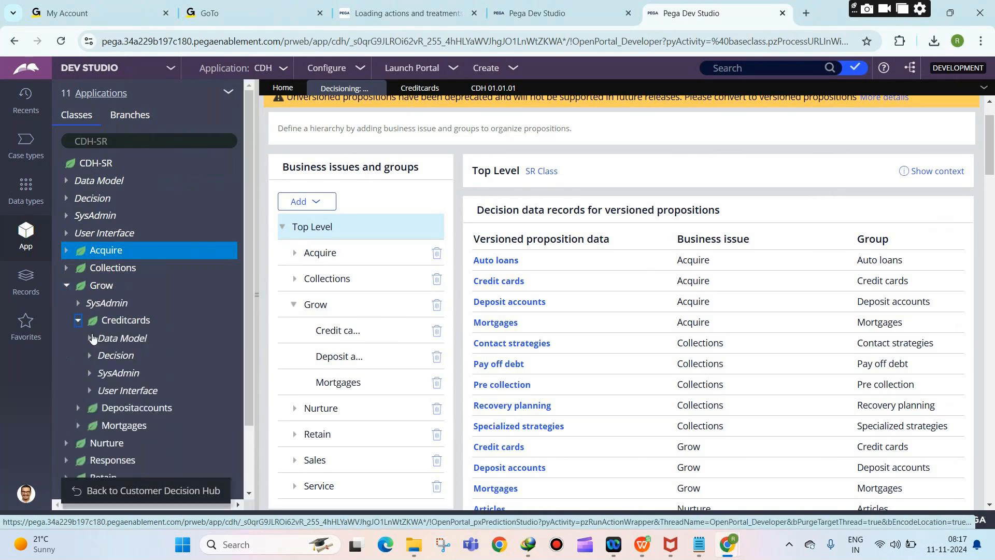
left_click(91, 338)
left_click(102, 356)
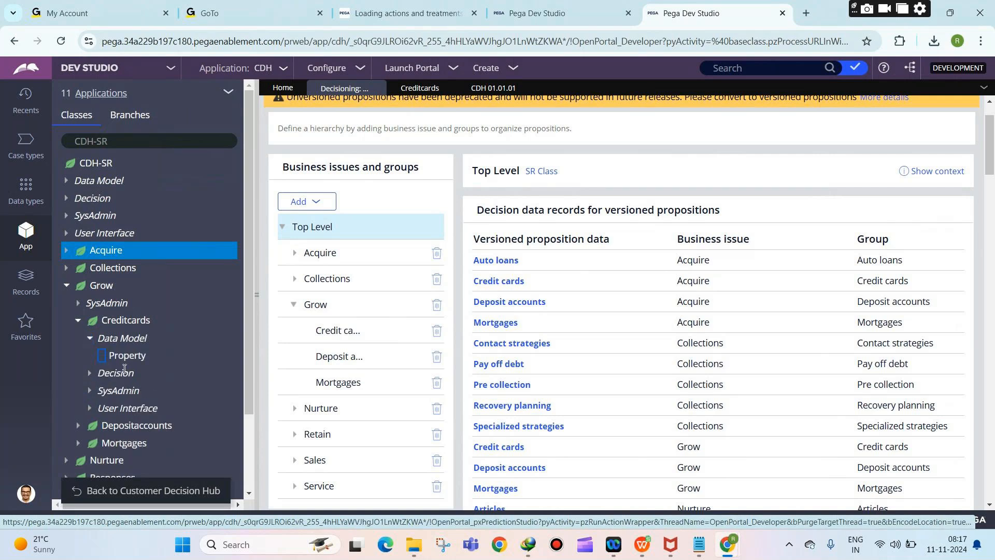
left_click(111, 360)
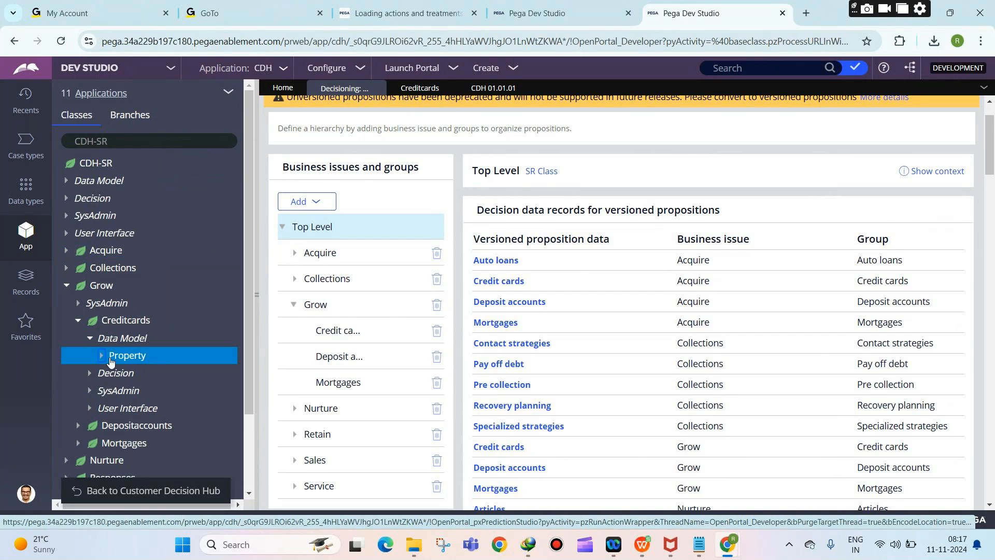
left_click(102, 357)
Step: Bring the Decisioning notes in Notepad back to the front
scroll(180, 321, "down", 1)
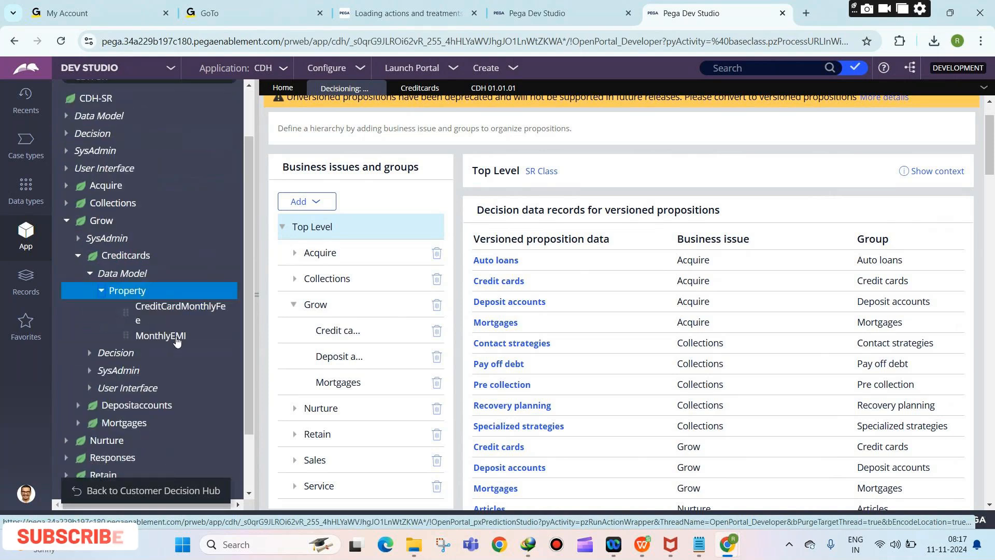
scroll(135, 347, "up", 1)
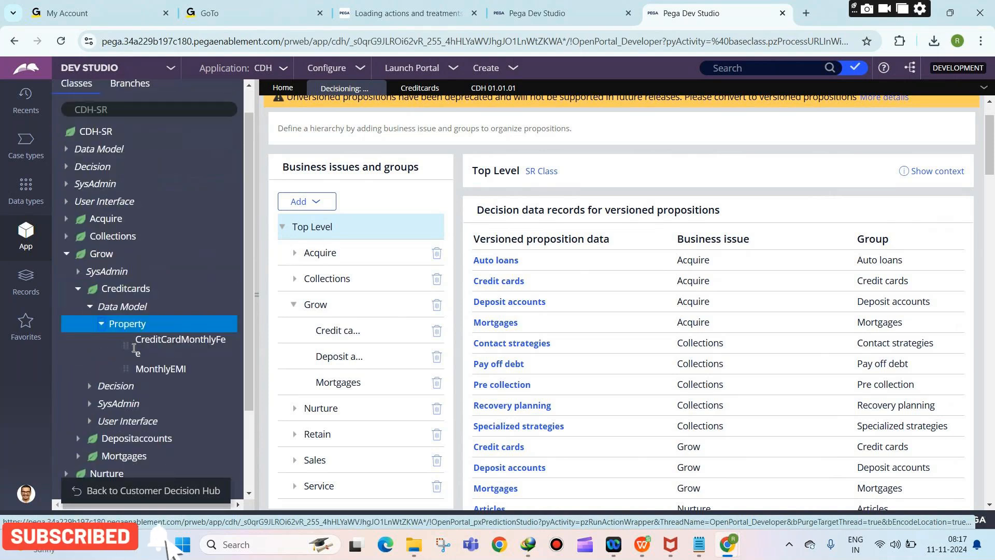
scroll(134, 347, "up", 1)
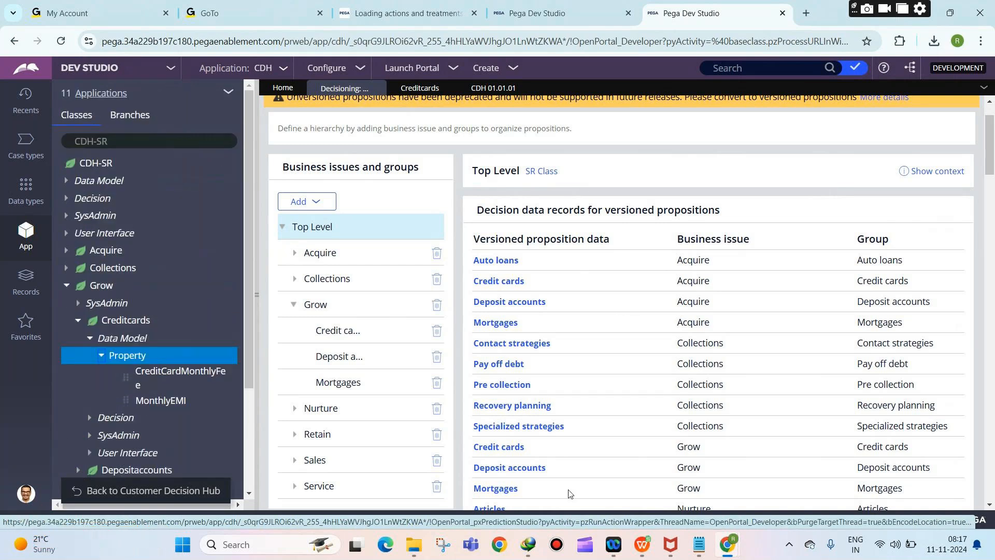
mouse_move(707, 552)
left_click(706, 552)
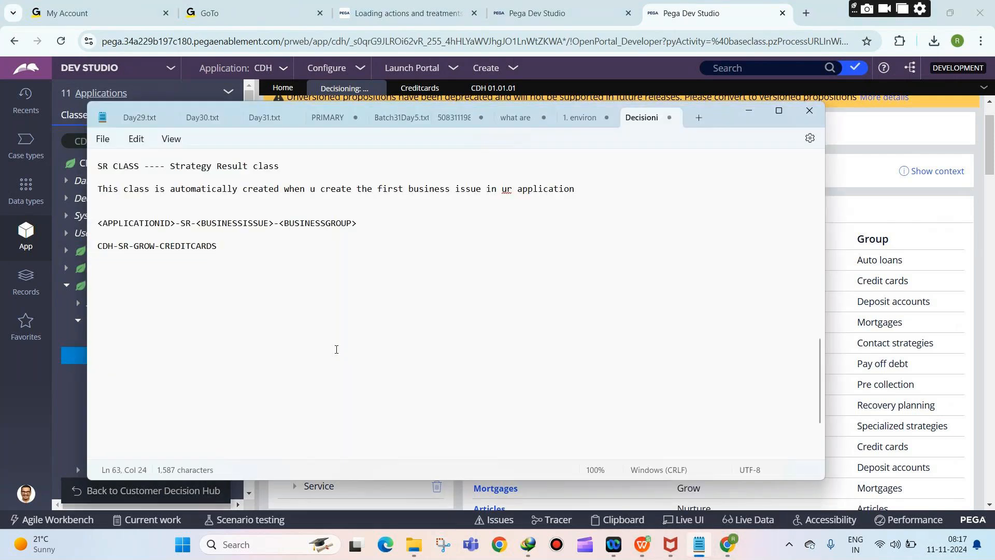
Step: Review the taxonomy notes, highlighting the GROW and PROPOSITION lines, then return to Pega's class list
scroll(334, 350, "up", 5)
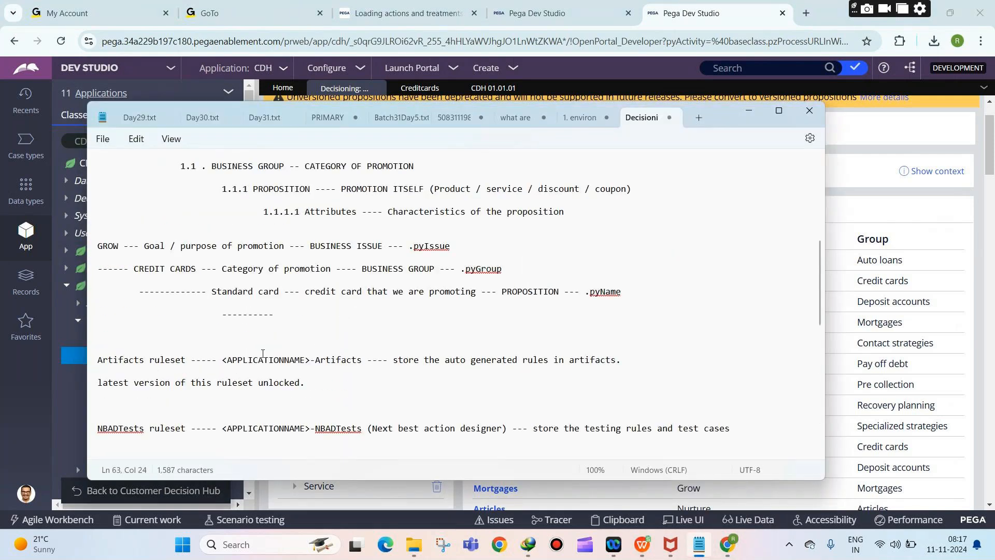
scroll(262, 353, "up", 3)
left_click_drag(98, 336, 382, 337)
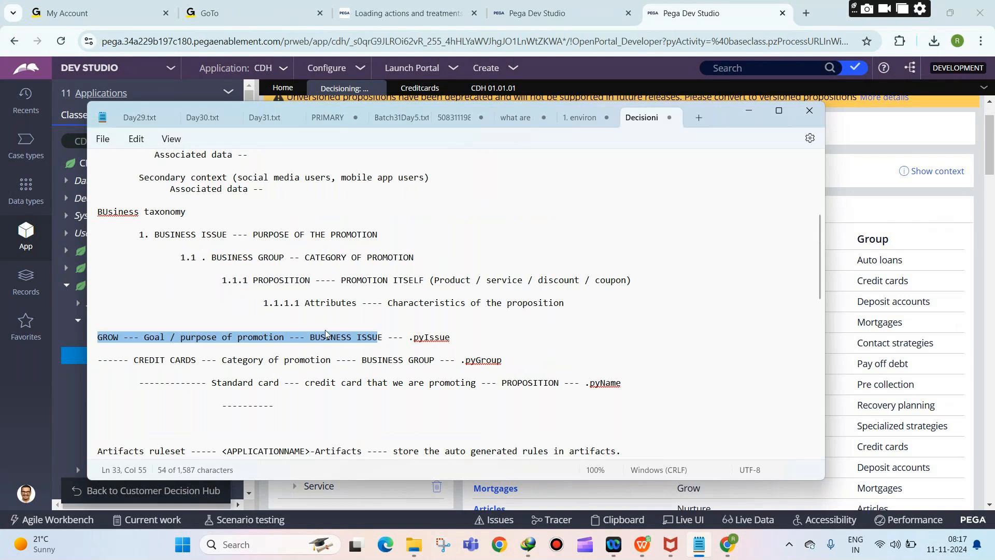
left_click(420, 366)
left_click_drag(565, 382, 526, 381)
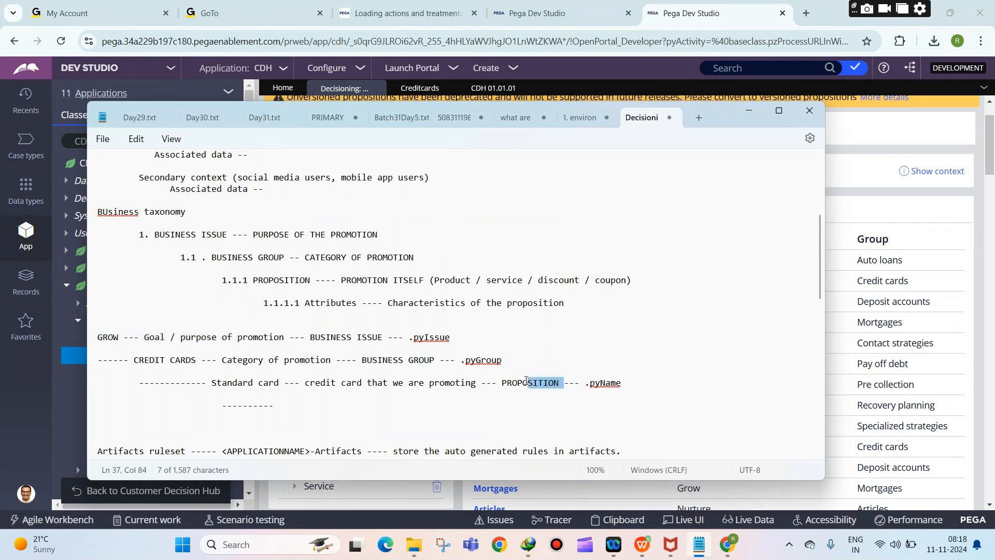
scroll(601, 361, "down", 1)
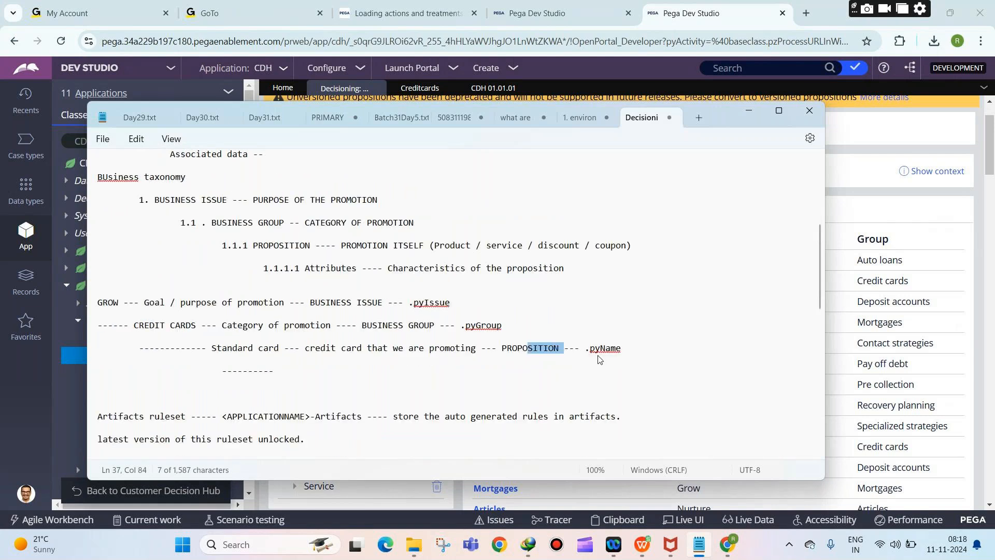
scroll(599, 358, "down", 5)
scroll(207, 259, "up", 1)
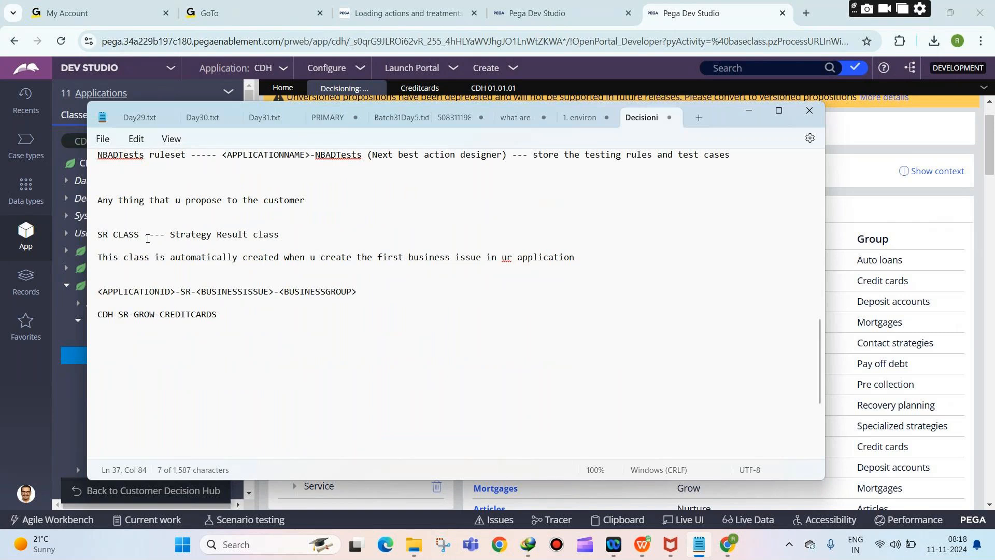
left_click(76, 378)
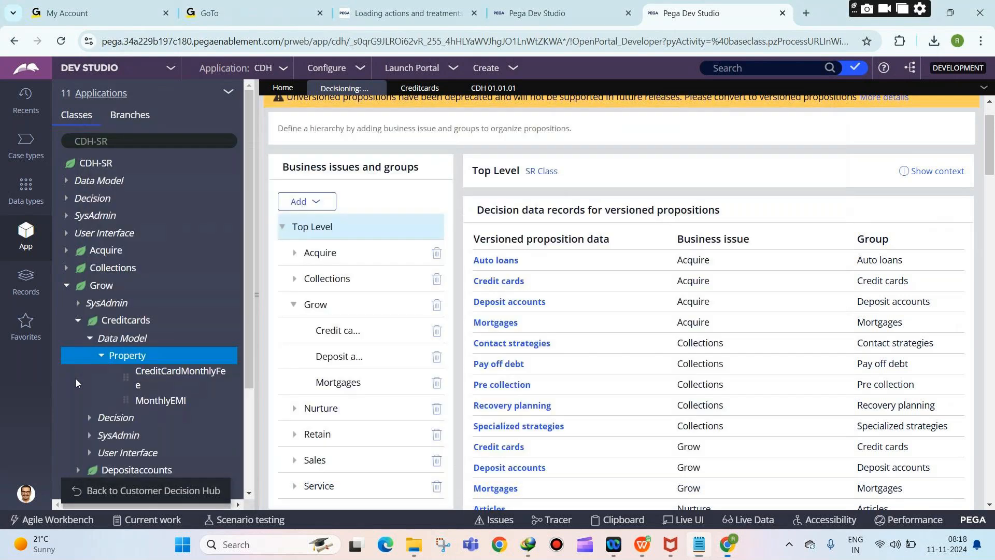
Step: Select CreditCardMonthlyFee, collapse and re-expand Grow, then bring the GoTo Meeting chat forward
left_click(75, 378)
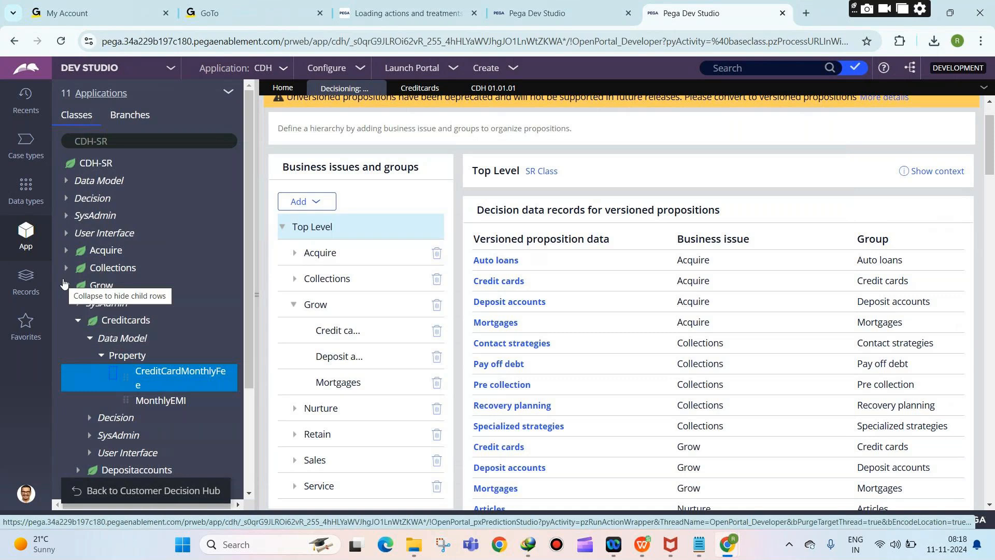
left_click(64, 285)
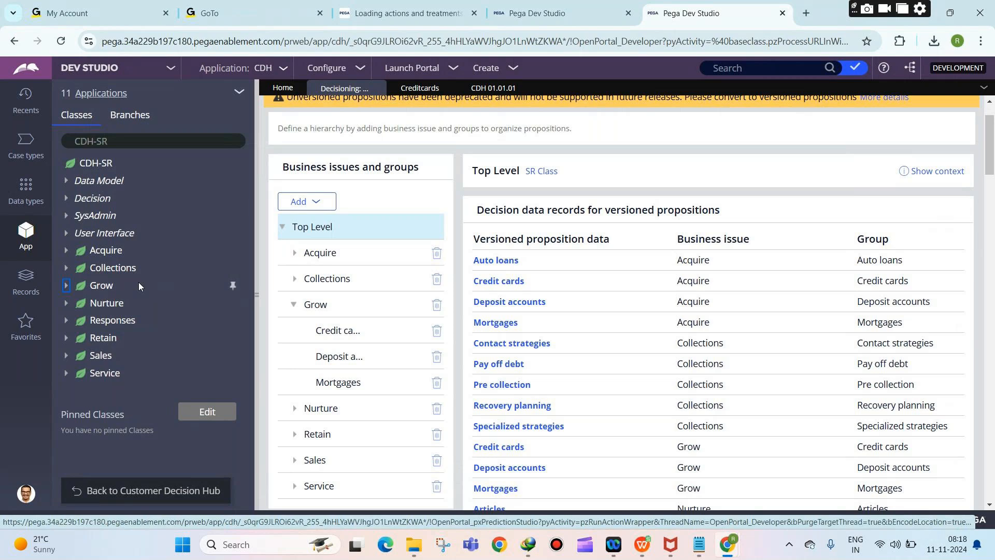
left_click(66, 286)
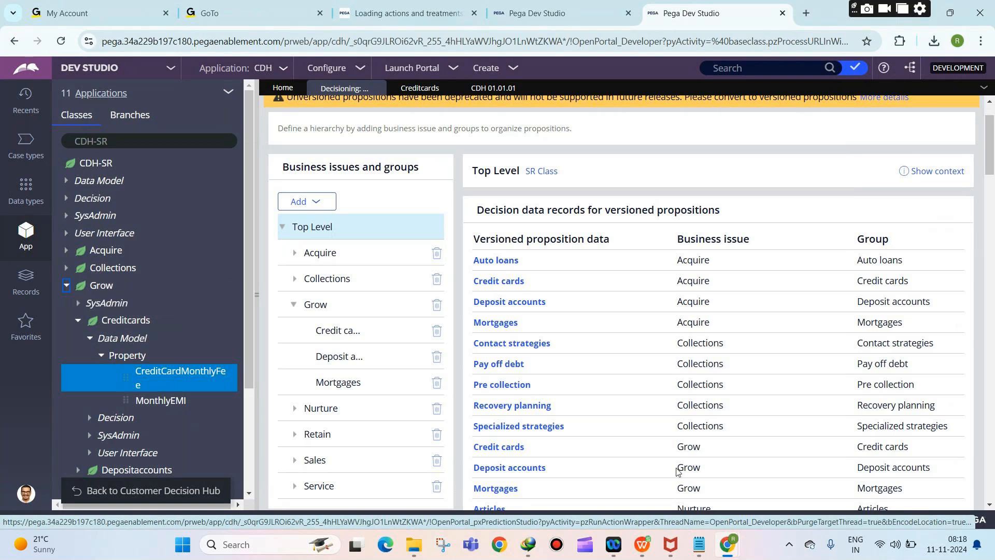
mouse_move(727, 544)
left_click(714, 483)
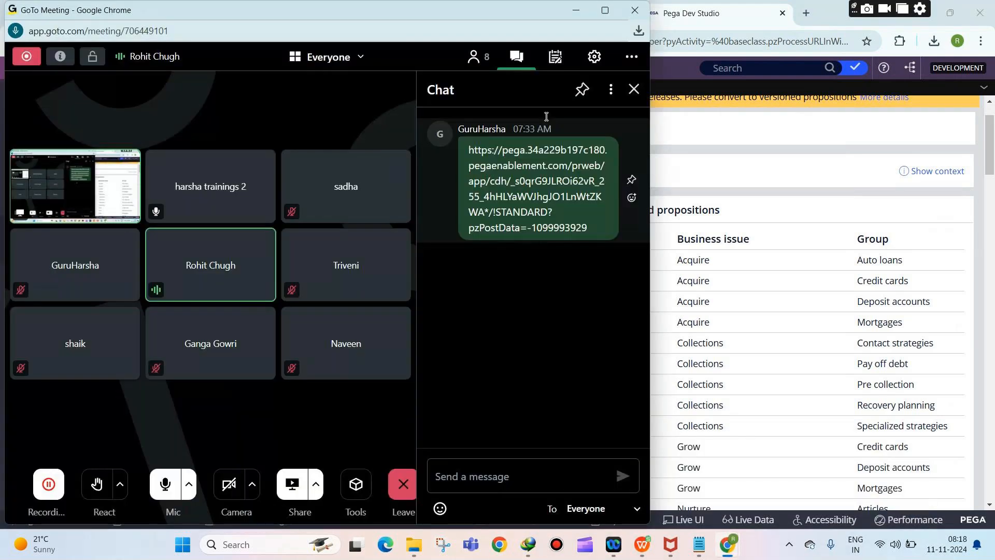
Step: Return to Pega and show the Credit cards group under Grow in the hierarchy
left_click(589, 18)
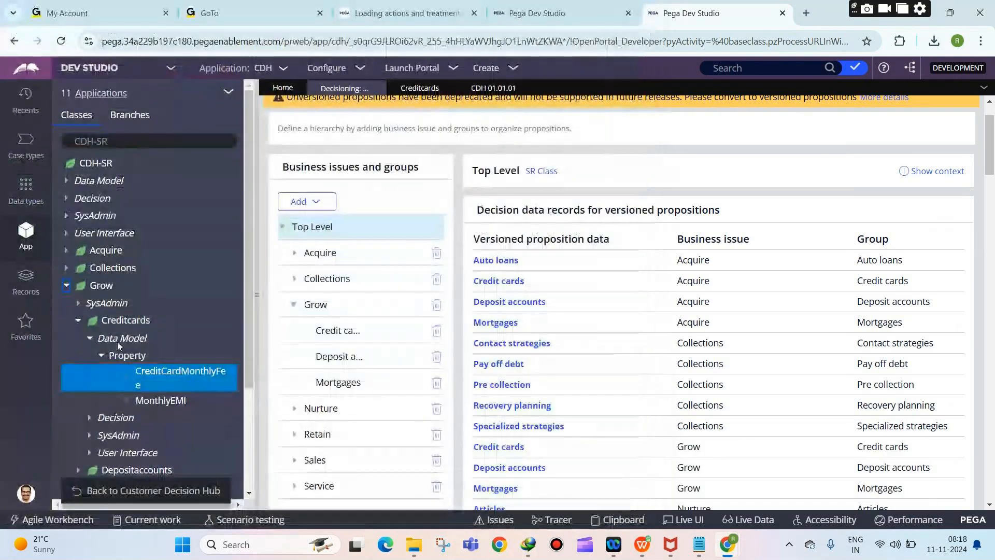
left_click(78, 320)
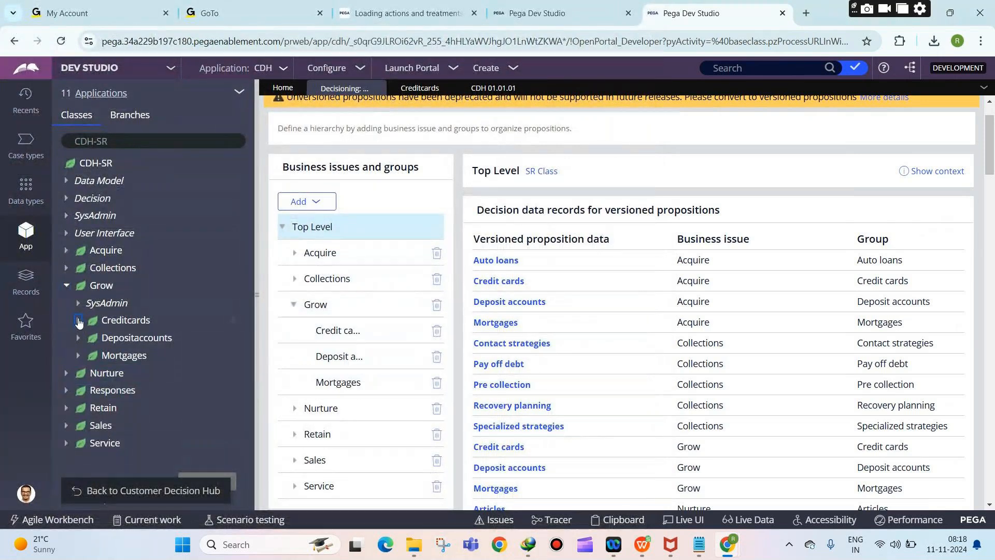
left_click(78, 322)
left_click(79, 324)
left_click(79, 321)
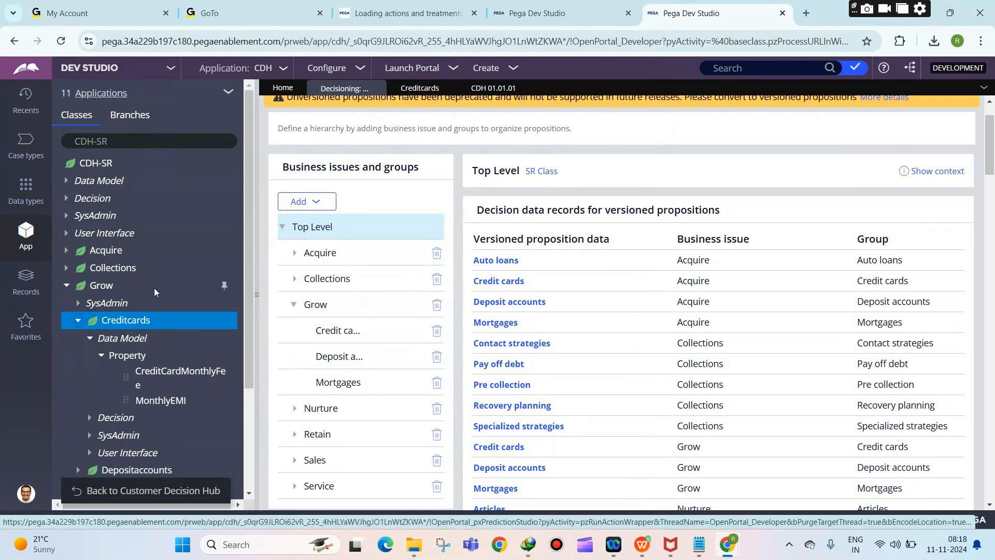
left_click(338, 333)
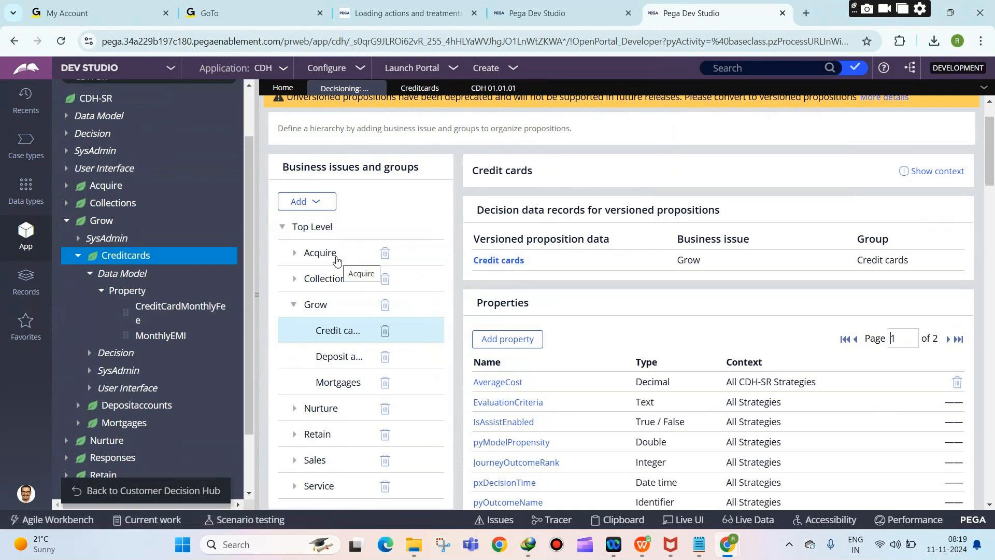
Step: Open the Creditcards record from Creditcards > Decision > Decision Data in the class tree
left_click(88, 273)
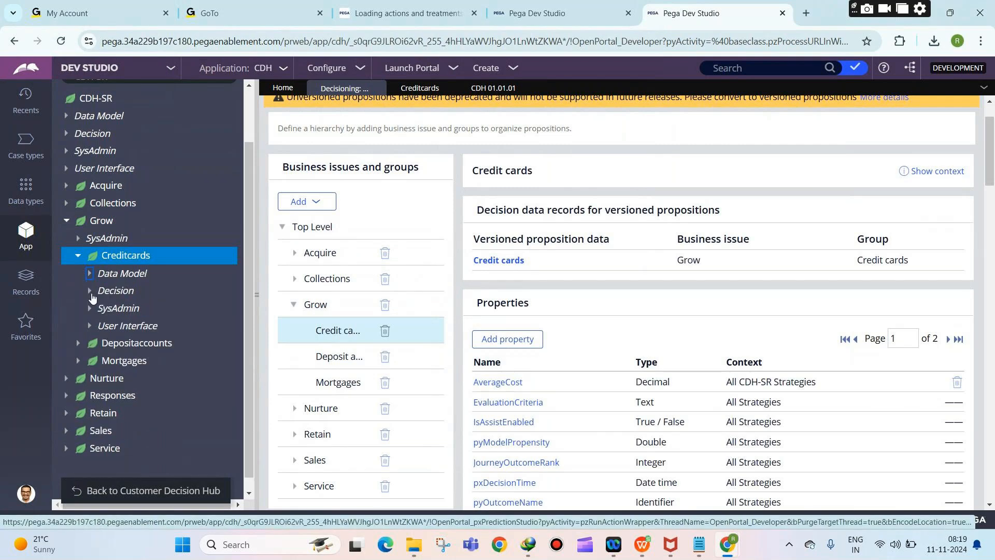
left_click(90, 291)
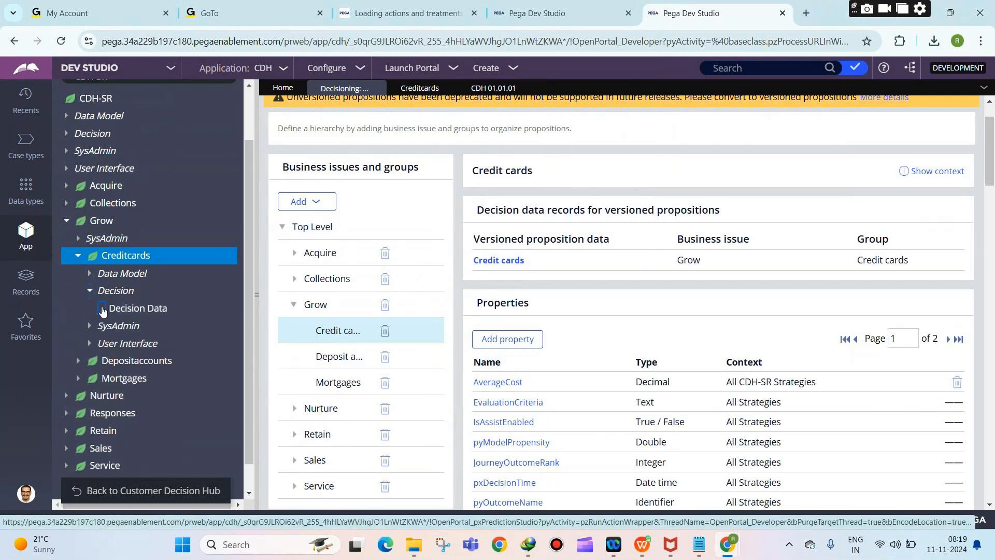
left_click(102, 308)
left_click(148, 326)
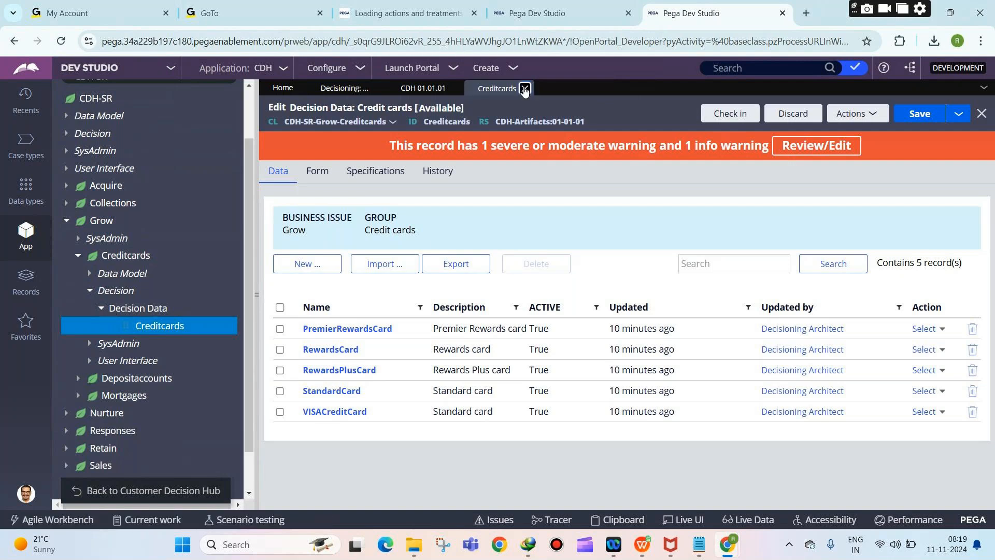
Step: Close the Creditcards record and show the Deposit accounts group's details under Grow
left_click(527, 88)
left_click(337, 421)
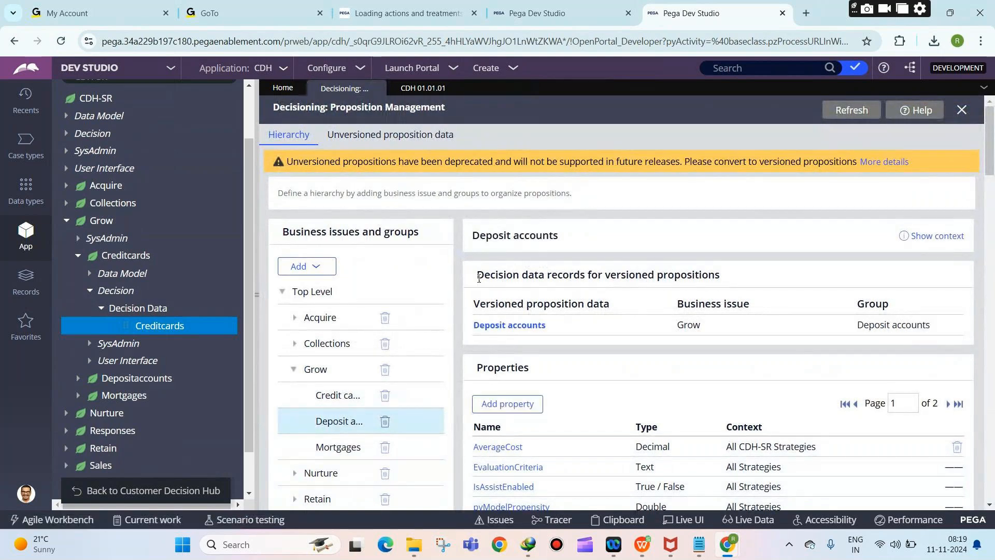
left_click_drag(476, 274, 591, 272)
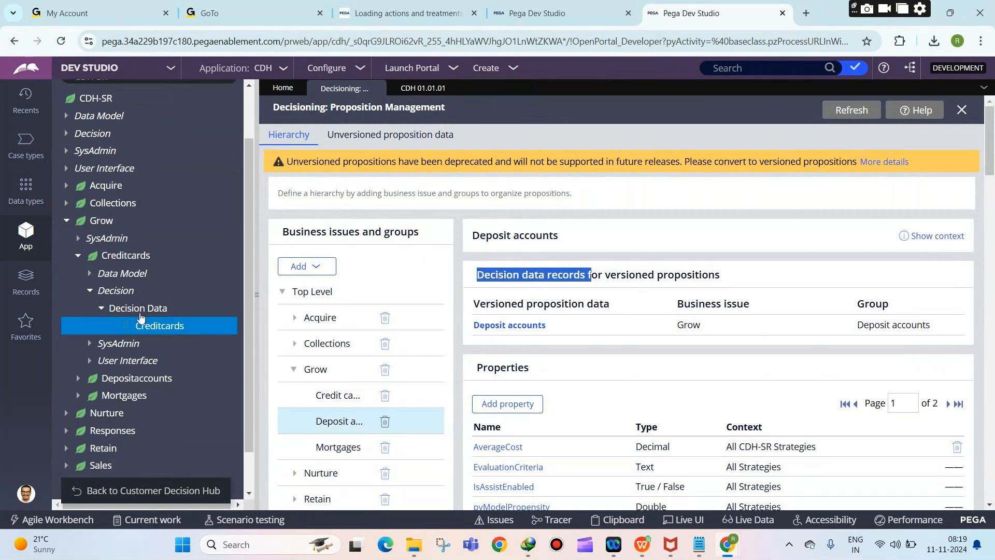
Step: Reopen and close the Creditcards decision data, then collapse the Decision and Creditcards nodes
left_click(99, 309)
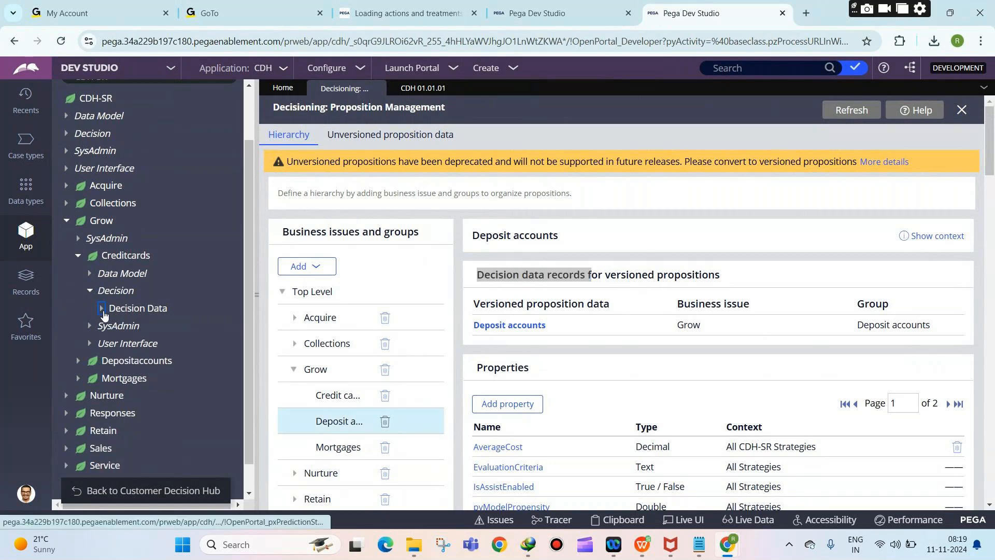
left_click(103, 311)
left_click(153, 326)
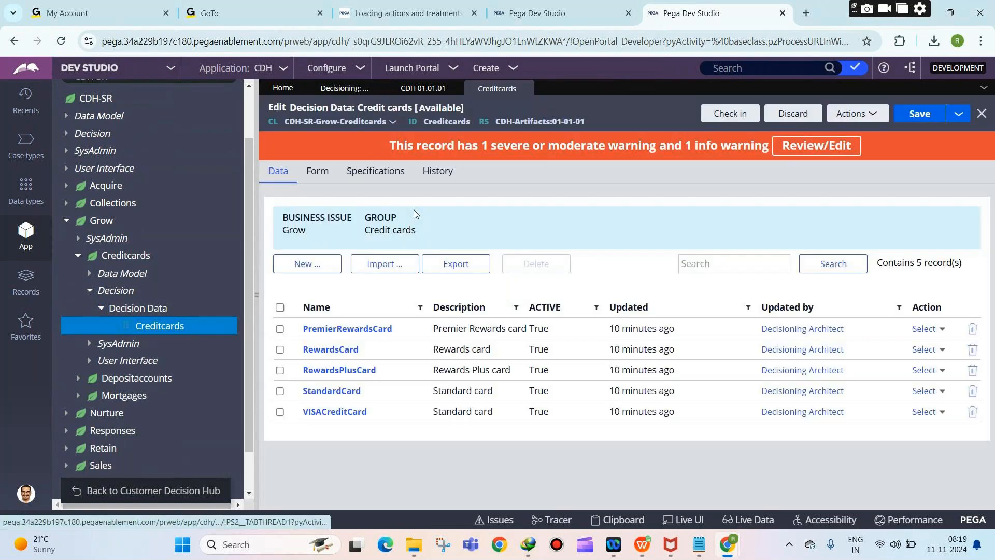
left_click(529, 88)
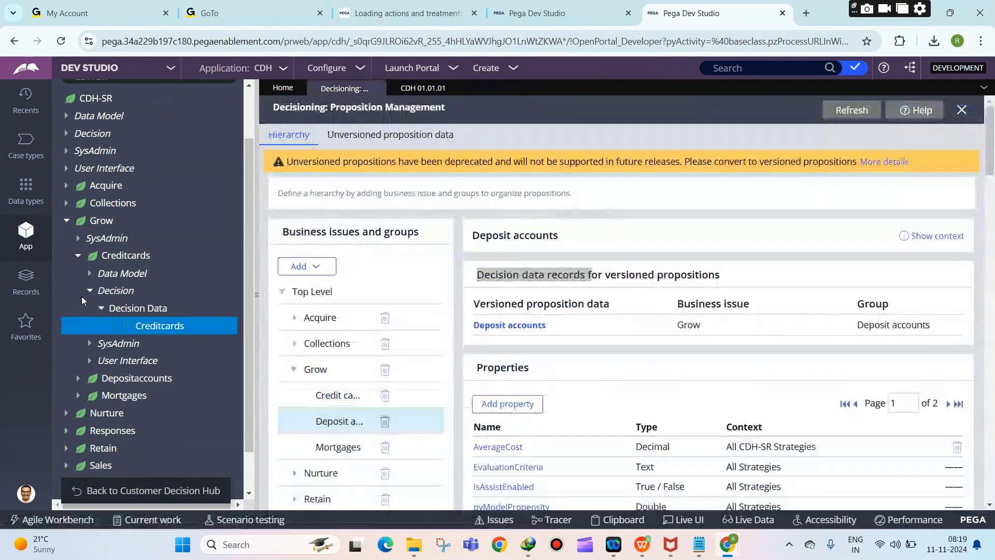
left_click(89, 291)
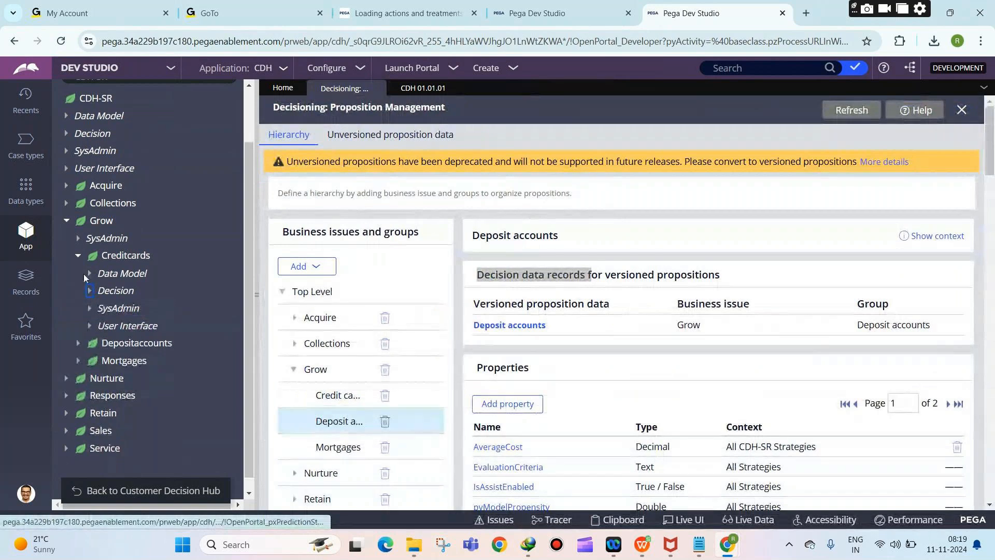
left_click(90, 274)
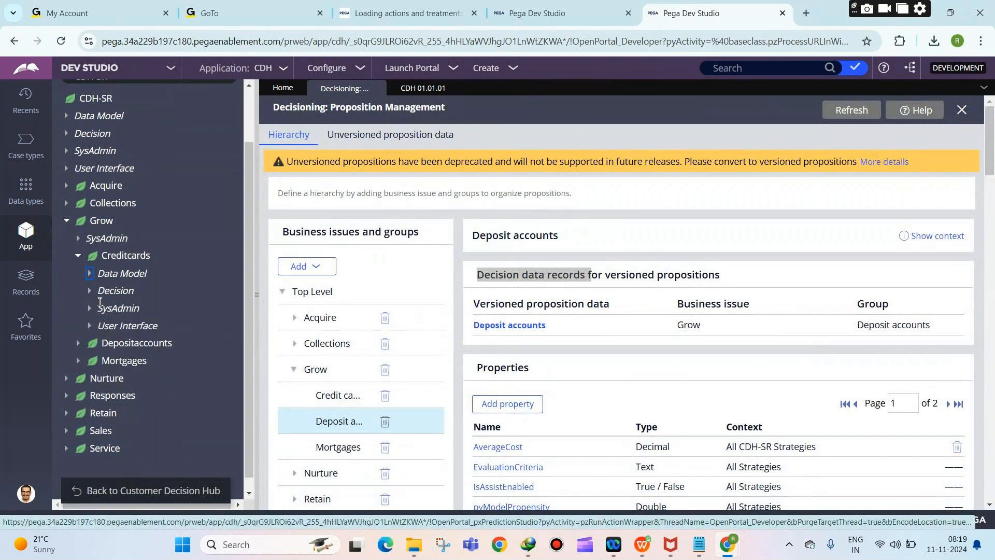
left_click(76, 256)
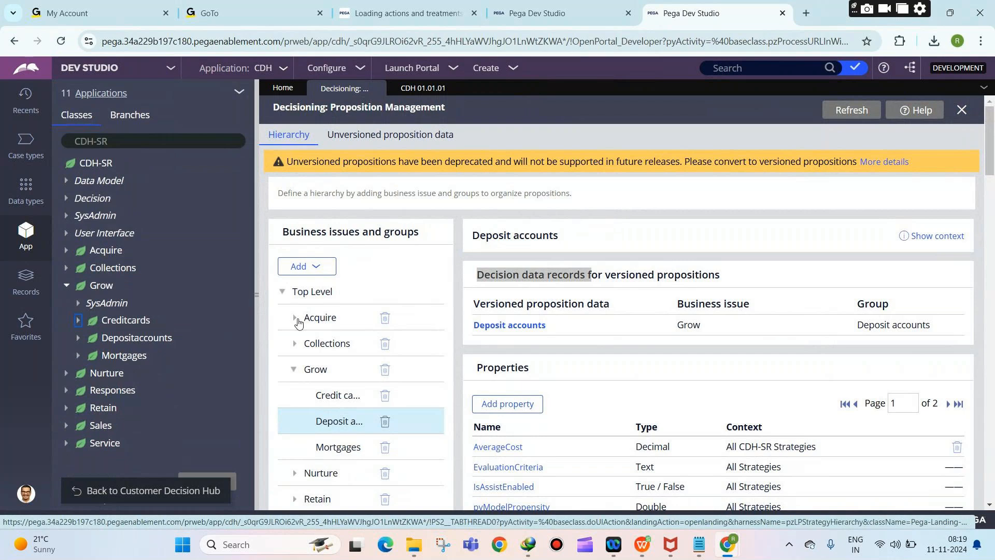
Step: List Acquire's groups, expand then collapse Acquire and its Creditcards class, and collapse Grow
left_click(295, 318)
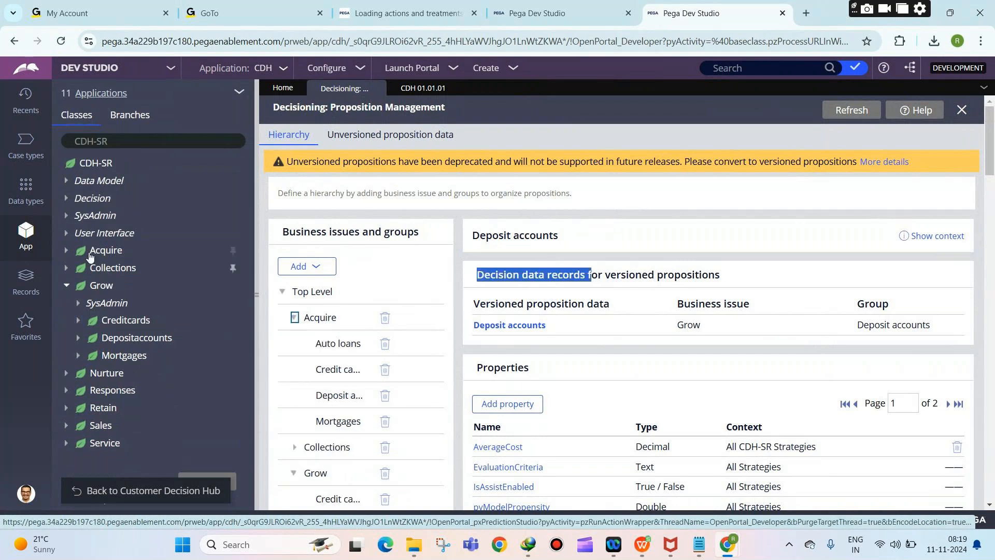
left_click(89, 253)
left_click(78, 305)
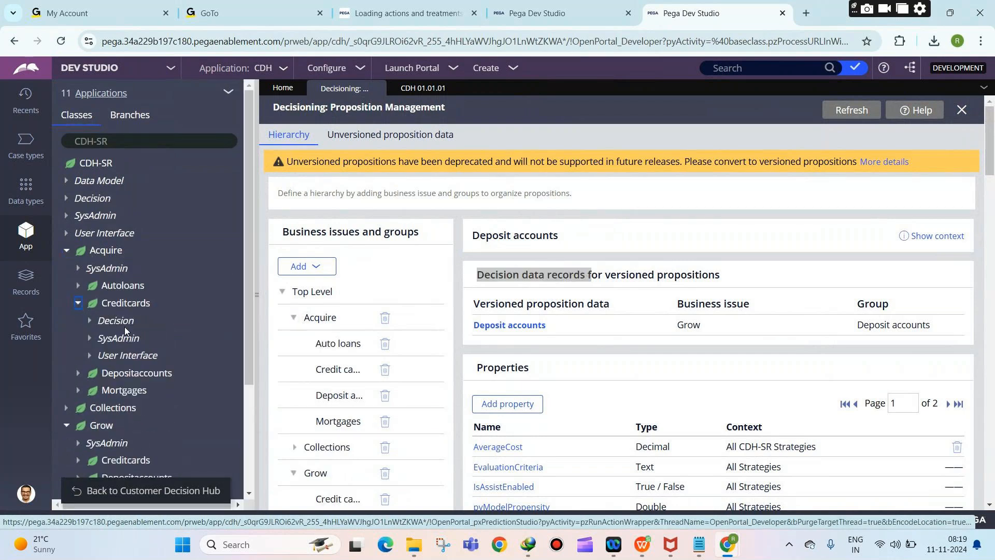
left_click(79, 302)
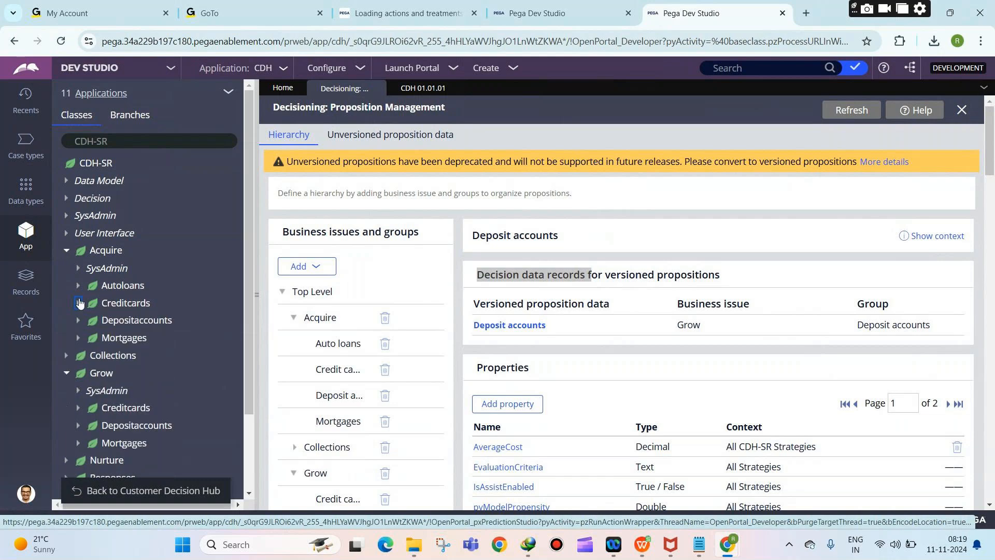
left_click(67, 252)
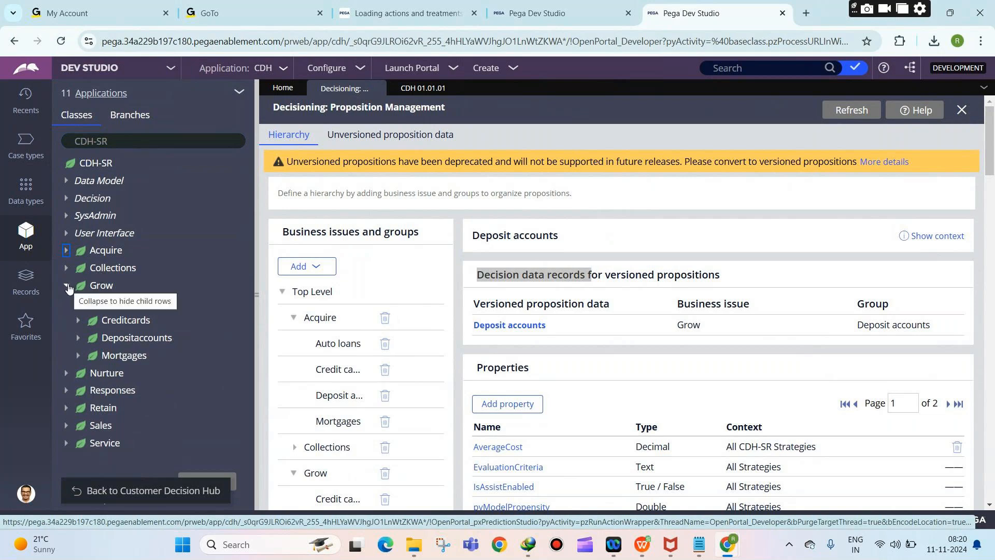
left_click(68, 286)
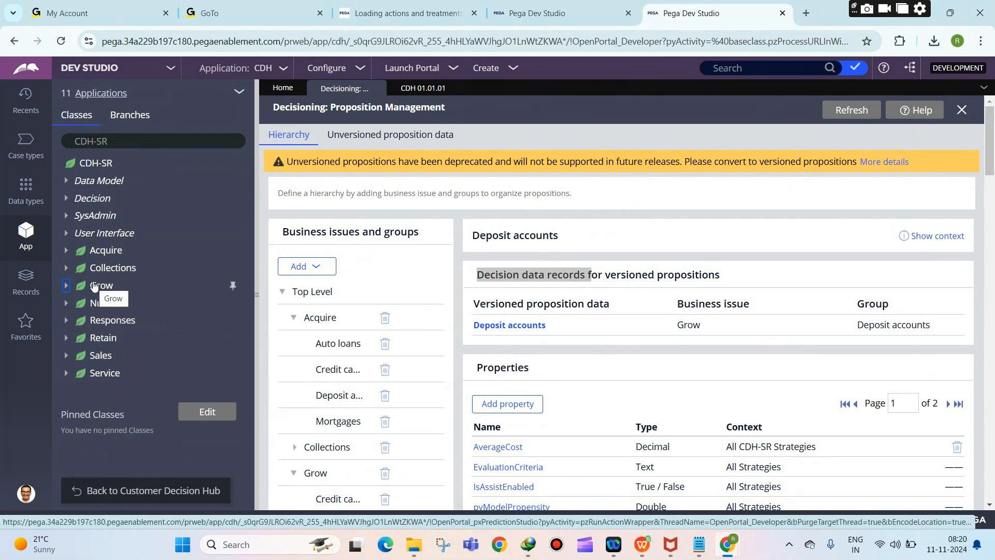
Step: Add example classes ABC-Work and ABC-Work-ApplyLoan below the CDH-SR-GROW-CREDITCARDS note
mouse_move(699, 543)
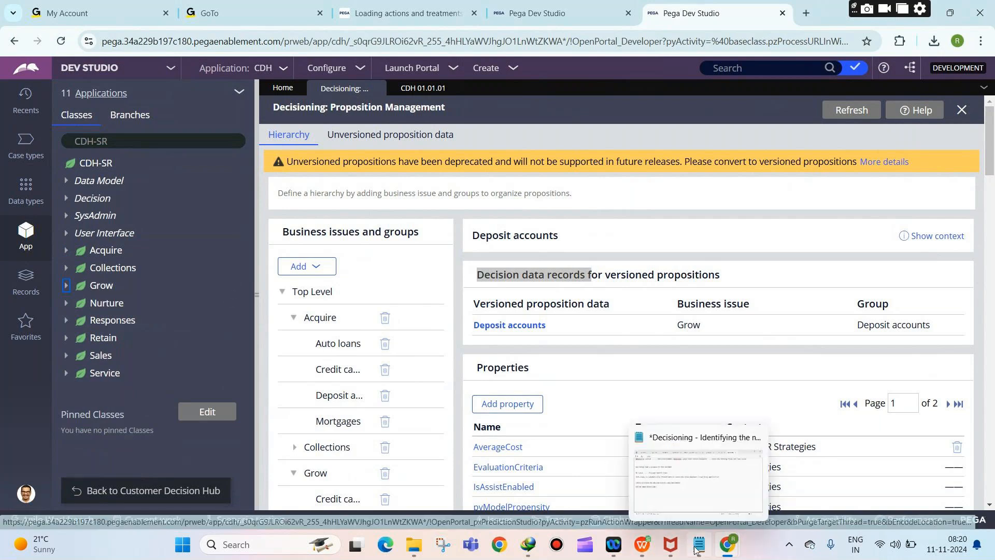
left_click(684, 509)
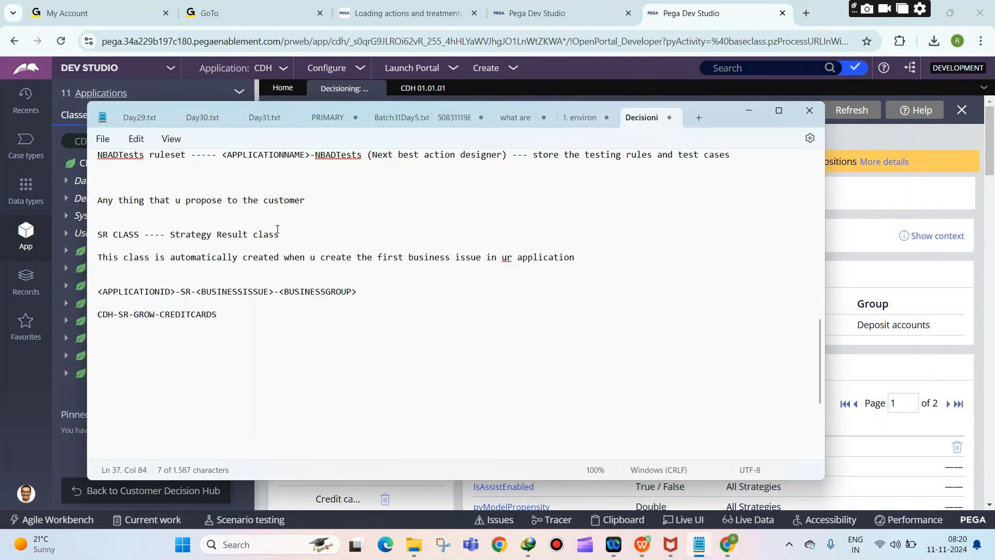
left_click_drag(216, 314, 95, 304)
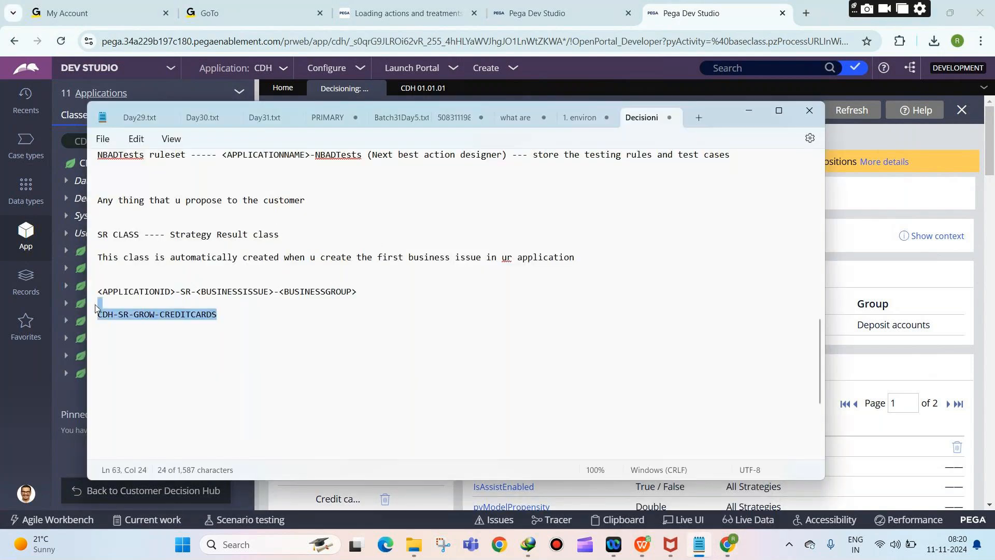
left_click(222, 315)
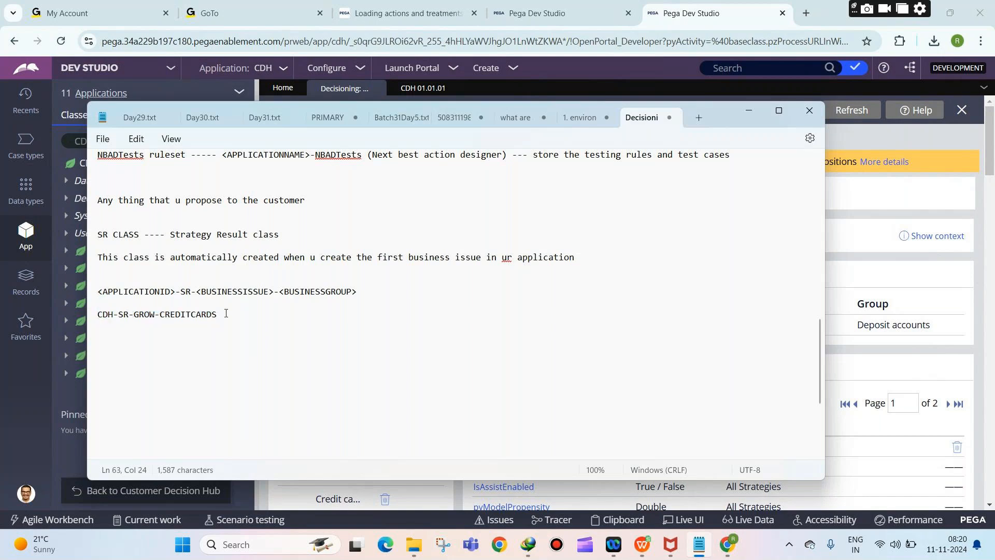
key("Return")
key("Return")
type("ABC-Work")
key("Return")
type("ABC-Wo")
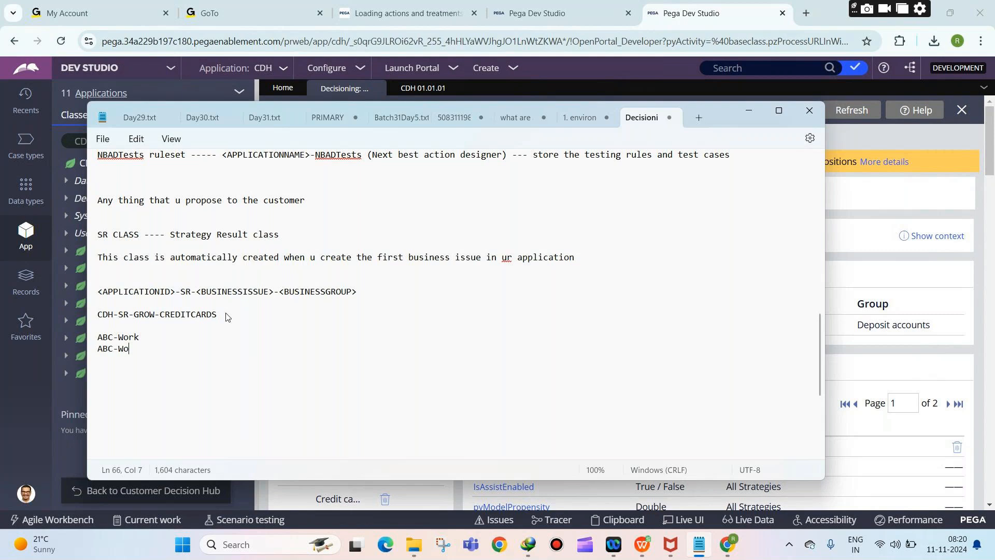
type("rk-ApplyLoan")
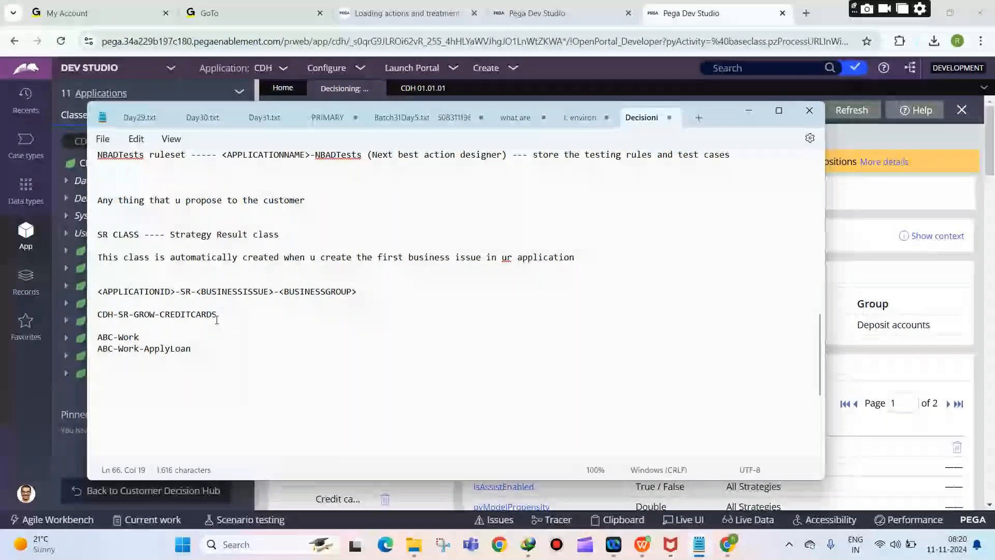
Step: Replace the example names with 'Data-pxStrategyResult --- parent class of all the pega decisioning sr classes'
left_click_drag(207, 353, 118, 332)
left_click(118, 331)
key("Return")
key("Return")
type("Work-")
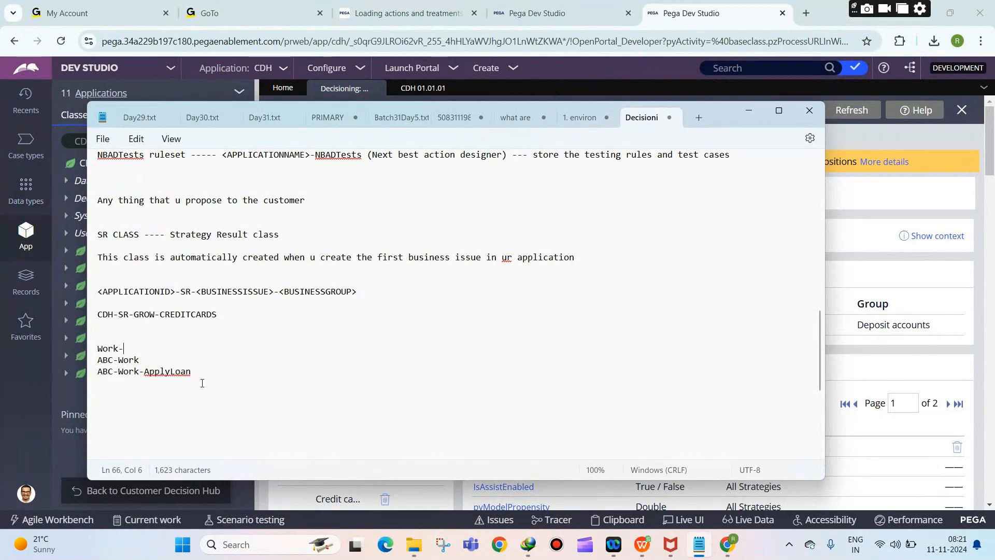
left_click_drag(202, 382, 99, 350)
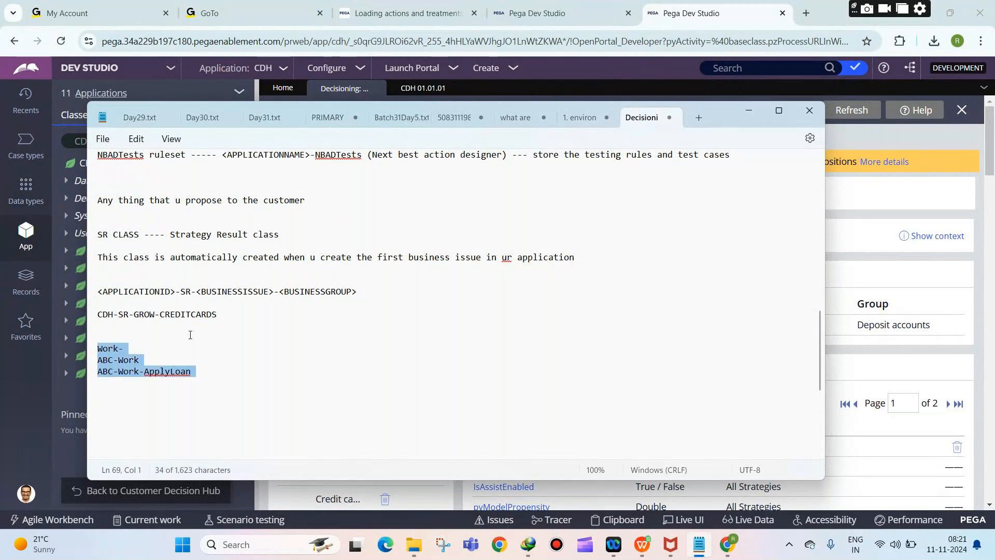
key("BackSpace")
type("Data-p")
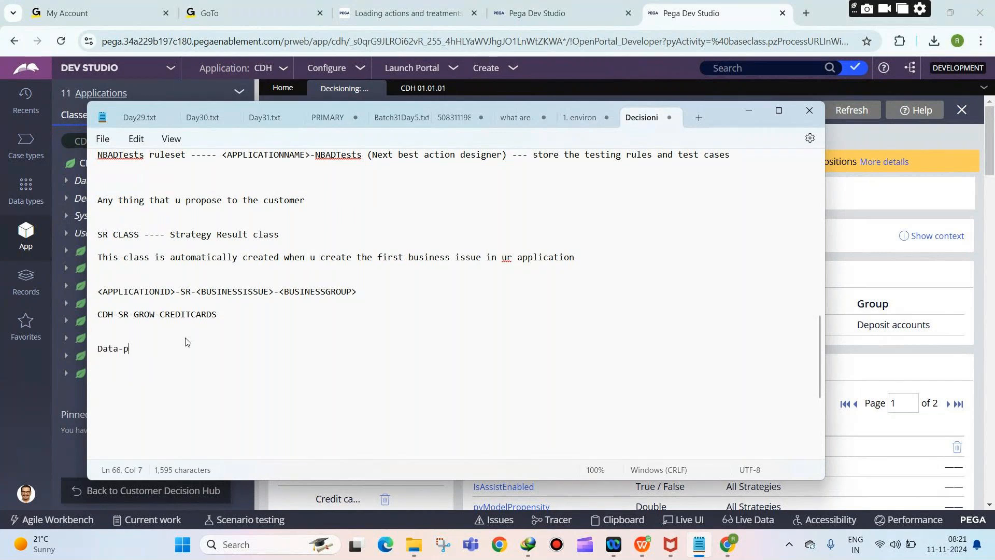
type("xStrategyResult --- pa")
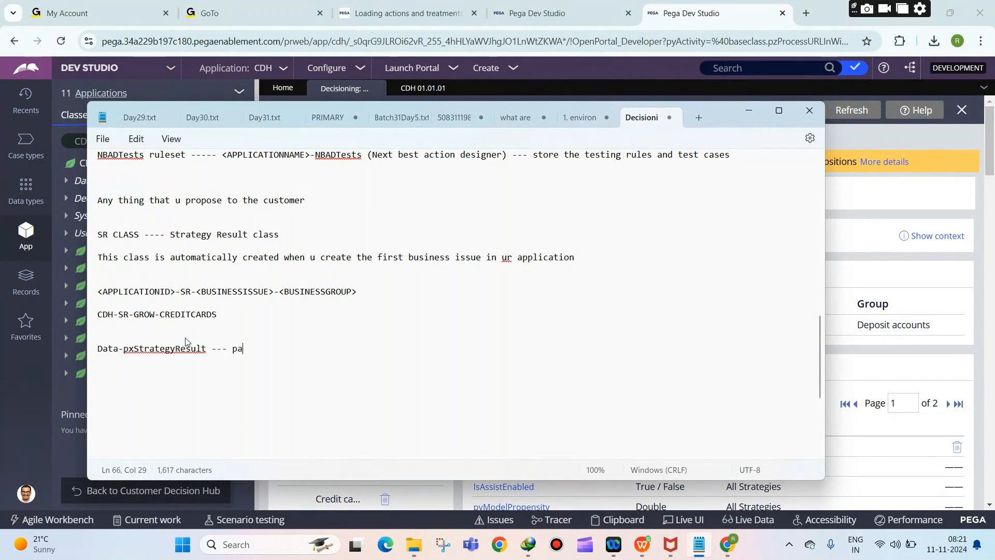
type("rent class of all the")
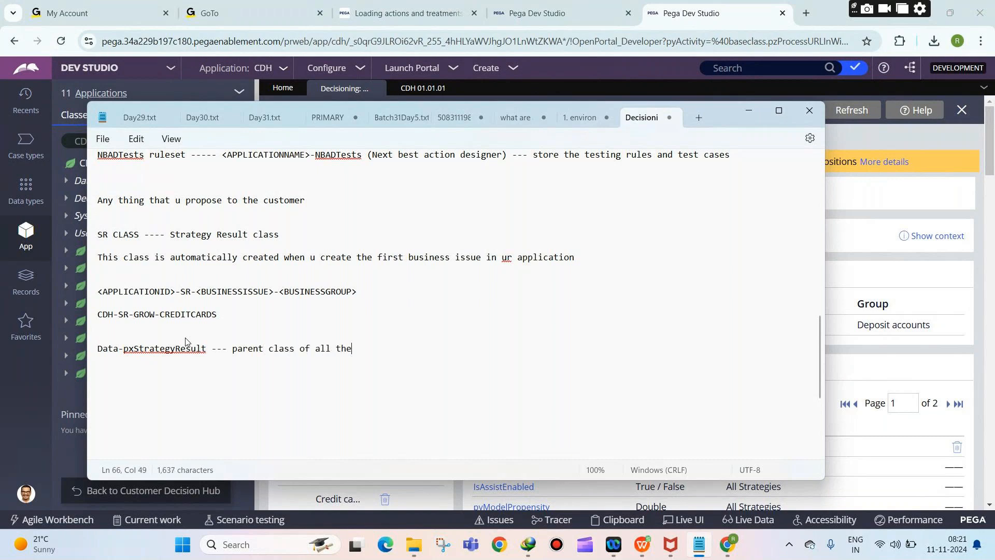
type(" pega decisioning sr classes")
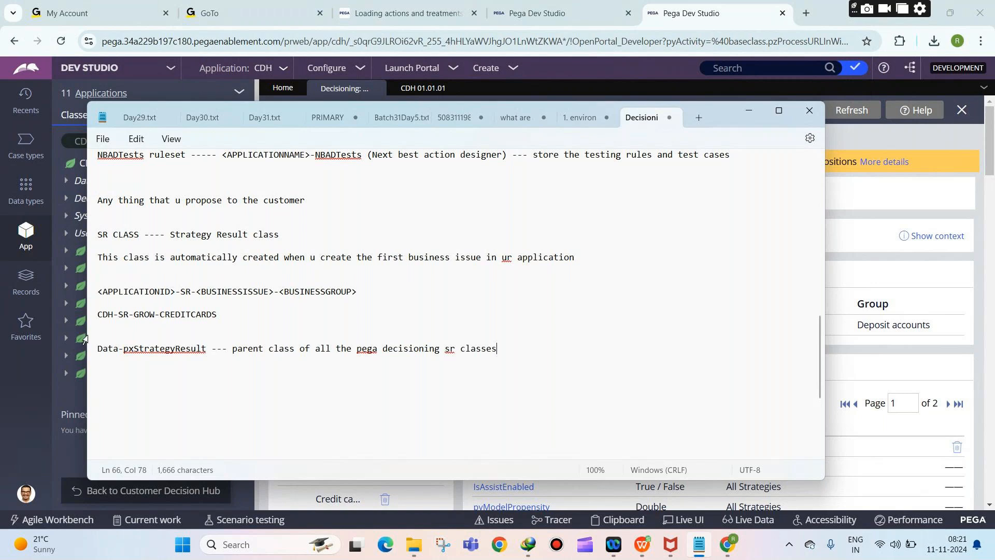
Step: List pyname, pygroup, pyissue and pychannel on separate lines below the Data-pxStrategyResult note
triple_click(154, 318)
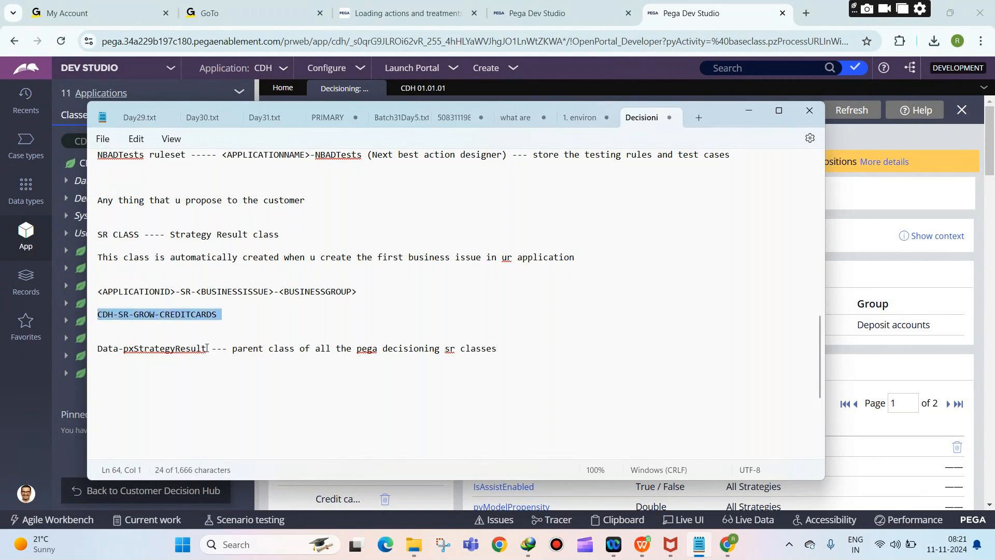
left_click_drag(207, 348, 98, 347)
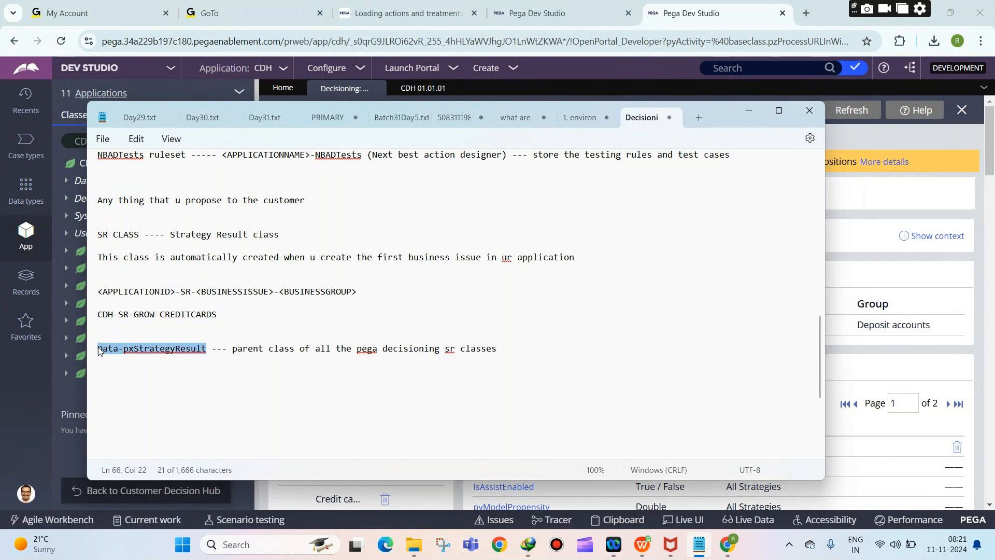
left_click(505, 349)
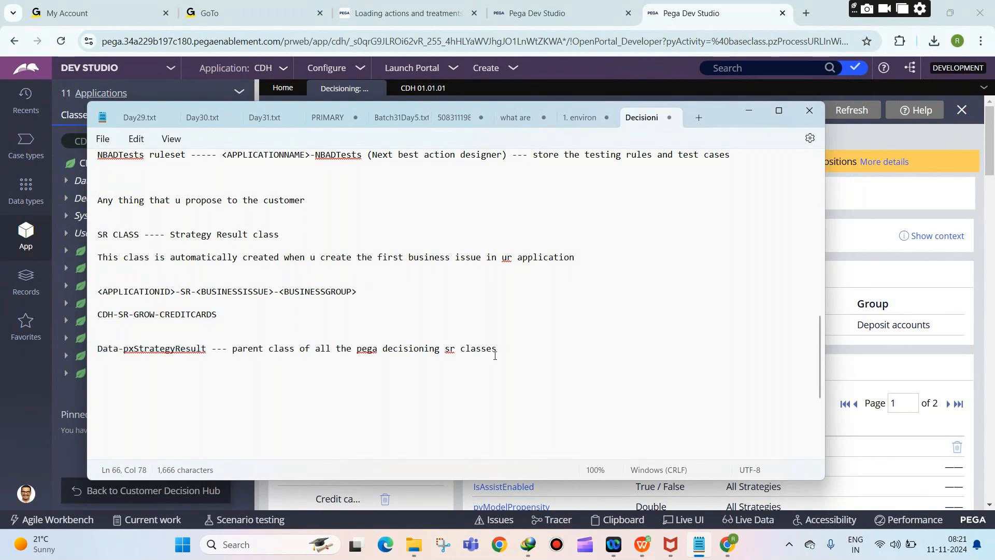
key("Return")
key("Return")
type("pyname")
key("Return")
key("Return")
type("pygroup")
key("Return")
key("Return")
type("pyissue")
key("Return")
key("Return")
type("pychannel")
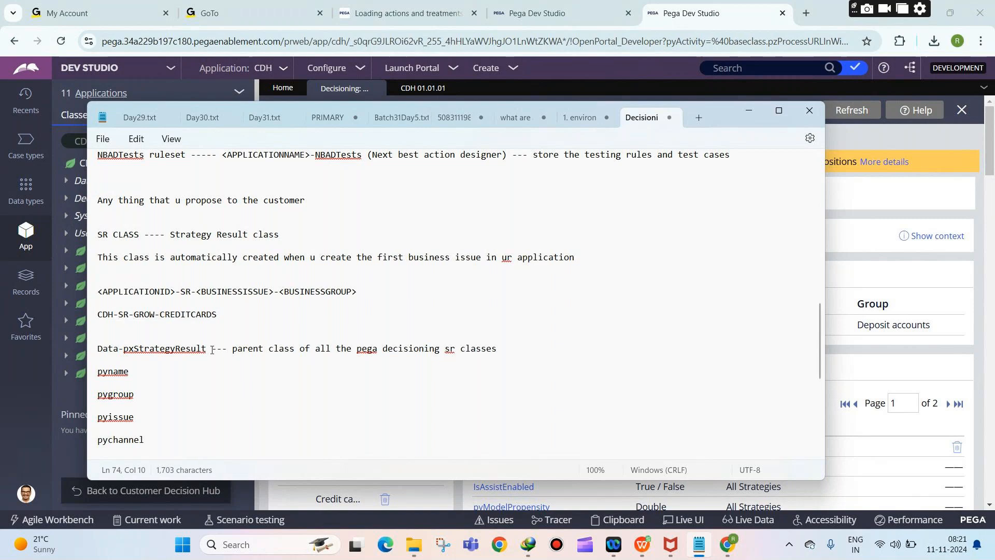
double_click(165, 348)
Step: View CDH-SR's inheritance list, confirming Data-pxStrategyResult as parent, then close it
left_click(45, 399)
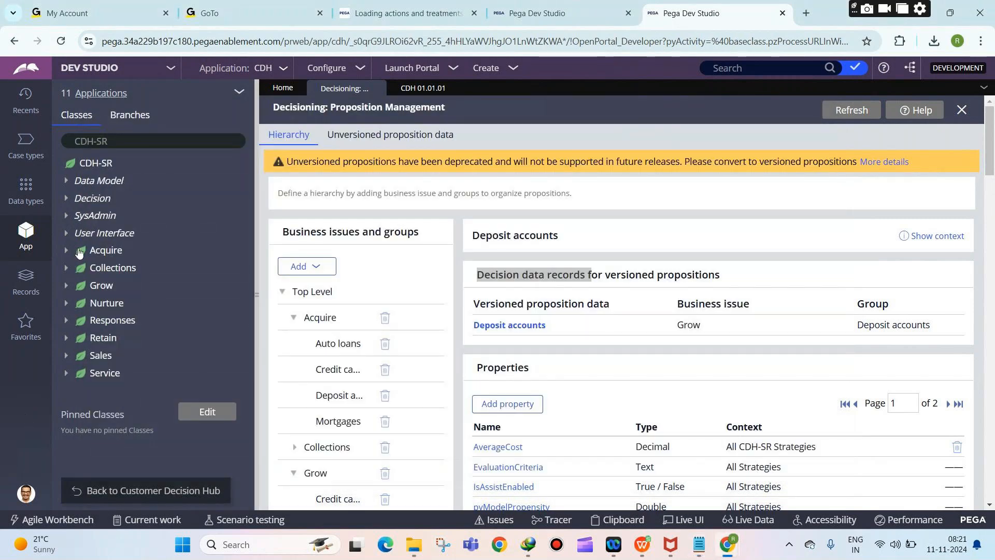
left_click(101, 164)
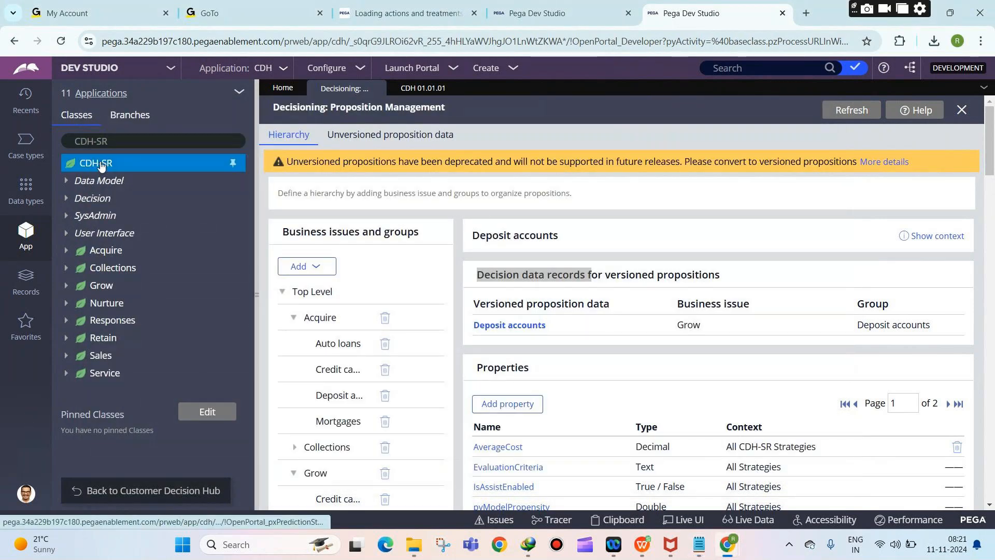
right_click(101, 166)
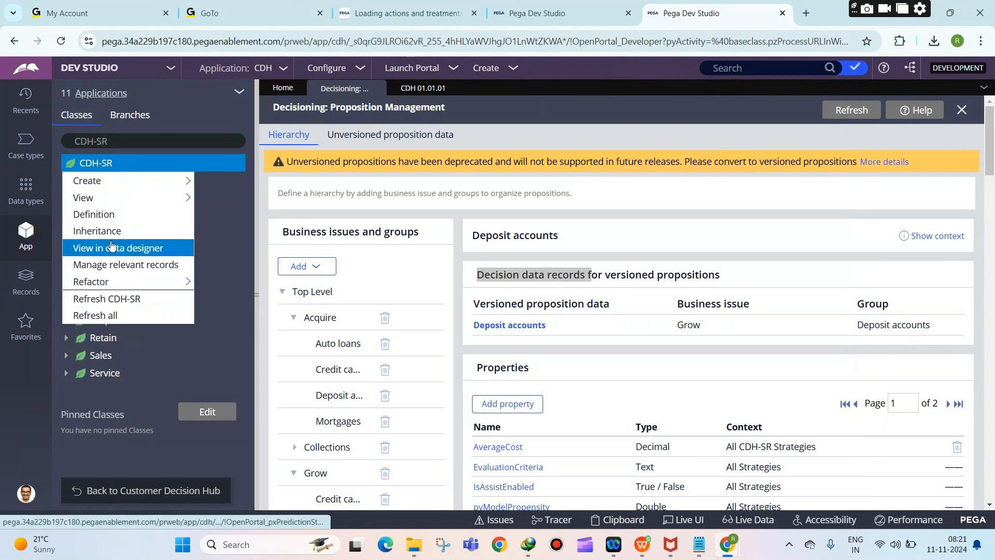
left_click(104, 231)
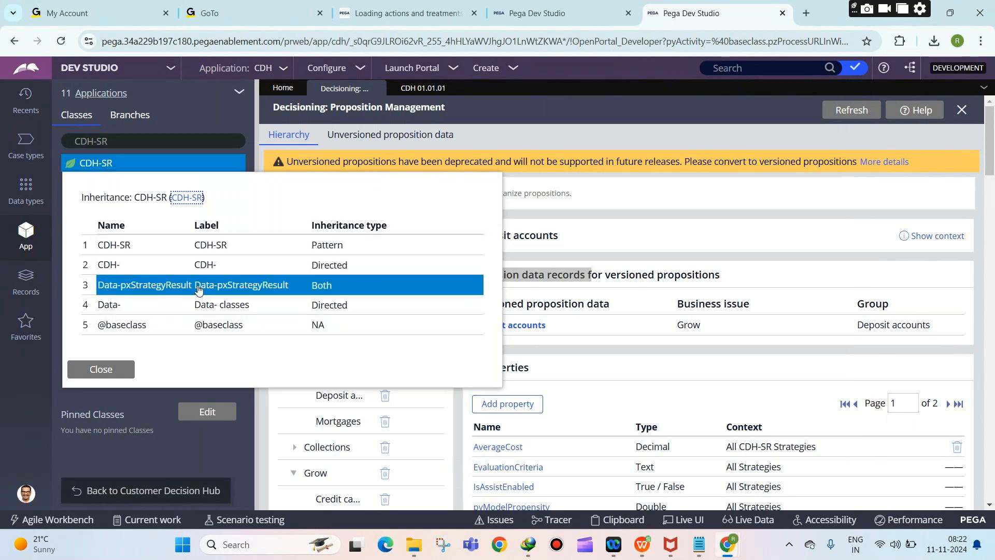
left_click(111, 368)
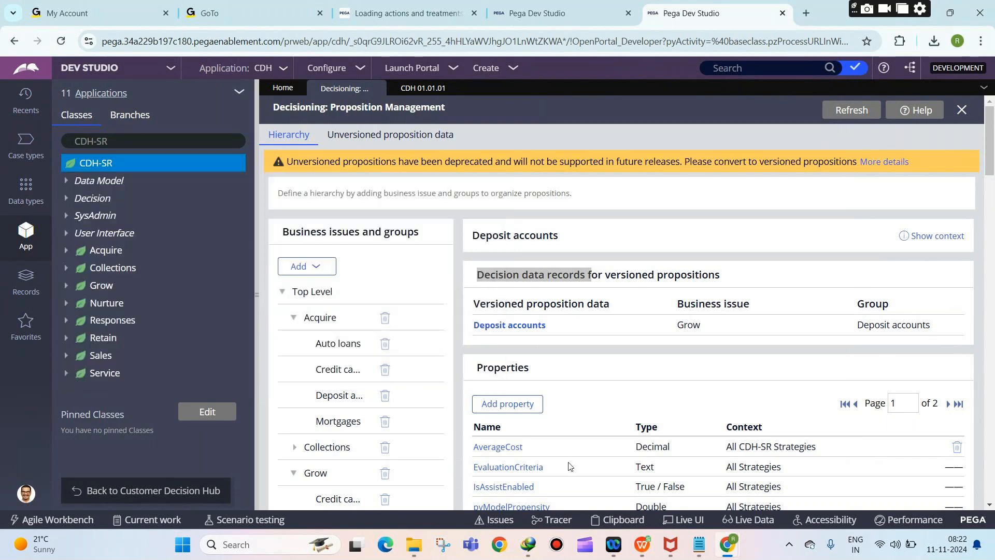
left_click(697, 506)
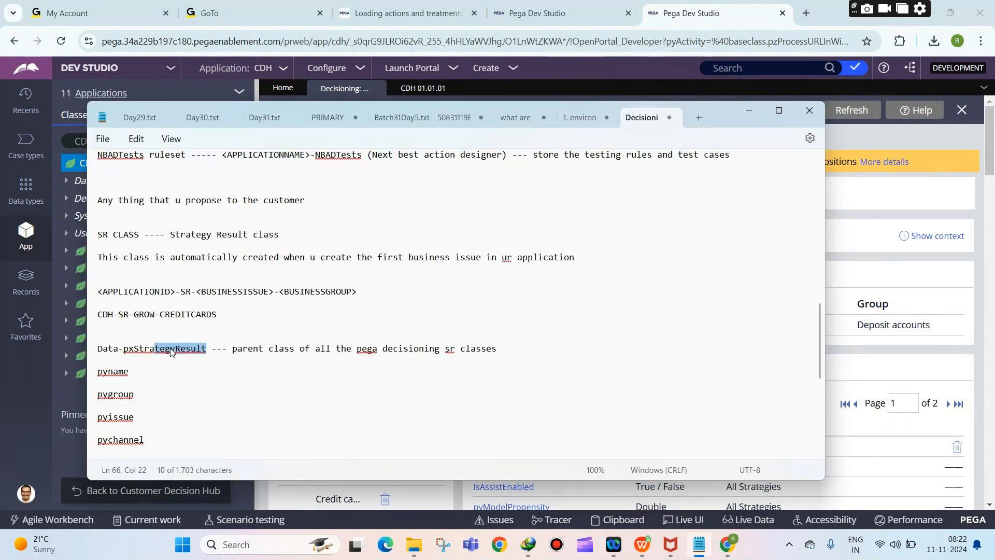
left_click(206, 349)
left_click_drag(207, 348, 102, 350)
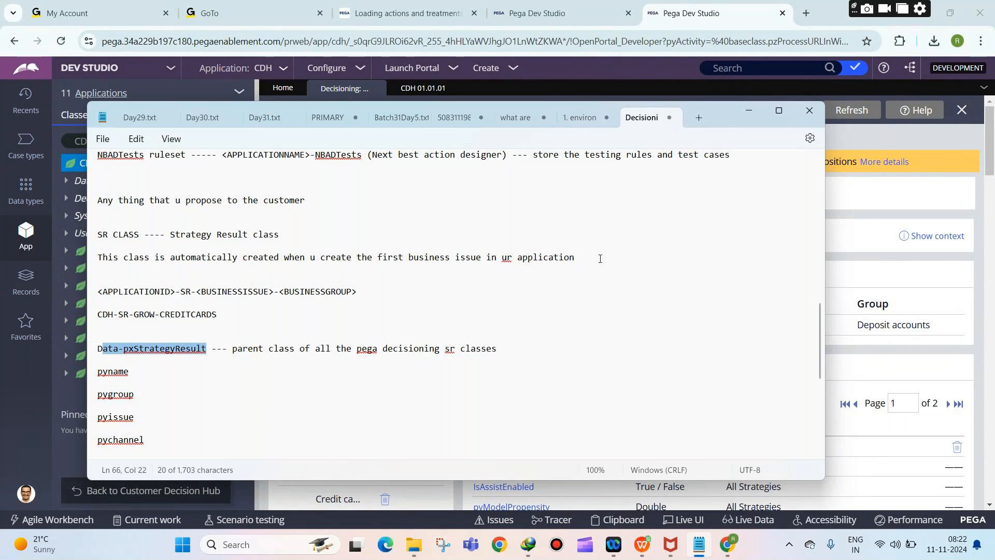
scroll(568, 369, "up", 15)
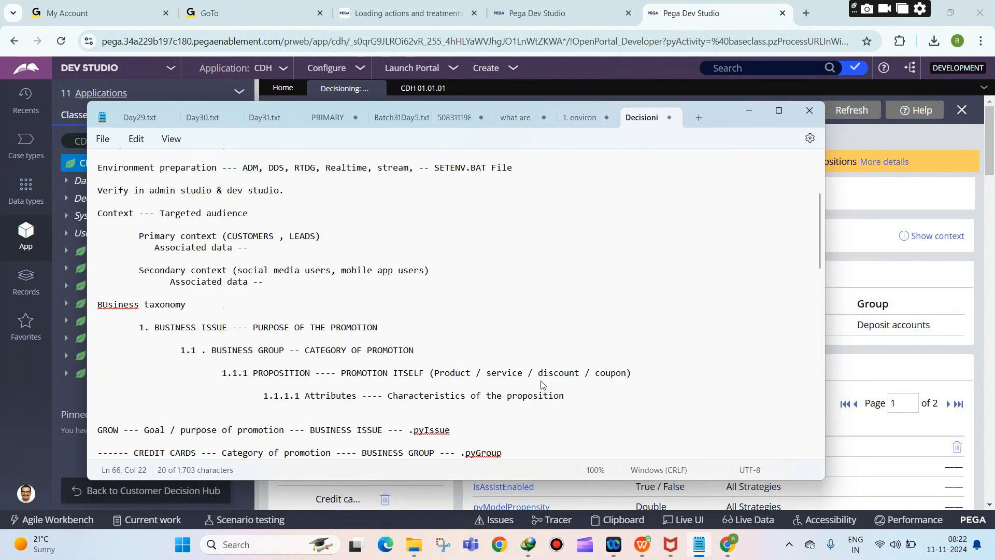
scroll(467, 322, "down", 20)
scroll(464, 327, "up", 2)
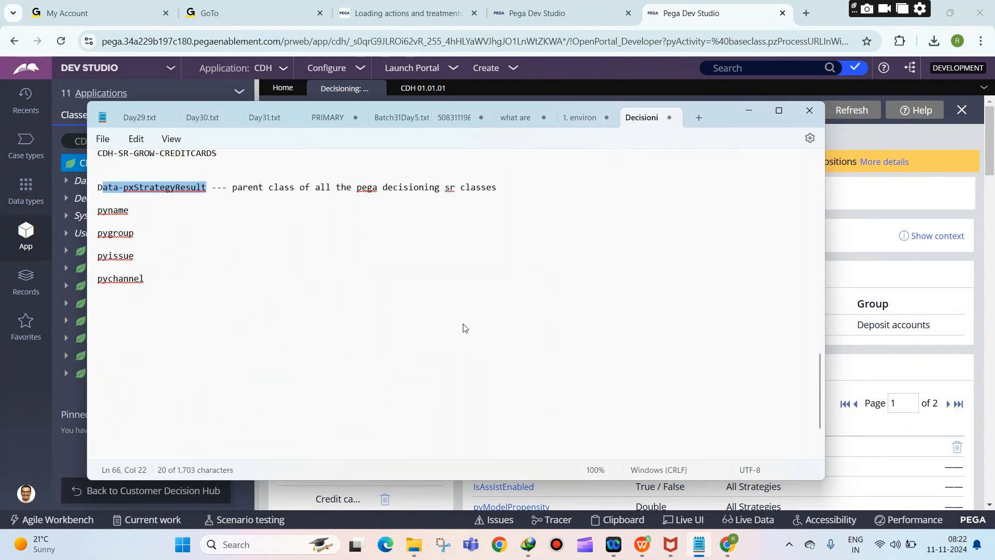
scroll(463, 327, "up", 3)
scroll(463, 326, "down", 1)
scroll(462, 328, "up", 1)
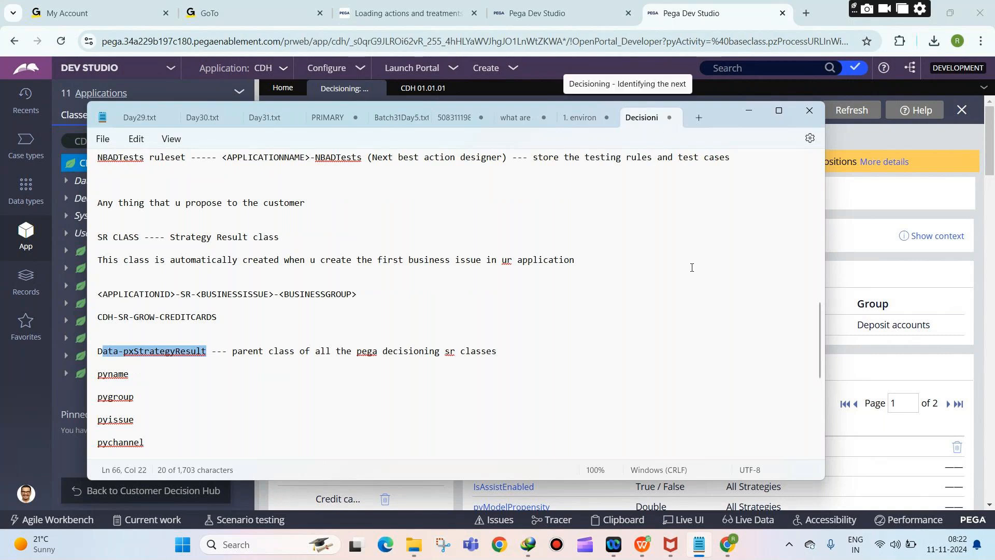
scroll(633, 299, "up", 1)
scroll(634, 298, "up", 3)
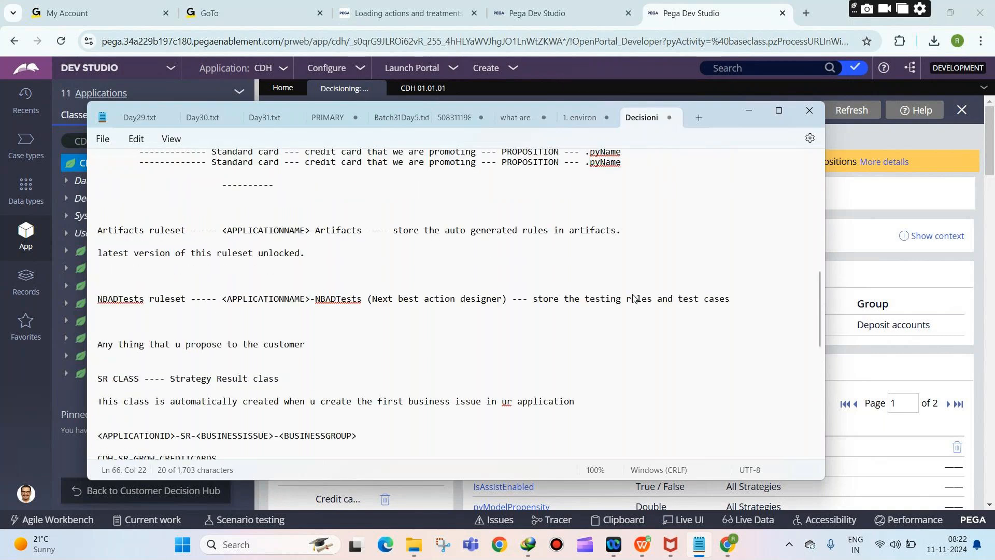
scroll(634, 298, "up", 12)
scroll(632, 298, "down", 8)
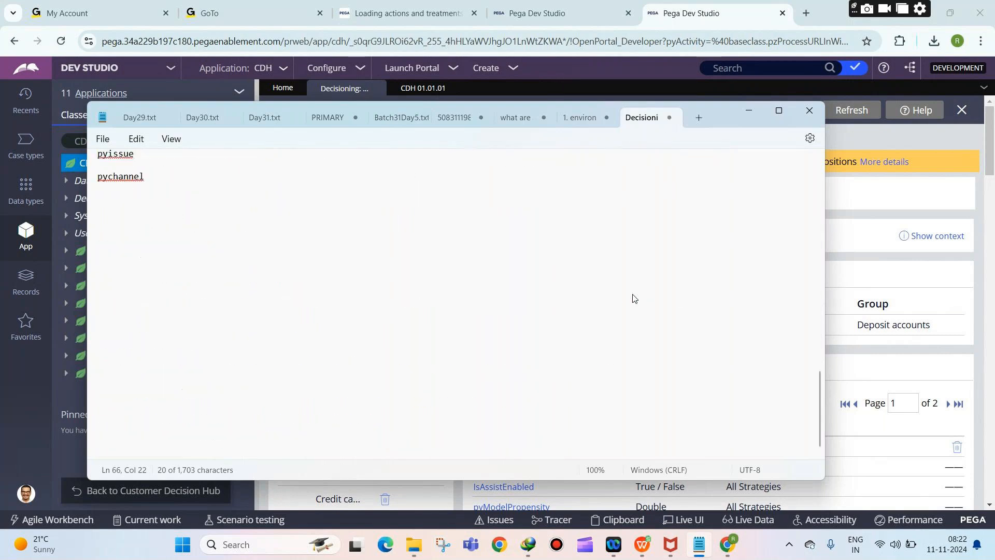
scroll(633, 298, "up", 4)
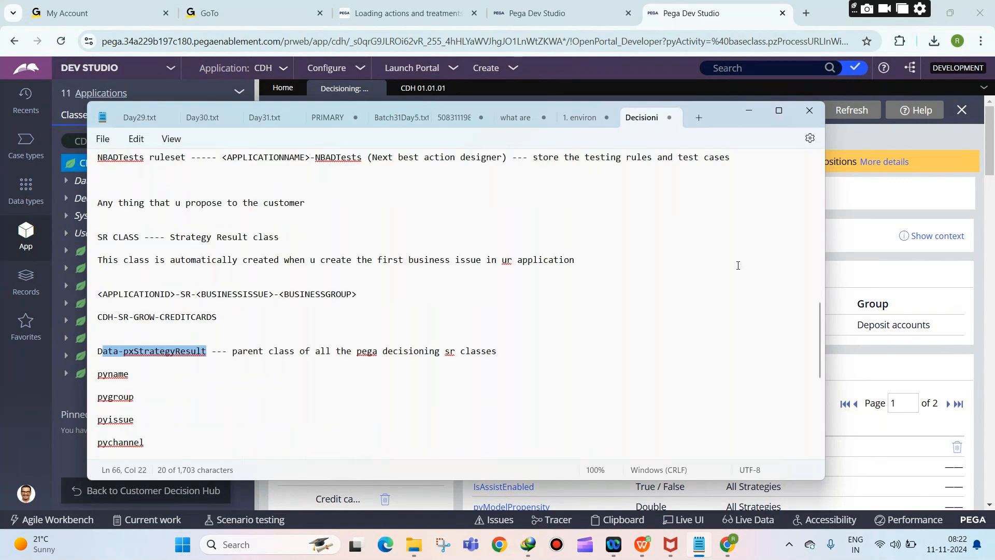
left_click(847, 233)
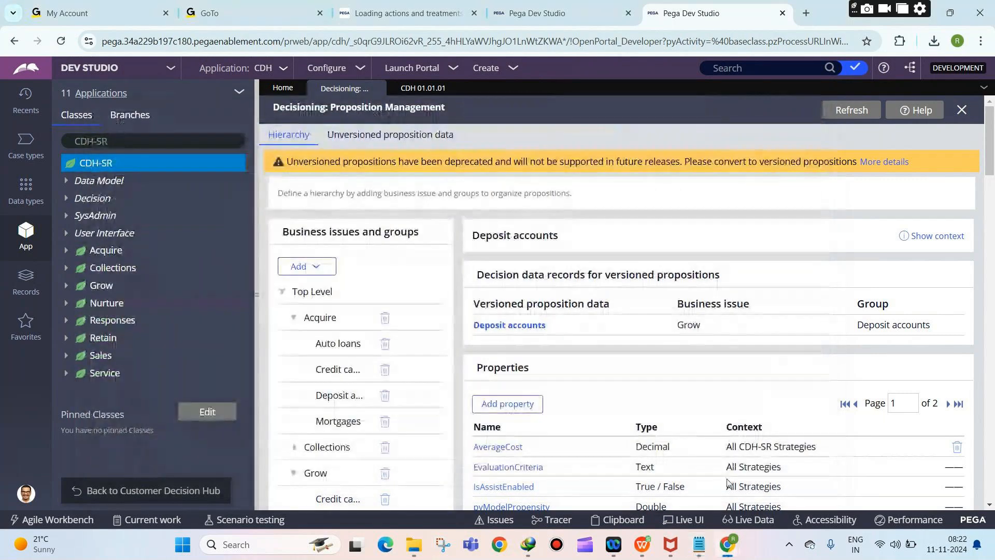
left_click(701, 546)
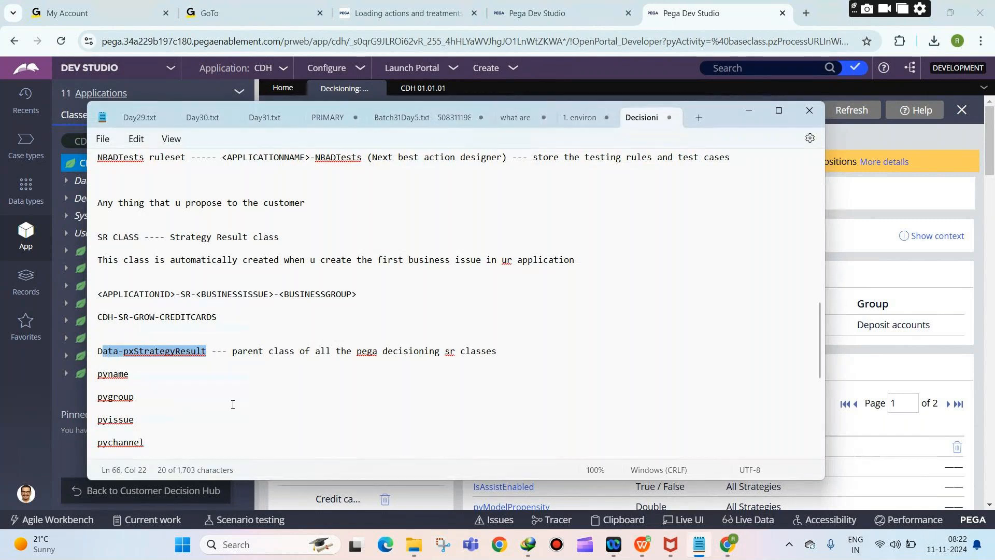
scroll(233, 404, "up", 15)
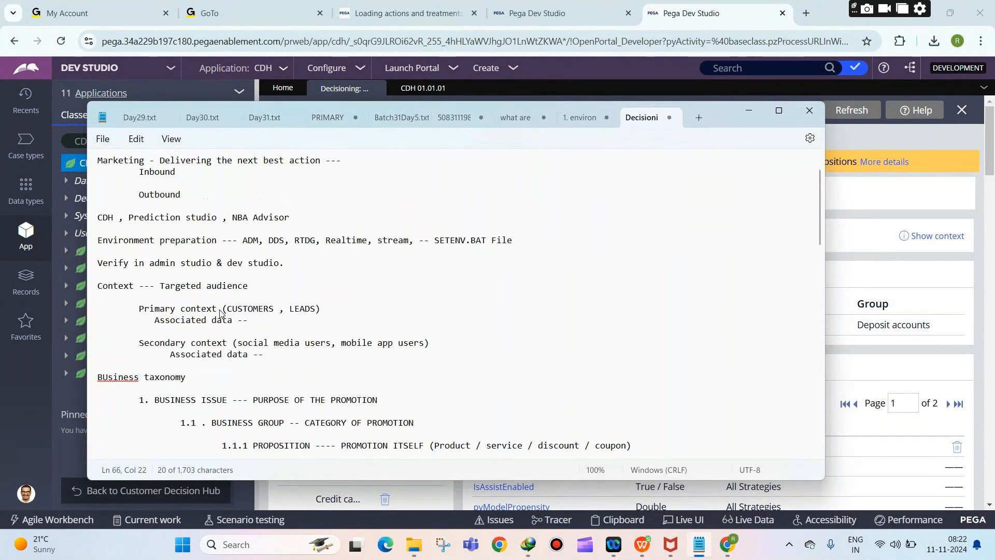
scroll(231, 287, "up", 1)
scroll(238, 267, "down", 8)
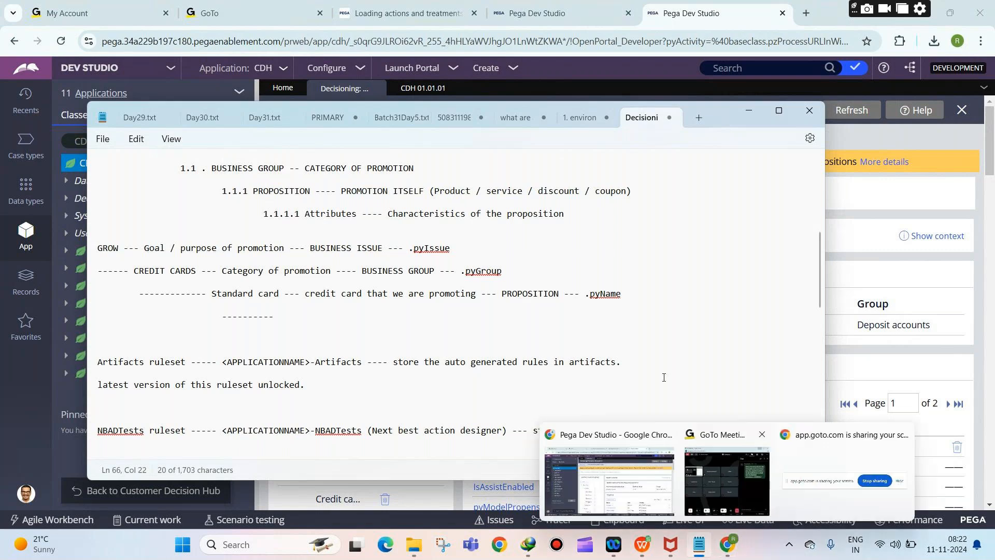
left_click(726, 464)
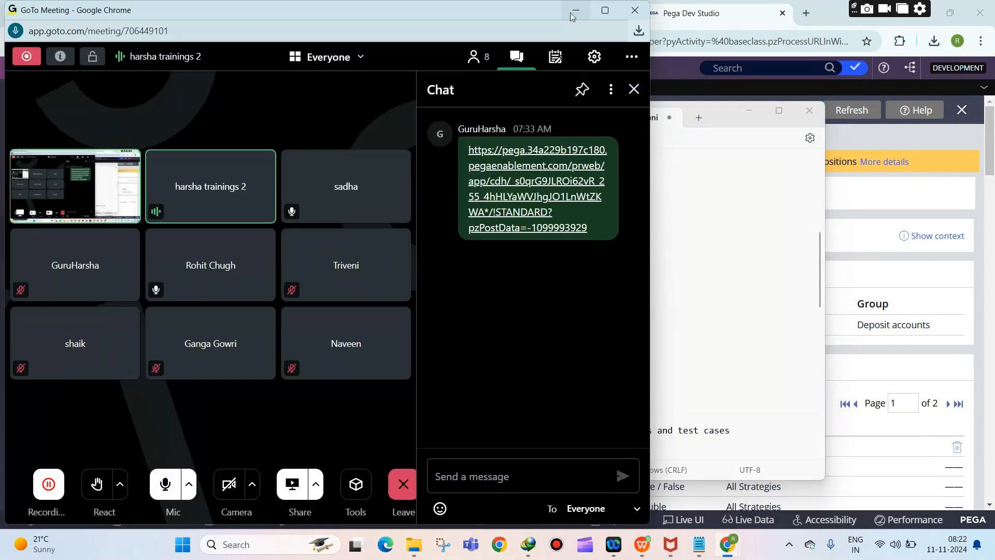
left_click(572, 15)
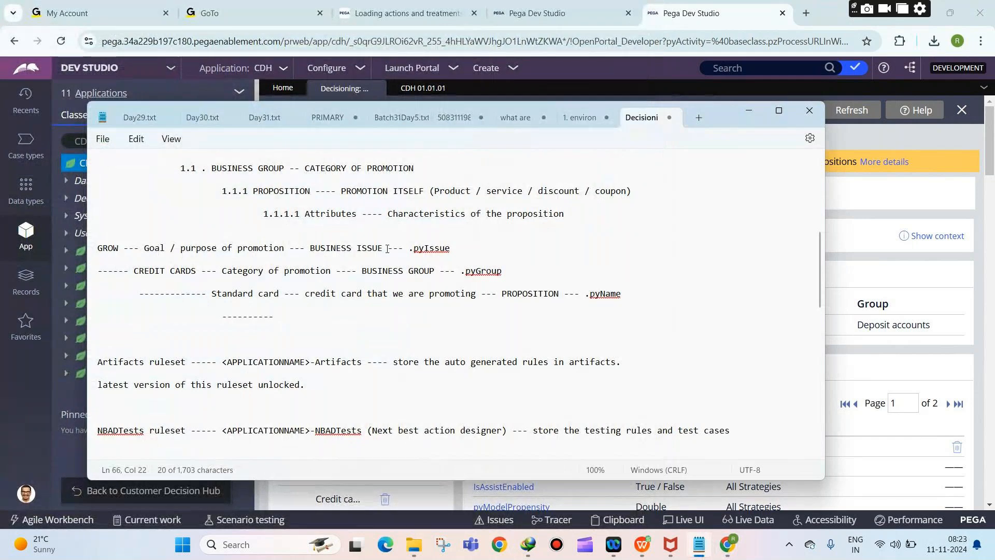
scroll(387, 249, "up", 4)
left_click(855, 189)
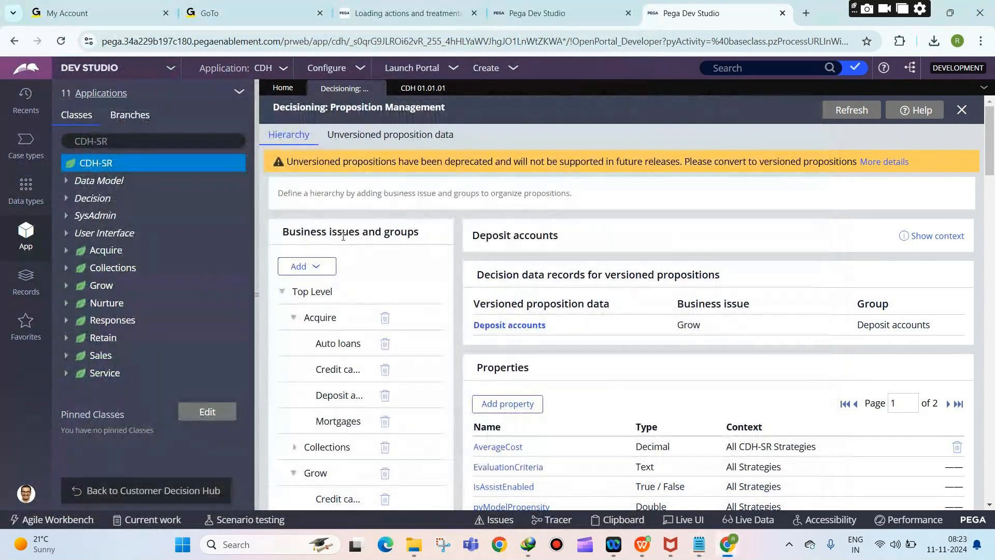
scroll(304, 337, "down", 2)
Step: Open Grow > Credit cards and its Credit cards versioned proposition data record
left_click(336, 369)
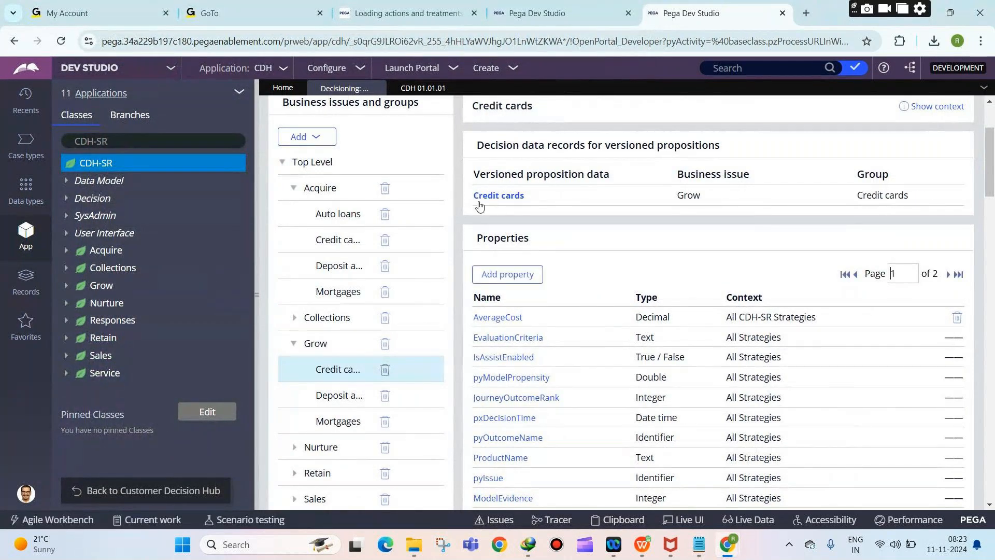
left_click(498, 196)
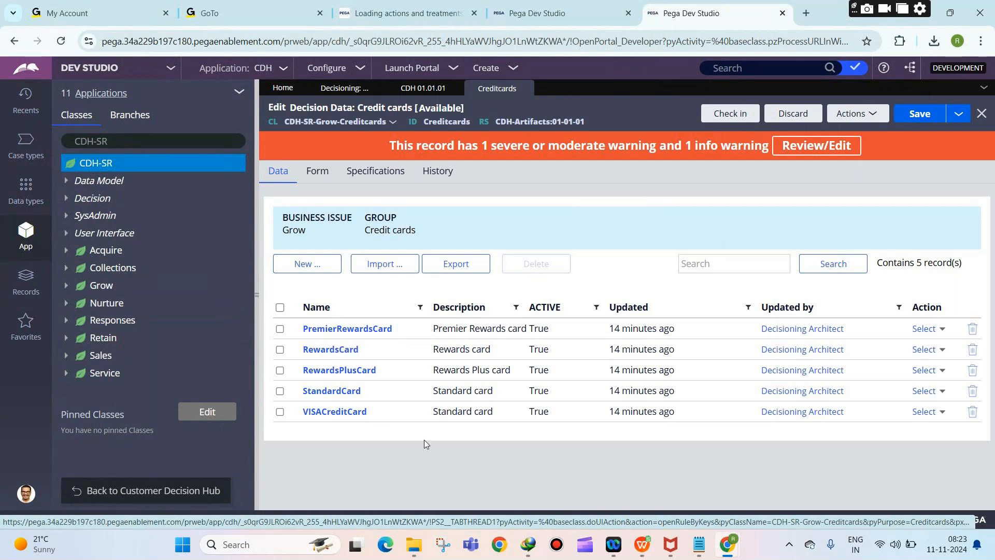
Step: Export the credit card records to CSV, open it in the spreadsheet and move to the last columns
left_click(456, 262)
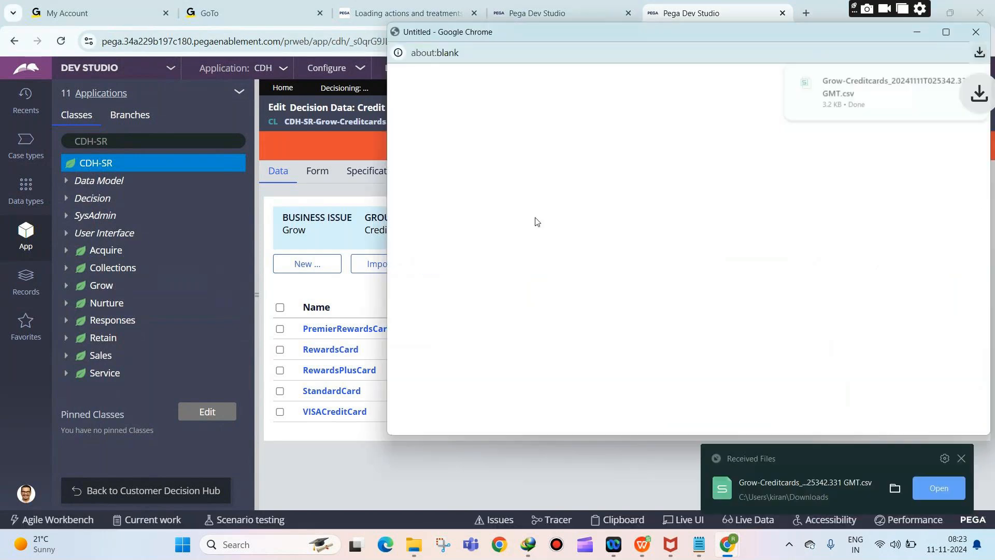
left_click(938, 104)
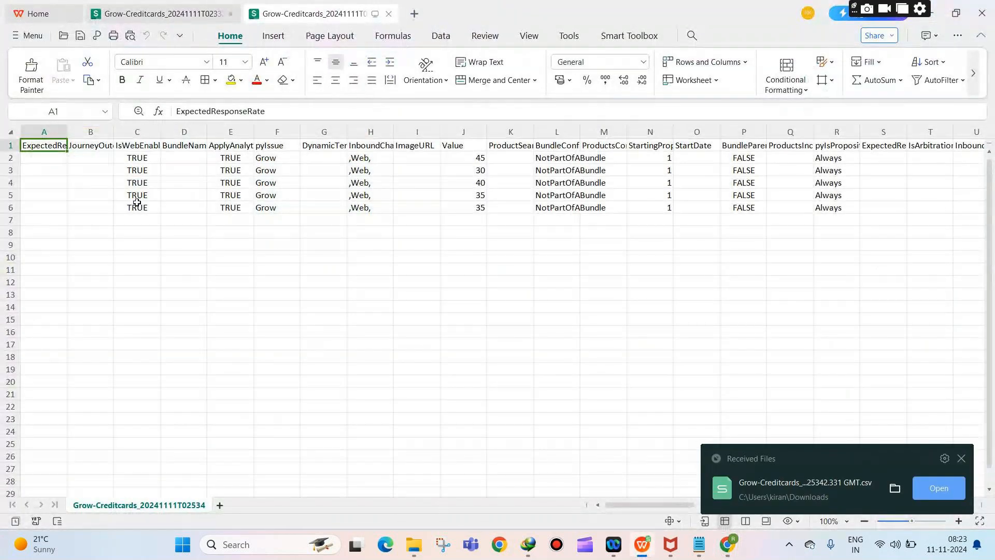
left_click(173, 169)
key("Right")
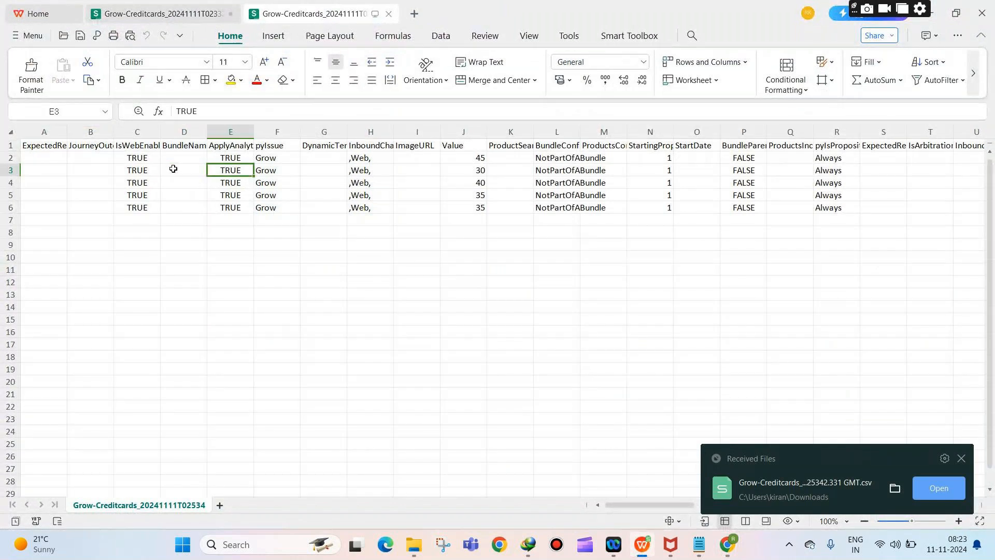
key("Right")
key("Right")
key("Right")
key("Right")
key("Right")
key("Right")
key("Right")
key("Right")
key("Right")
key("Right")
key("Right")
key("Right")
key("Right")
key("Right")
key("Right")
key("Right")
key("Right")
key("Right")
key("Right")
key("Right")
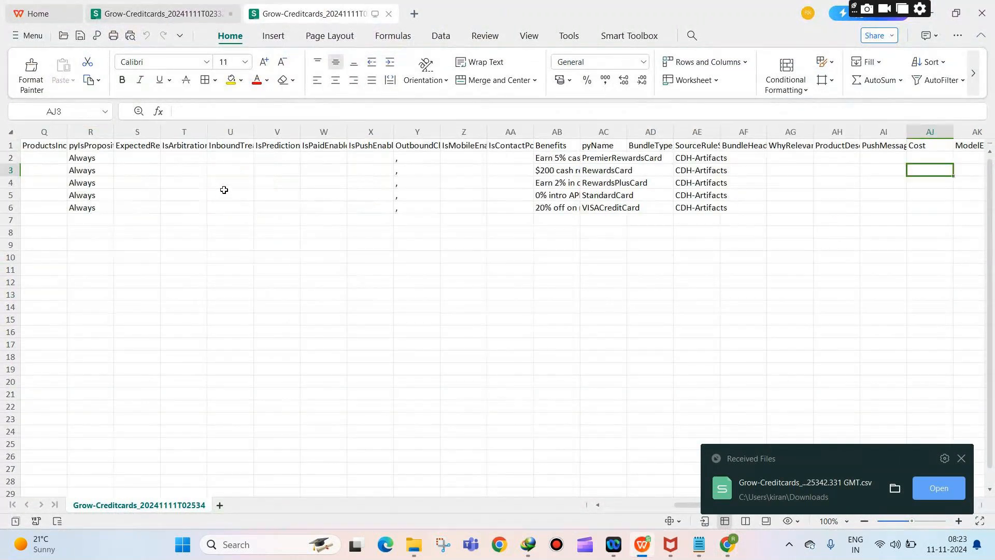
key("Right")
key("Right")
key("Right")
key("Right")
key("Right")
key("Right")
key("Right")
key("Right")
key("Right")
key("Right")
key("Right")
key("Right")
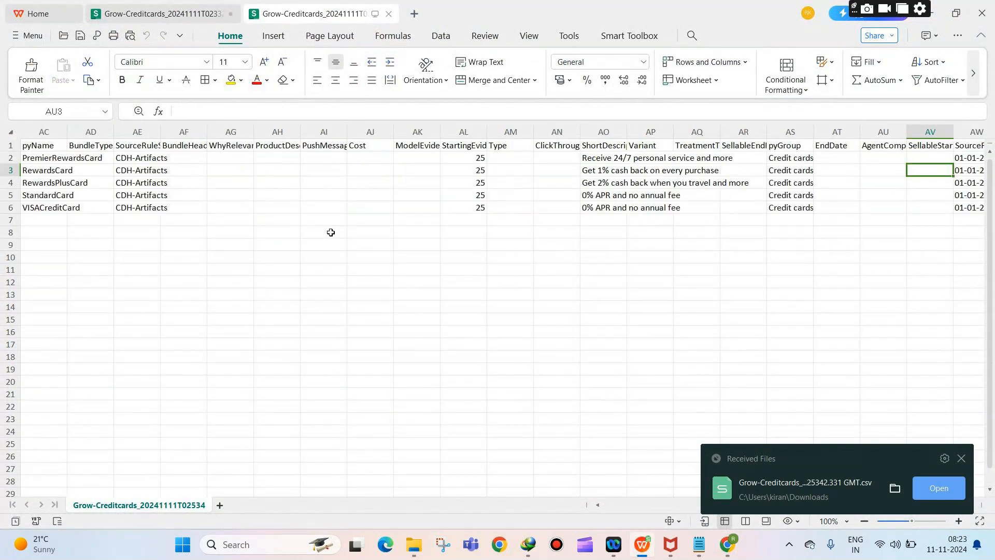
key("Right")
key("Right")
key("Right")
key("Right")
key("Right")
key("Right")
key("Right")
key("Right")
key("Right")
key("Right")
key("Right")
key("Right")
key("Right")
key("Right")
key("Right")
key("Right")
key("Right")
key("Right")
key("Right")
key("Right")
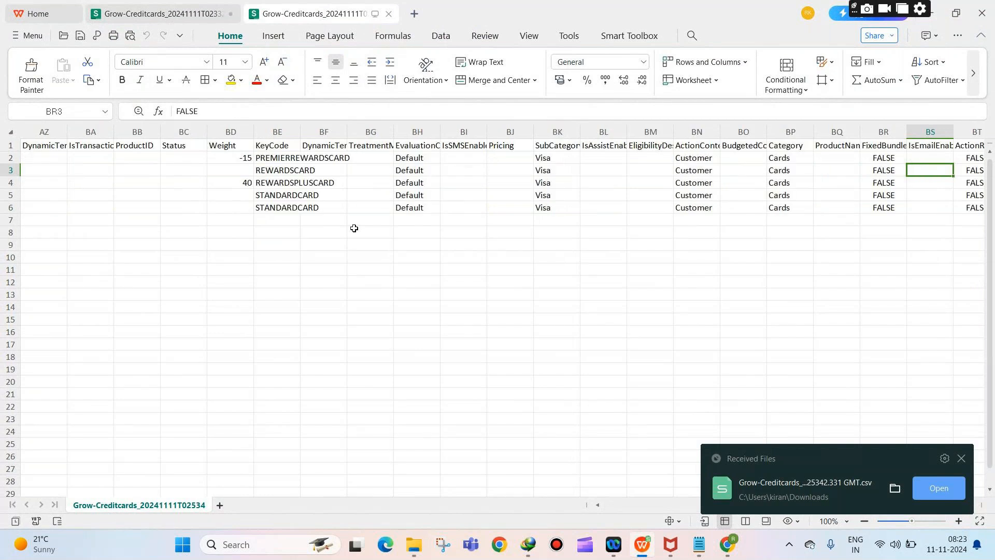
Step: Autofit columns CC and CD to show CreditCardMonthlyFee and MonthlyEMI, then select their values
left_click(790, 158)
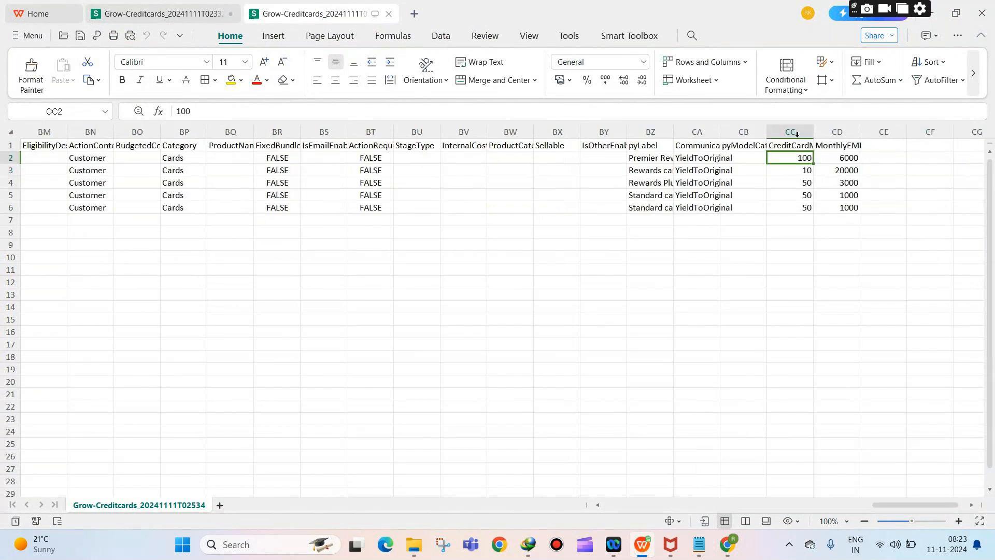
left_click(792, 132)
double_click(814, 137)
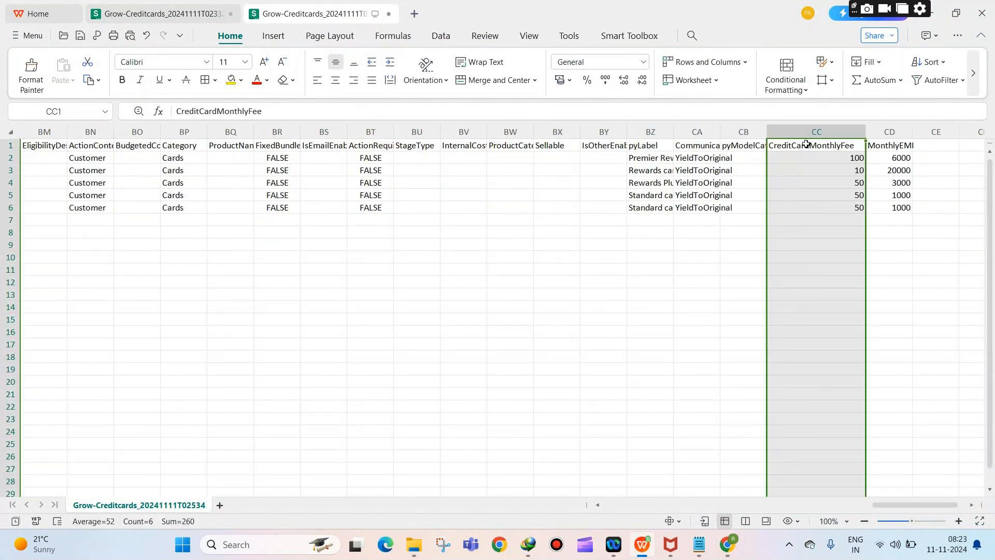
left_click(907, 132)
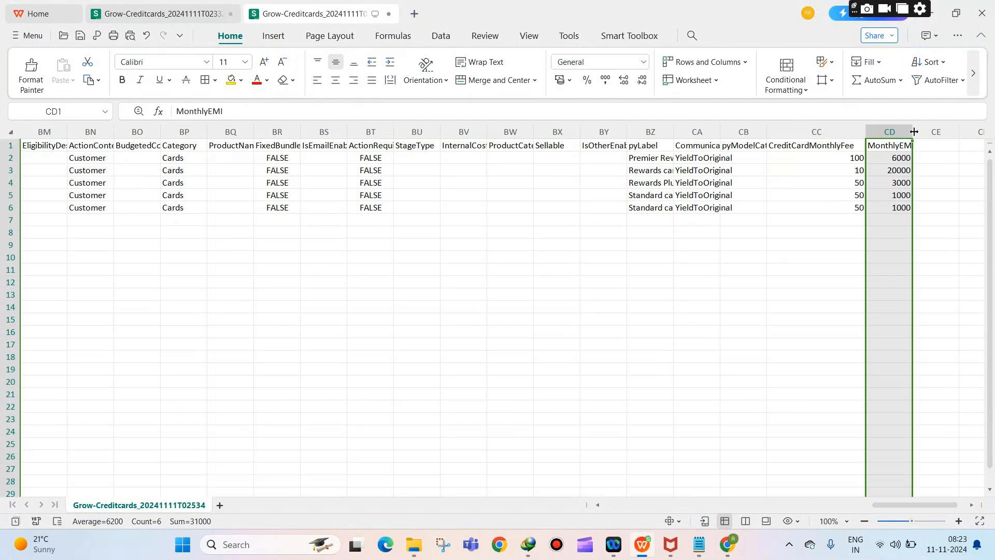
double_click(913, 132)
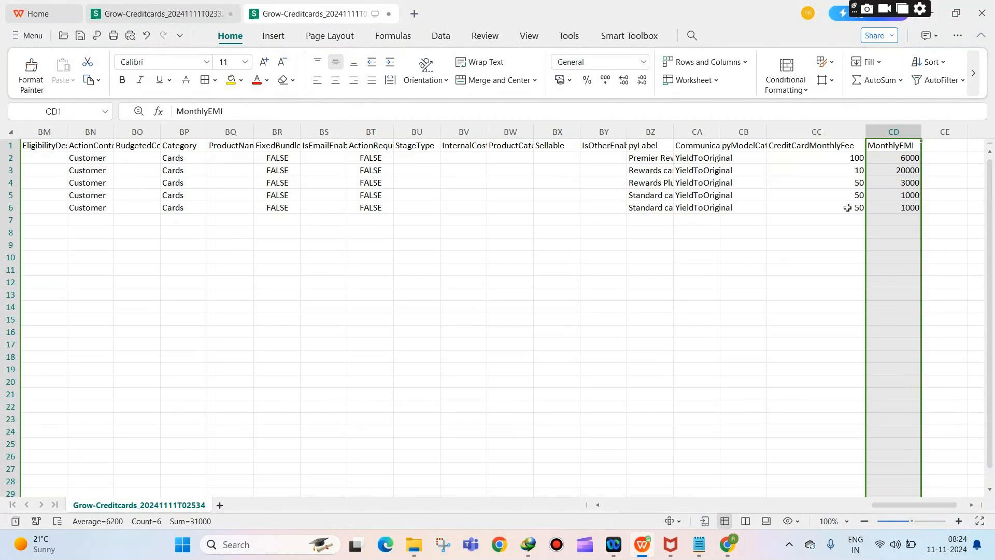
left_click_drag(817, 167, 898, 212)
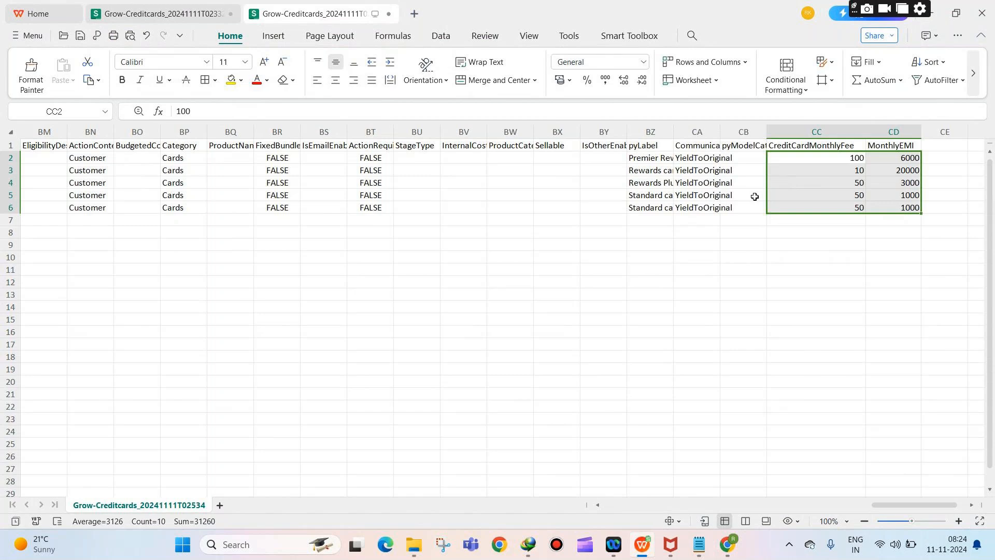
Step: Close the spreadsheet, discarding changes to both workbooks
left_click(977, 14)
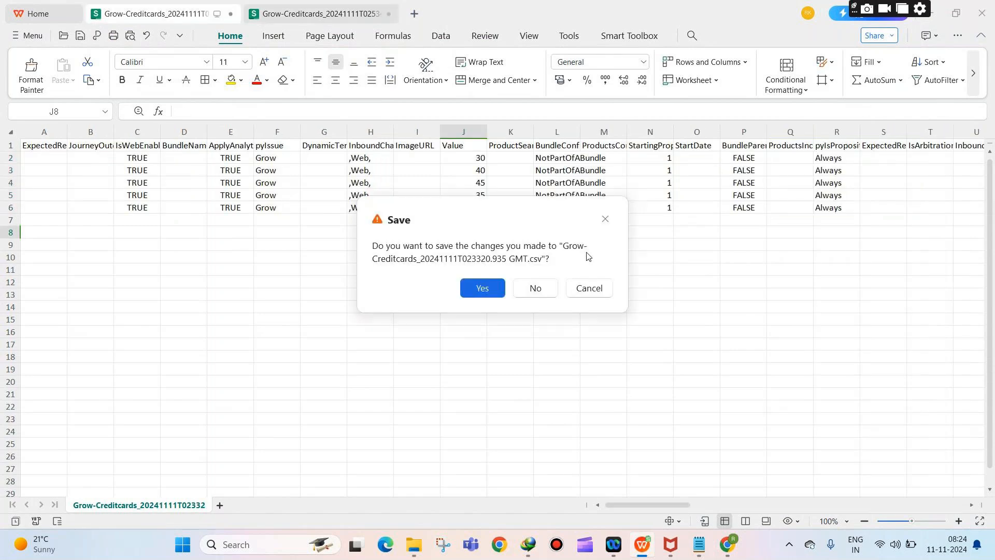
left_click(536, 287)
left_click(537, 290)
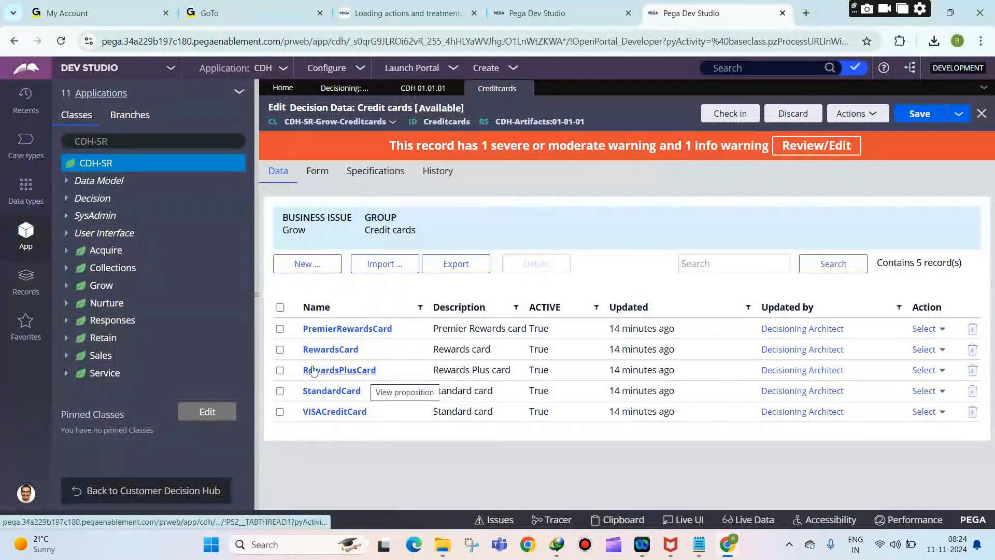
Step: Browse the Credit cards form fields, then open PremierRewardsCard showing fee 100 and EMI 6000
left_click(329, 176)
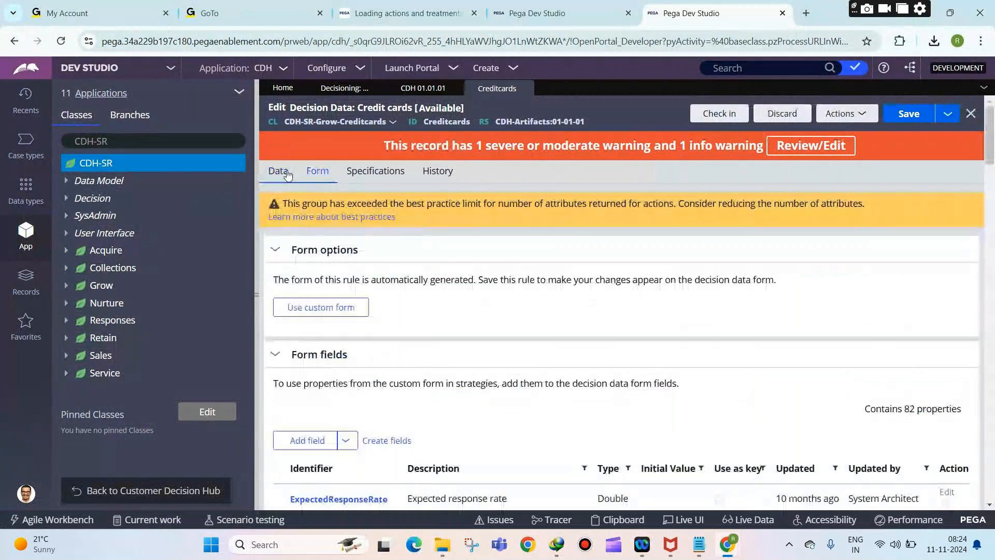
scroll(366, 365, "down", 8)
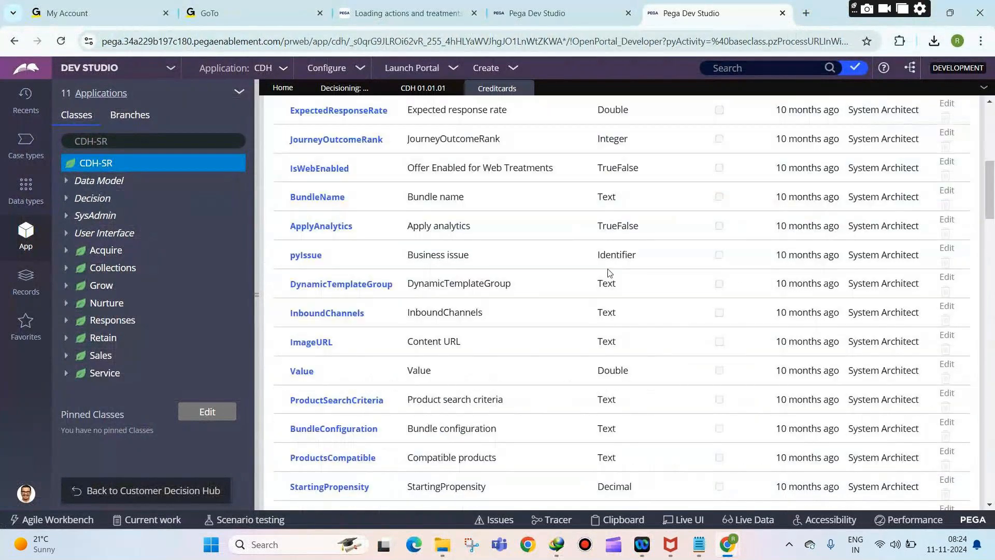
scroll(765, 409, "down", 20)
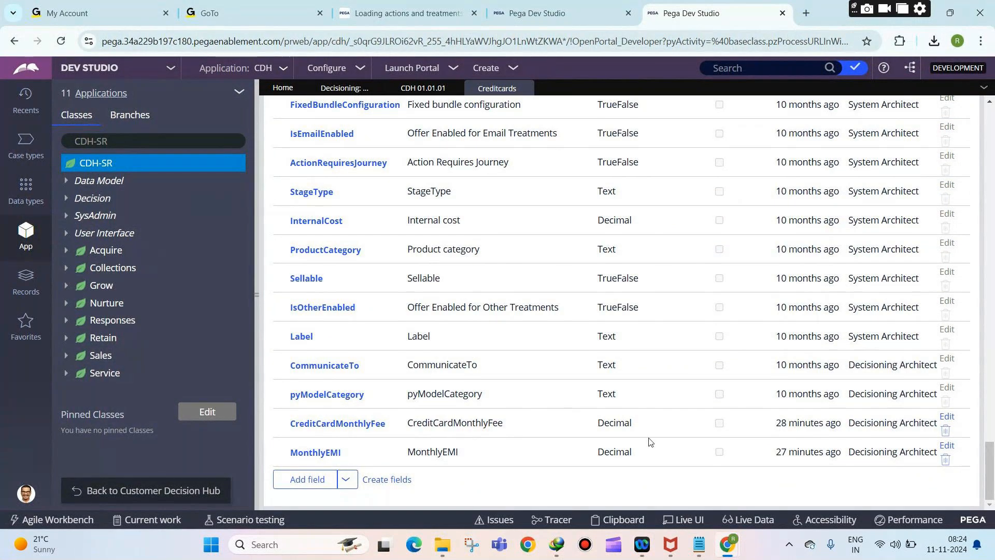
left_click_drag(990, 469, 989, 155)
scroll(511, 344, "up", 3)
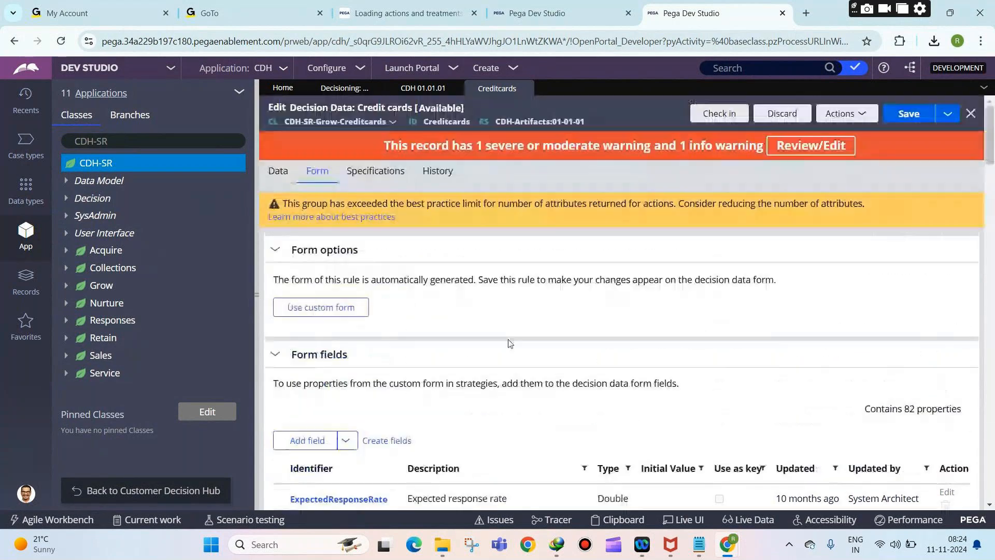
left_click(284, 170)
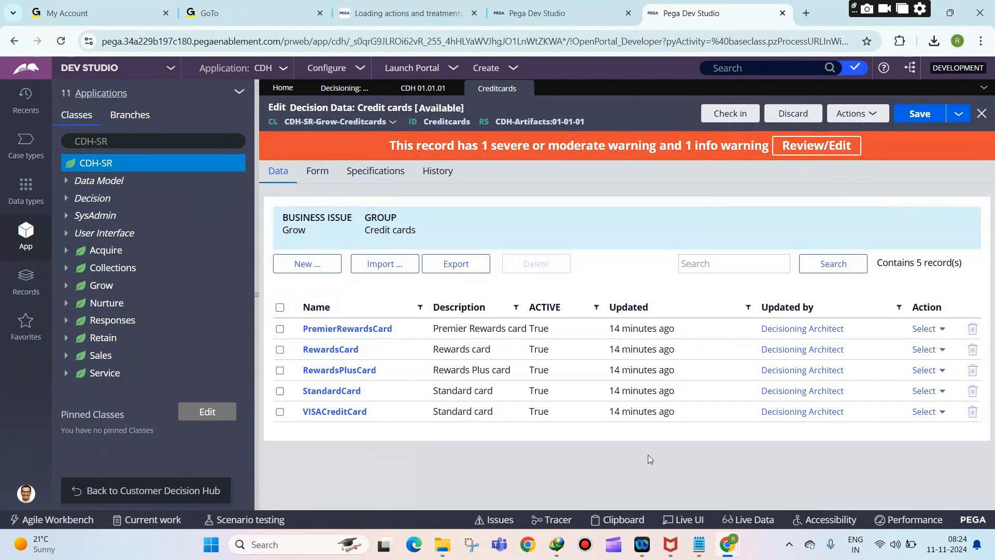
left_click(336, 328)
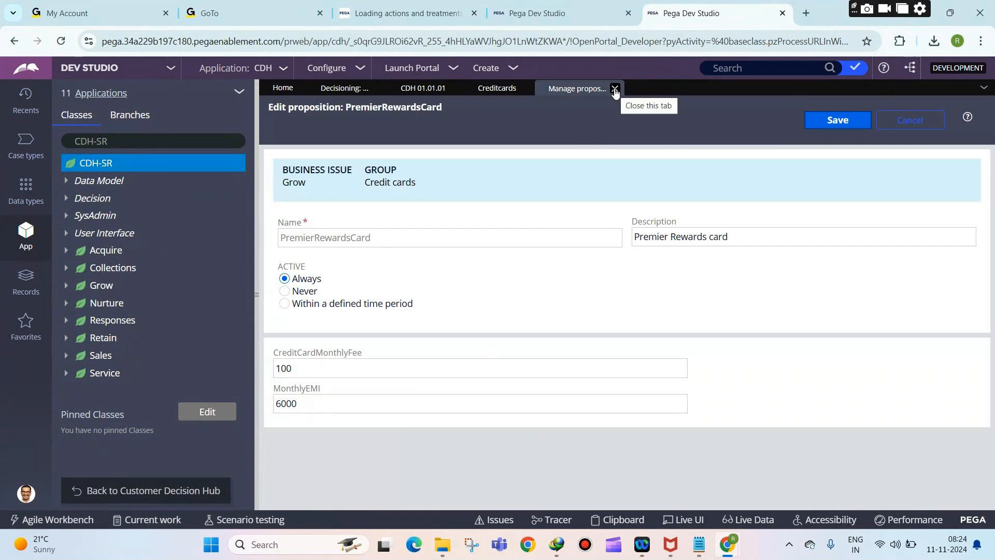
Step: Close PremierRewardsCard, open RewardsCard to check fee 10 and EMI 20000, then return to the list
left_click(614, 89)
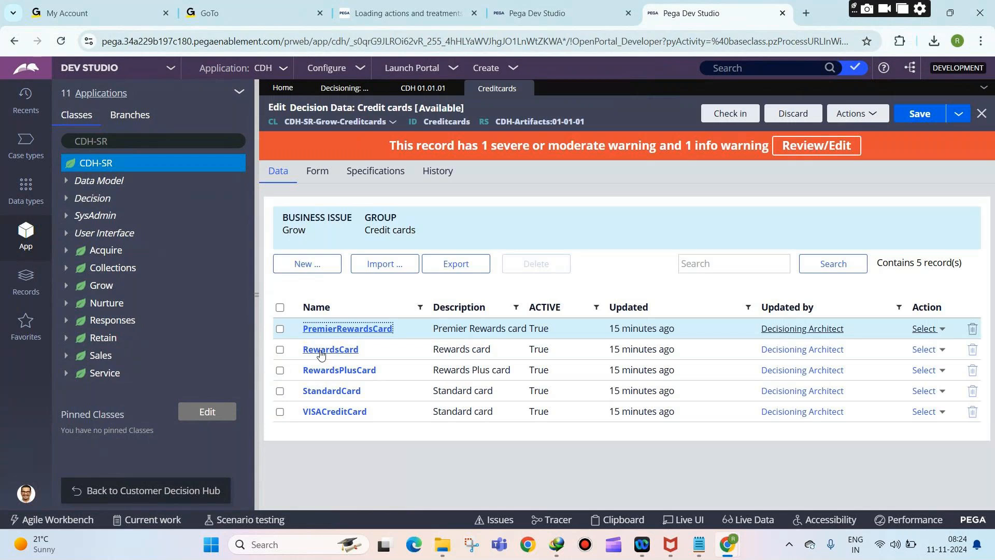
left_click(321, 349)
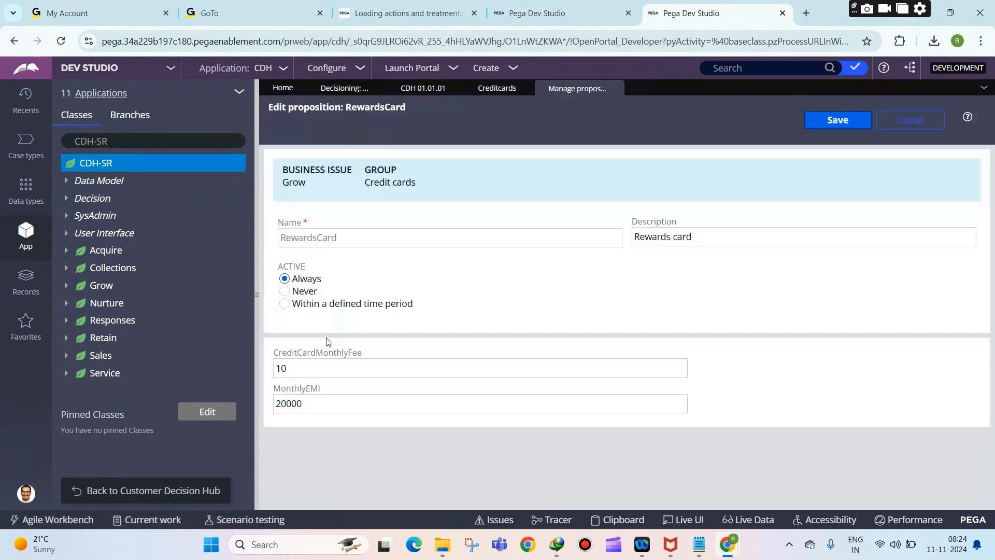
left_click(308, 405)
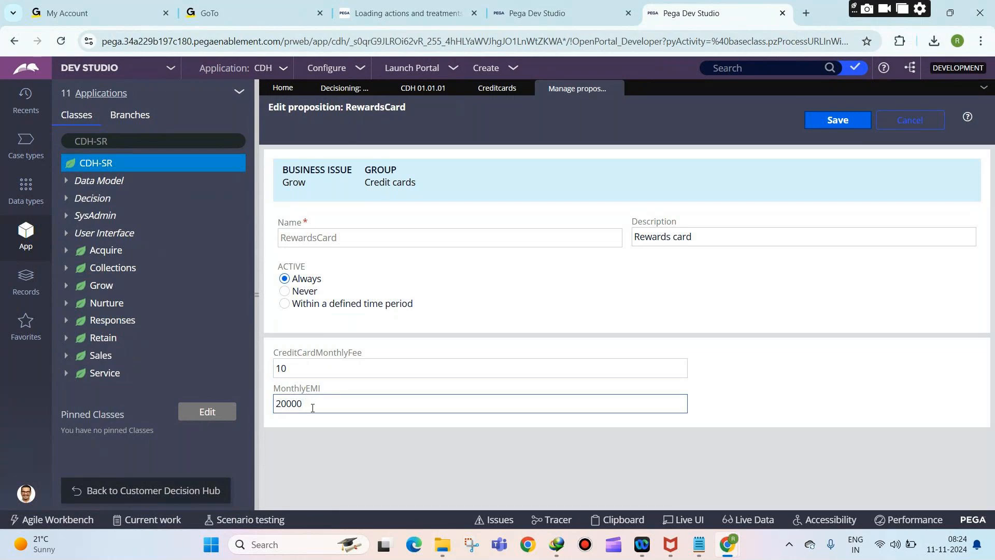
left_click(405, 332)
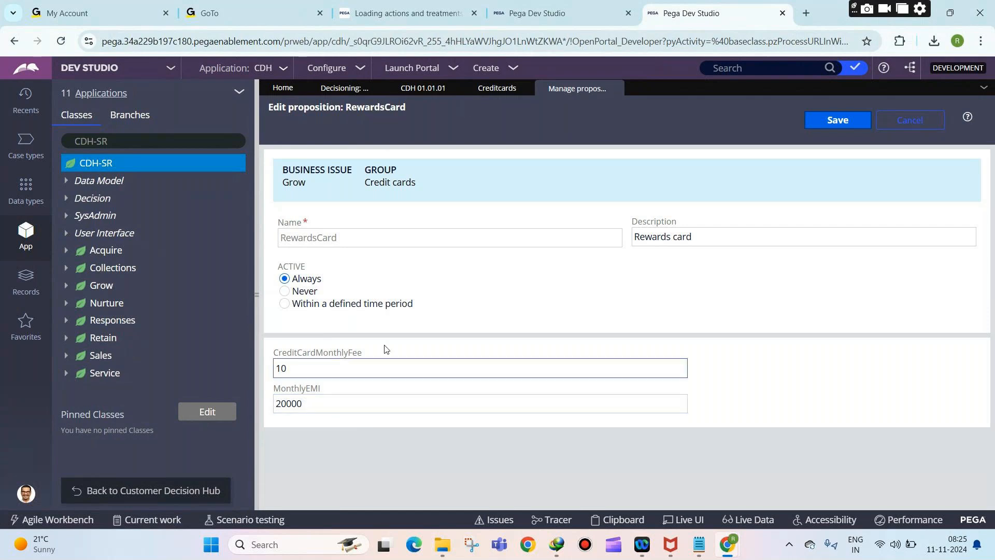
left_click(482, 91)
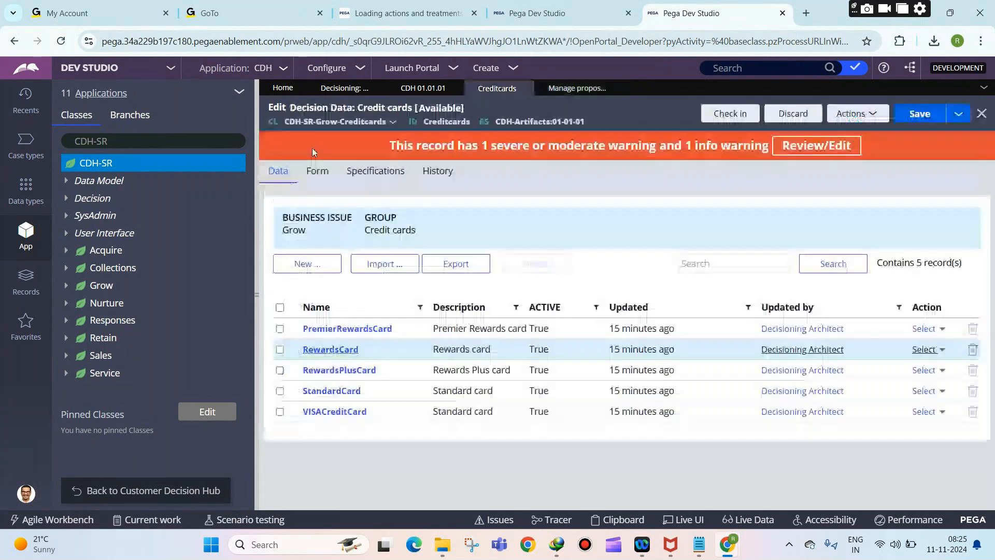
Step: Scroll through the Credit cards form fields and peek at PremierRewardsCard without changes
left_click(324, 174)
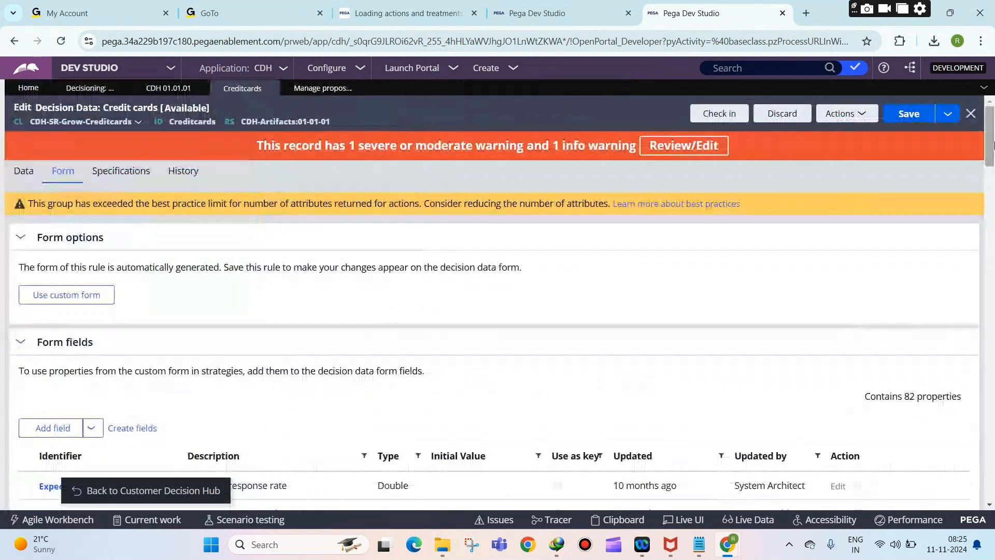
scroll(266, 383, "down", 15)
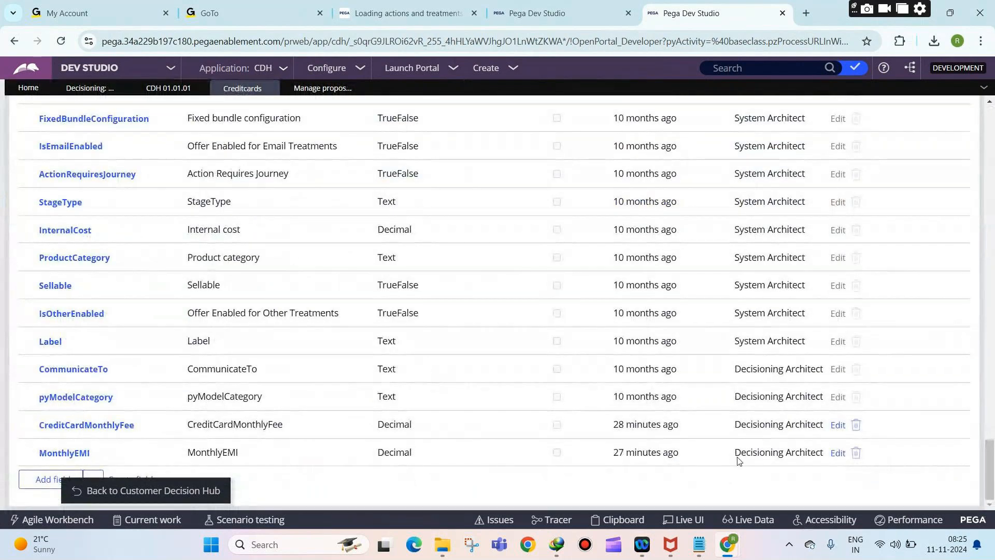
left_click_drag(990, 469, 993, 118)
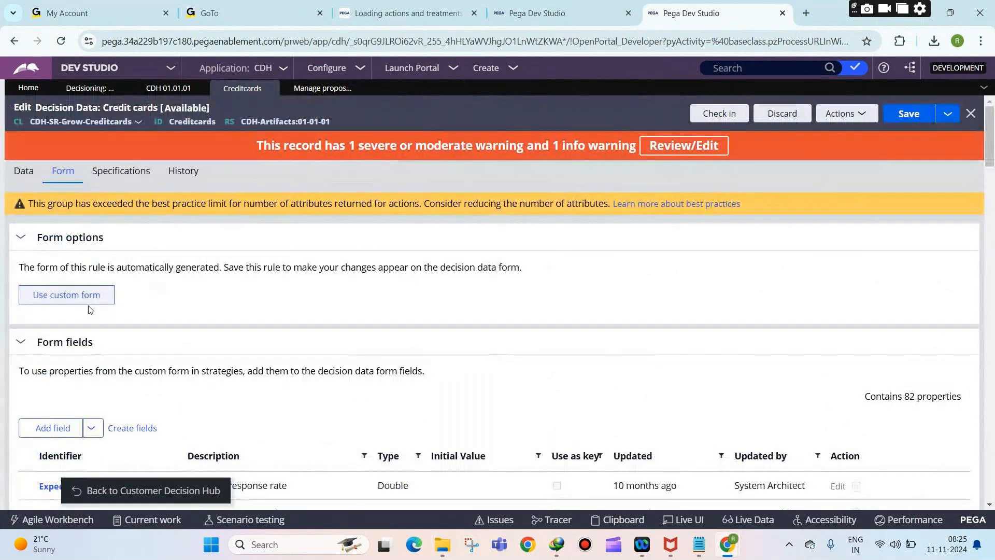
left_click(30, 178)
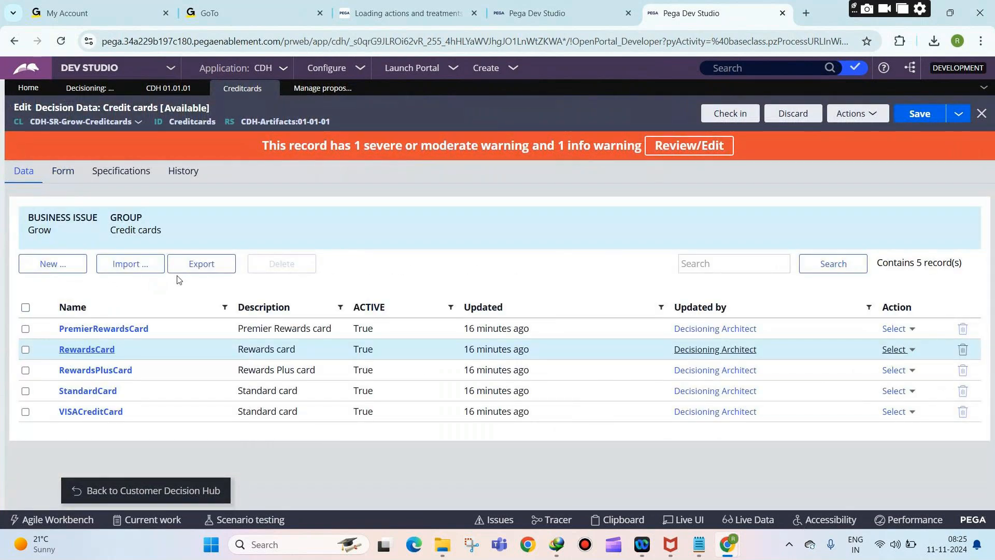
left_click(109, 330)
left_click(904, 127)
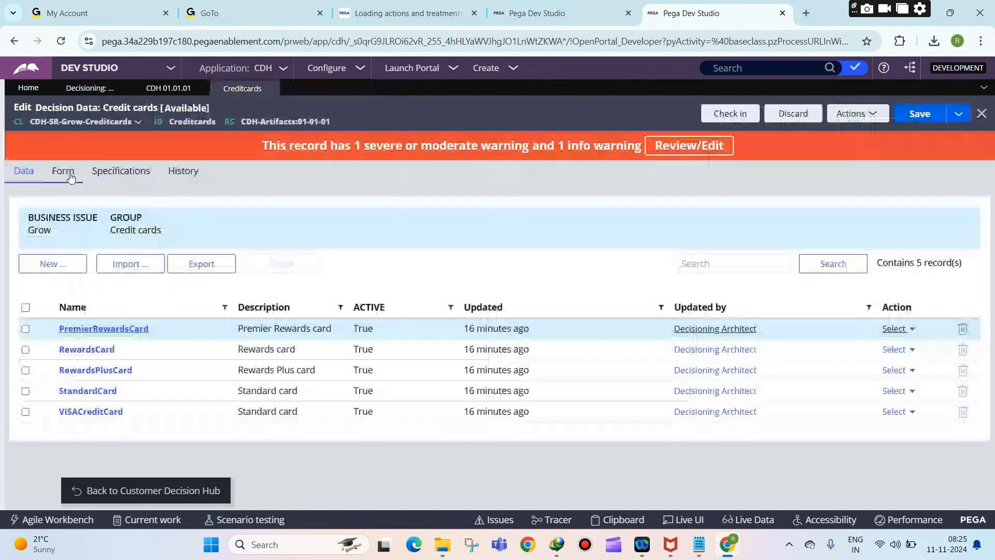
Step: Switch the Credit cards form to a custom form, confirm, and open the custom form section
left_click(63, 171)
left_click(67, 297)
left_click(876, 365)
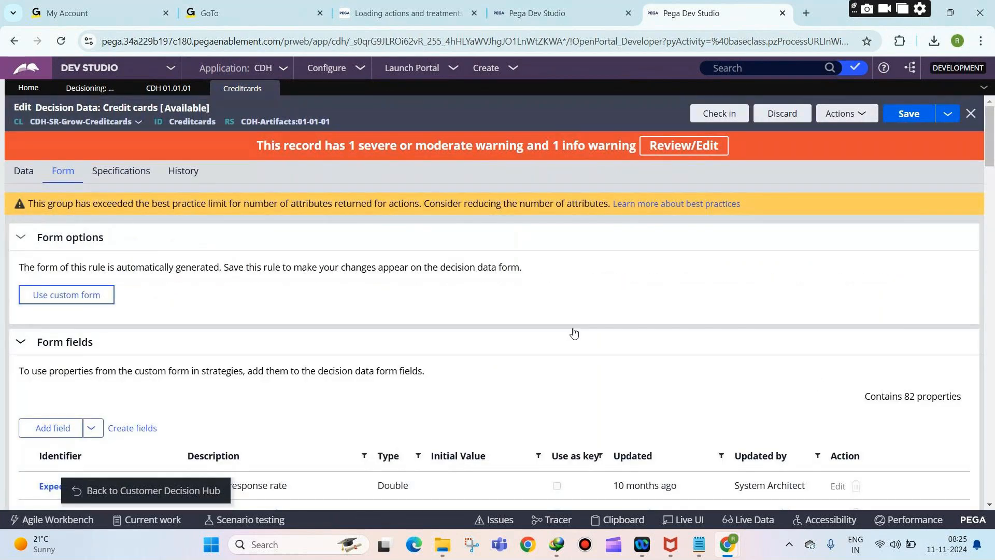
left_click(188, 302)
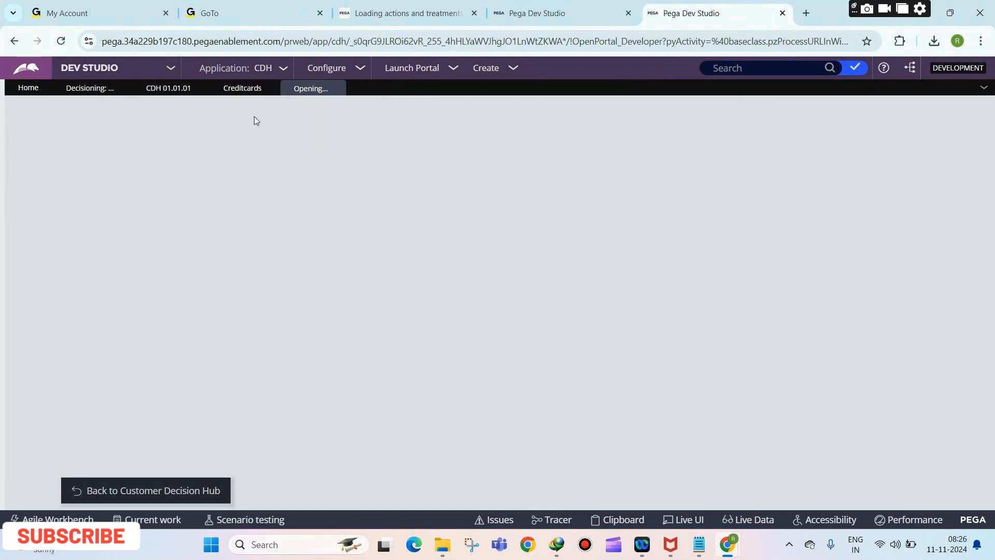
Step: Check out the Creditcards_5 section and confirm converting it to the full section editor
left_click(243, 89)
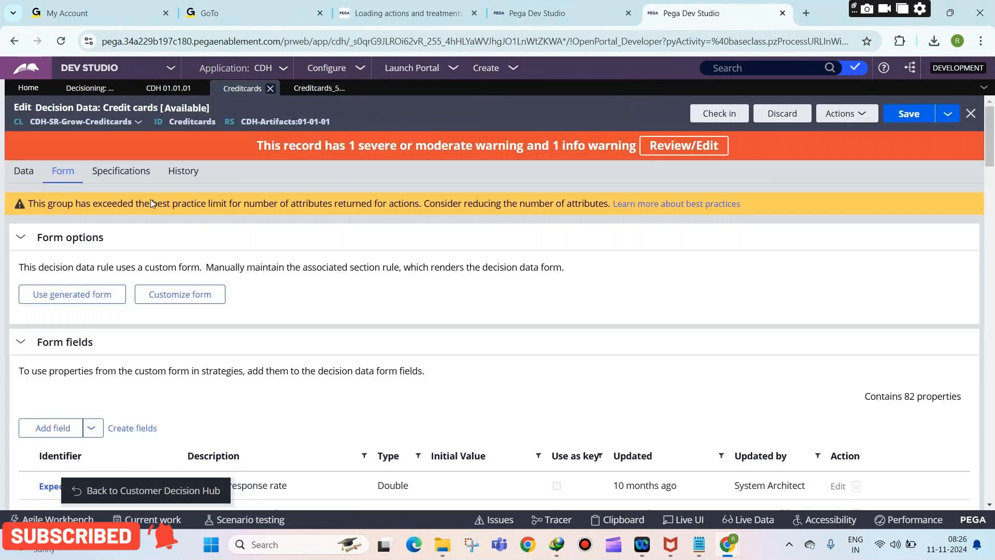
left_click(319, 89)
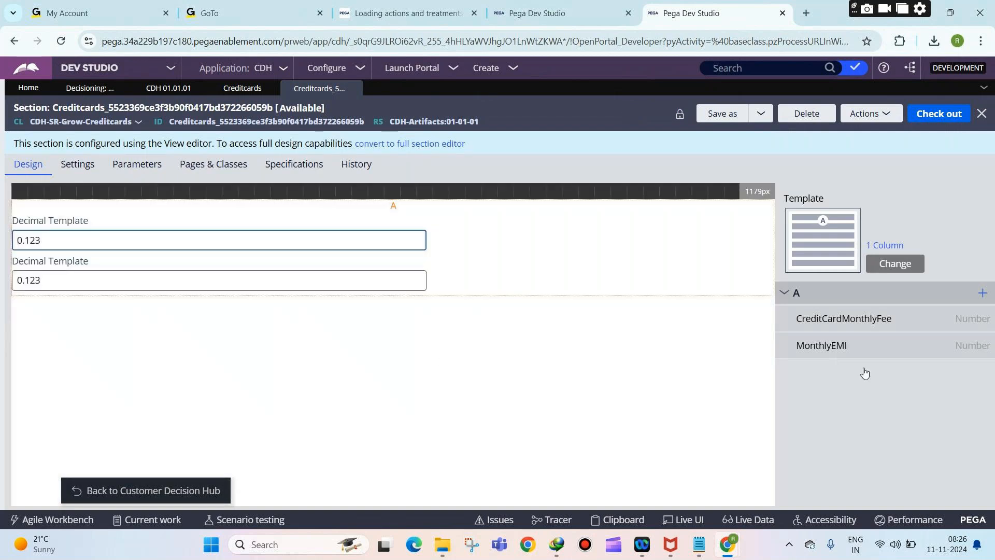
left_click(931, 116)
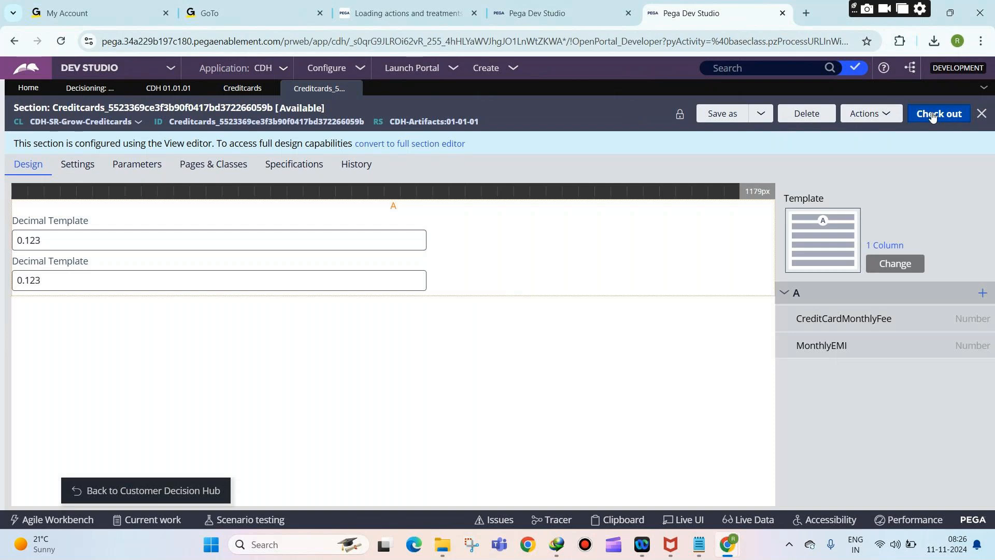
left_click(433, 147)
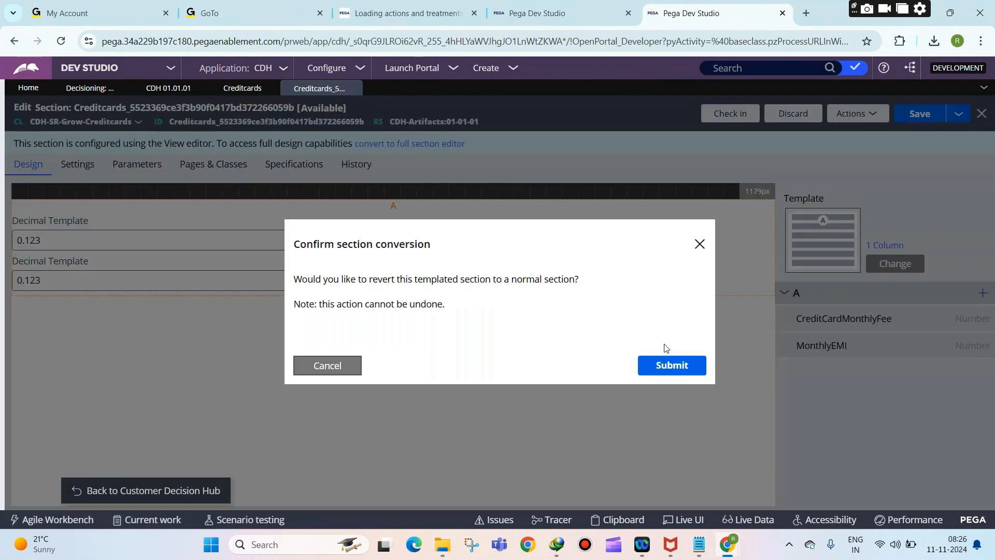
left_click(669, 365)
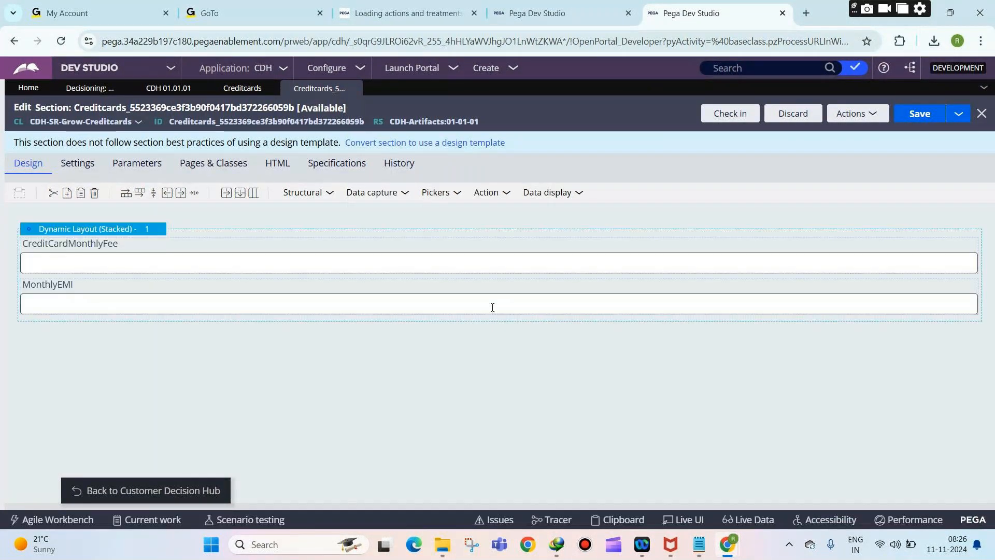
left_click(382, 192)
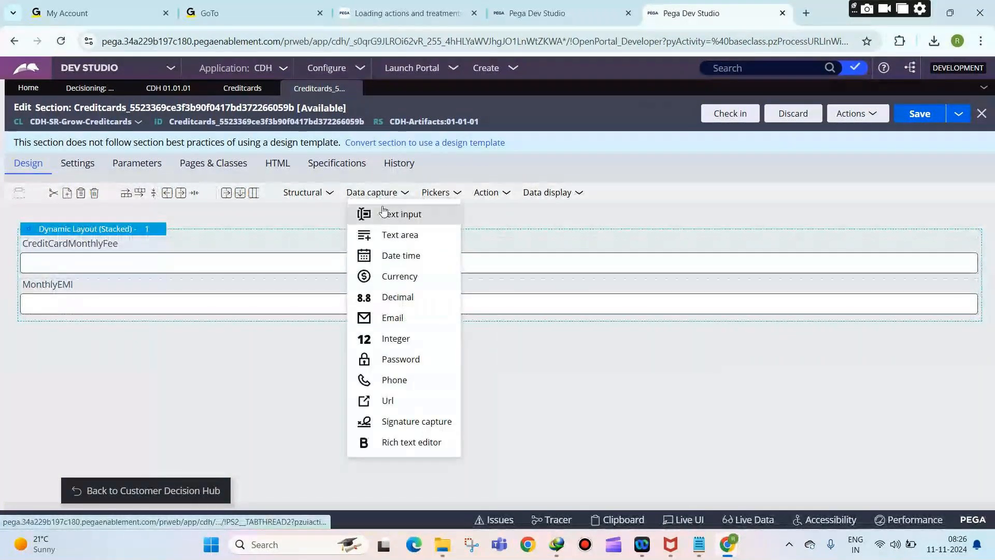
Step: Add a Dropdown field below MonthlyEMI in the Creditcards section and open its cell properties
left_click(488, 193)
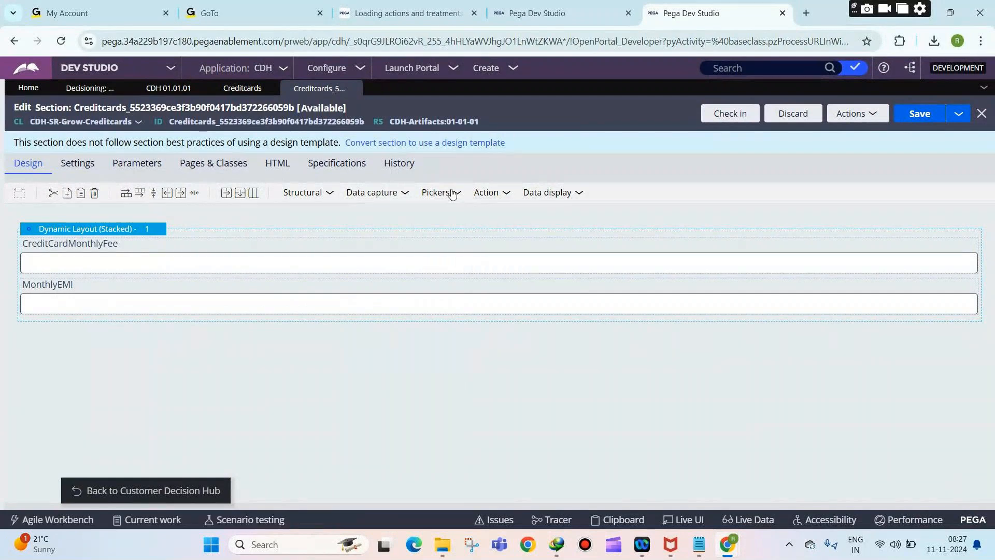
left_click(437, 193)
left_click_drag(470, 279, 176, 319)
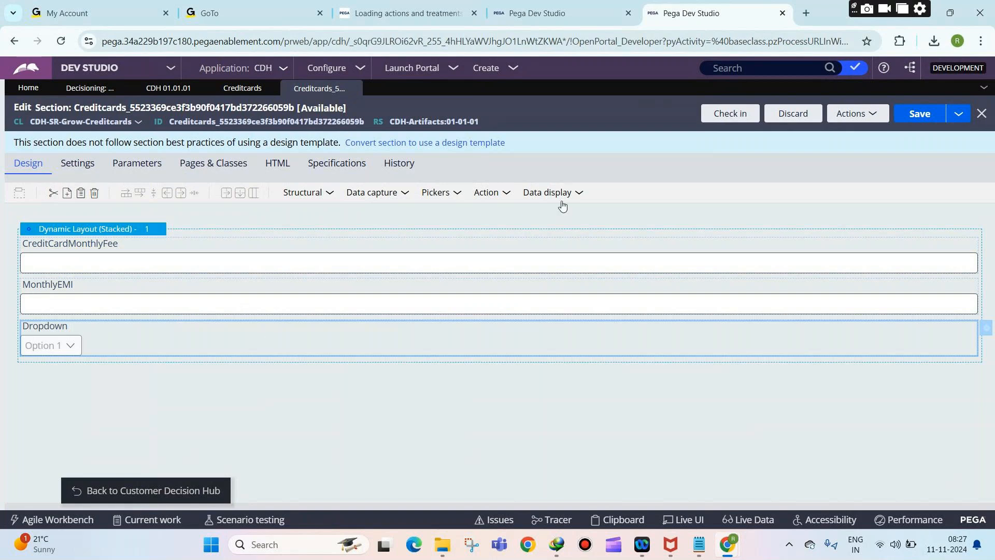
double_click(177, 333)
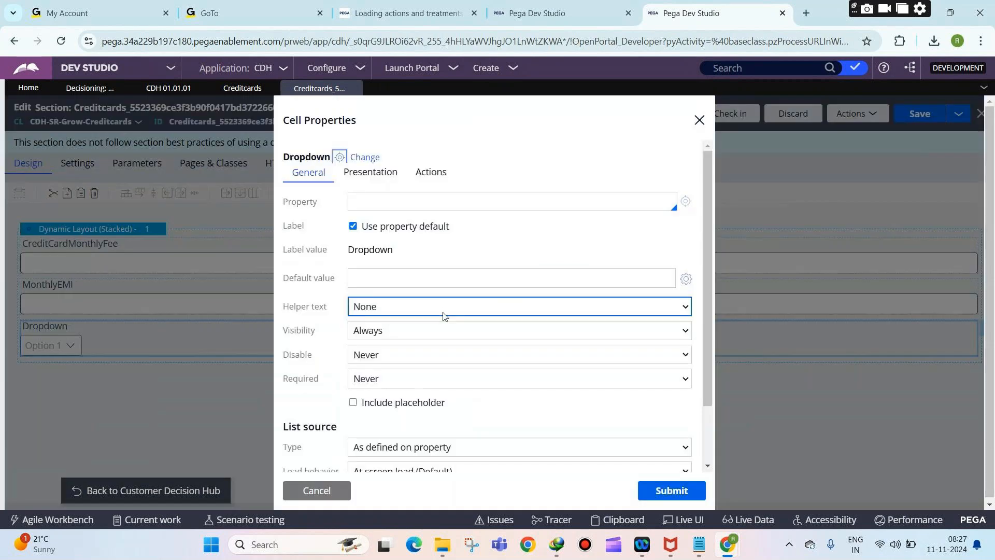
Step: Set the dropdown's property to .CreditCardApplicableCountry
left_click(444, 202)
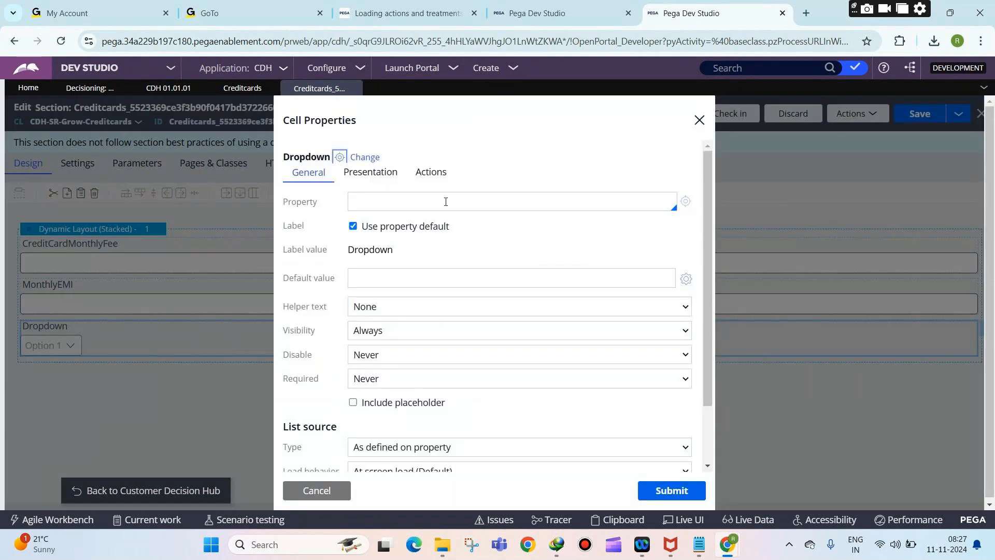
type(".CreditCardApplical")
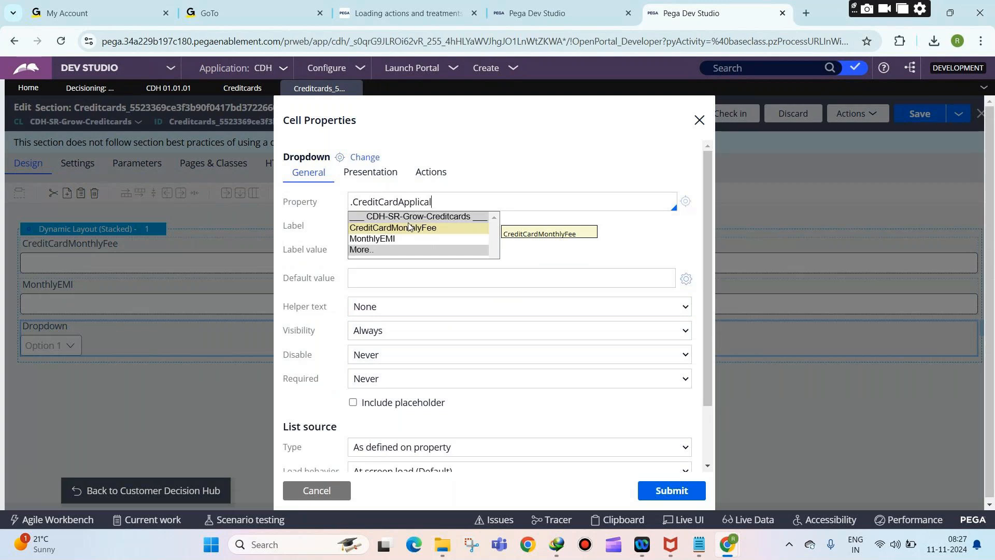
key("BackSpace")
type("bleCountry")
left_click(685, 204)
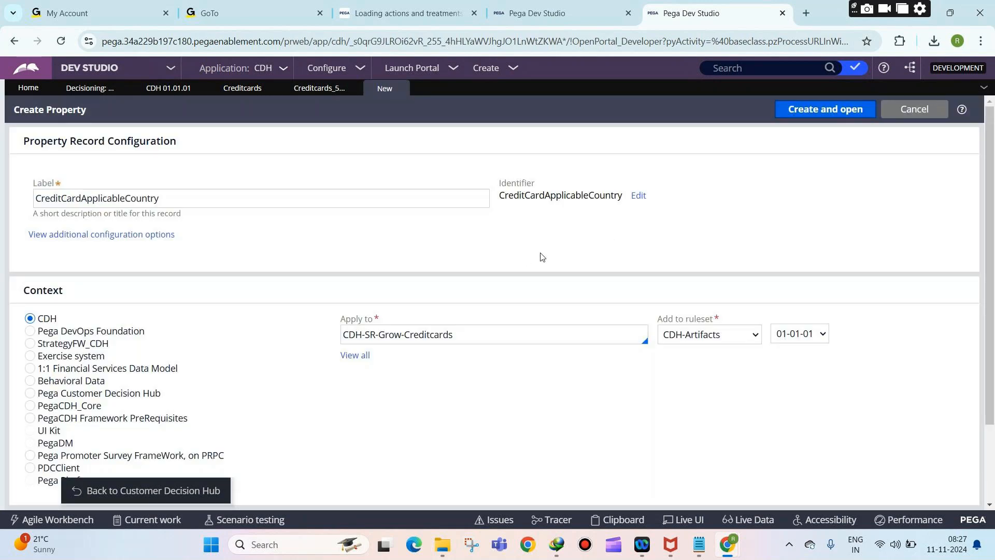
Step: Create the CreditCardApplicableCountry property in the CDH-Rules ruleset
left_click(664, 332)
left_click(690, 390)
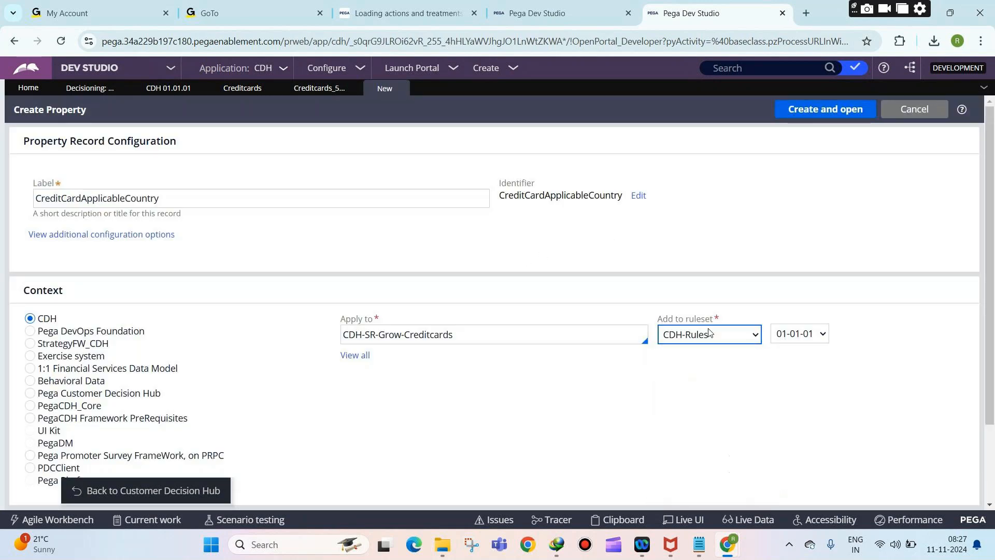
left_click(785, 113)
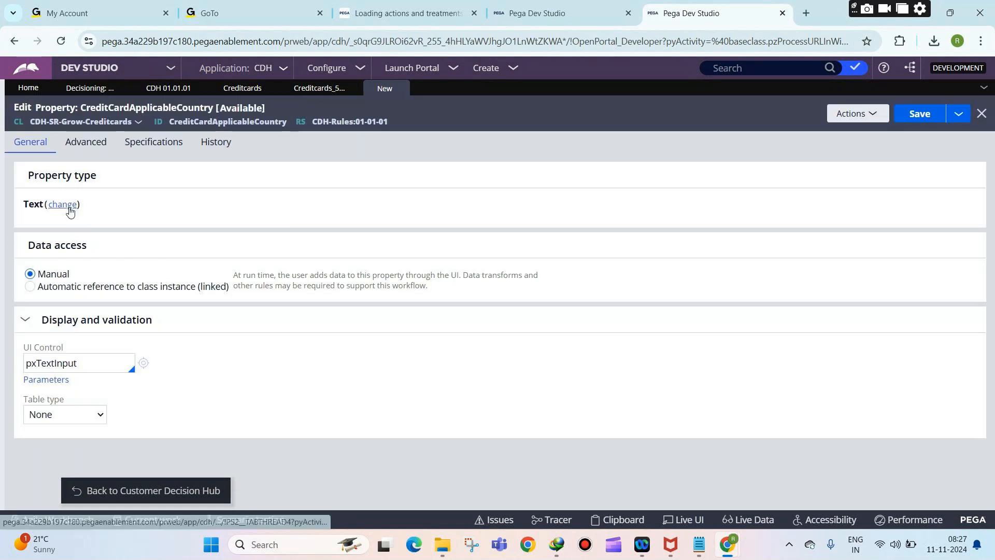
Step: Make the property a Local List of India, Australia and USA and save it
left_click(65, 414)
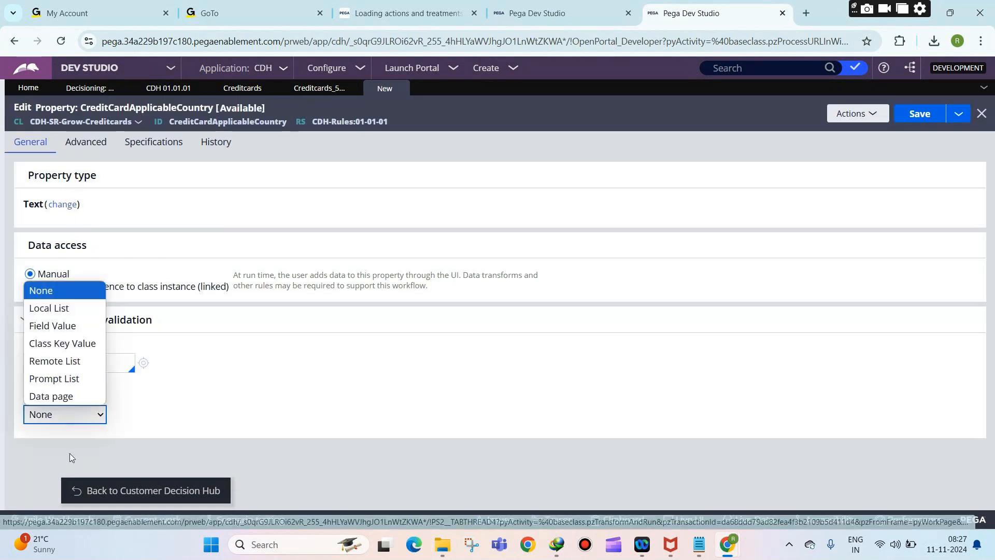
left_click(57, 307)
scroll(188, 378, "down", 1)
left_click(150, 441)
type("India")
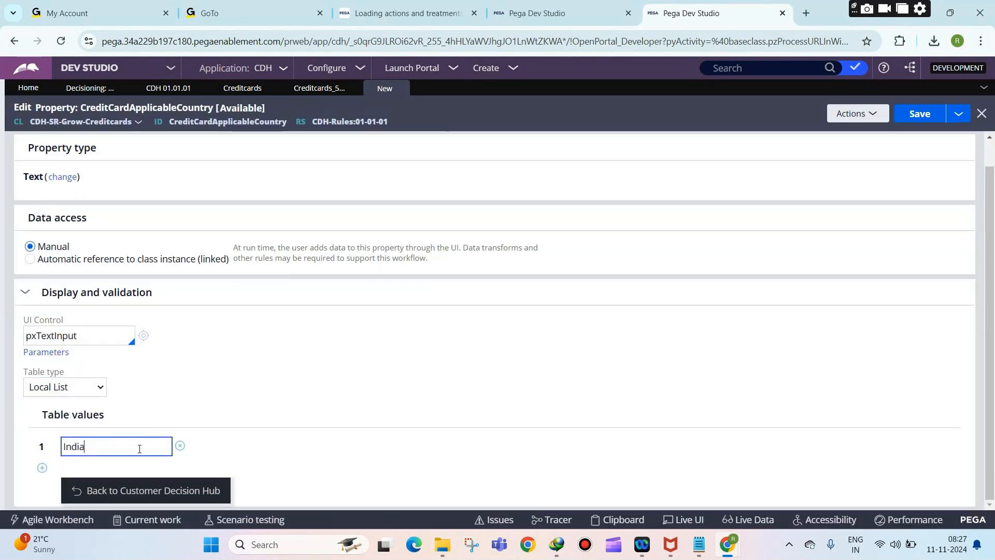
left_click(42, 468)
type("Aus")
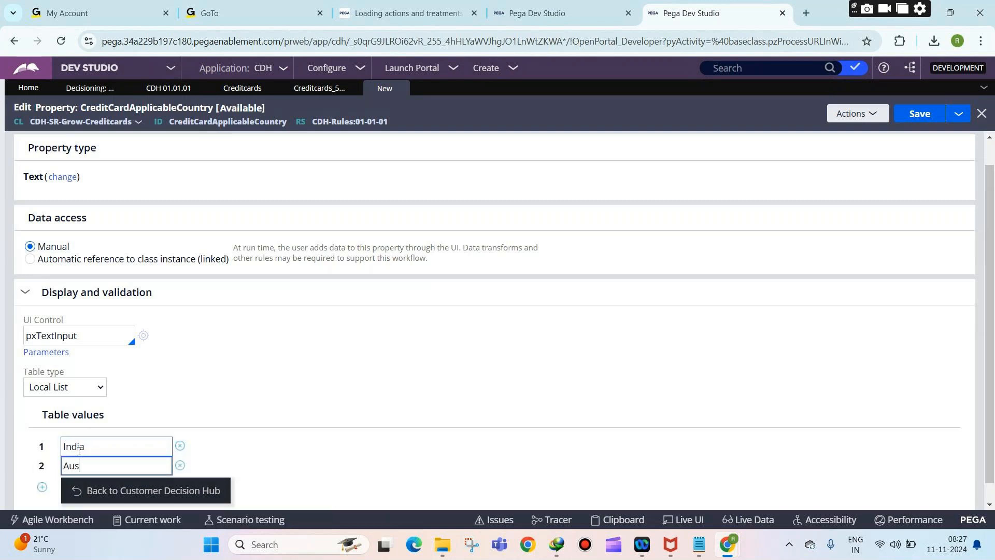
type("tralia")
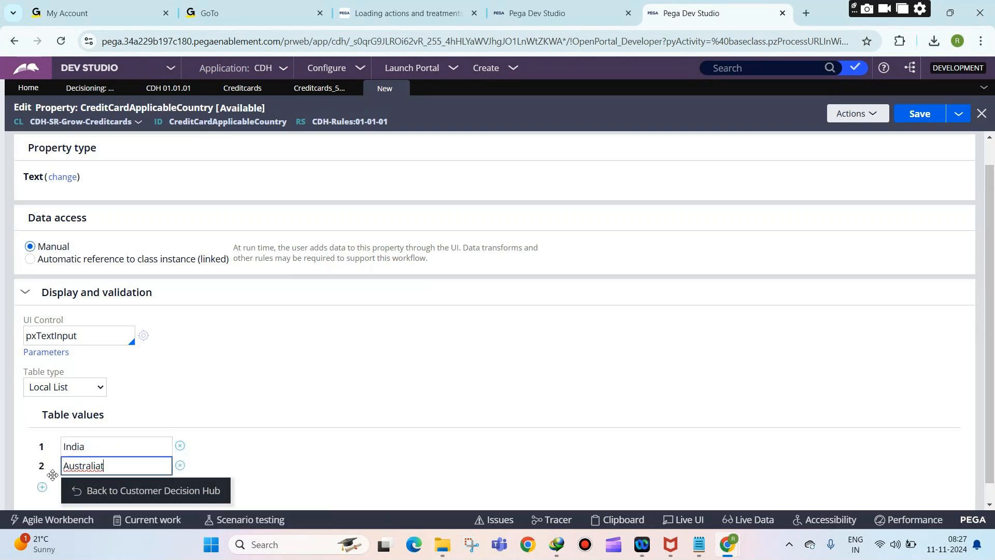
left_click(42, 487)
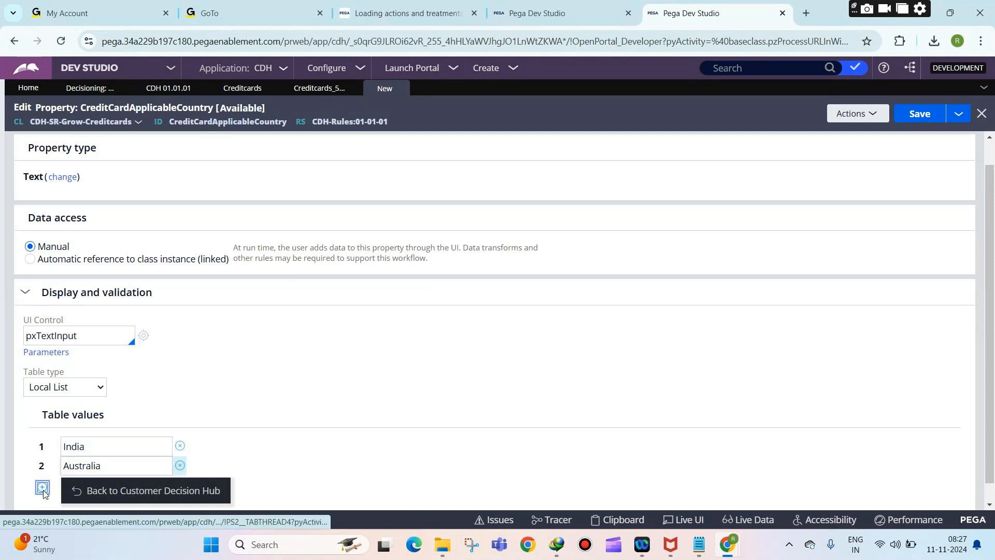
type("USA")
left_click(923, 111)
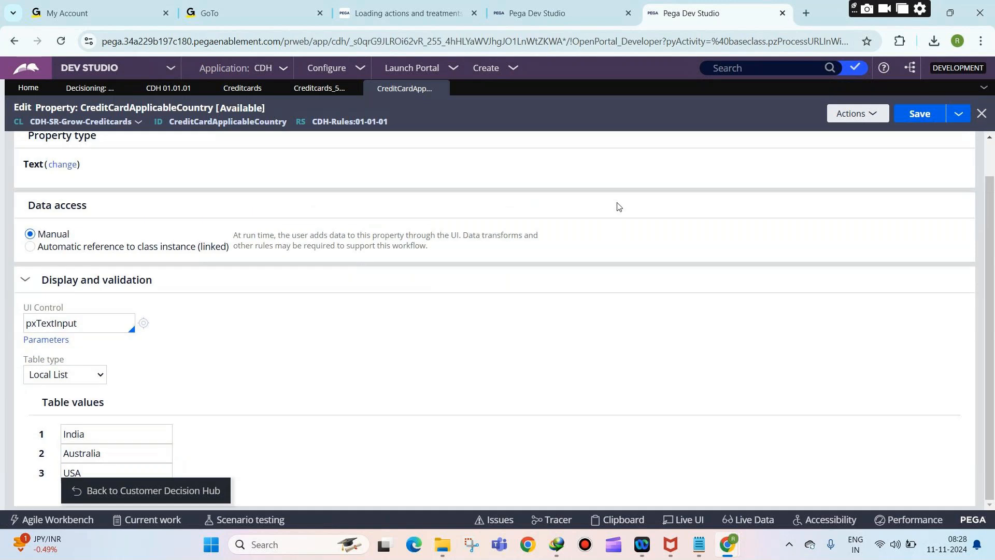
Step: Apply the dropdown's cell properties, check in the Creditcards section, and save the decision data
left_click(443, 88)
left_click(671, 490)
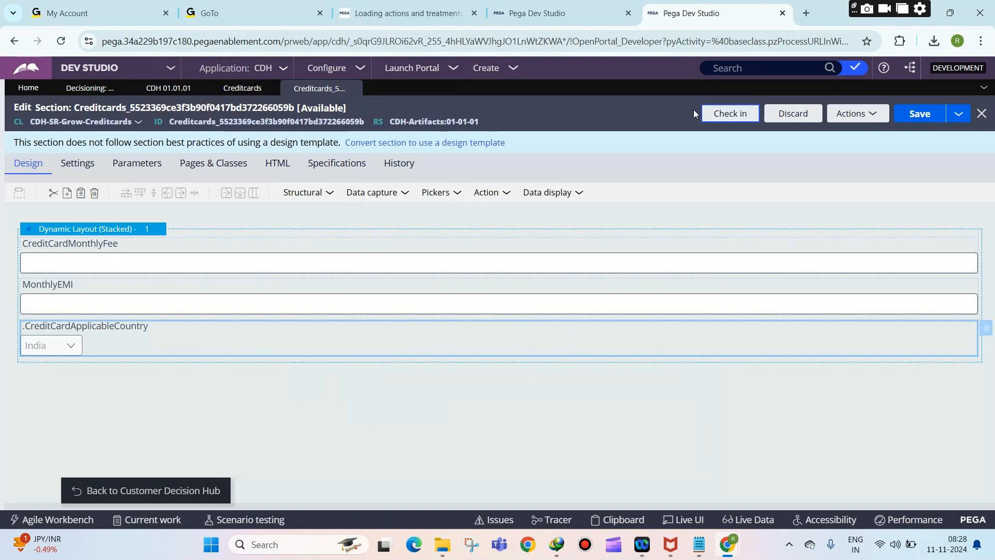
type("we")
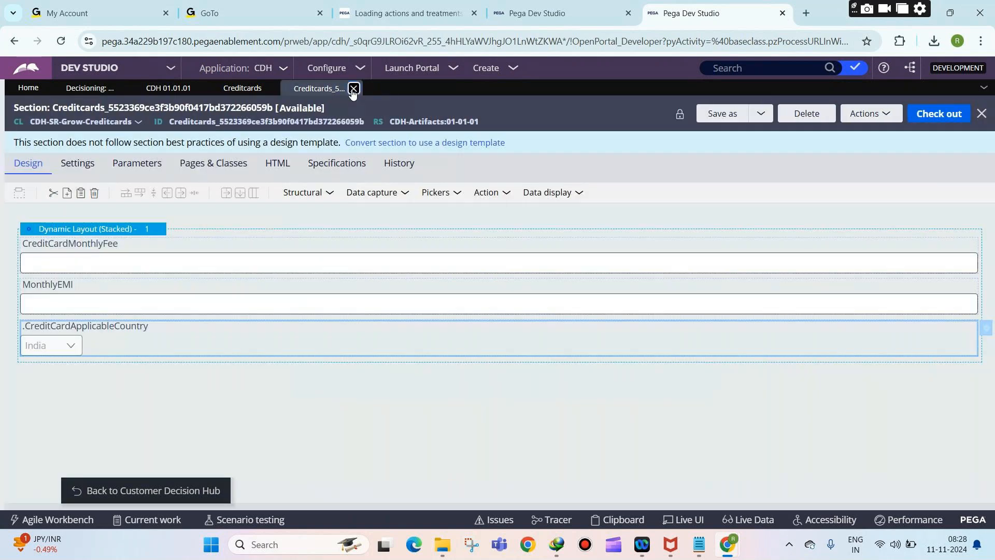
left_click(355, 88)
left_click(909, 114)
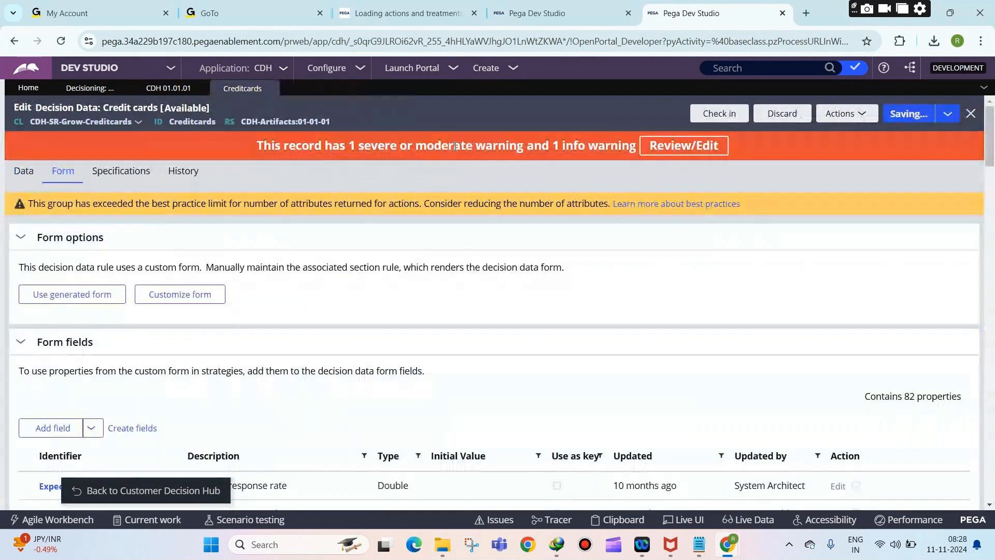
Step: Set PremierRewardsCard's applicable country to India and save
left_click(25, 172)
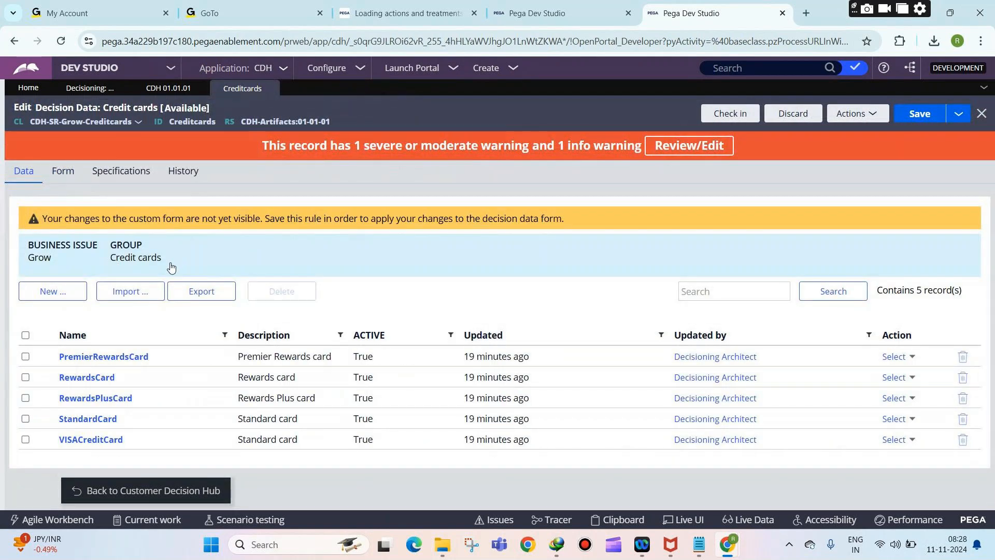
left_click(62, 172)
left_click(22, 170)
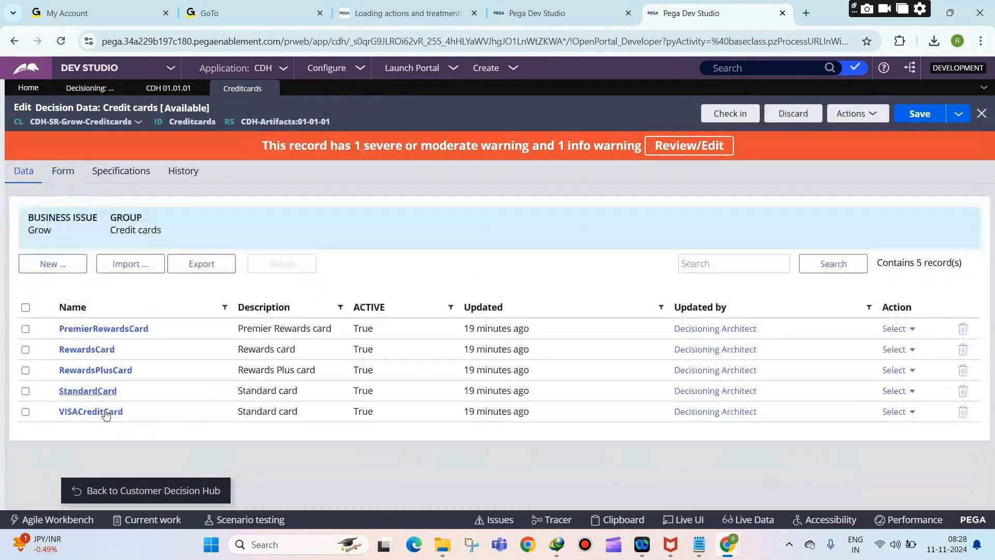
left_click(103, 327)
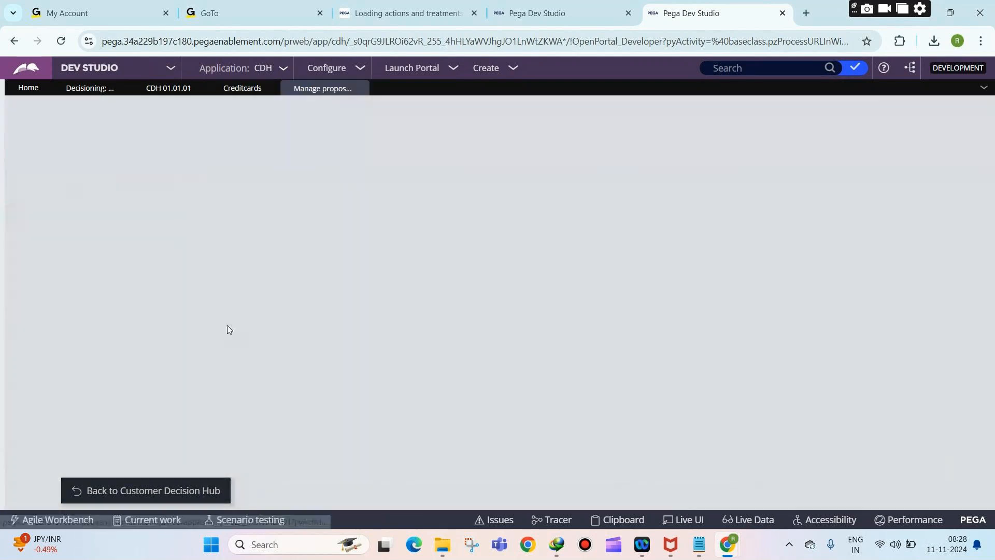
left_click(51, 441)
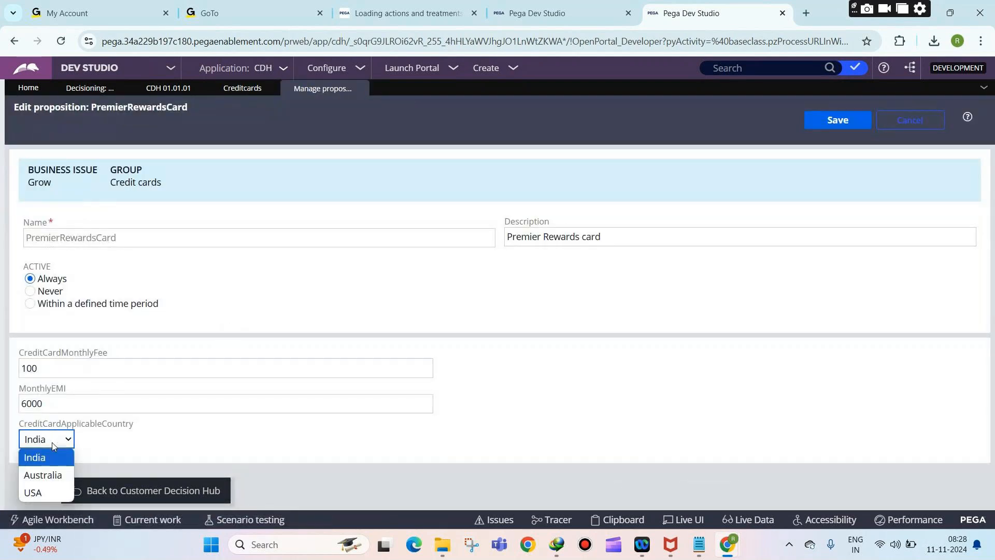
left_click(86, 439)
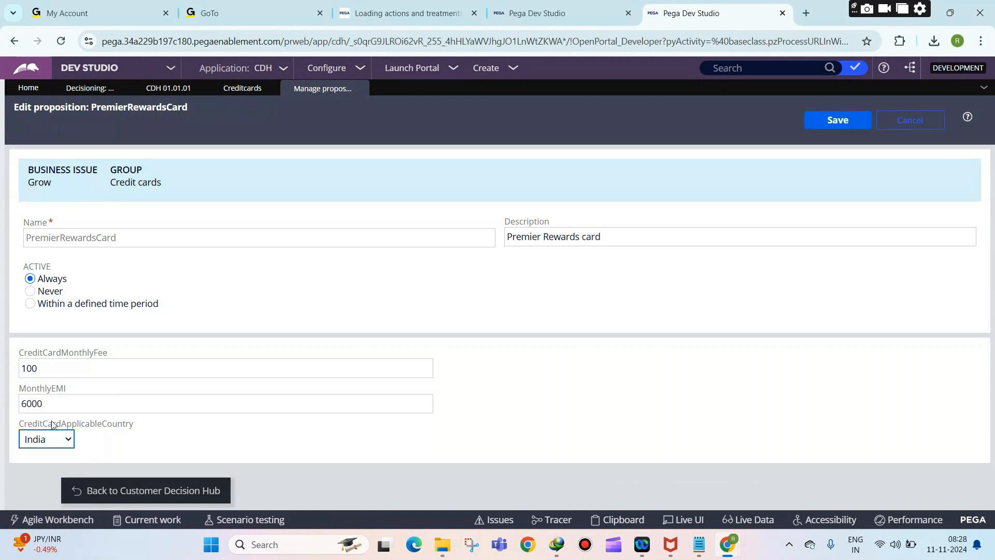
left_click_drag(52, 424, 117, 424)
left_click(829, 121)
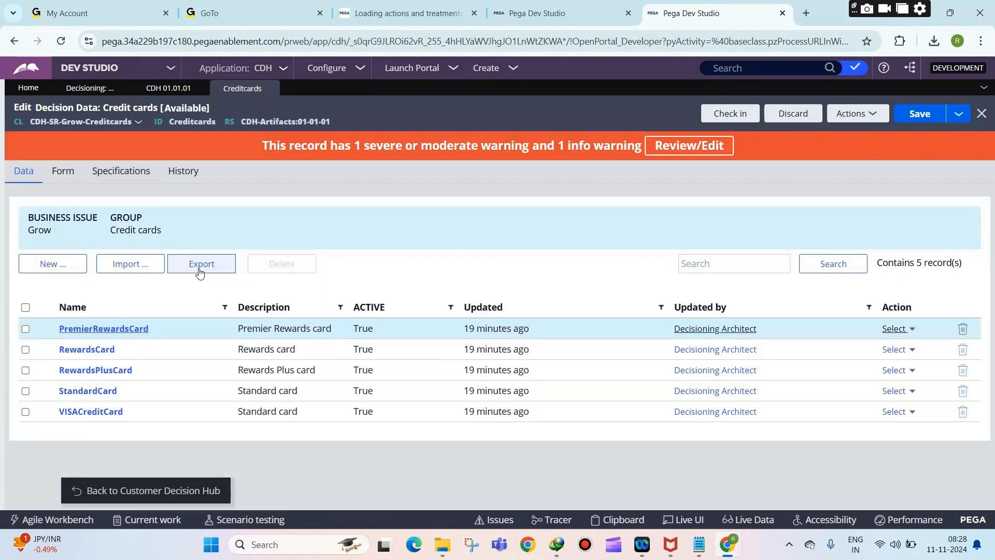
Step: Set RewardsCard and RewardsPlusCard's applicable country to Australia and save
left_click(78, 349)
left_click(54, 439)
left_click(50, 474)
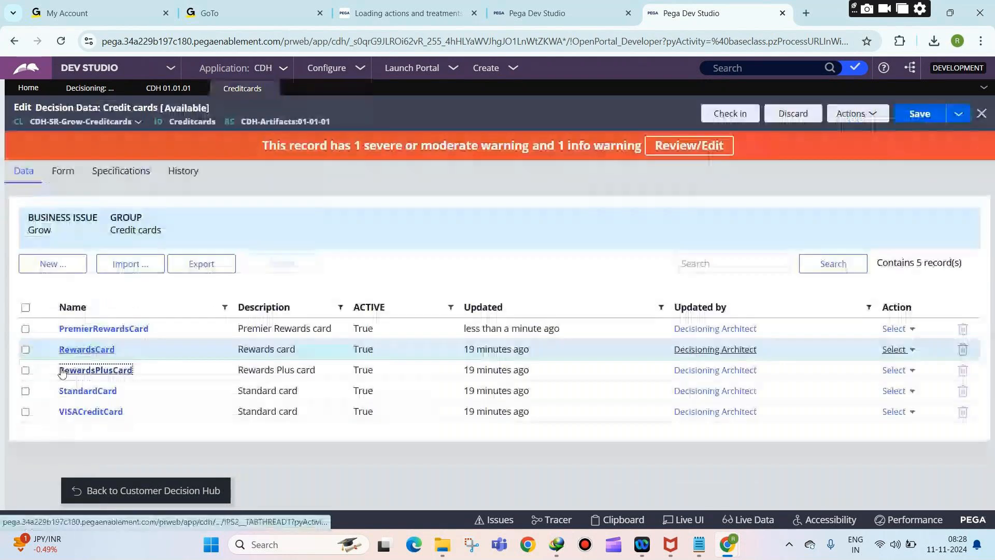
left_click(86, 370)
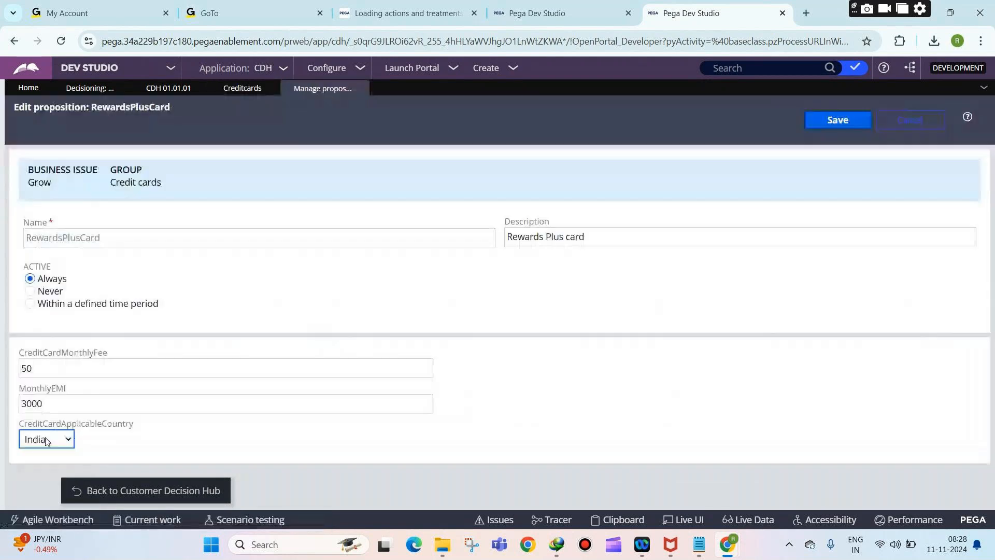
left_click(45, 441)
left_click(42, 474)
left_click(824, 124)
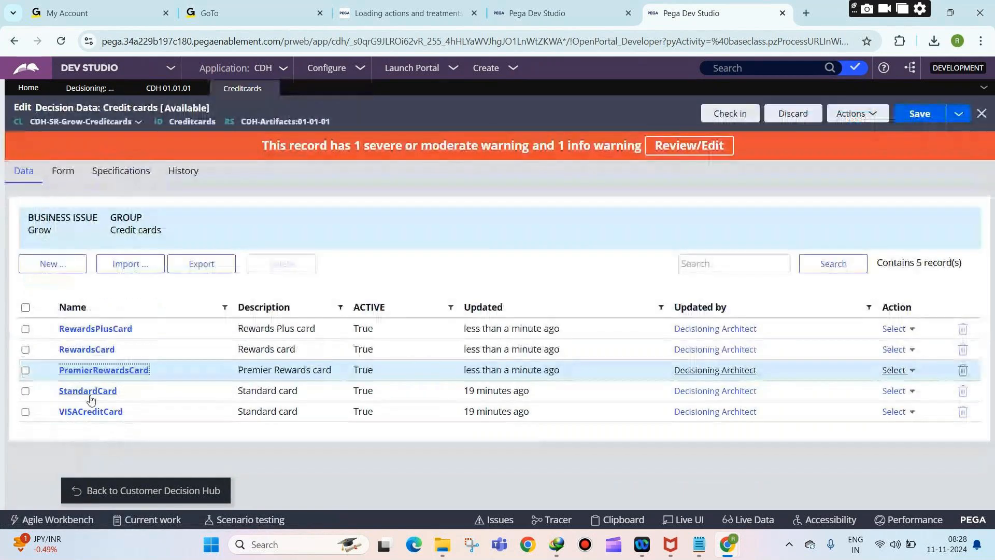
Step: Set StandardCard and VISACreditCard's applicable country to USA and save
left_click(83, 390)
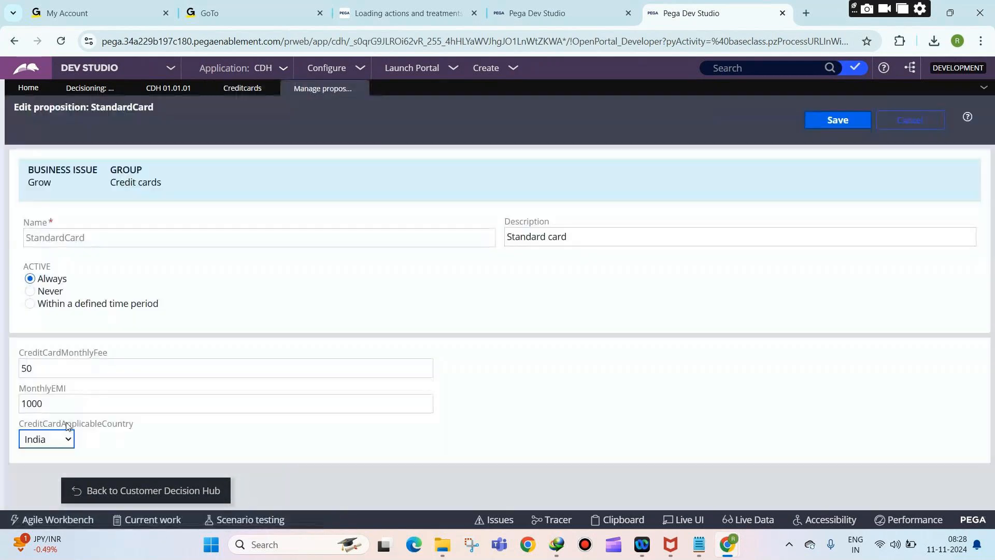
left_click(47, 440)
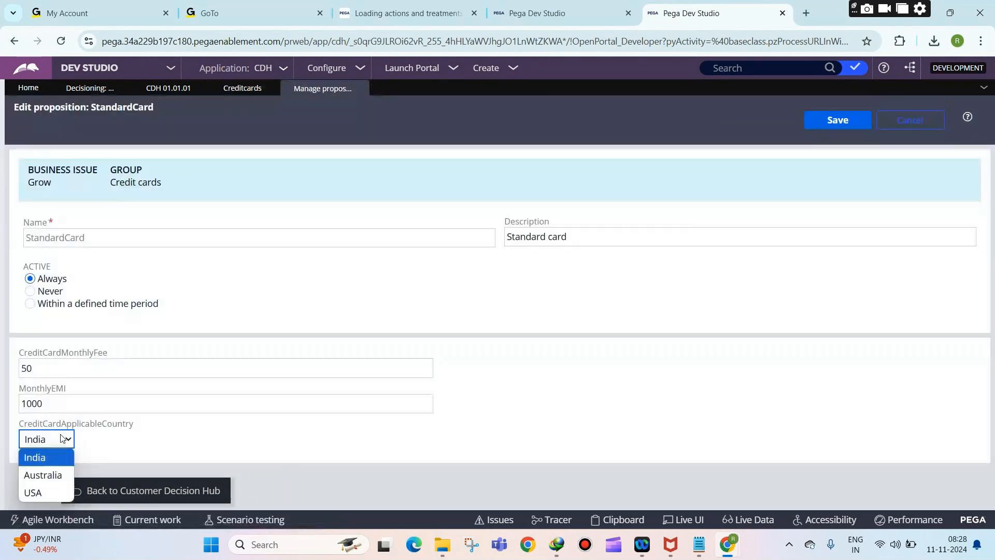
left_click(39, 490)
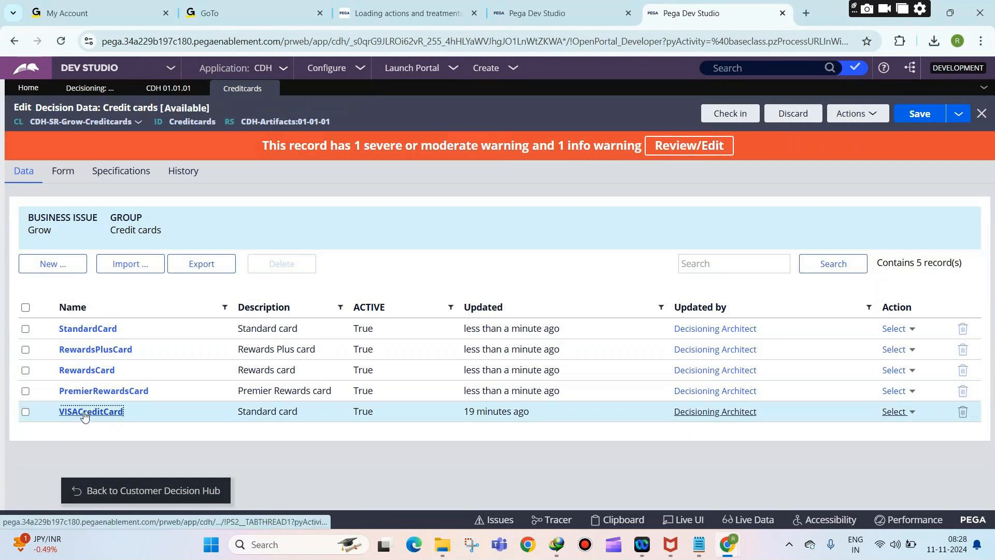
left_click(87, 411)
left_click(48, 444)
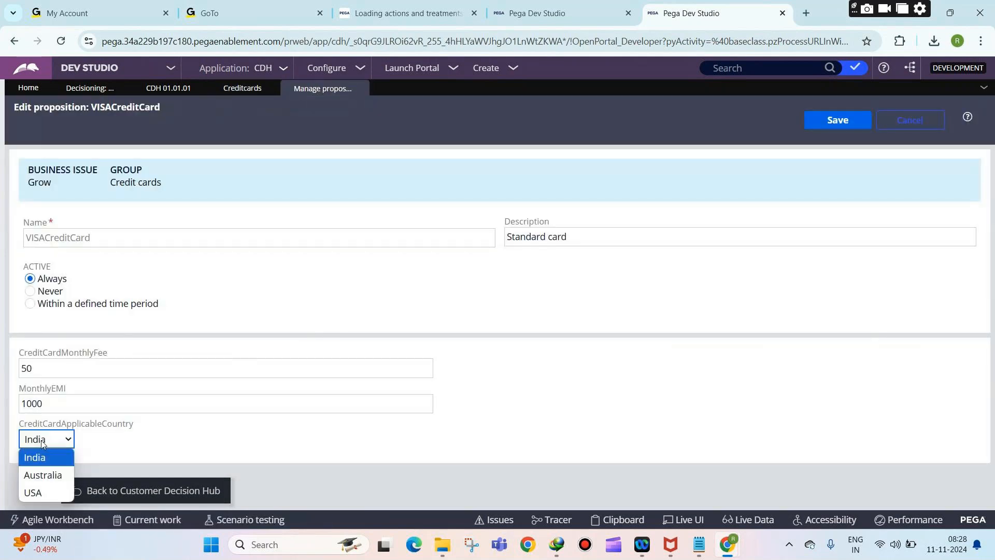
left_click(32, 491)
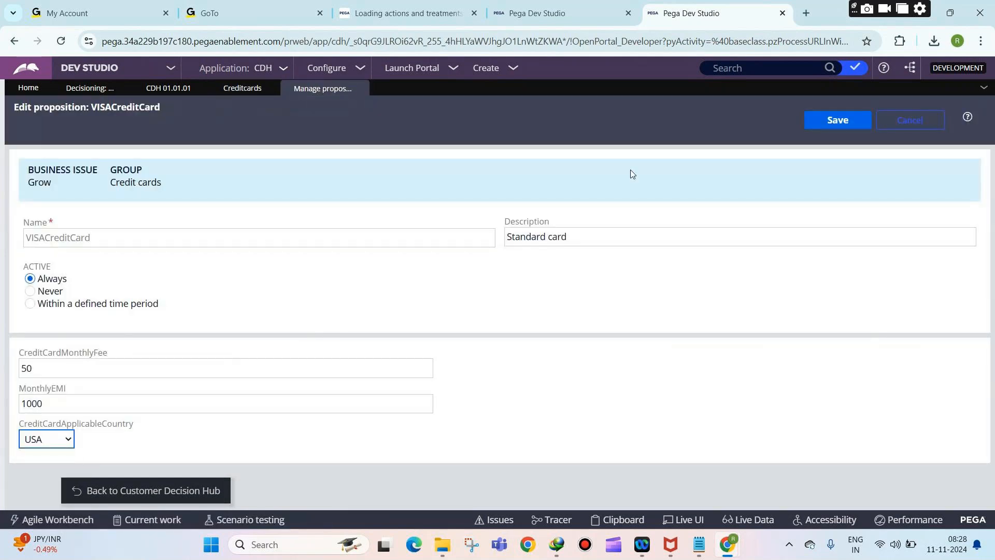
left_click(855, 127)
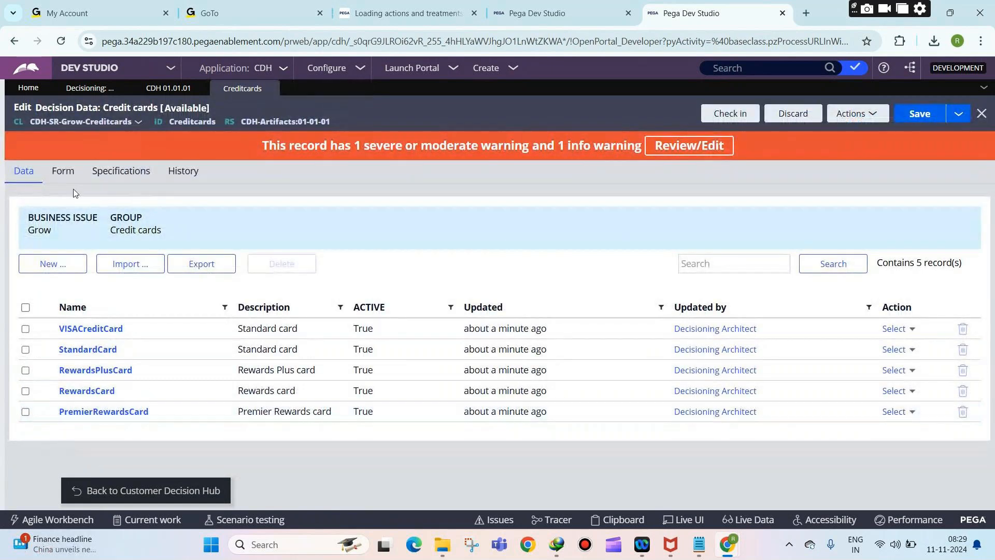
Step: Review the form settings note and add a new empty field row to the Credit cards form
left_click(61, 172)
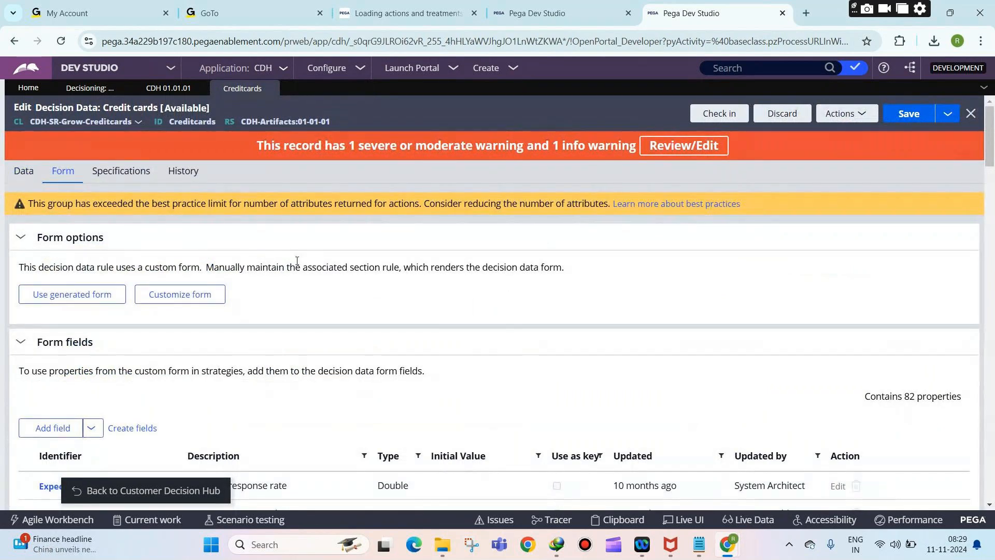
left_click_drag(260, 267, 419, 285)
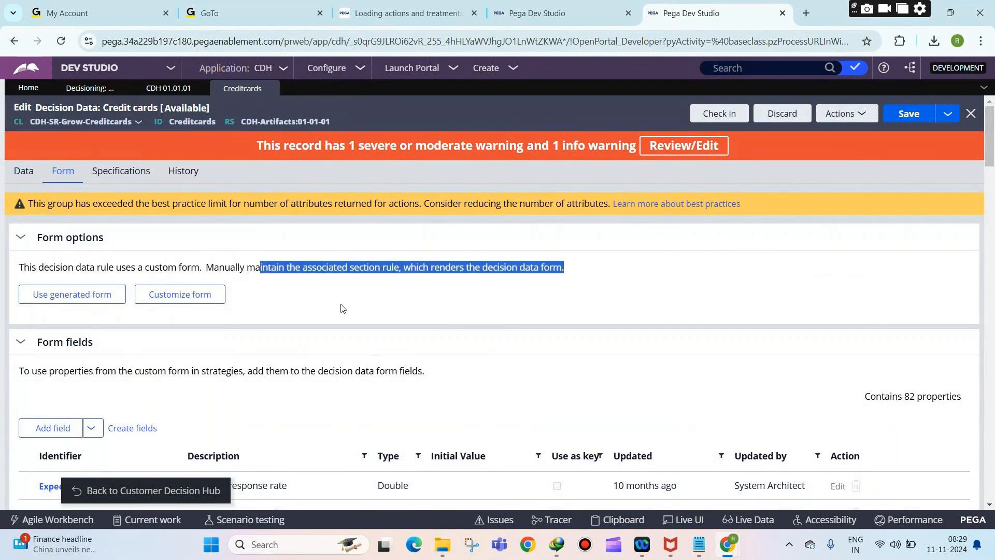
left_click_drag(992, 208, 991, 506)
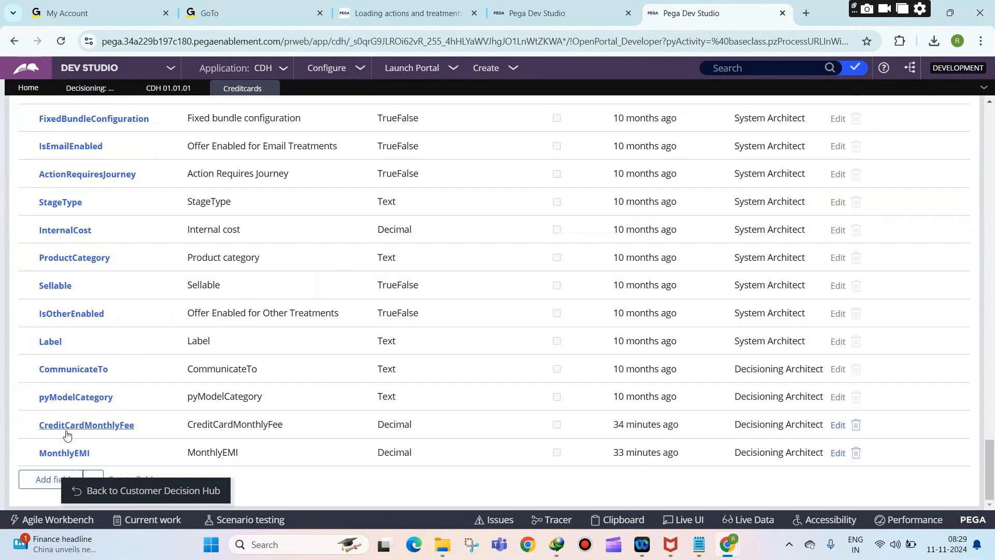
left_click(49, 478)
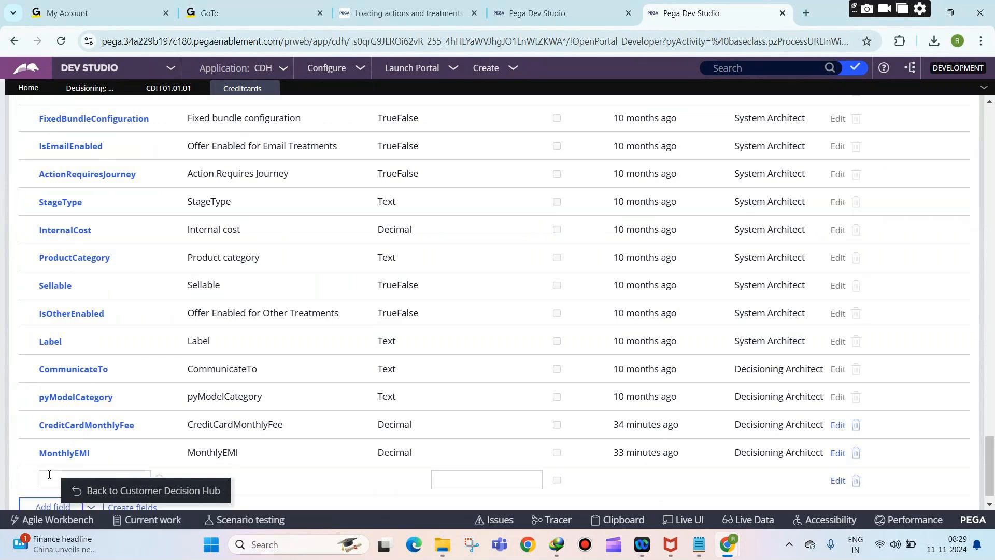
left_click_drag(88, 490, 101, 500)
scroll(367, 404, "down", 1)
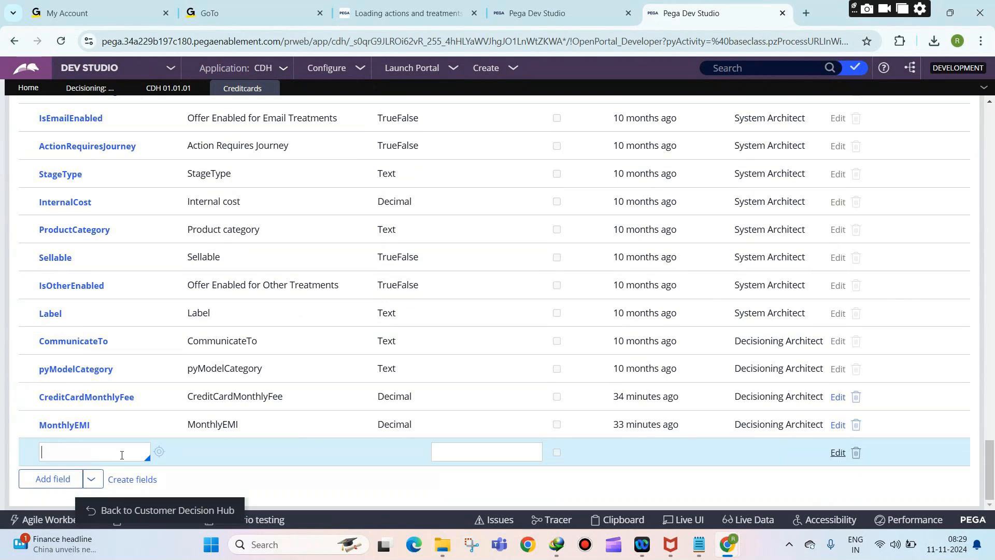
scroll(213, 417, "up", 5)
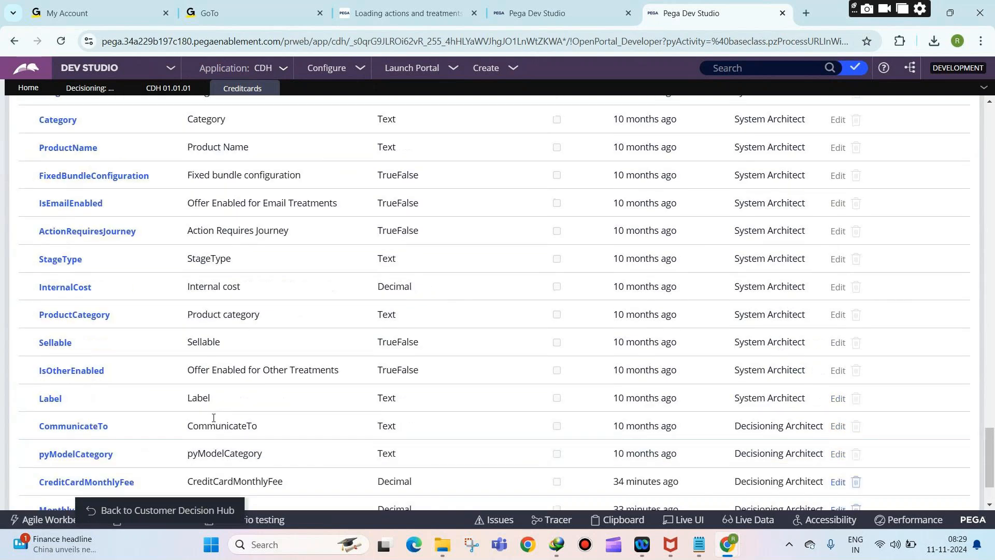
scroll(213, 418, "down", 5)
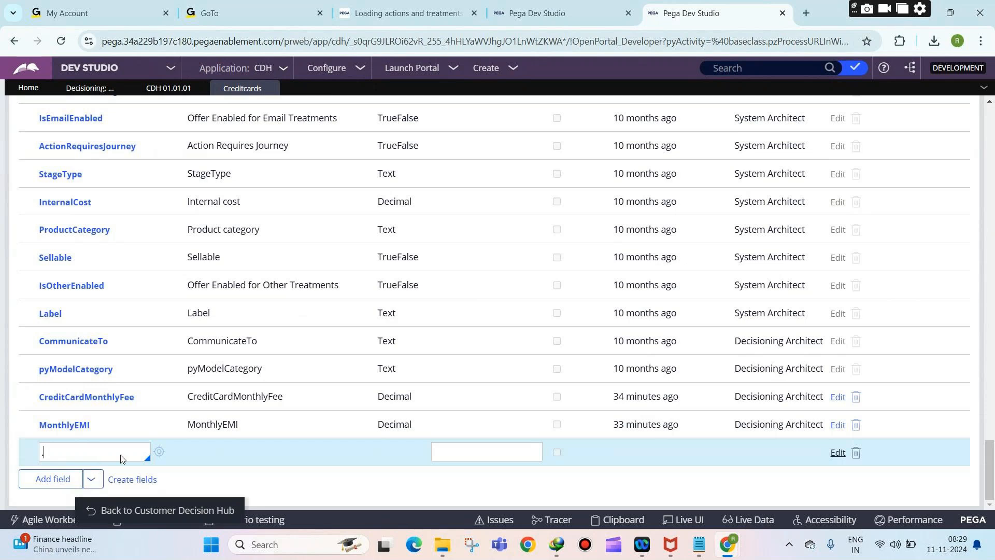
Step: Fill the new row with CreditCardApplicableCountry, commit it, and save the decision data rule
type("Credit")
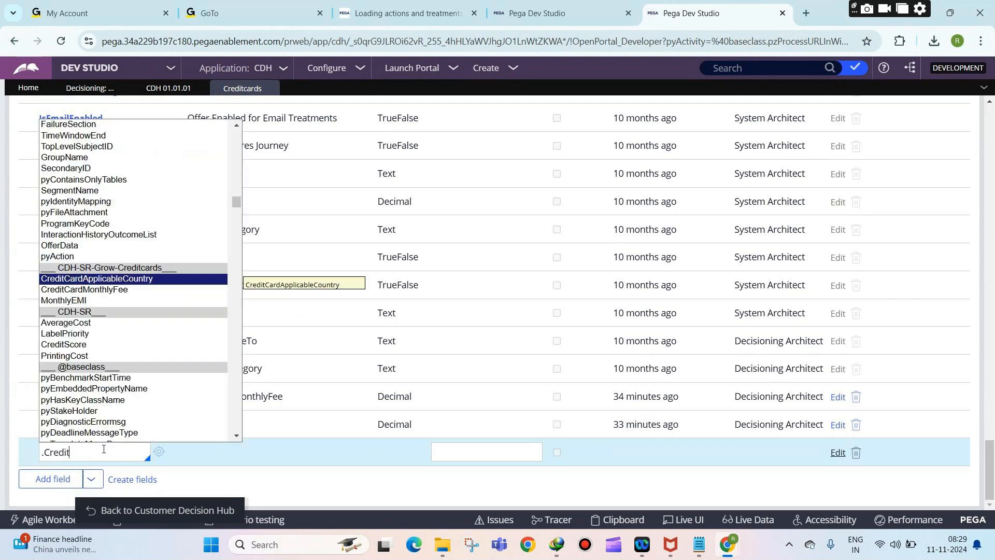
left_click(111, 280)
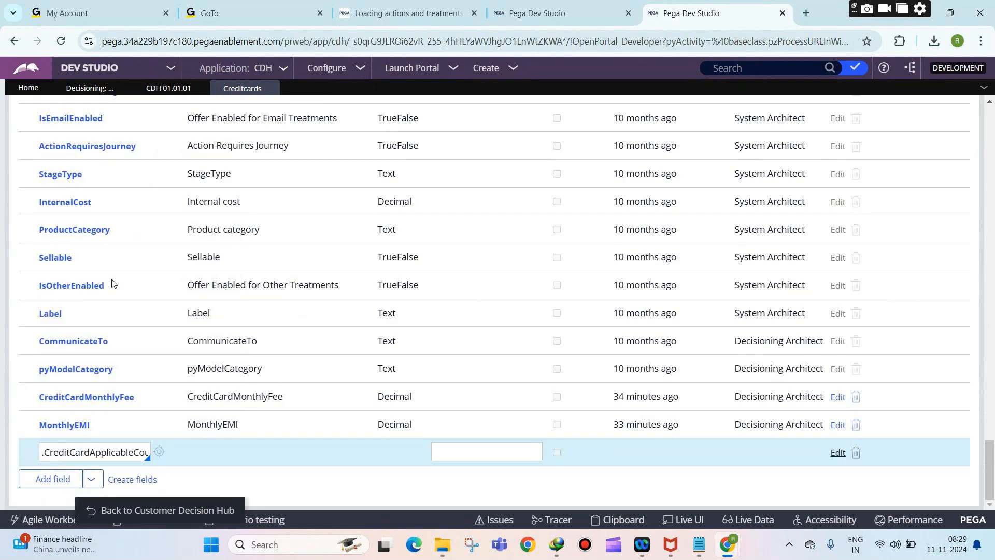
left_click(704, 455)
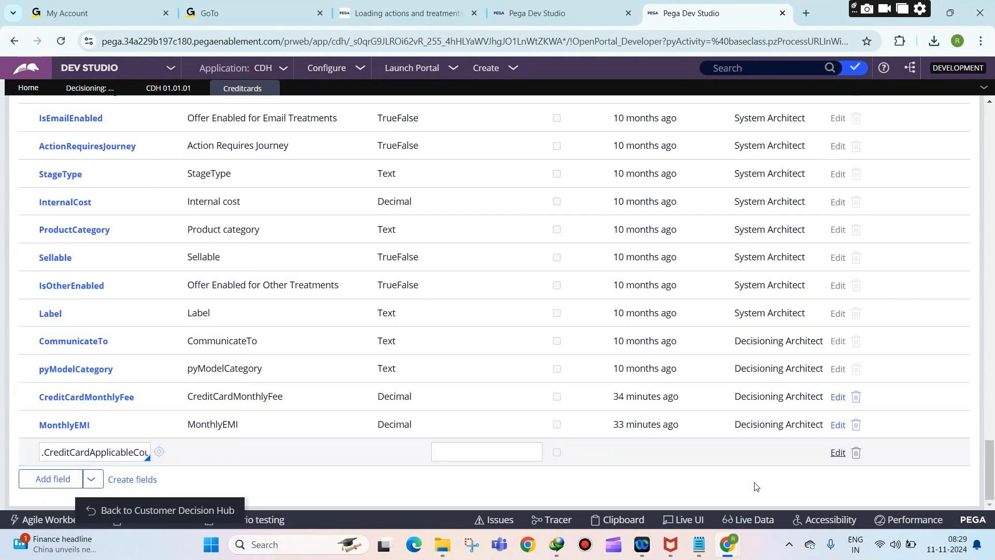
left_click_drag(988, 466, 988, 130)
left_click(933, 114)
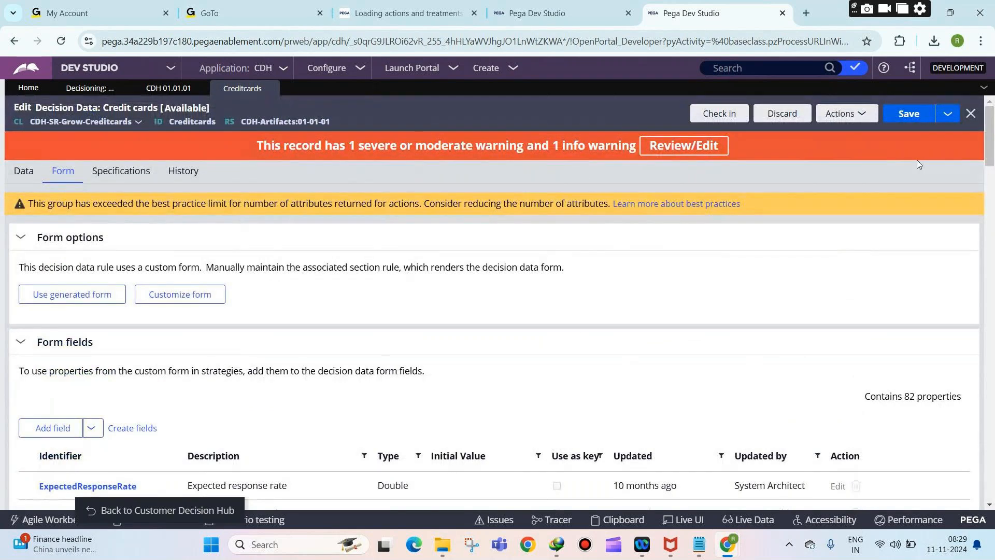
left_click_drag(990, 141, 993, 477)
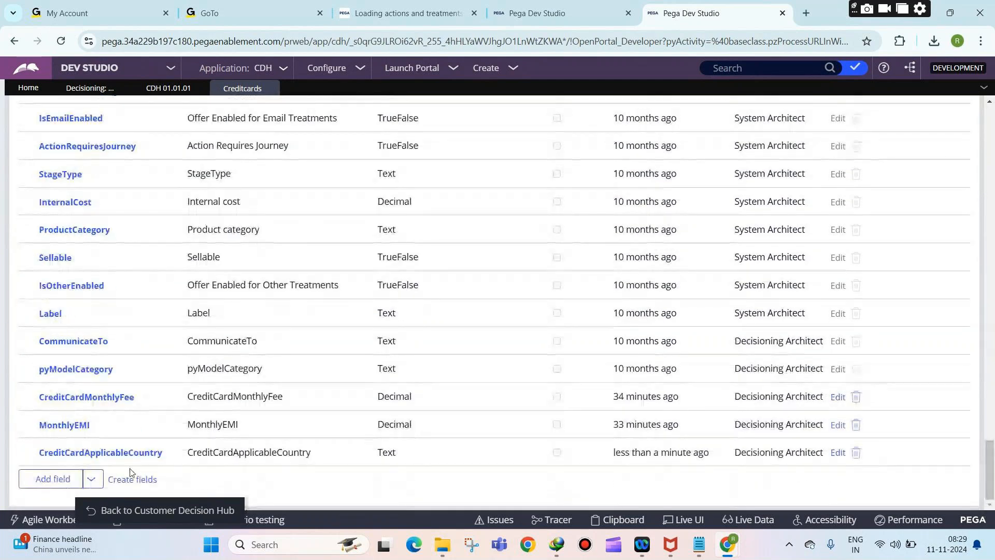
left_click_drag(991, 469, 991, 132)
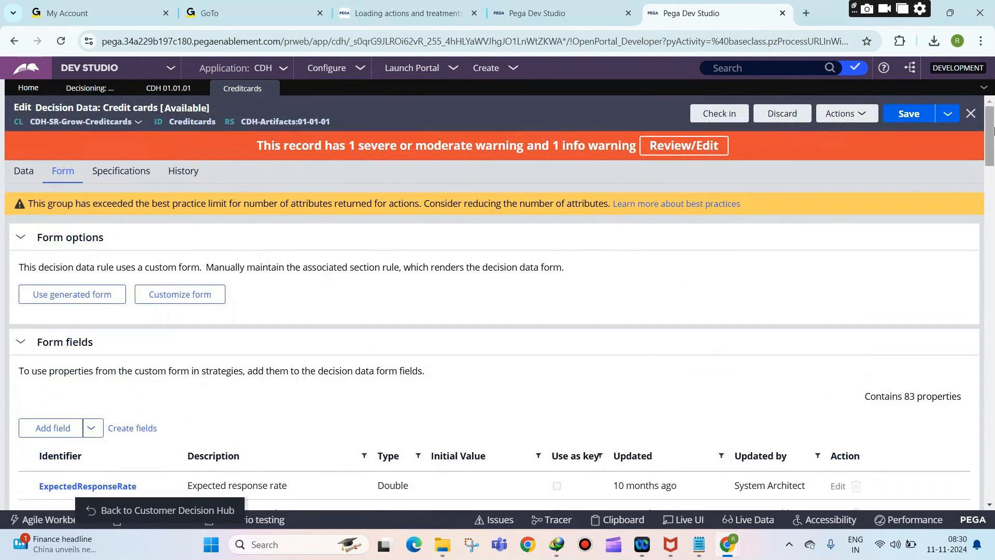
Step: Check in the Credit cards decision data with a comment and view its five records
left_click(728, 114)
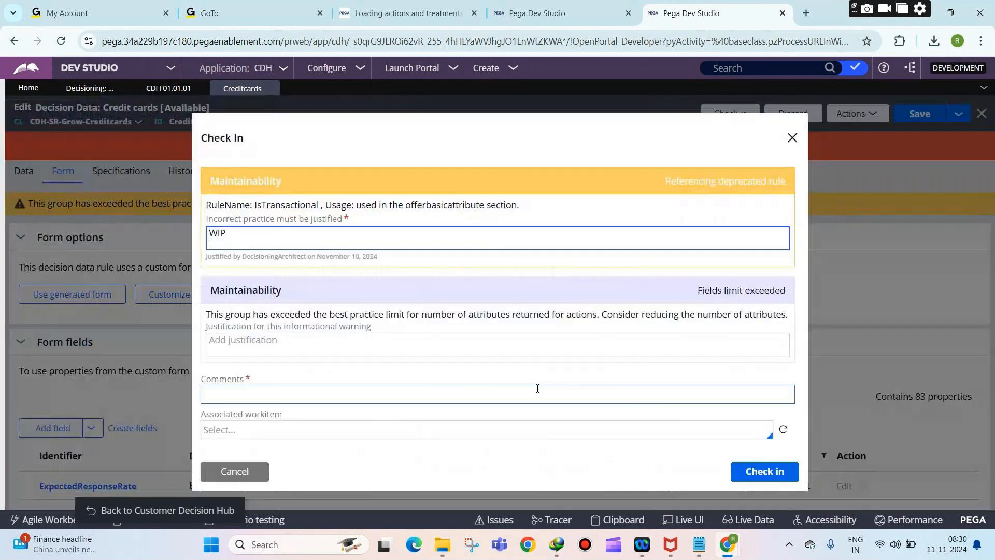
left_click(536, 399)
type("ip")
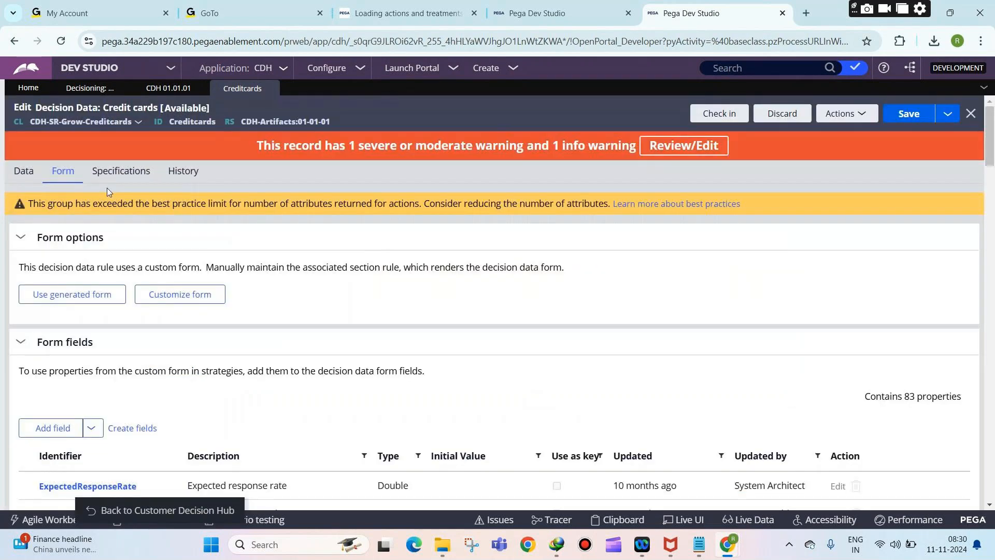
left_click(35, 173)
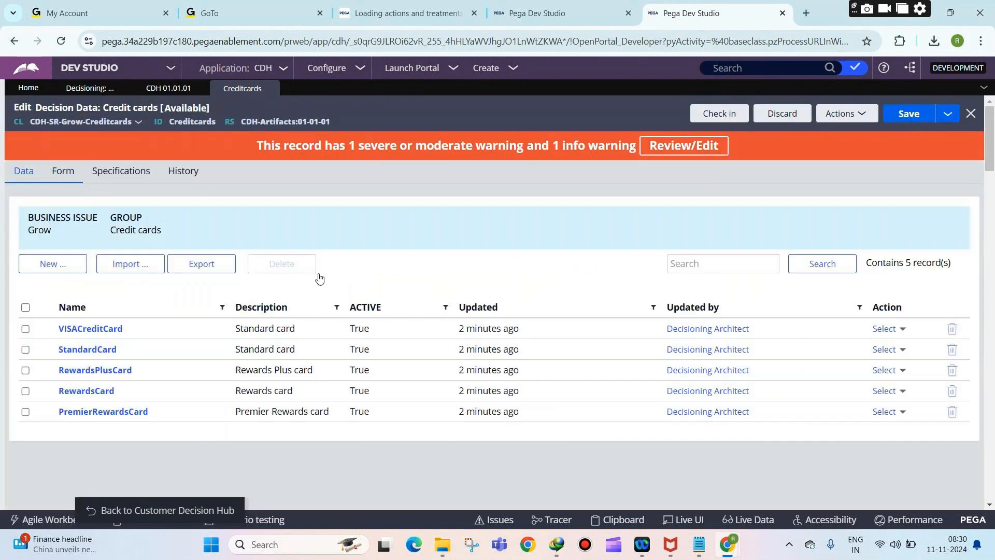
left_click(17, 177)
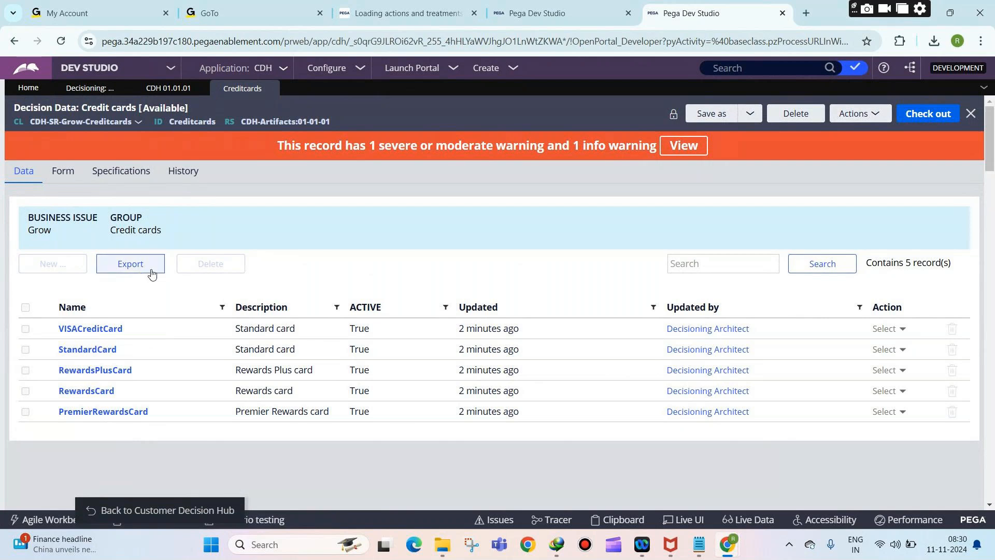
Step: Scroll the Form fields down to CreditCardApplicableCountry, then return via the Data tab to Proposition Management
left_click(70, 182)
scroll(965, 222, "down", 20)
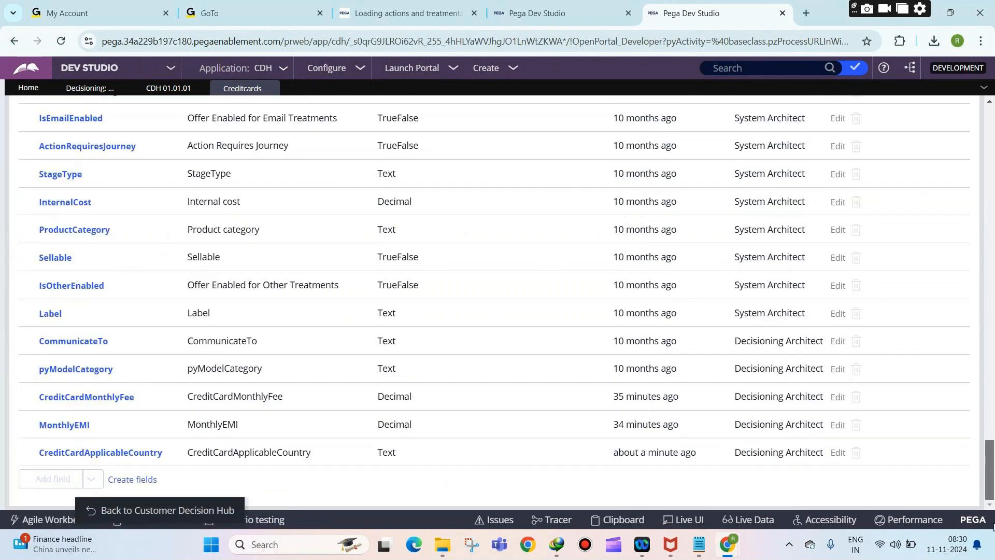
left_click_drag(988, 464, 988, 130)
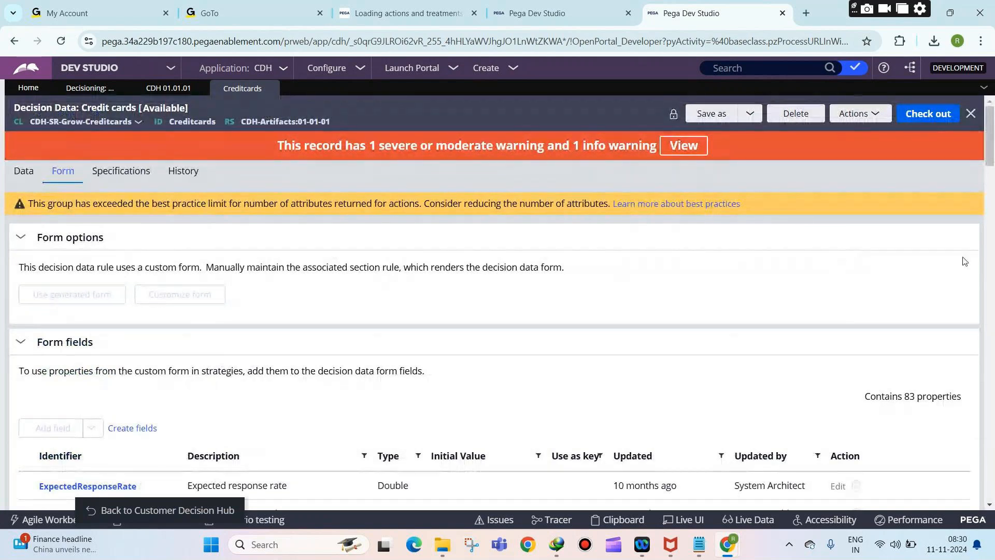
left_click_drag(988, 135, 988, 472)
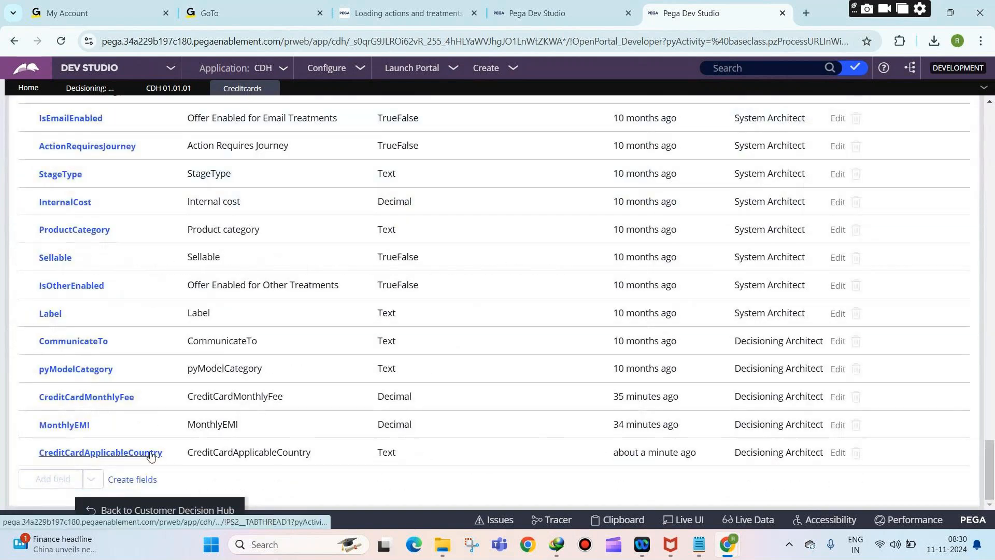
left_click_drag(989, 465, 988, 124)
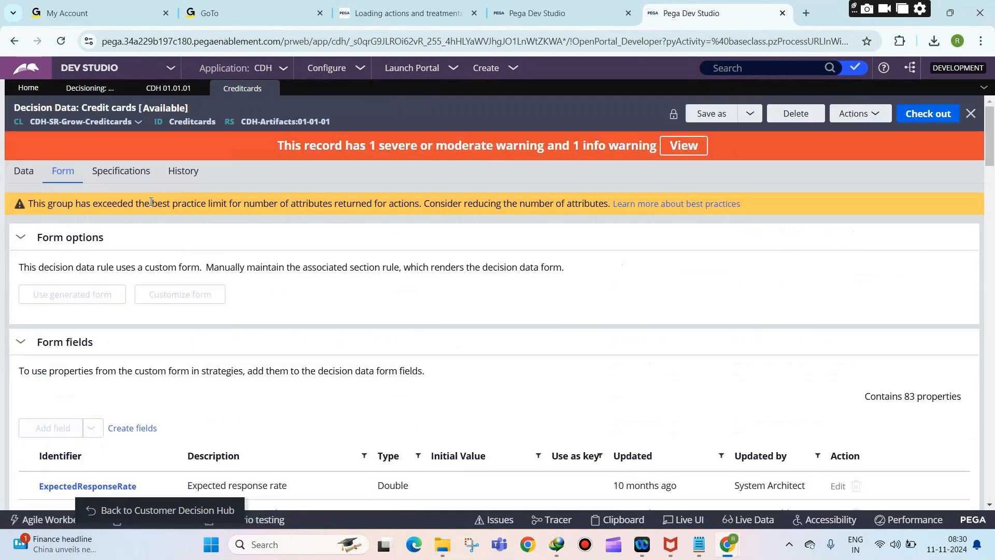
left_click(23, 172)
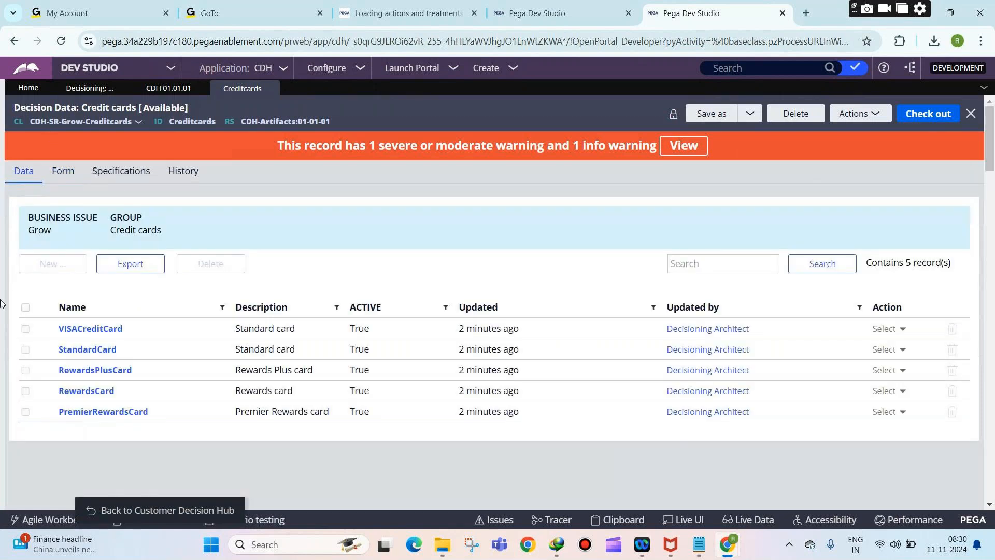
left_click(85, 88)
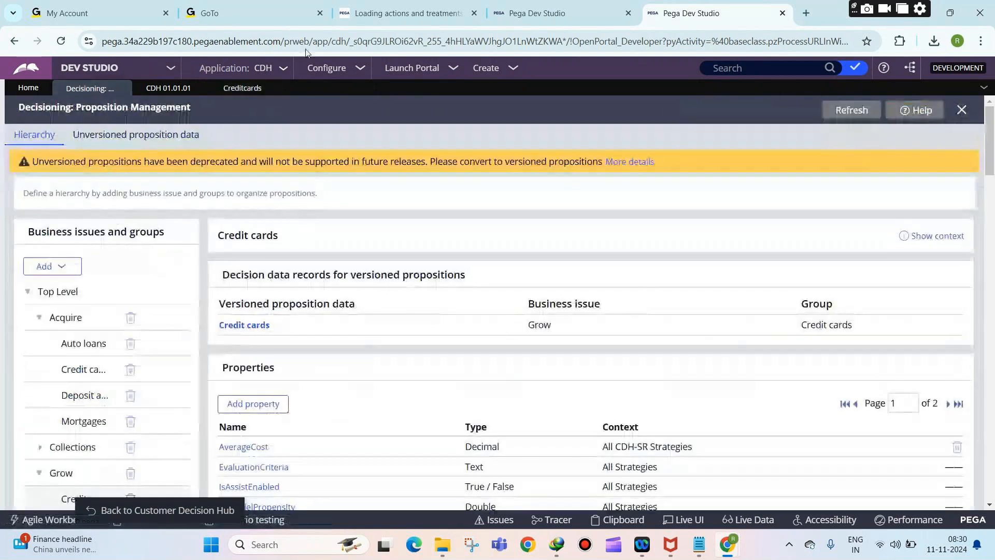
Step: Go back to Proposition Management and collapse the Acquire and Grow business issues
left_click(331, 68)
mouse_move(317, 148)
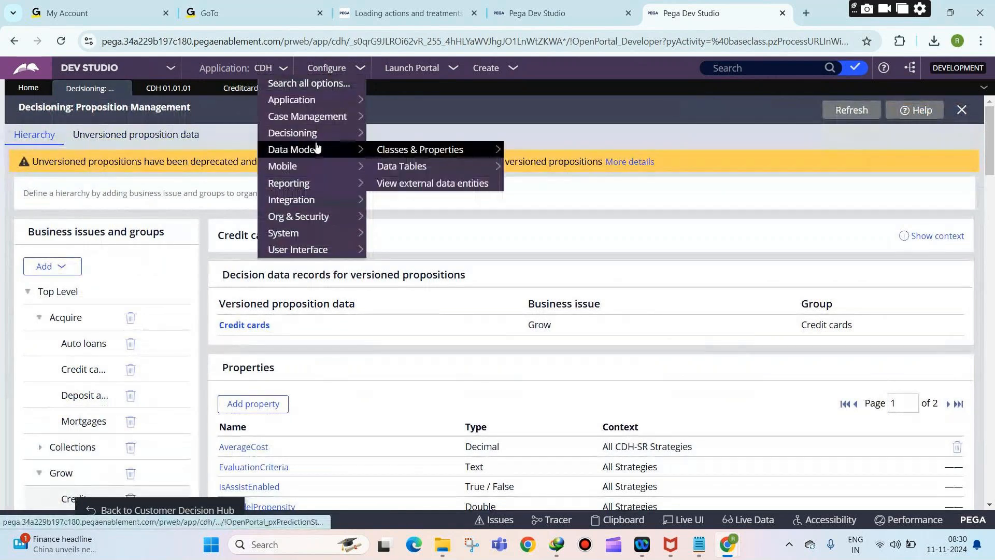
left_click(501, 135)
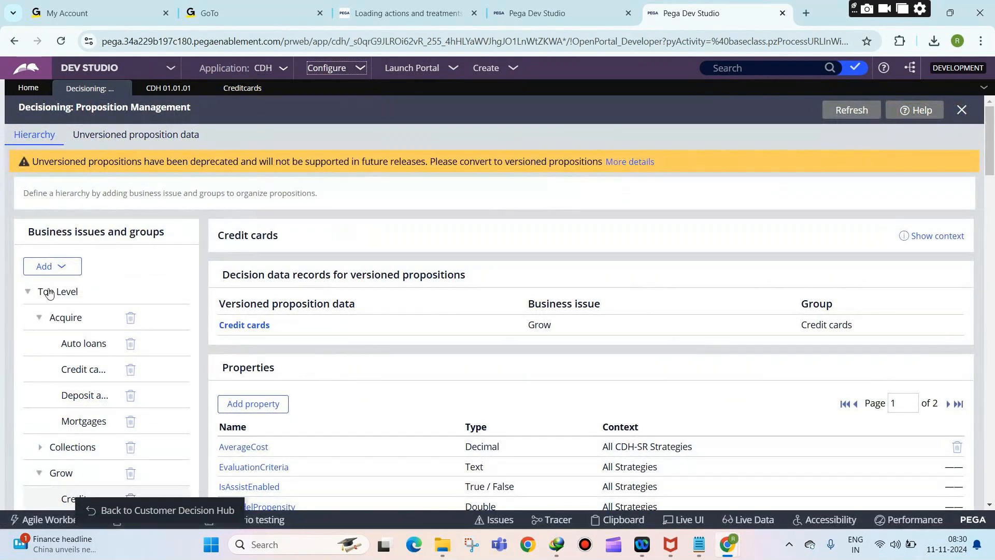
left_click(40, 317)
left_click(40, 369)
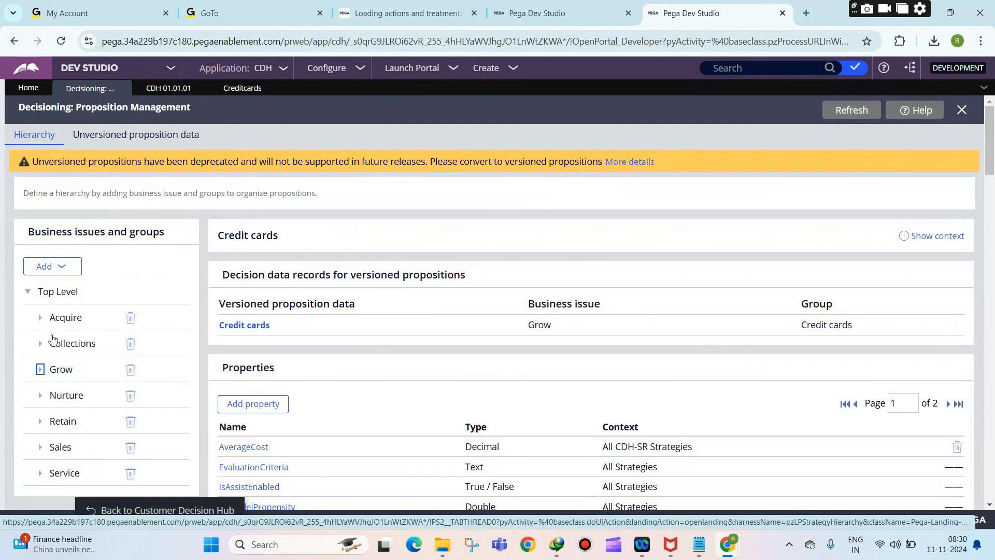
Step: List all Top Level propositions, expand Acquire, and bring the Decisioning notes forward
left_click(57, 292)
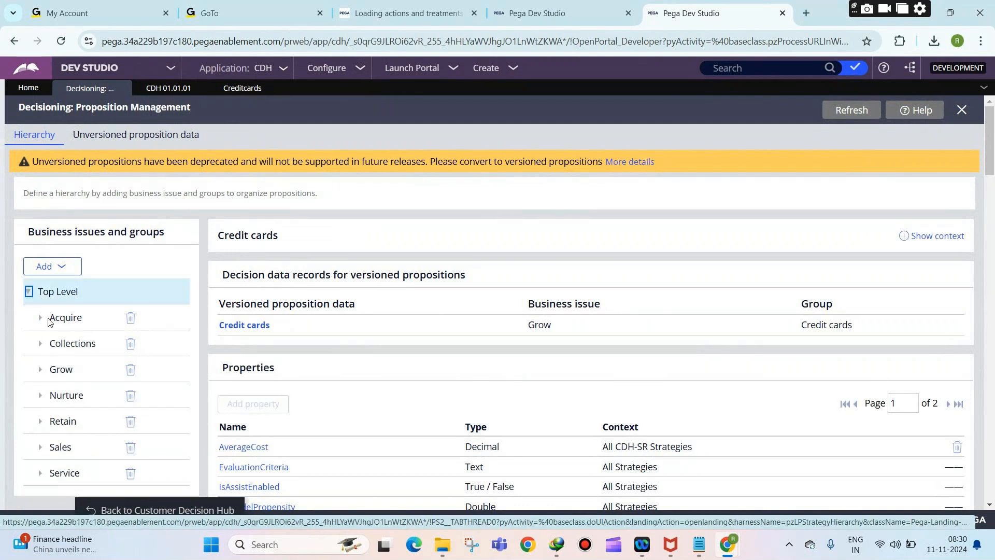
scroll(181, 217, "down", 9)
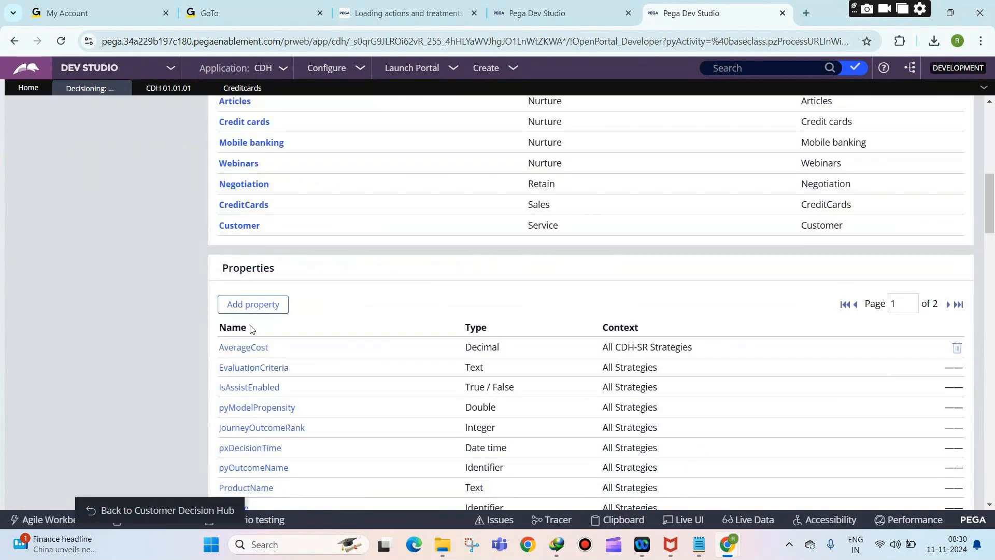
scroll(250, 328, "up", 5)
scroll(251, 330, "up", 4)
scroll(251, 328, "up", 1)
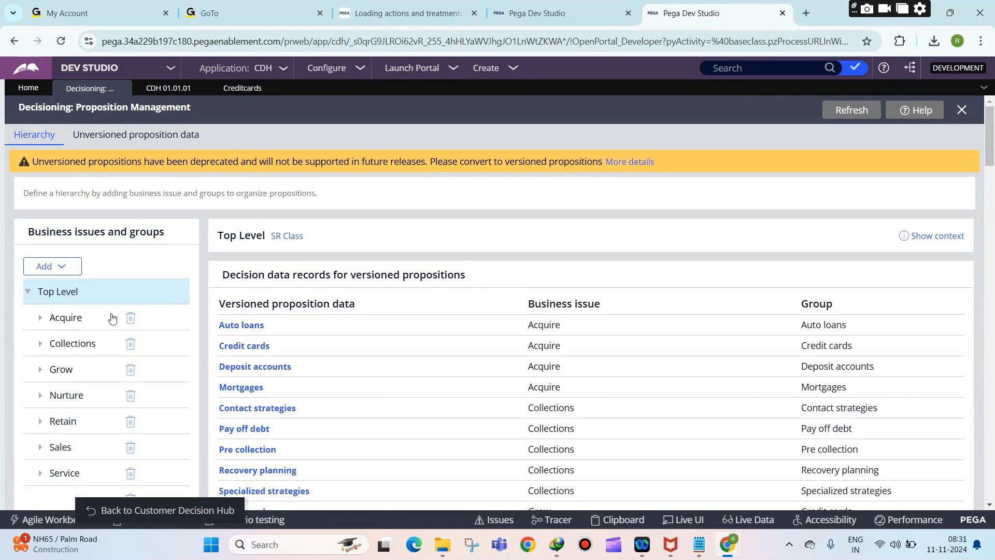
left_click(43, 320)
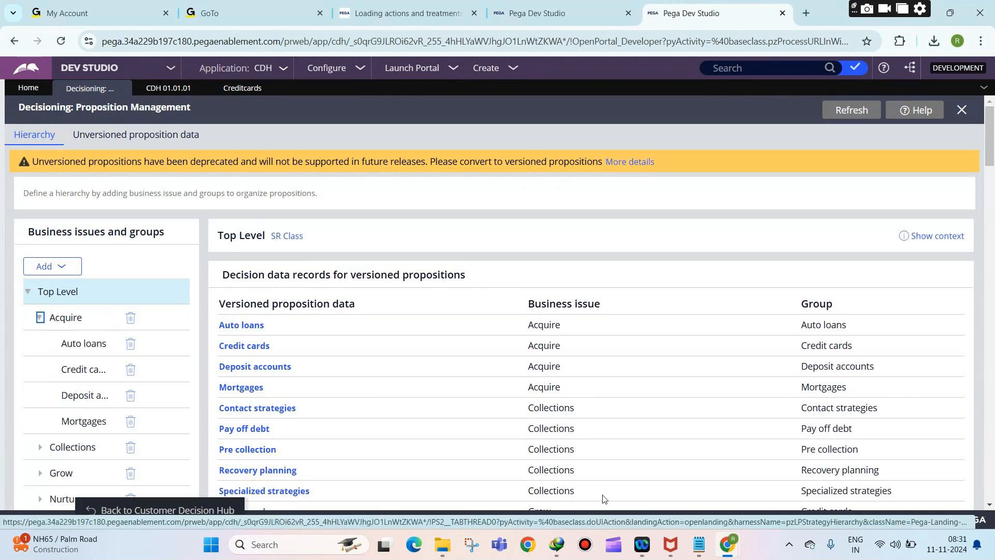
left_click(699, 545)
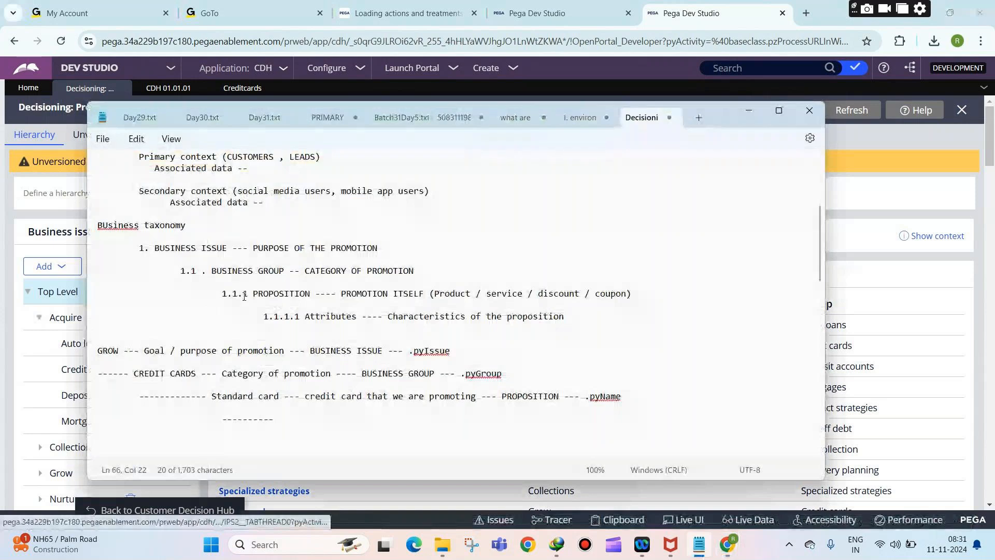
Step: Highlight GROW, the class pattern placeholders, Data-pxStrategyResult, and its pyname through pychannel lines
scroll(243, 296, "down", 15)
scroll(253, 336, "up", 8)
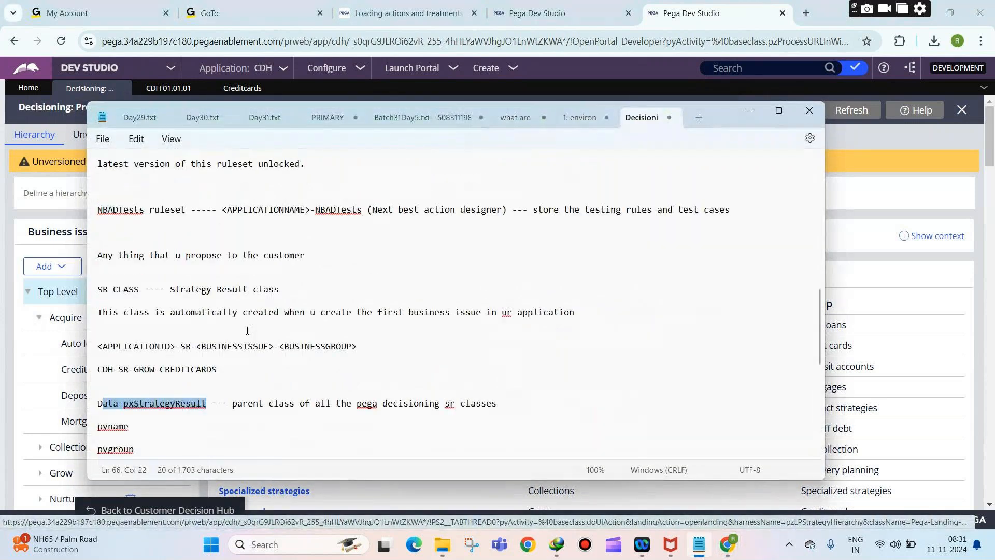
scroll(197, 363, "up", 1)
double_click(150, 405)
left_click(213, 388)
left_click_drag(274, 388, 232, 388)
scroll(190, 304, "down", 3)
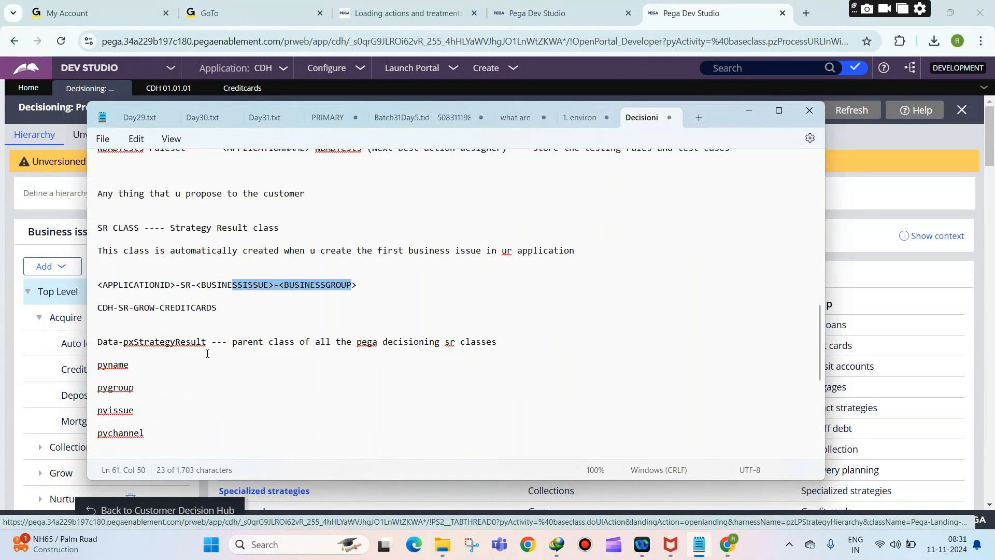
left_click(208, 345)
left_click_drag(207, 345, 99, 344)
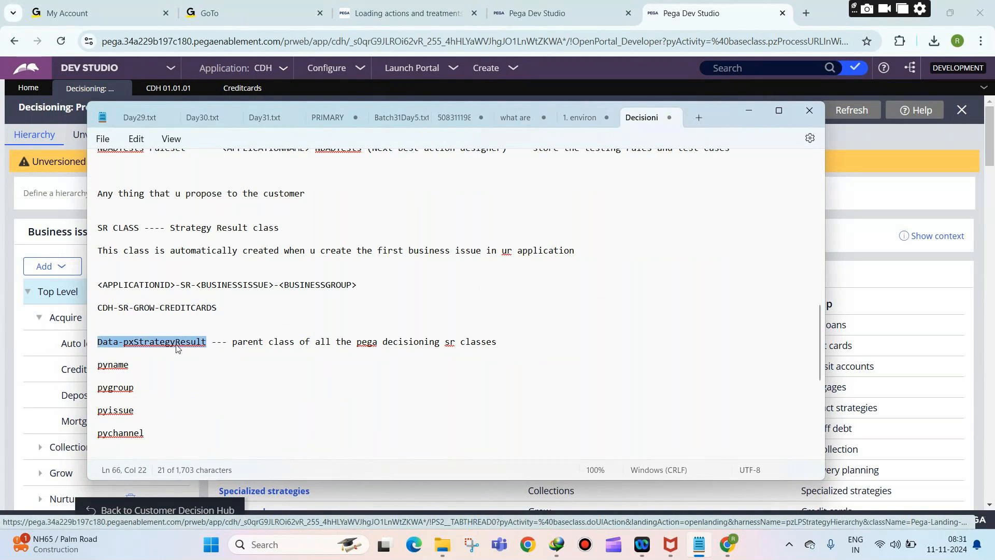
left_click_drag(150, 445, 103, 363)
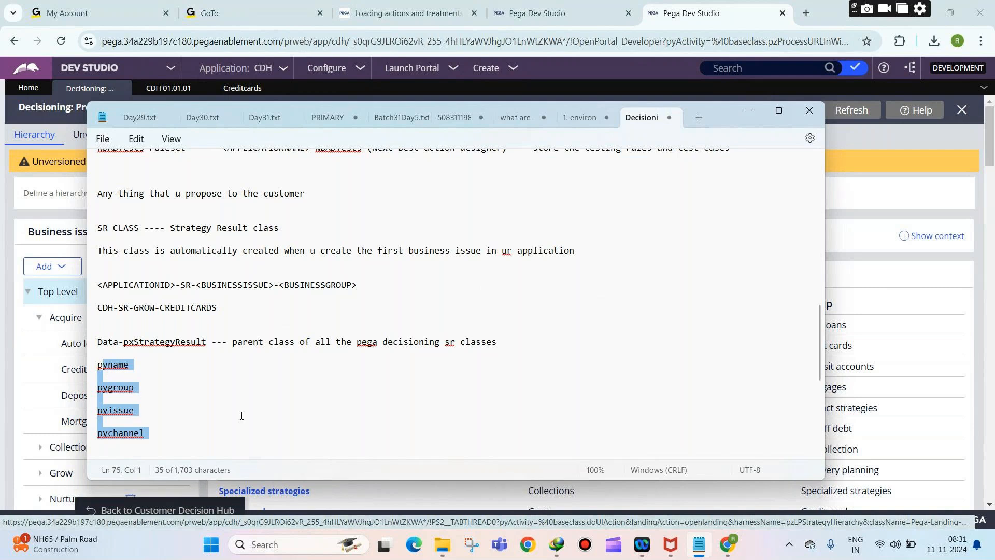
left_click_drag(206, 343, 103, 347)
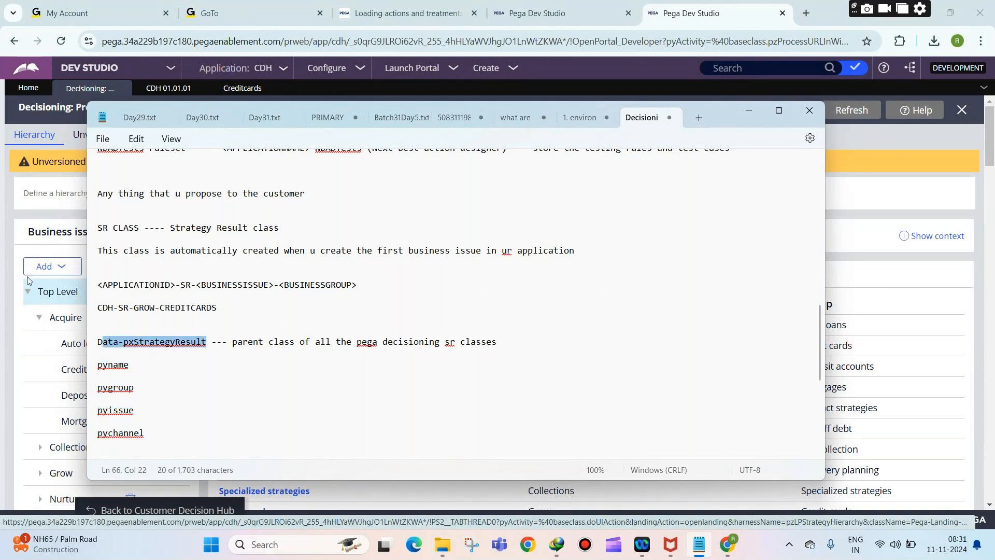
Step: Highlight the -Artifacts and -NBADTests ruleset notes, then return to Pega
scroll(289, 404, "up", 15)
scroll(297, 385, "down", 1)
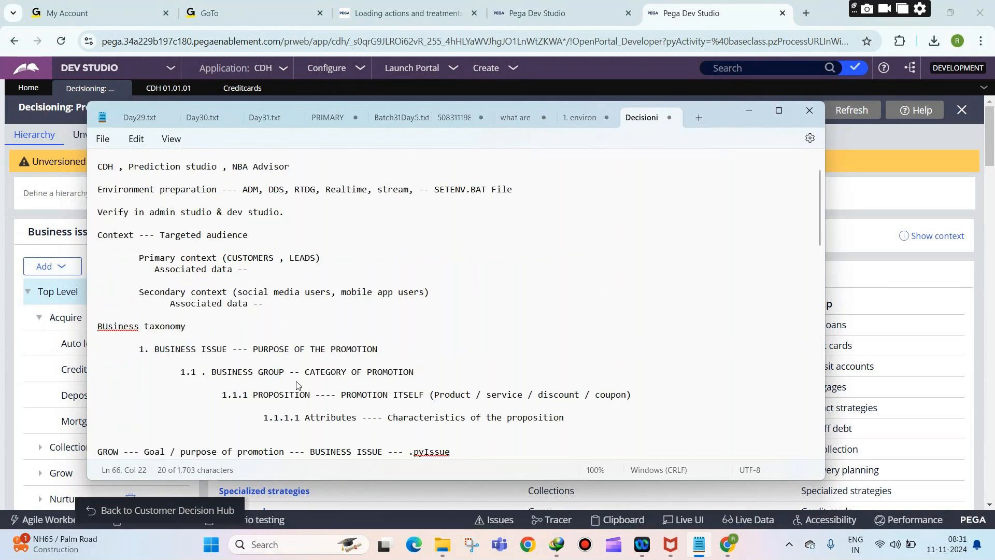
scroll(296, 385, "down", 12)
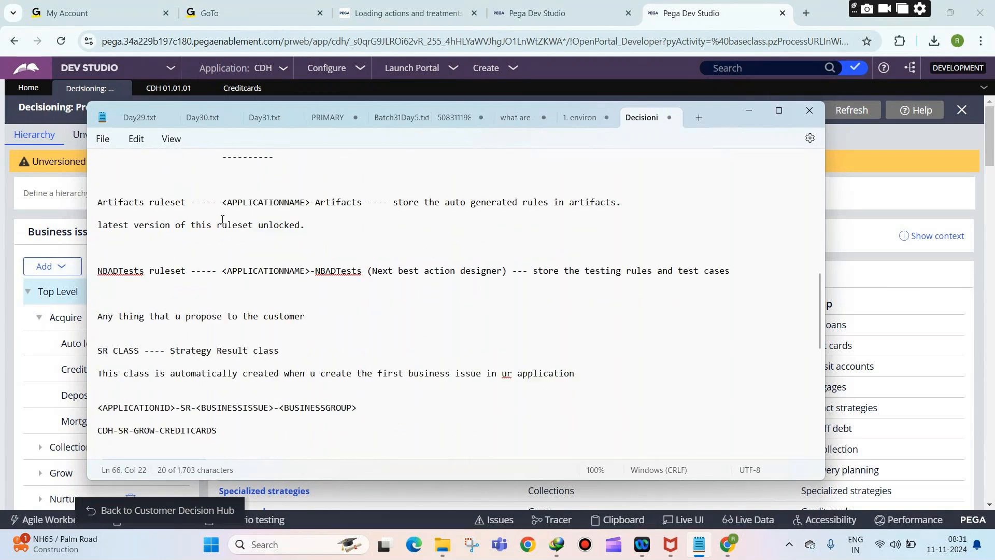
left_click_drag(263, 202, 384, 224)
left_click_drag(280, 270, 380, 275)
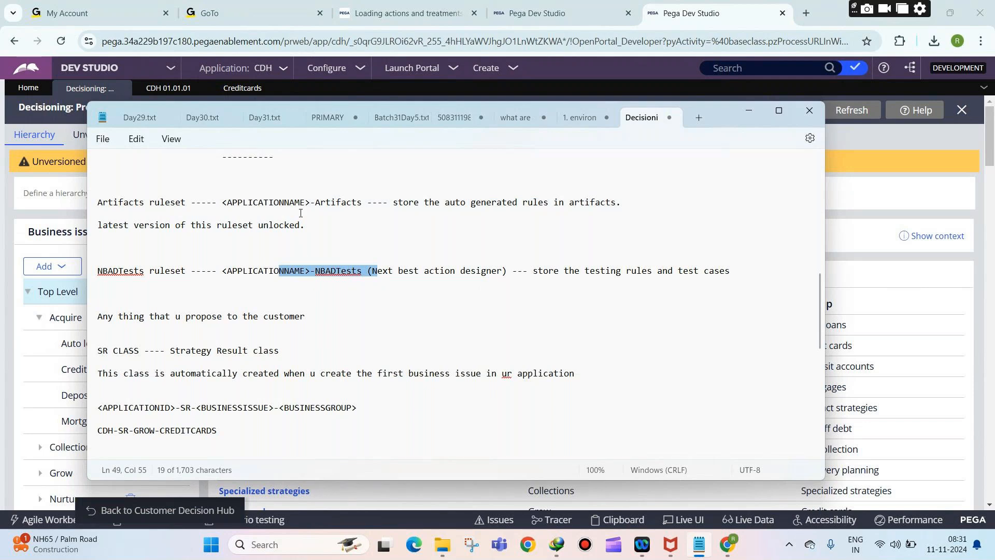
left_click_drag(299, 208, 392, 204)
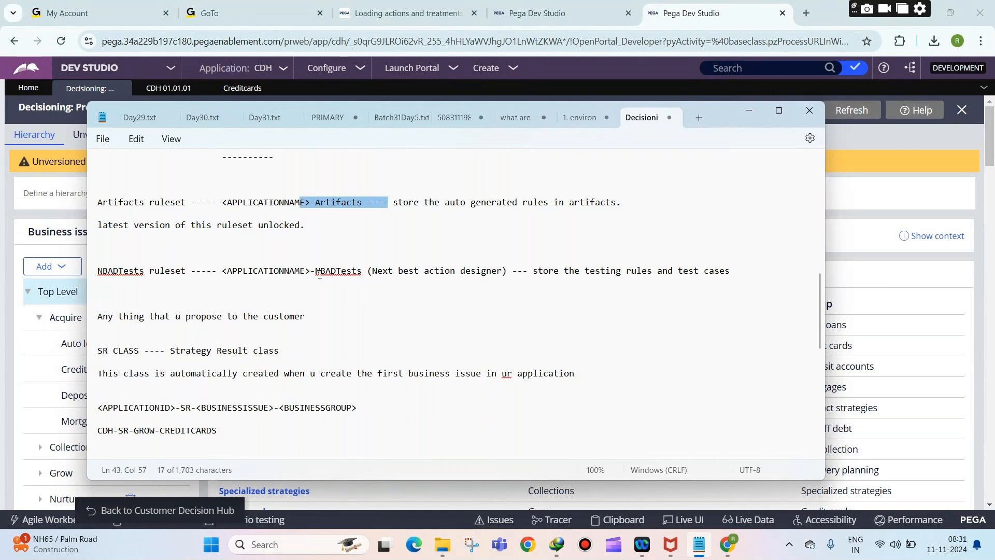
left_click_drag(308, 271, 369, 272)
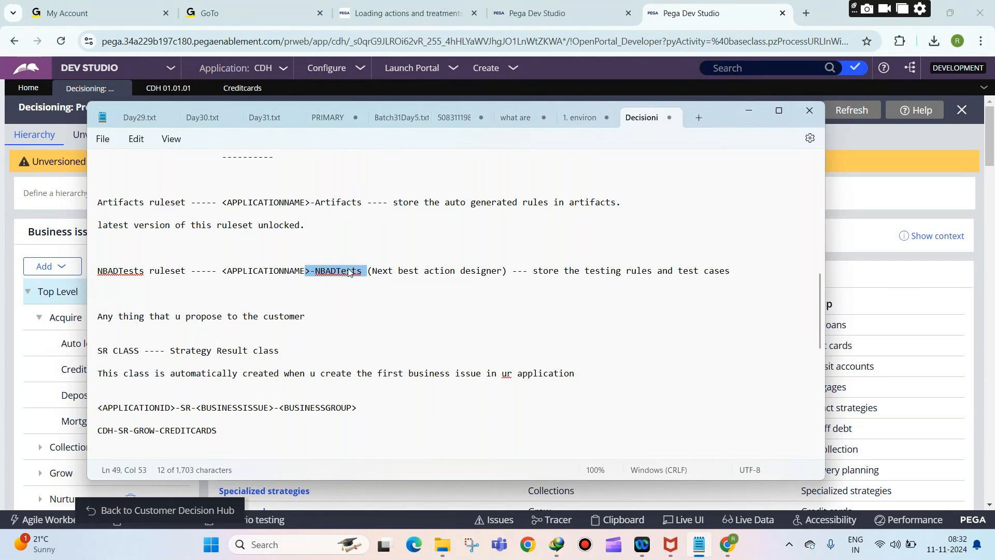
left_click(841, 280)
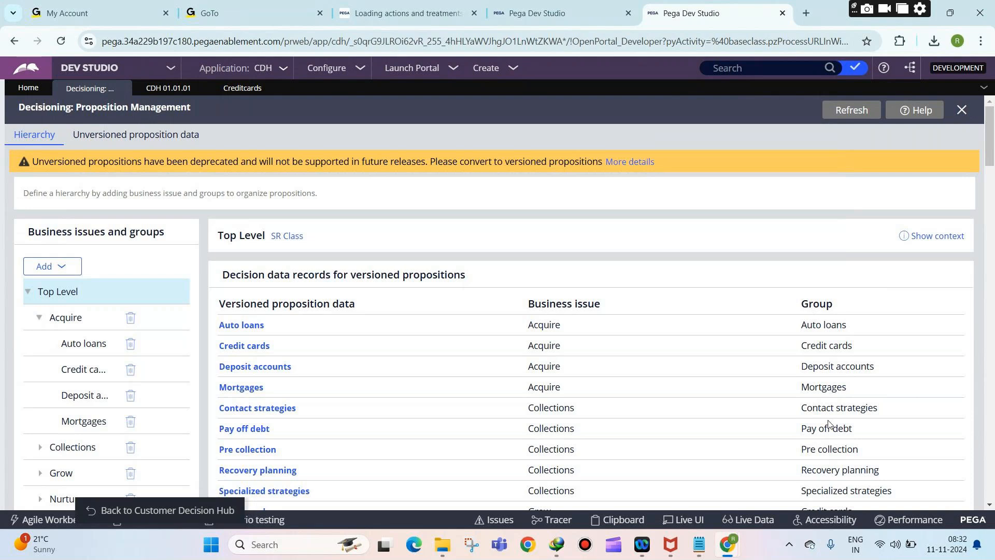
Step: Minimize the GoTo Meeting window to reveal Pega again
mouse_move(727, 545)
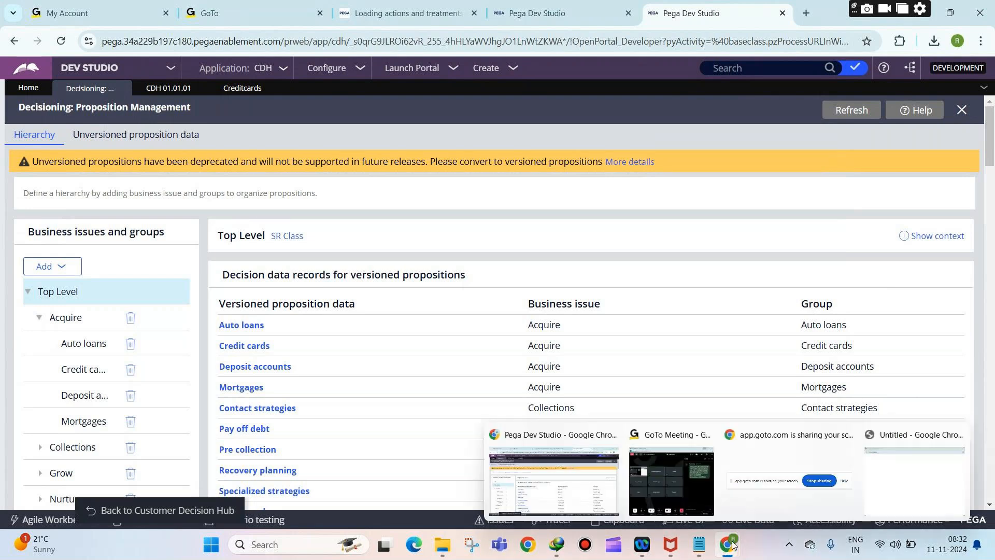
left_click(698, 490)
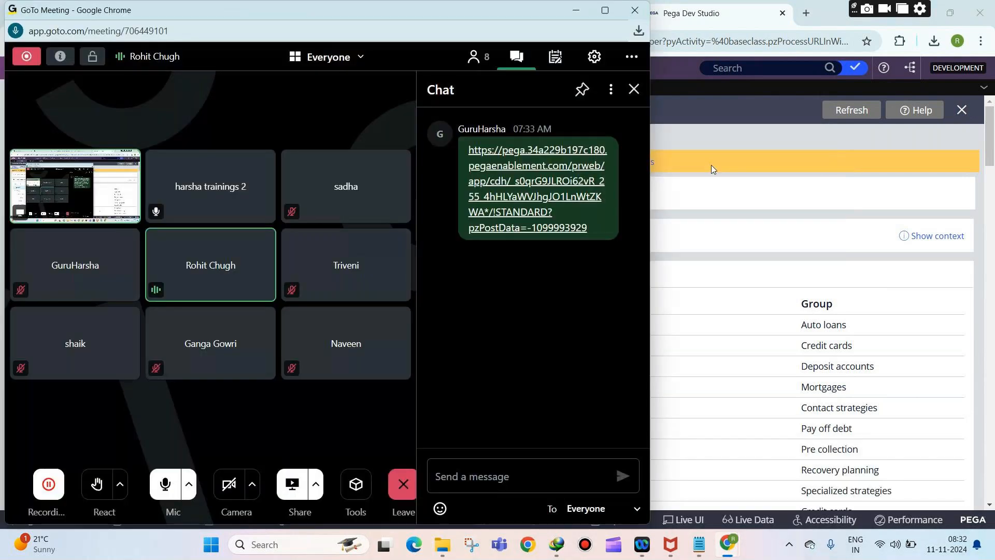
left_click(578, 11)
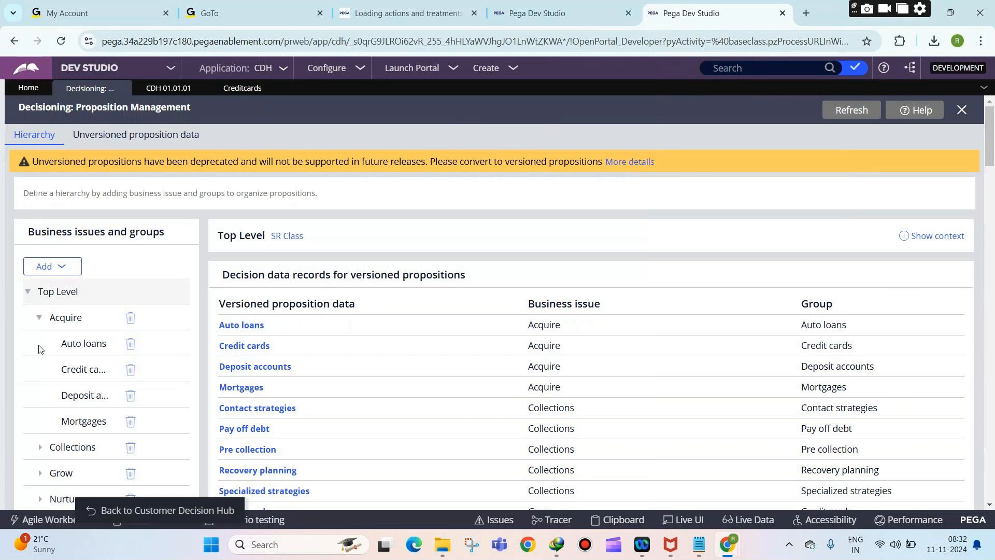
Step: Collapse Acquire, expand Grow, and open its Credit cards group
left_click(39, 317)
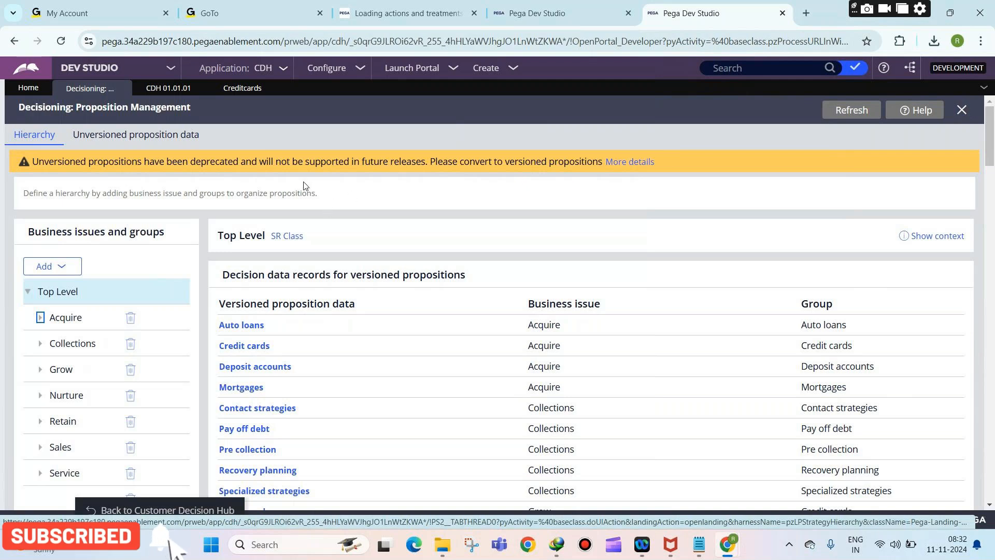
left_click_drag(223, 275, 289, 272)
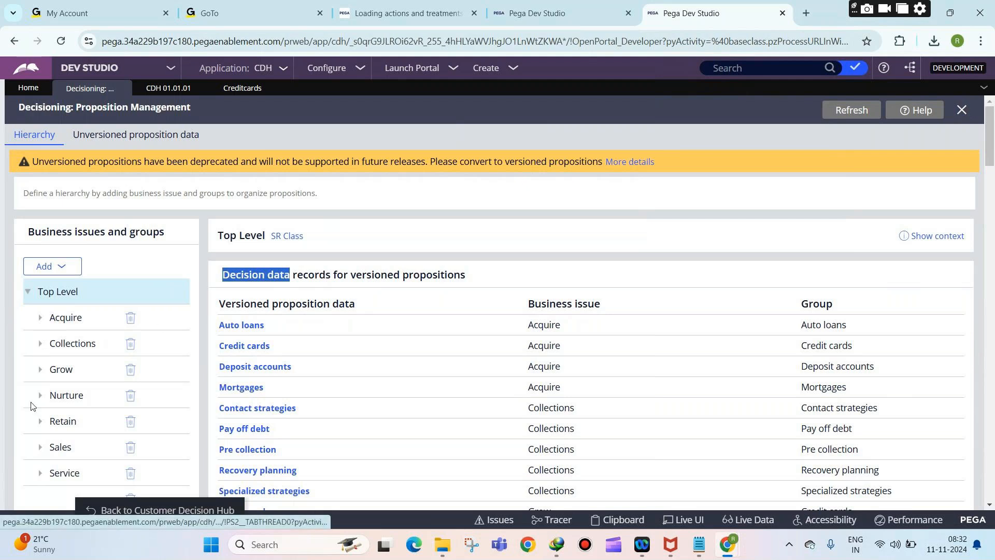
left_click(40, 369)
left_click(76, 403)
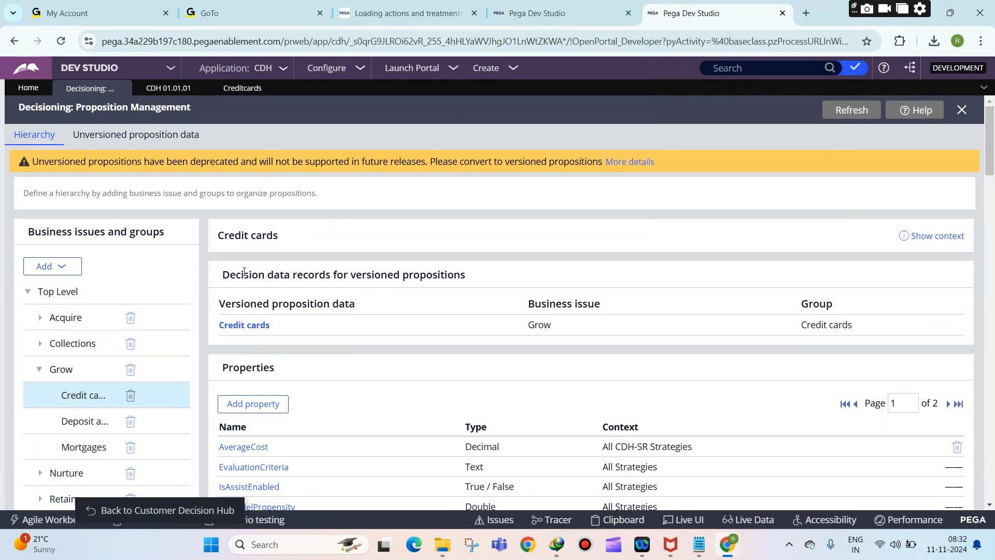
left_click_drag(230, 275, 292, 276)
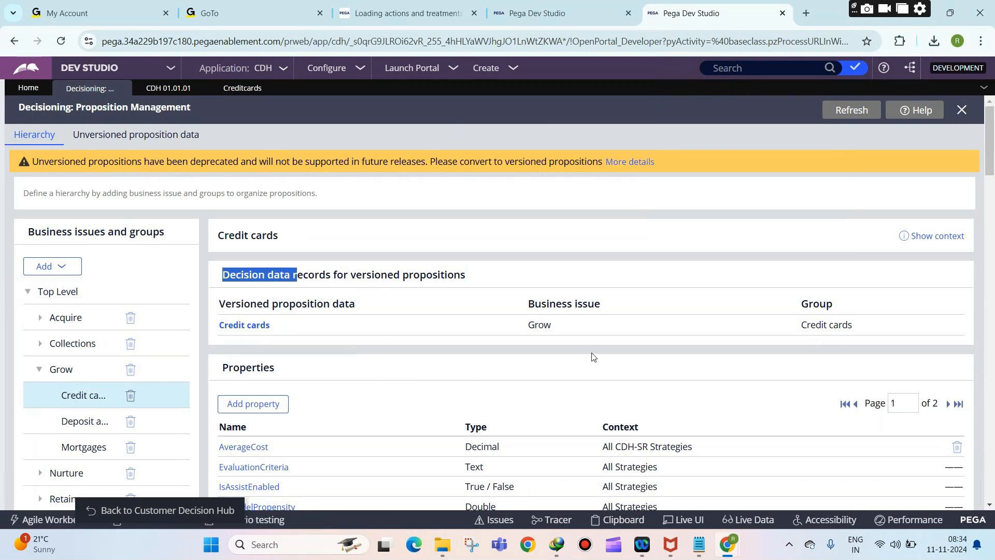
mouse_move(739, 550)
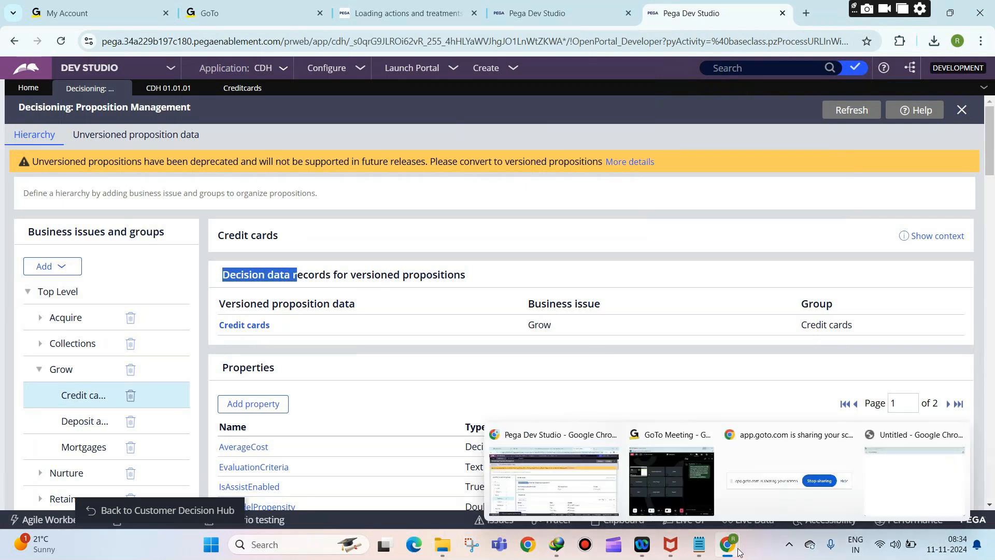
Step: Bring GoTo Meeting forward, maximize it, and toggle the microphone, leaving it unmuted
left_click(686, 499)
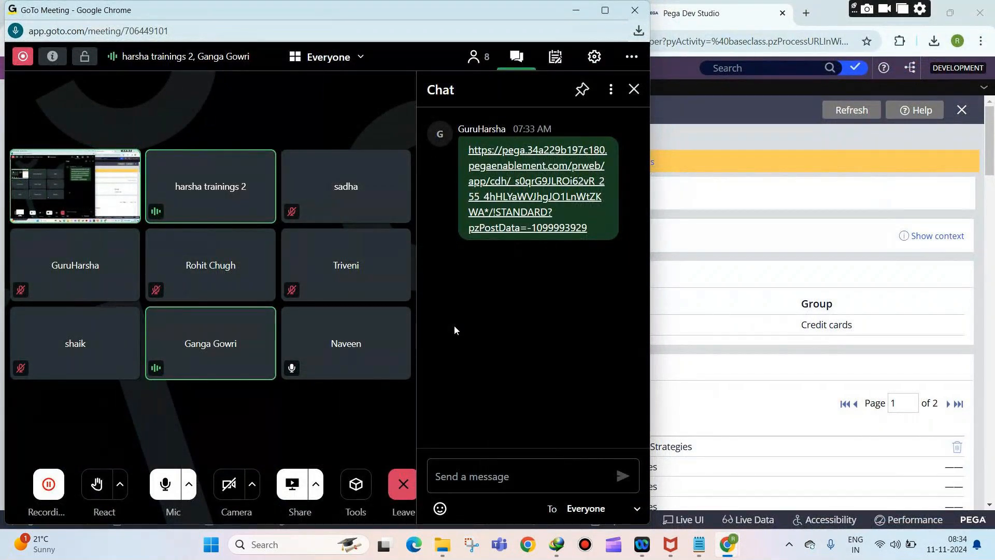
left_click(173, 473)
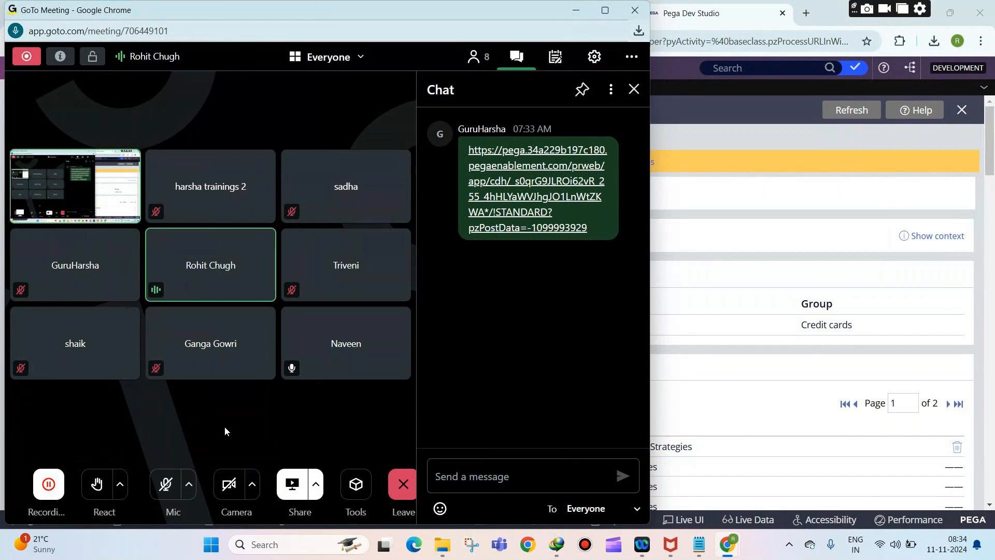
left_click(165, 484)
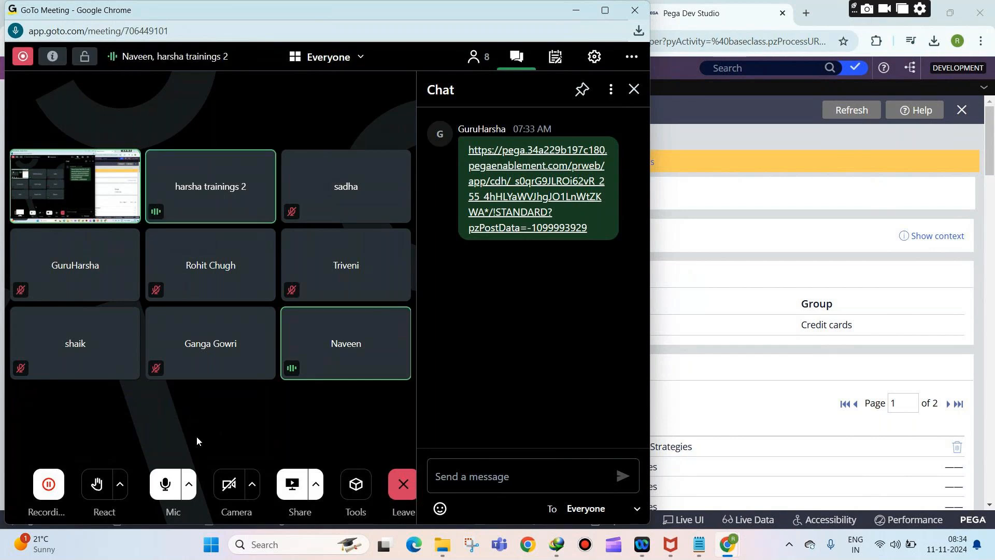
left_click(162, 473)
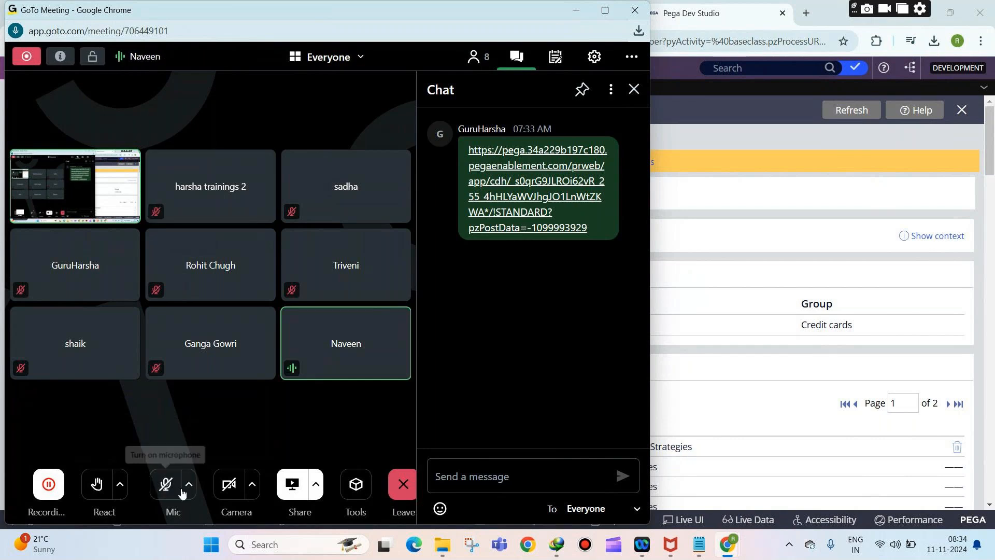
left_click(166, 483)
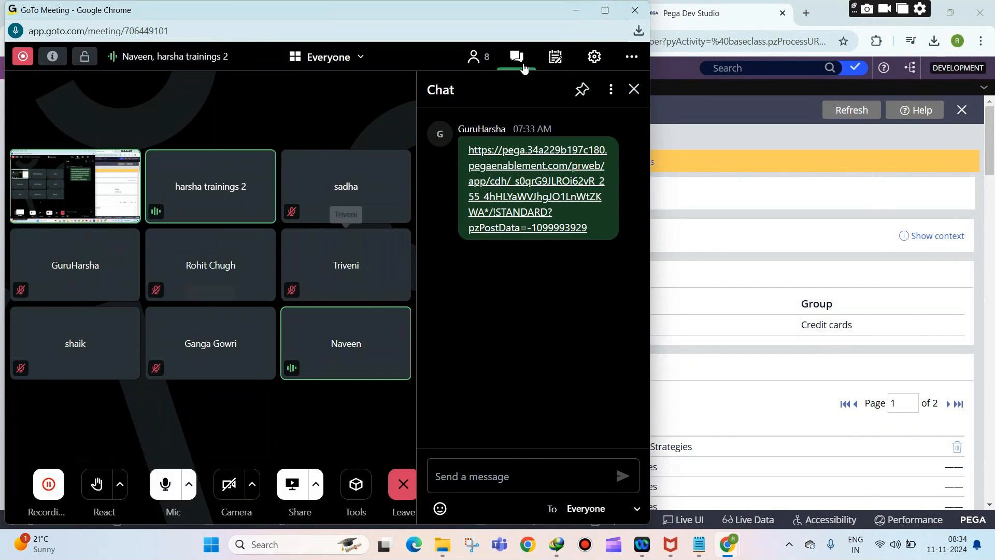
left_click(605, 11)
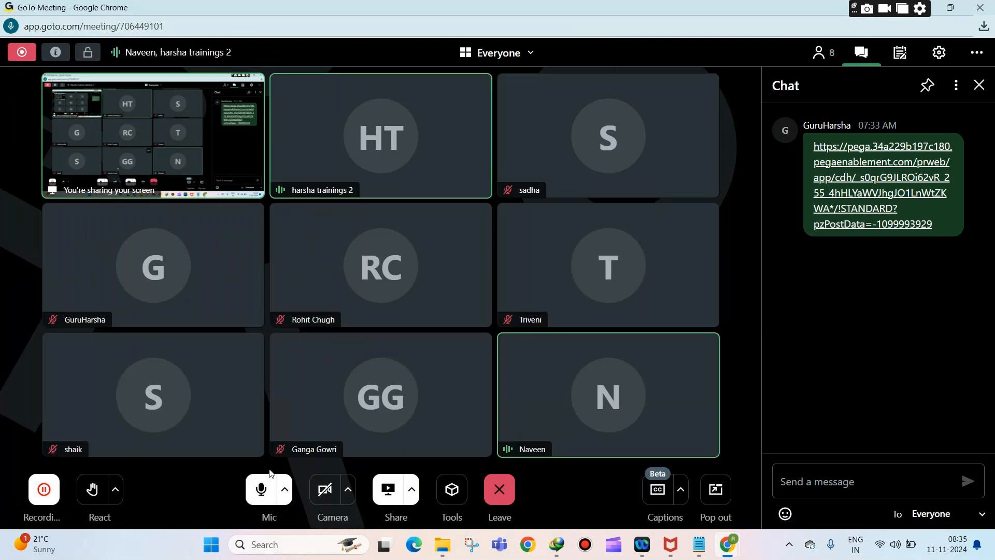
left_click(261, 489)
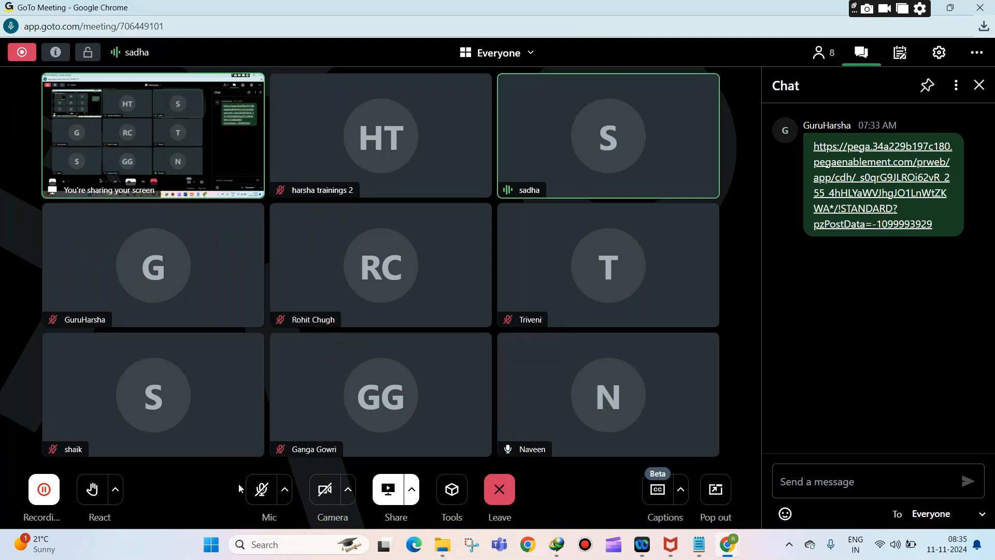
left_click(261, 489)
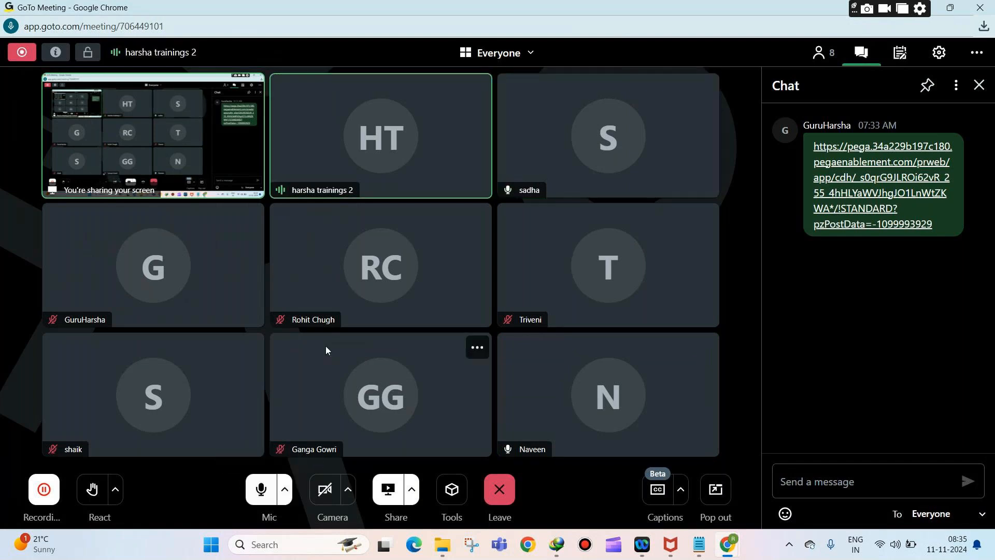